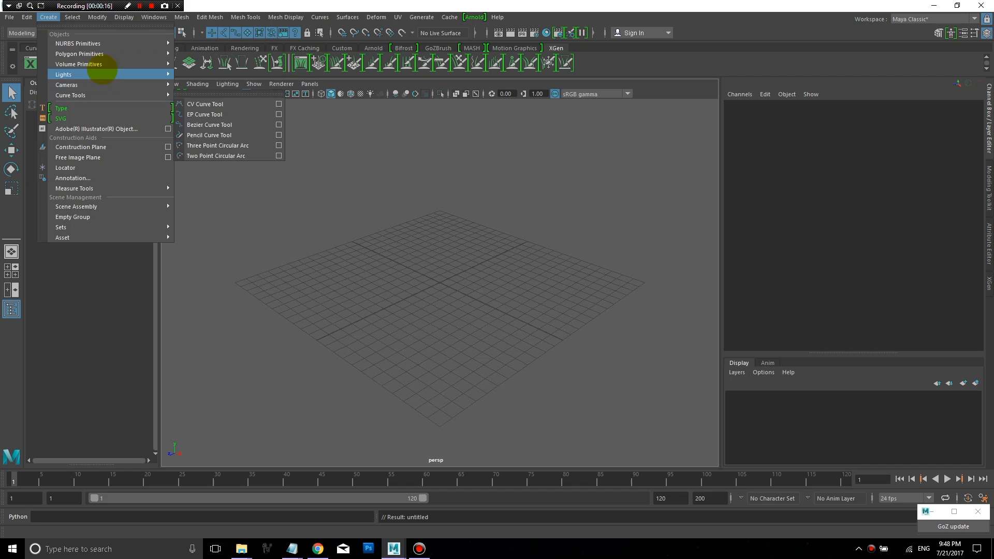
Create a polygon plane at the origin and set its width and height to 100.
mouse_move(104, 53)
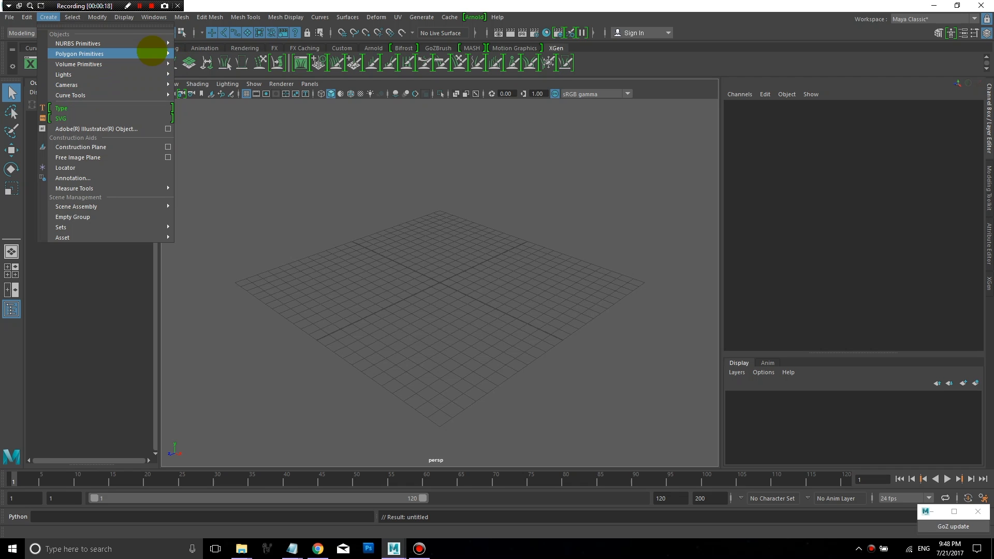
mouse_move(151, 53)
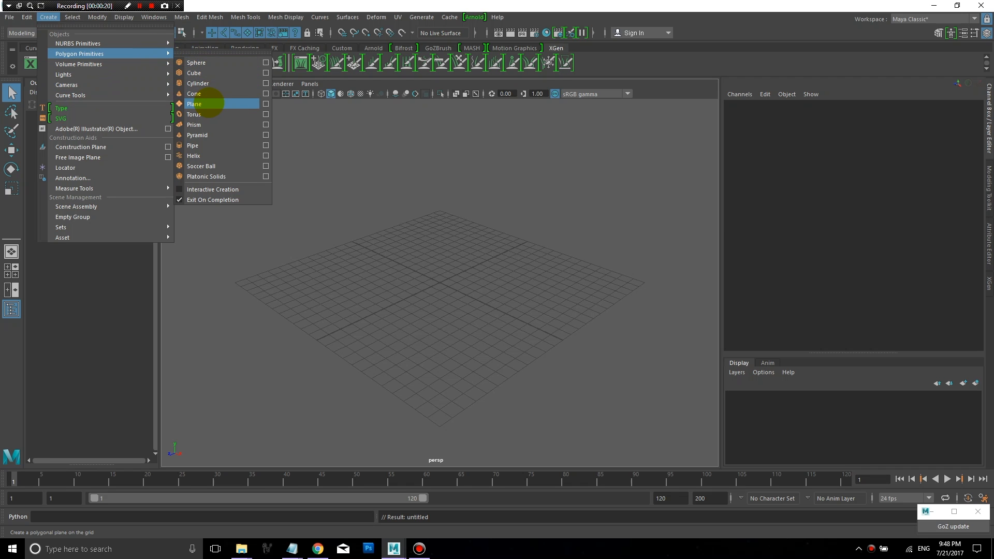
left_click(209, 103)
left_click(746, 220)
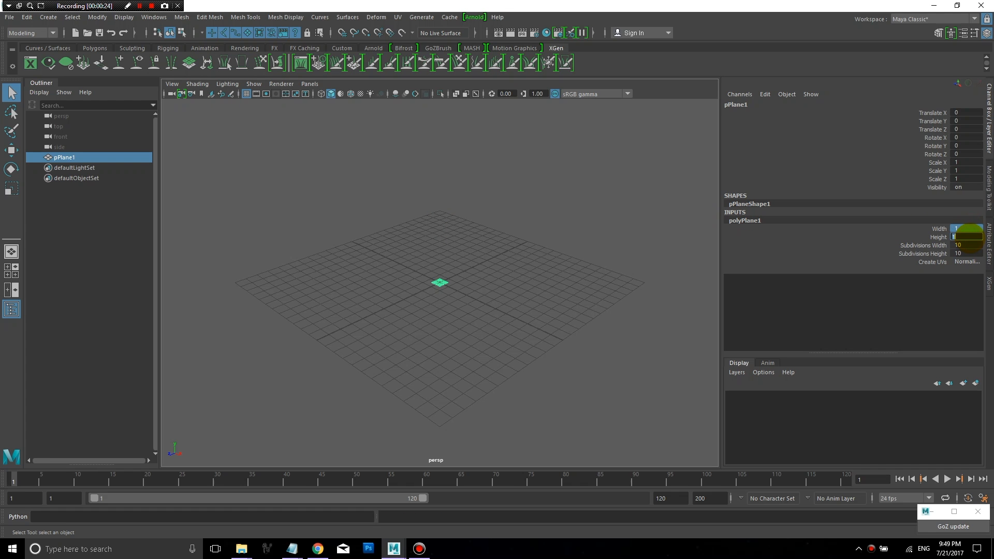
type("0")
key("Return")
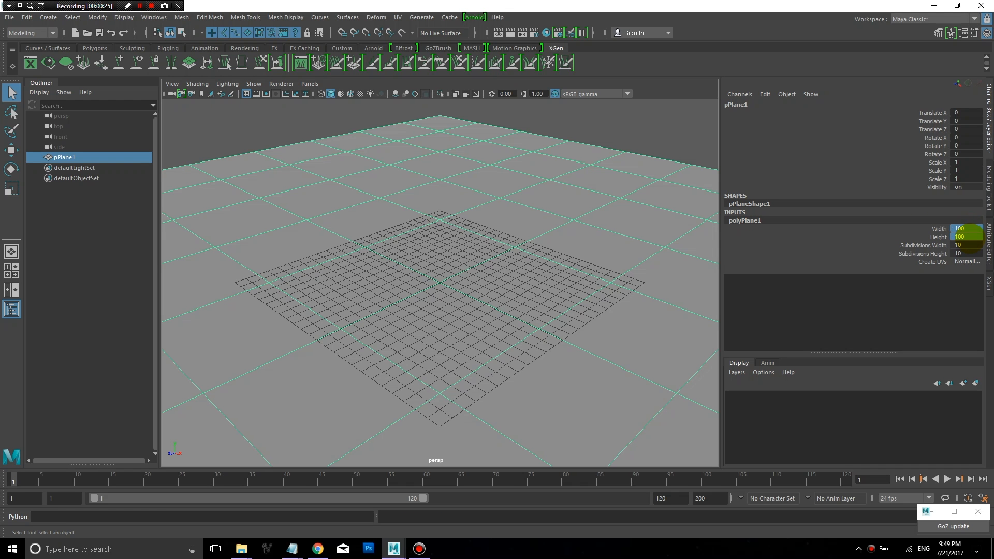
left_click_drag(537, 289, 529, 197, "alt")
right_click_drag(528, 196, 435, 65, "alt")
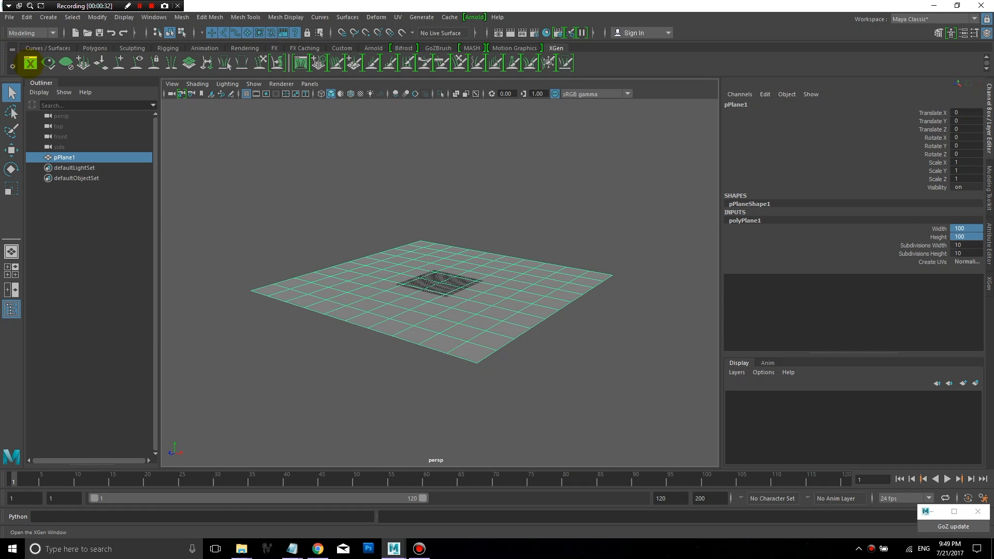
Create an XGen description hairGrowth_descr on the plane in a new collection hairGrowthCollection, using groomable splines.
left_click(30, 63)
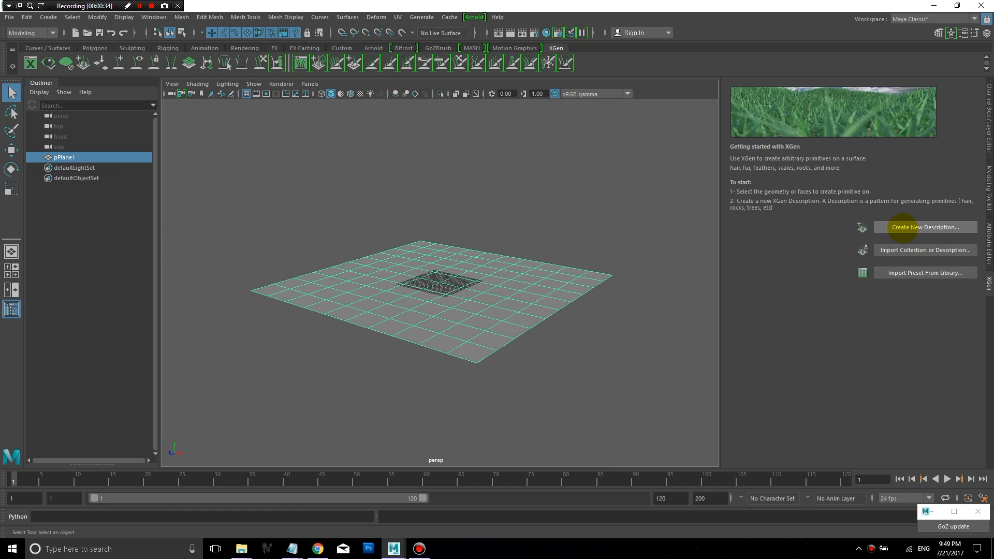
left_click(930, 226)
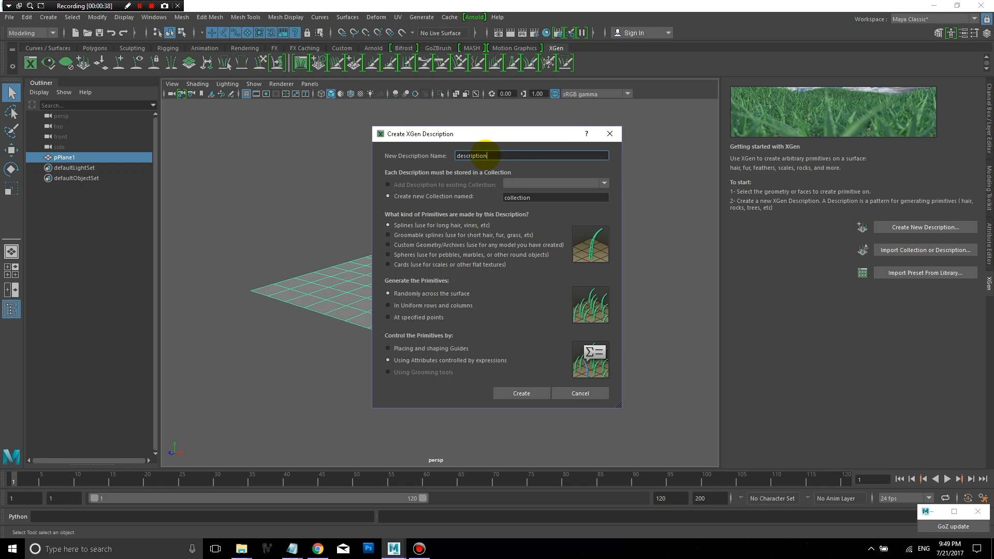
double_click(490, 156)
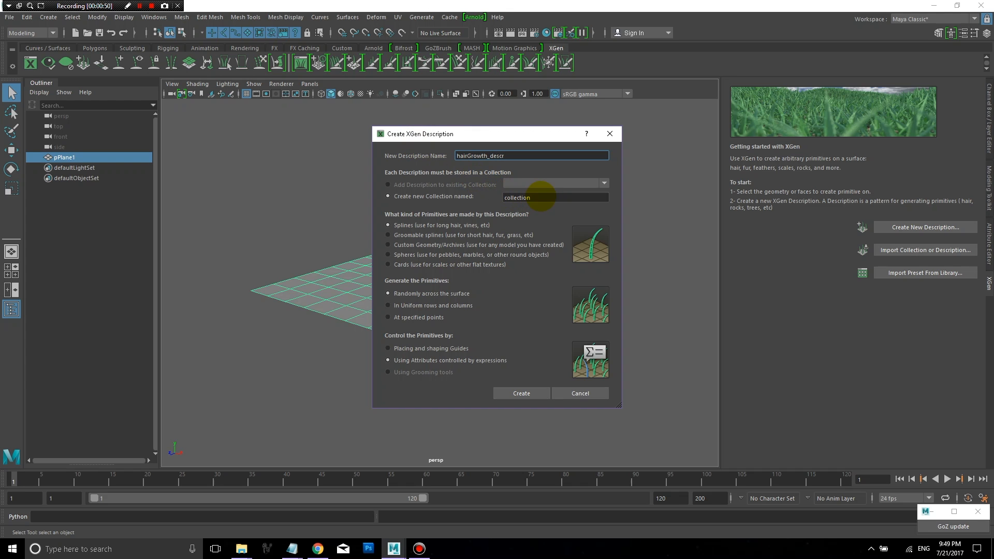
left_click(541, 196)
left_click_drag(539, 196, 481, 196)
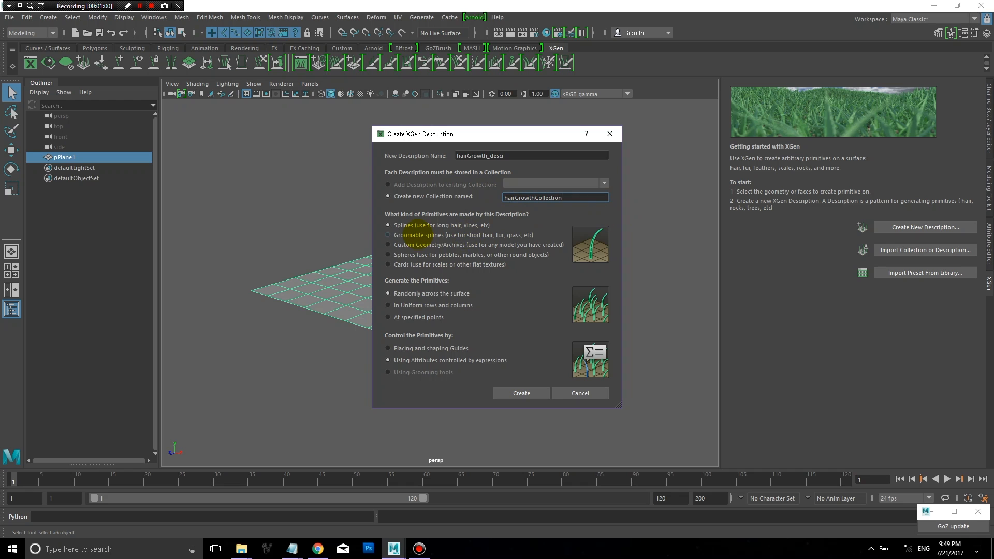
left_click(388, 235)
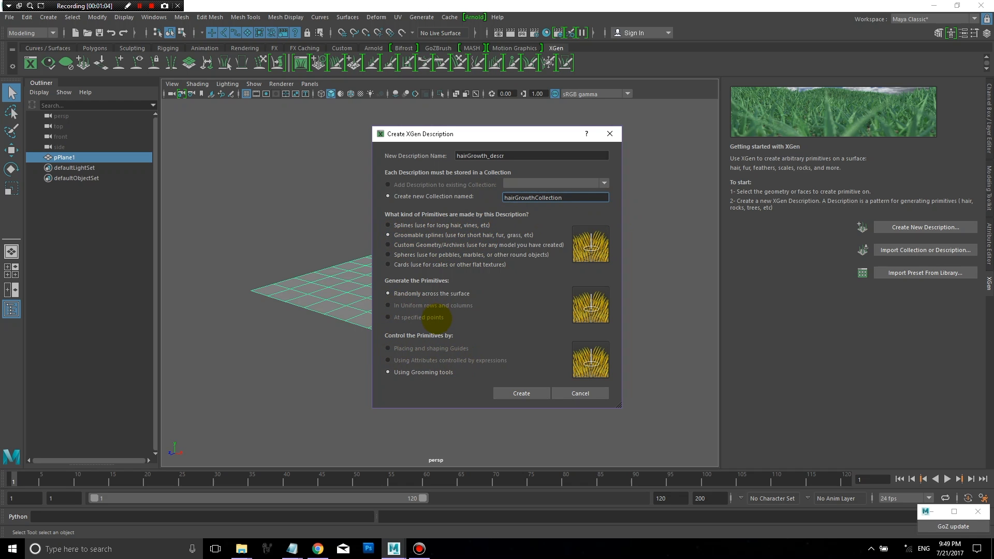
left_click(521, 393)
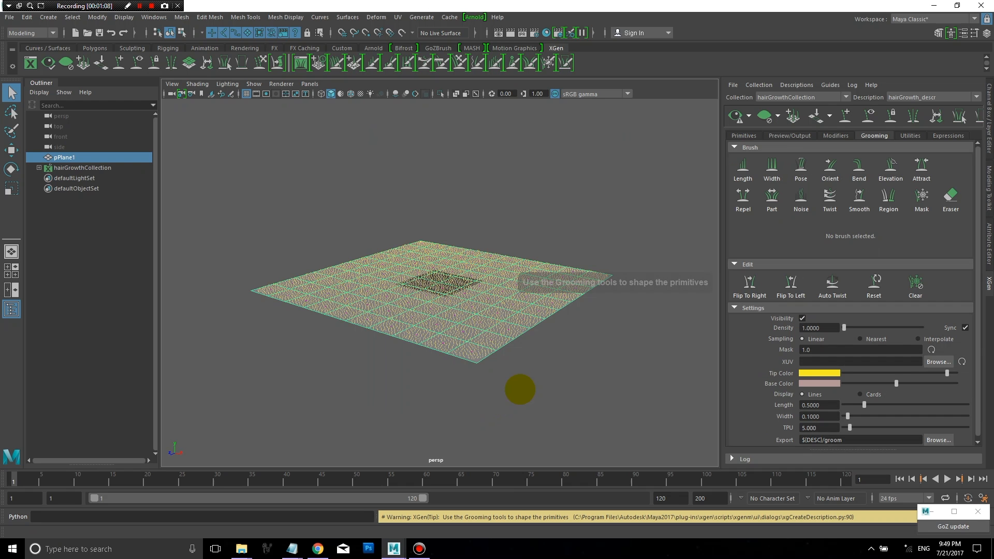
Set the groom's sampling to Interpolate and its overall hair length to 5.
mouse_move(488, 268)
left_mouse_down("alt")
mouse_move(479, 284)
mouse_move(486, 293)
mouse_move(489, 285)
left_mouse_up("alt")
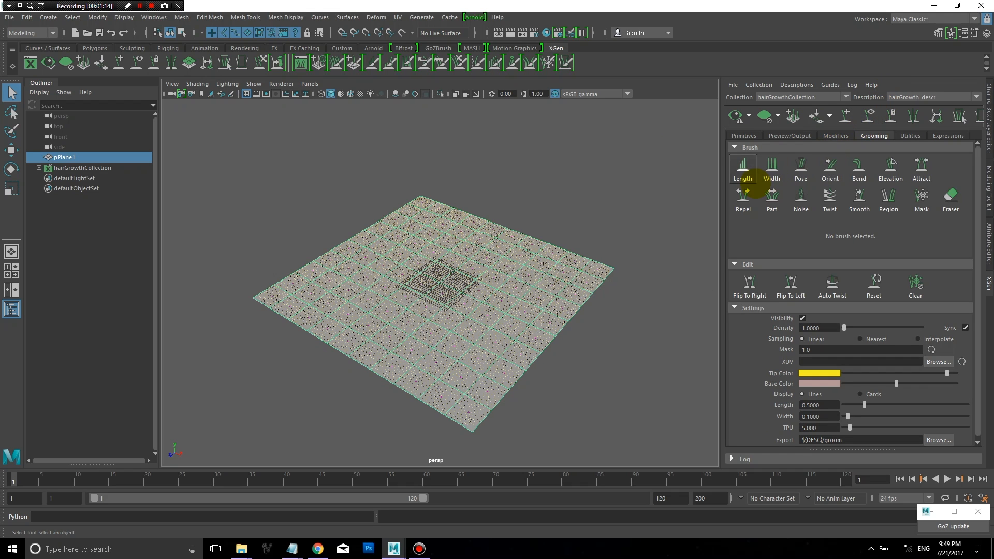
left_click(742, 167)
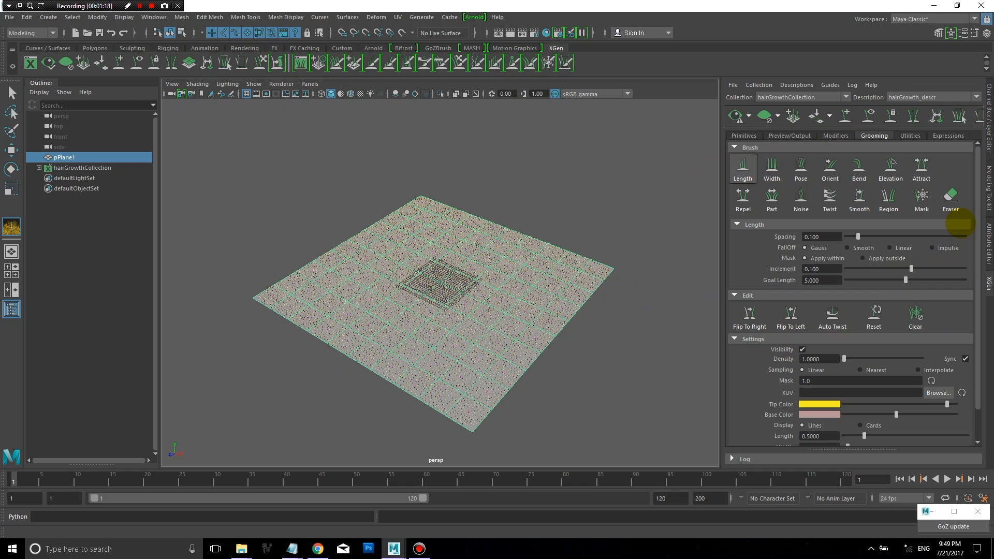
scroll(976, 205, "down", 2)
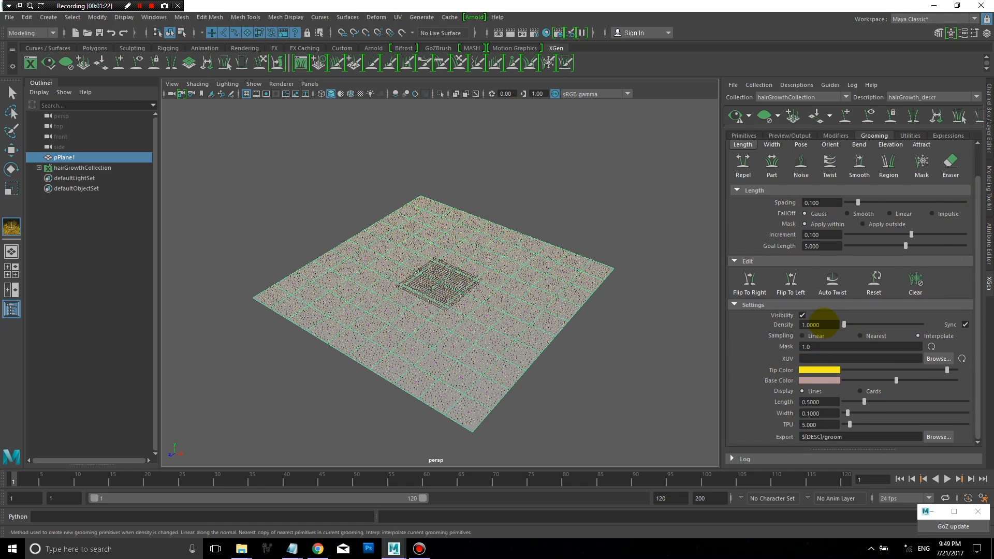
left_click_drag(824, 324, 800, 319)
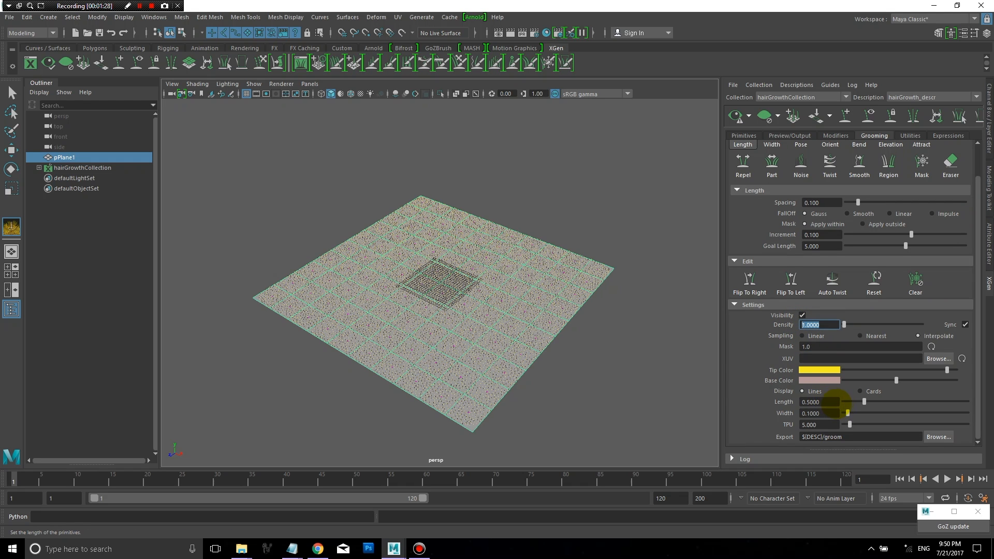
left_click_drag(834, 403, 786, 402)
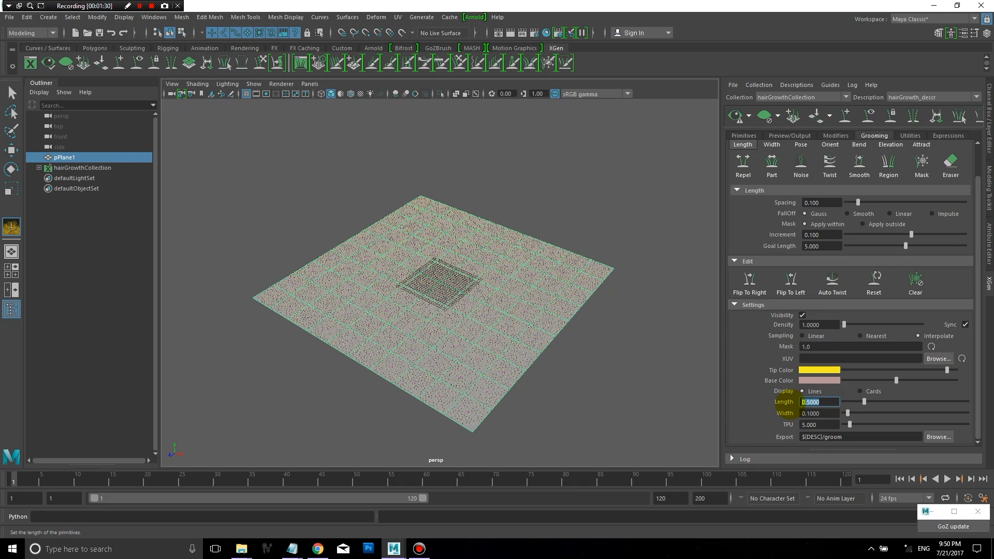
type("5")
key("Tab")
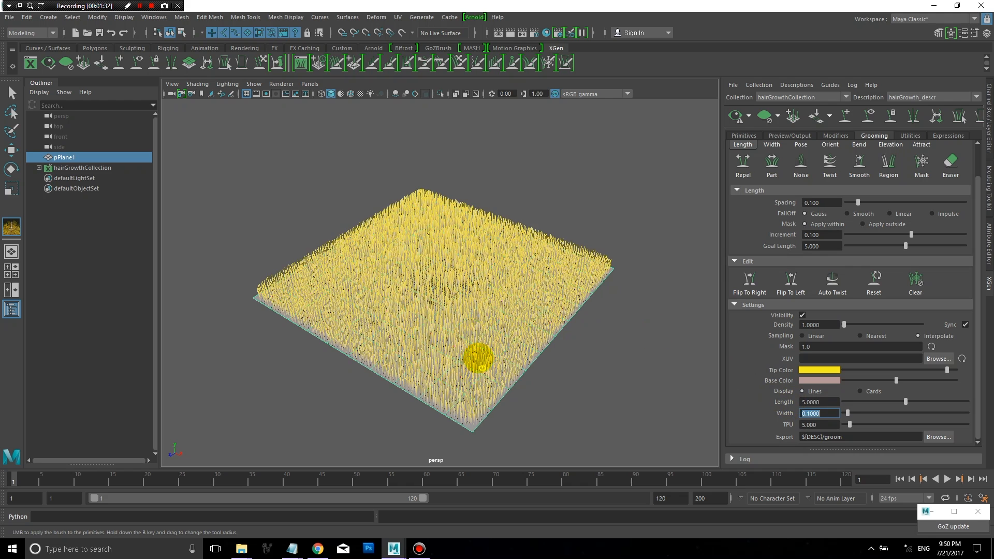
left_click_drag(481, 368, 452, 373, "alt")
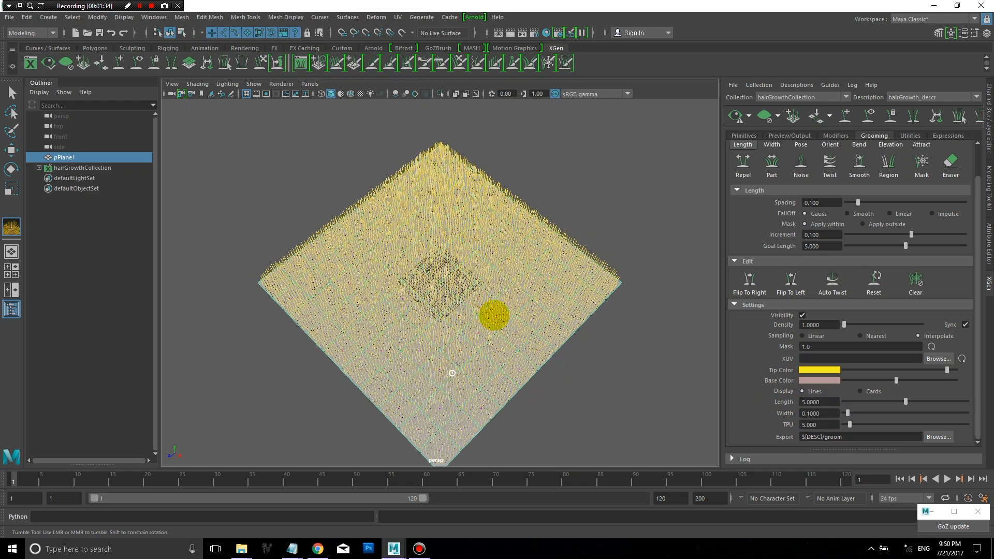
Set the Length brush's goal length to 10, enlarge the brush and paint longer hair on parts of the plane.
left_click_drag(977, 224, 979, 173)
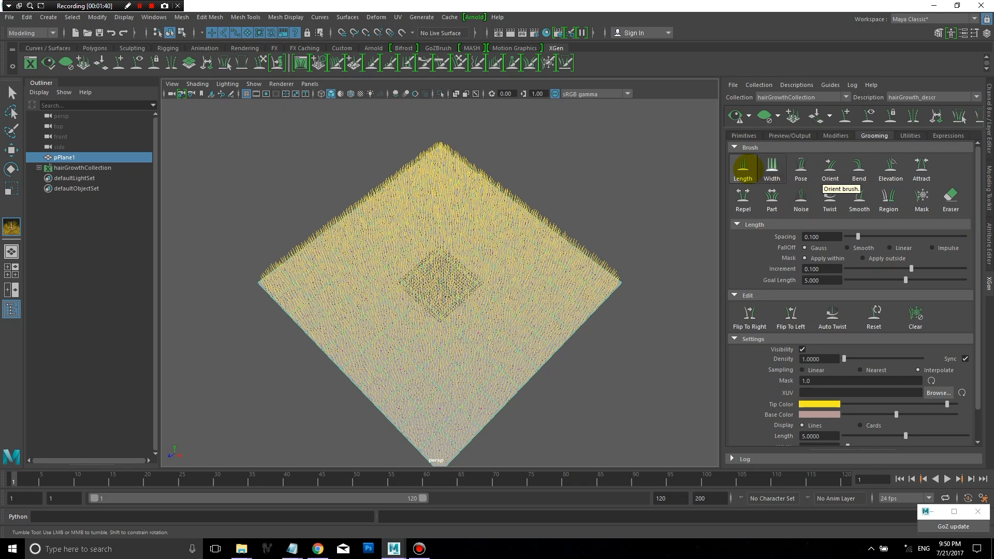
left_click(743, 167)
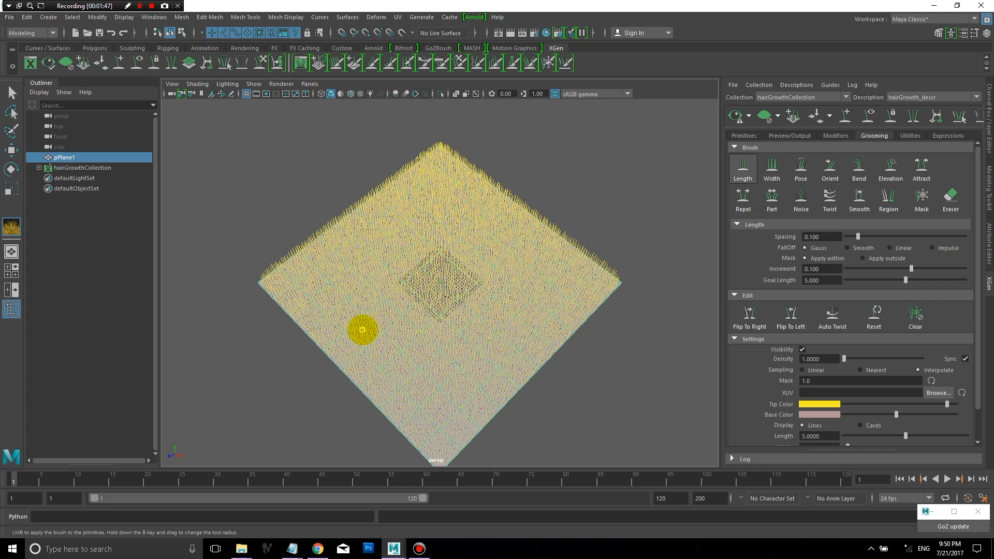
left_click_drag(362, 329, 371, 322, "alt")
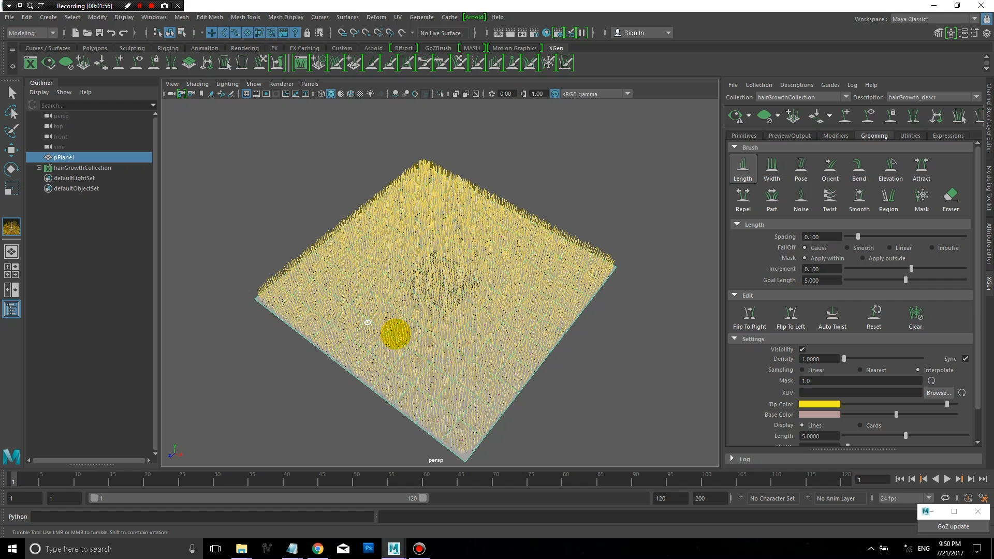
left_click_drag(389, 282, 390, 326, "alt")
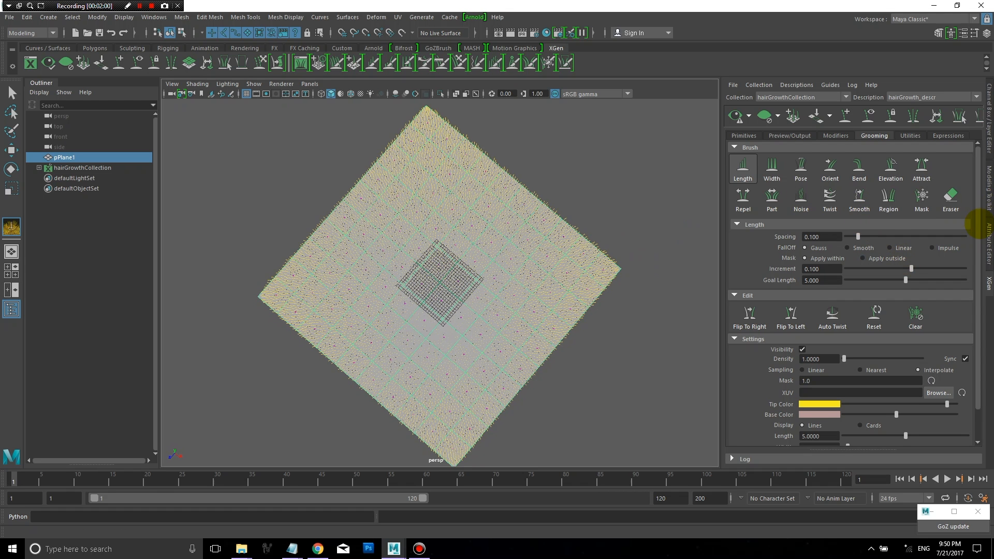
scroll(977, 224, "down", 2)
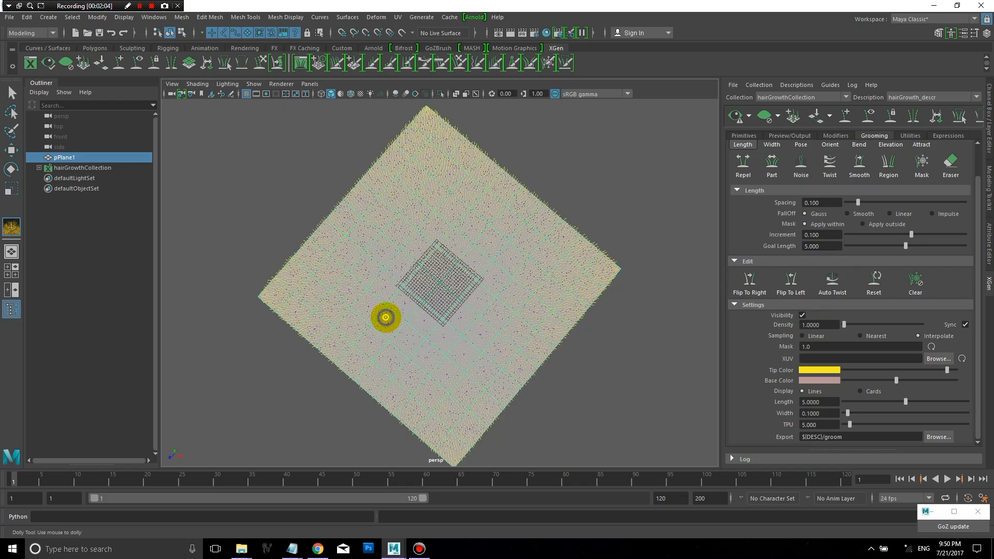
right_click_drag(386, 317, 417, 429, "alt")
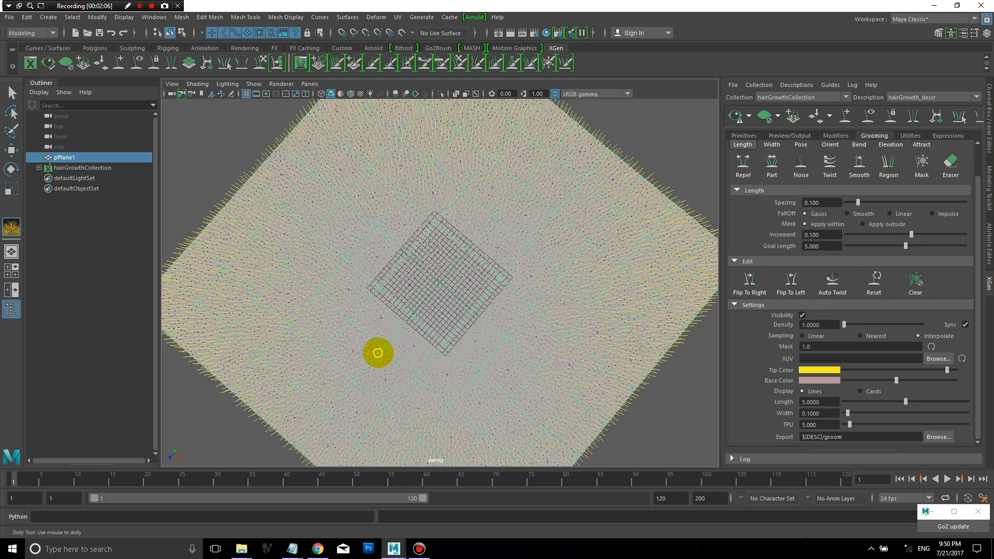
mouse_move(377, 353)
left_mouse_down("alt")
mouse_move(386, 357)
mouse_move(377, 339)
mouse_move(427, 373)
left_mouse_up("alt")
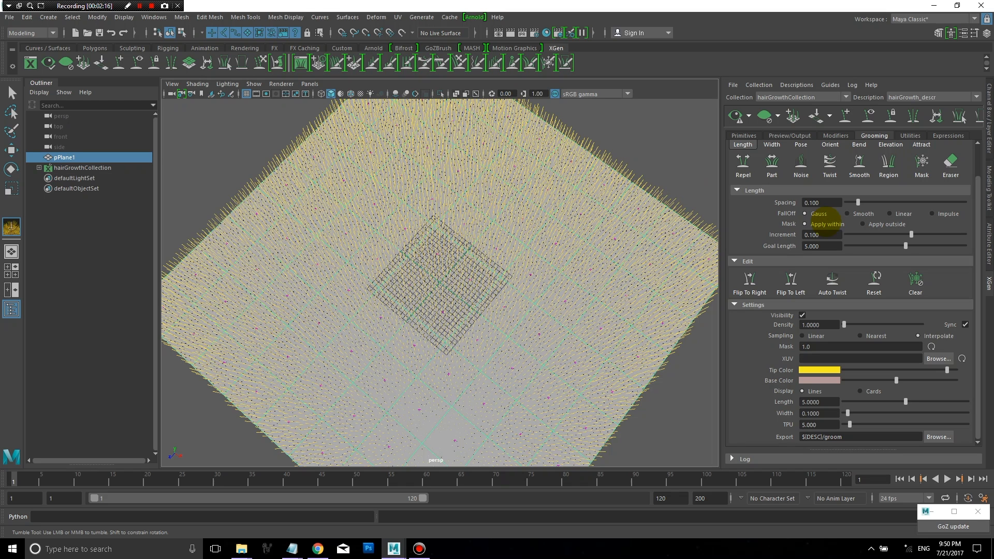
left_click(831, 247)
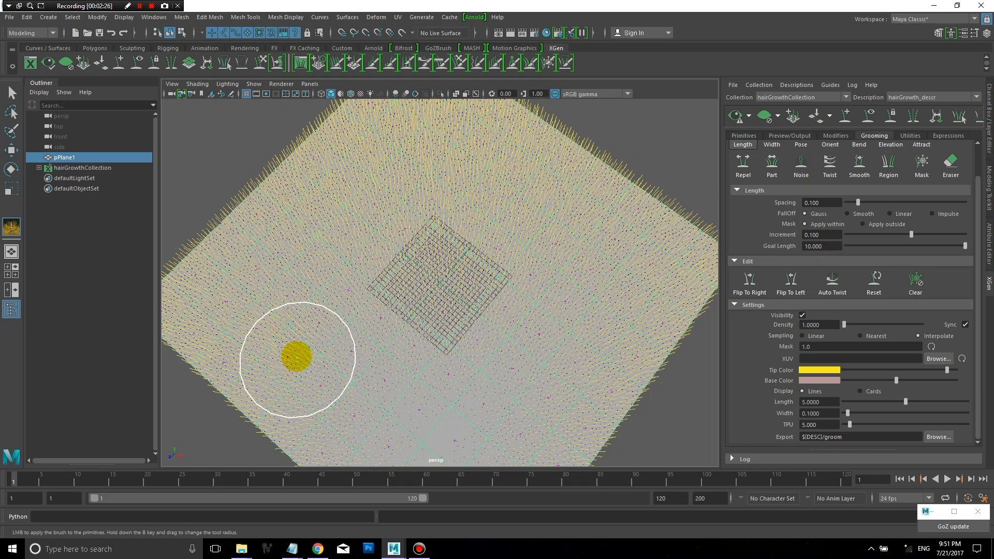
mouse_move(401, 360)
left_mouse_down("alt")
mouse_move(390, 321)
mouse_move(411, 335)
mouse_move(399, 322)
left_mouse_up("alt")
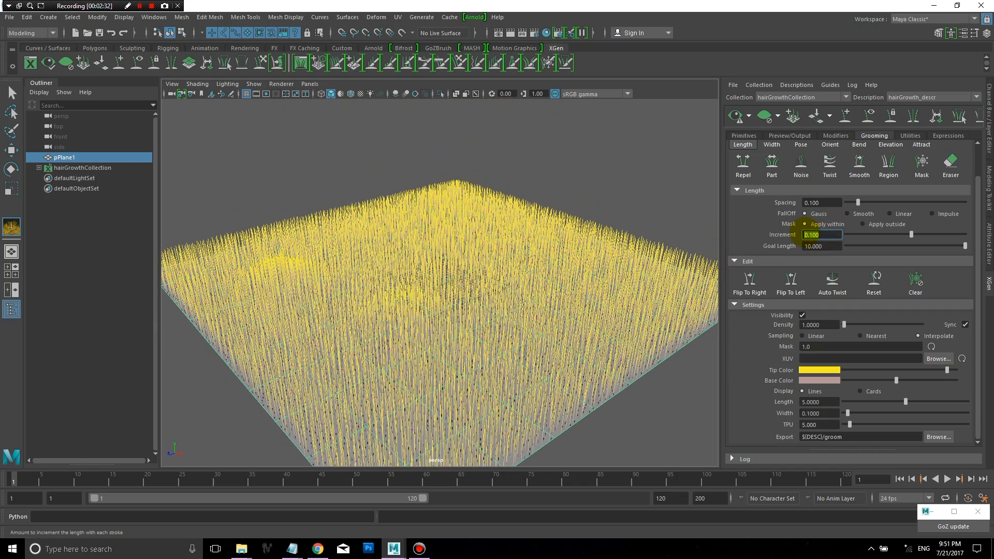
Set the Length brush's increment to 1 and paint longer, uneven hair across the plane.
type("1")
key("Return")
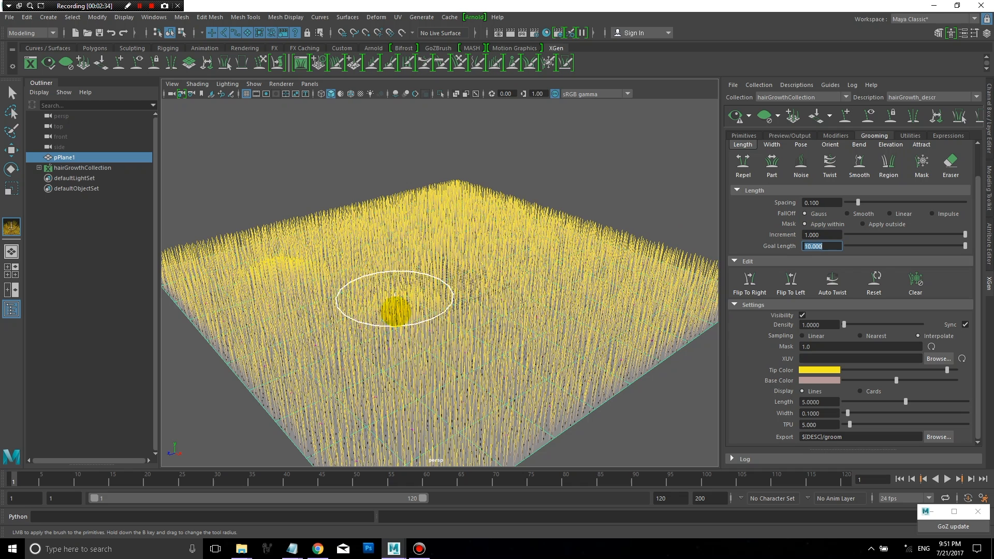
mouse_move(396, 312)
left_mouse_down()
mouse_move(400, 321)
mouse_move(411, 257)
mouse_move(472, 238)
mouse_move(513, 270)
mouse_move(404, 378)
mouse_move(335, 382)
mouse_move(207, 267)
mouse_move(362, 259)
mouse_move(321, 253)
mouse_move(445, 204)
mouse_move(430, 213)
mouse_move(595, 260)
mouse_move(555, 348)
mouse_move(482, 402)
mouse_move(399, 437)
mouse_move(333, 355)
mouse_move(270, 318)
mouse_move(518, 325)
mouse_move(662, 293)
mouse_move(395, 356)
mouse_move(304, 225)
mouse_move(354, 292)
left_mouse_up()
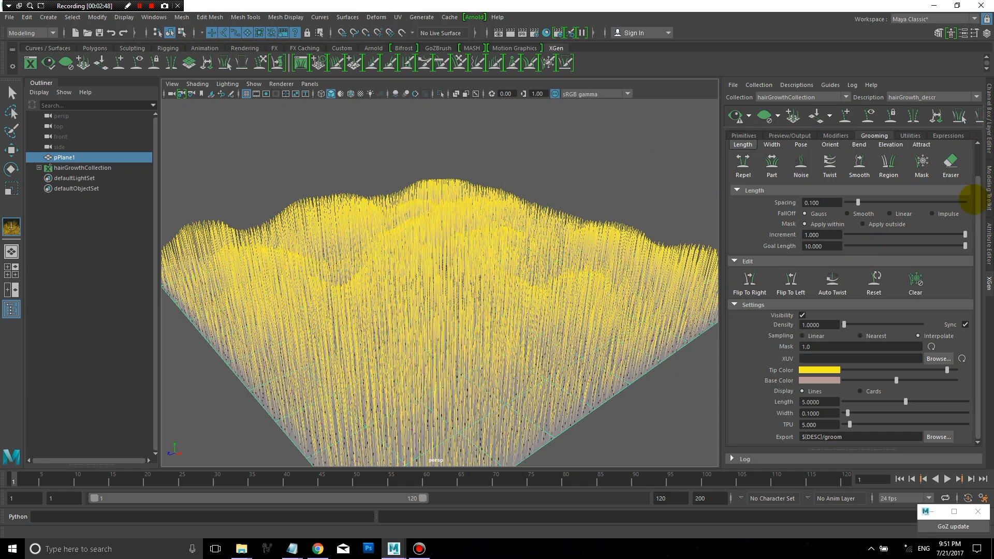
Paint over the hair with the Width brush, using an increment of 0.25 and a goal width of 1.
left_click_drag(977, 207, 977, 173)
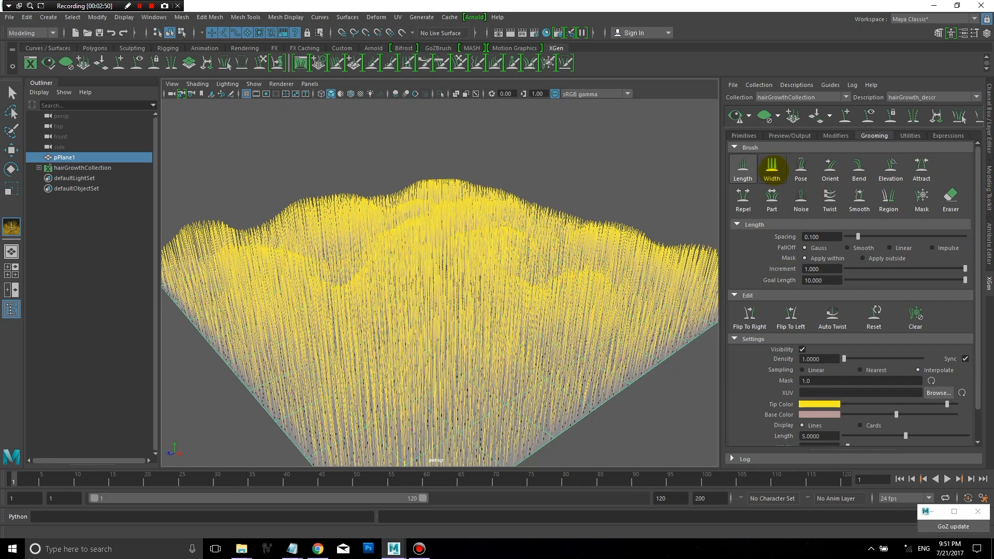
left_click(772, 167)
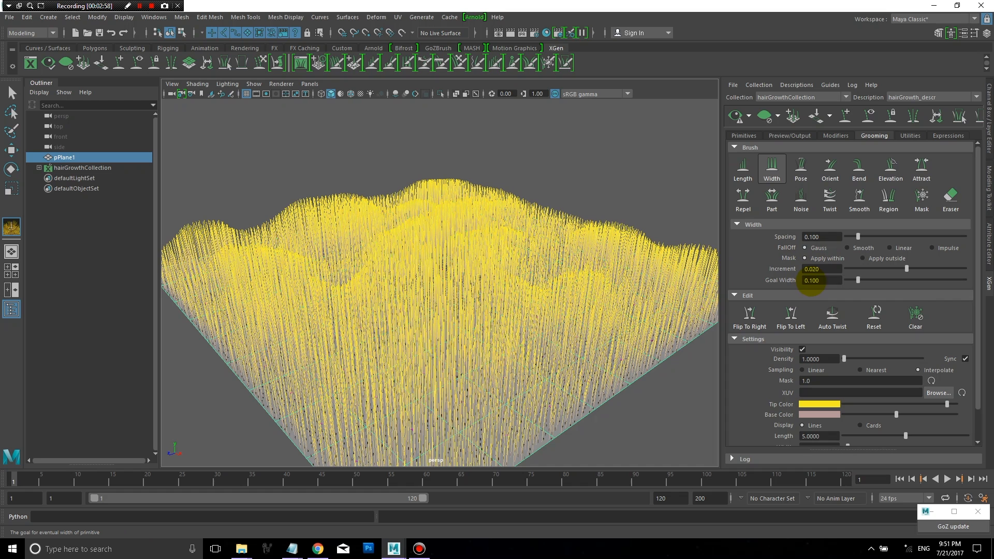
key("Return")
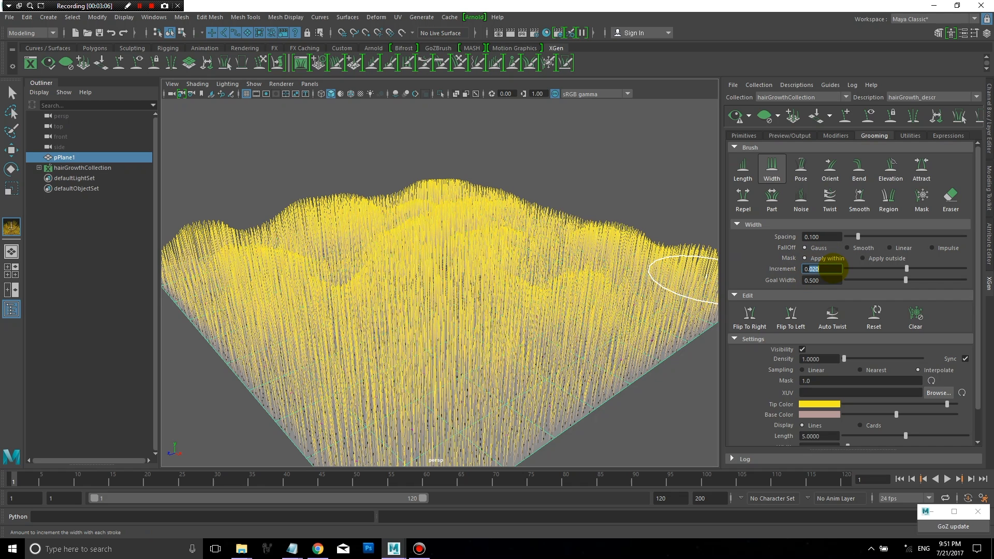
type("5")
key("Tab")
left_click(812, 269)
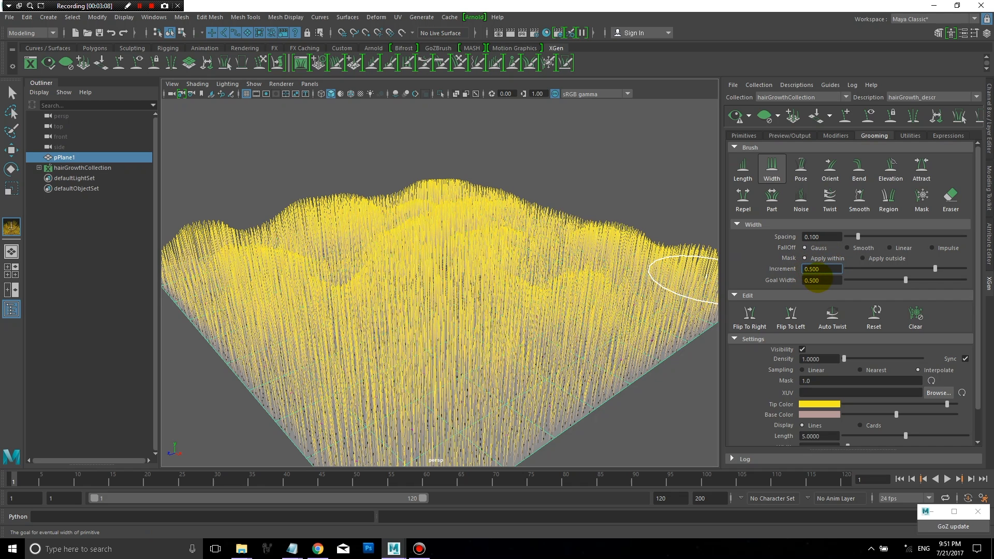
type("2")
key("Tab")
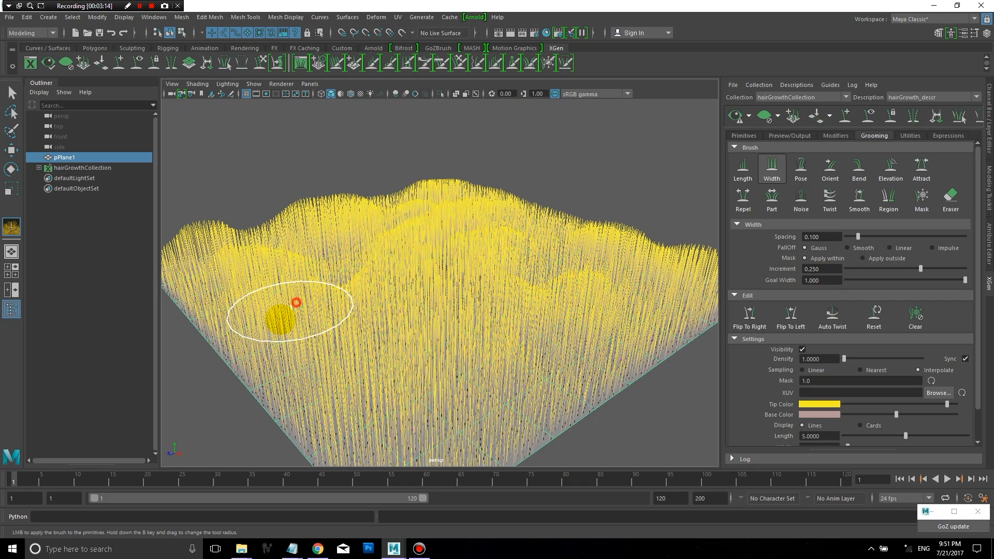
left_click_drag(474, 219, 440, 219)
left_click_drag(332, 235, 373, 236)
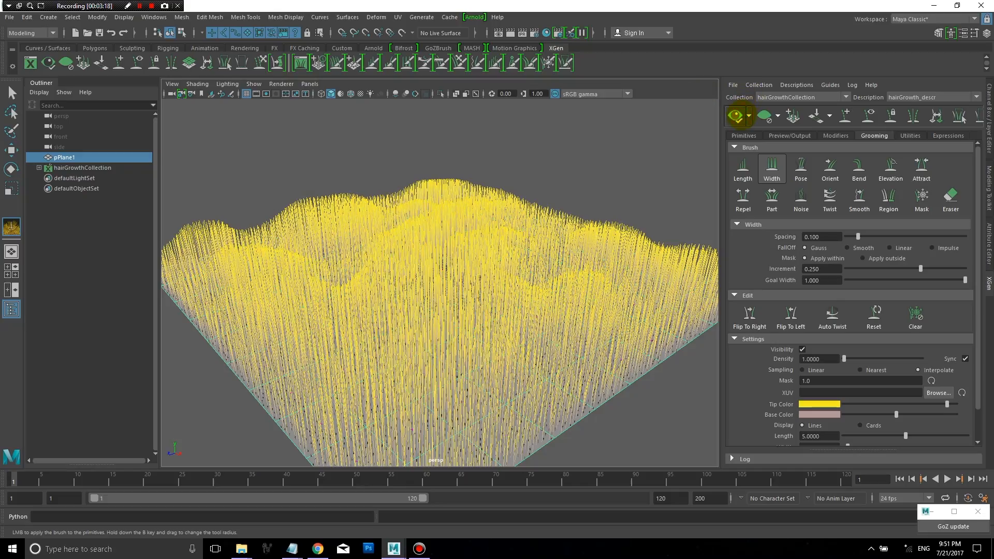
Comb the hair outward along both sides of the plane and backward through its middle with the Pose brush.
mouse_move(484, 244)
left_mouse_down("alt")
mouse_move(521, 277)
mouse_move(518, 227)
mouse_move(506, 226)
mouse_move(504, 247)
left_mouse_up("alt")
right_click_drag(498, 250, 520, 415, "alt")
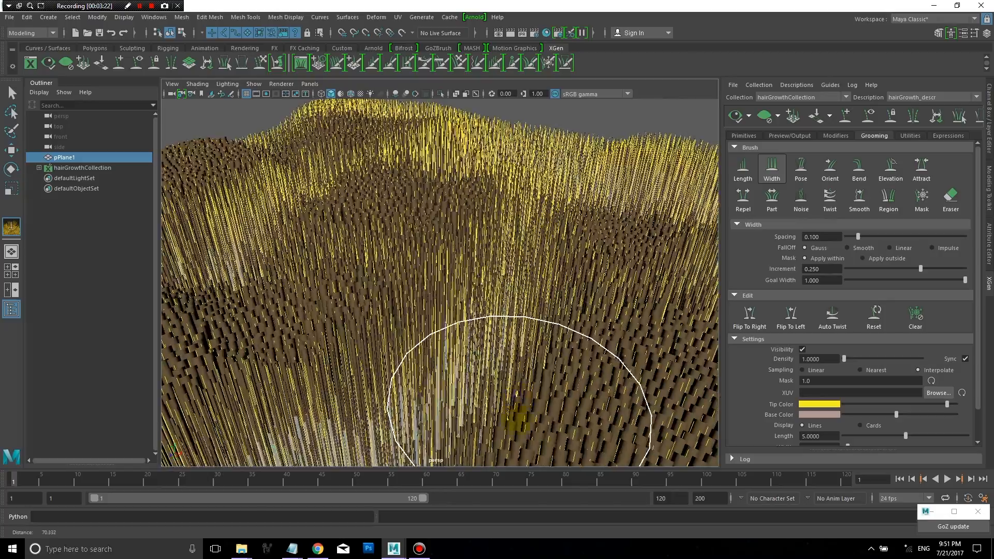
left_click_drag(520, 415, 524, 355, "alt")
right_click_drag(523, 356, 520, 151, "alt")
left_click(801, 164)
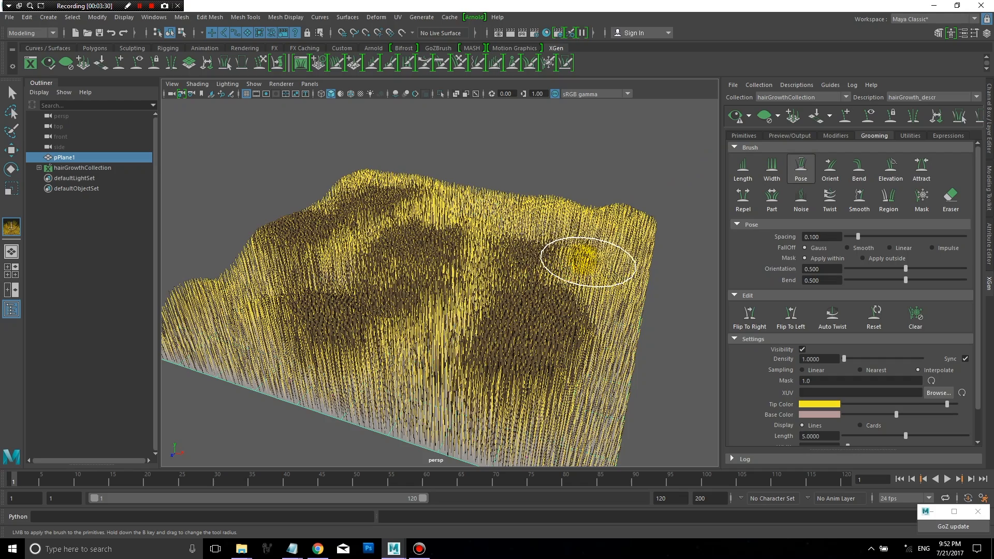
left_click_drag(598, 269, 583, 288, "alt")
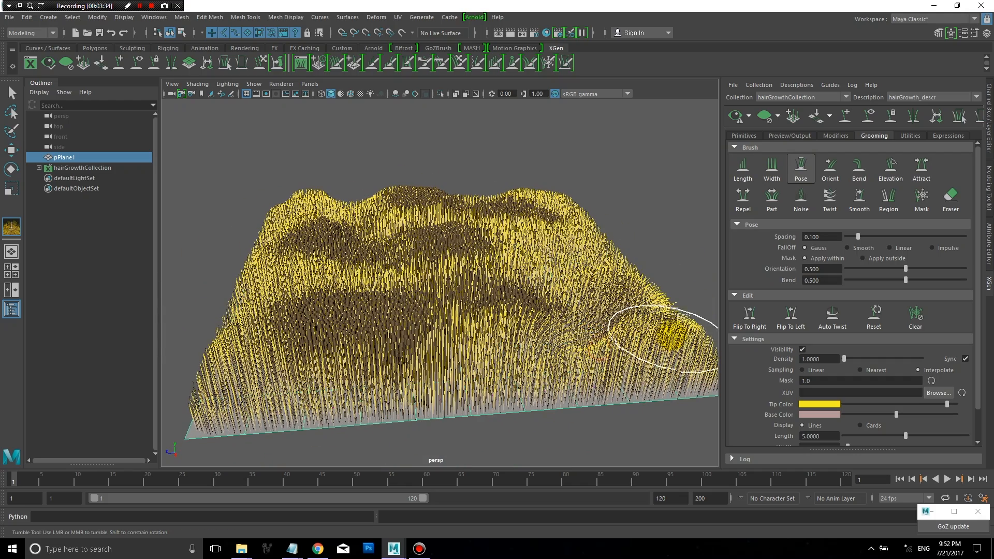
left_click_drag(551, 267, 627, 240)
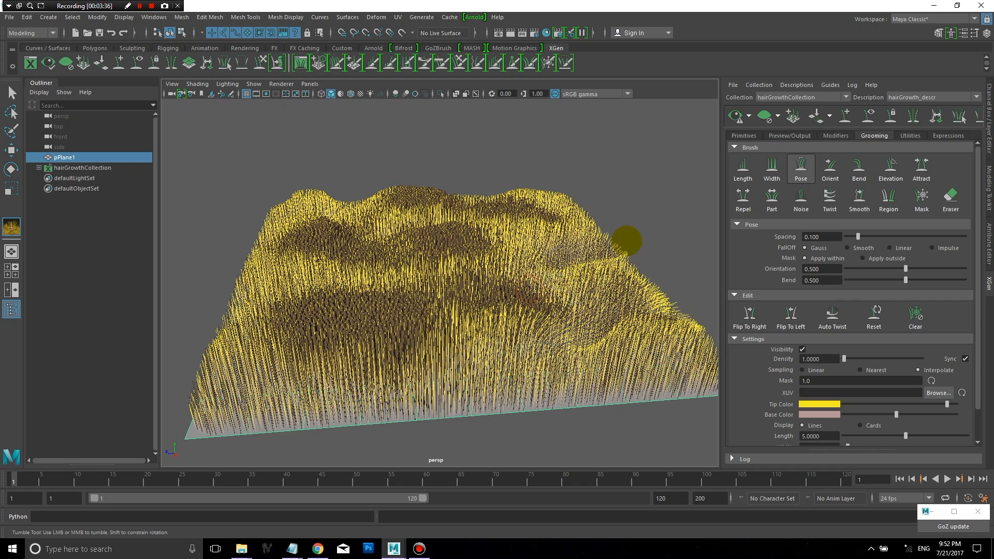
mouse_move(501, 270)
left_mouse_down()
mouse_move(535, 224)
mouse_move(538, 197)
left_mouse_up()
left_click_drag(440, 271, 412, 229)
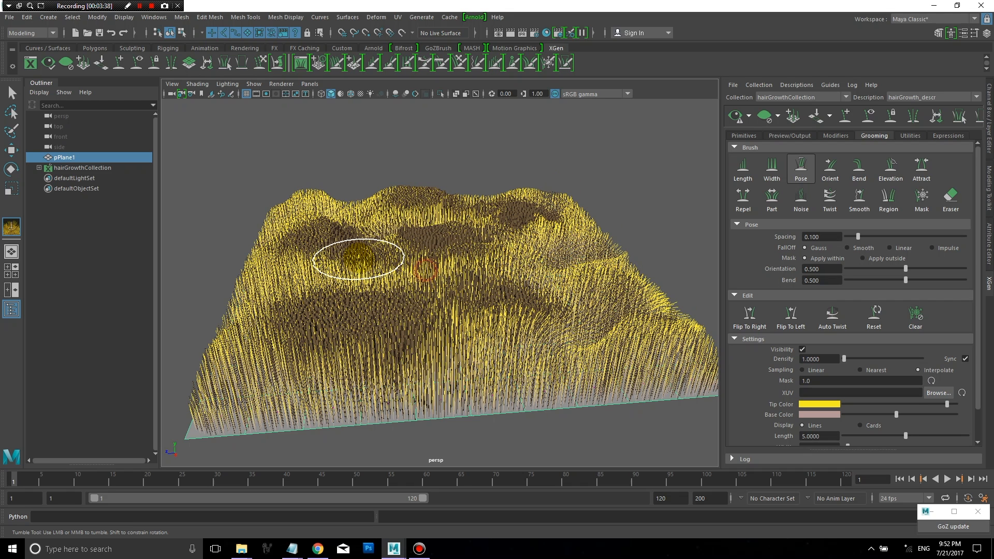
left_click_drag(359, 259, 335, 211)
left_click_drag(326, 286, 244, 259)
left_click_drag(389, 374, 256, 350)
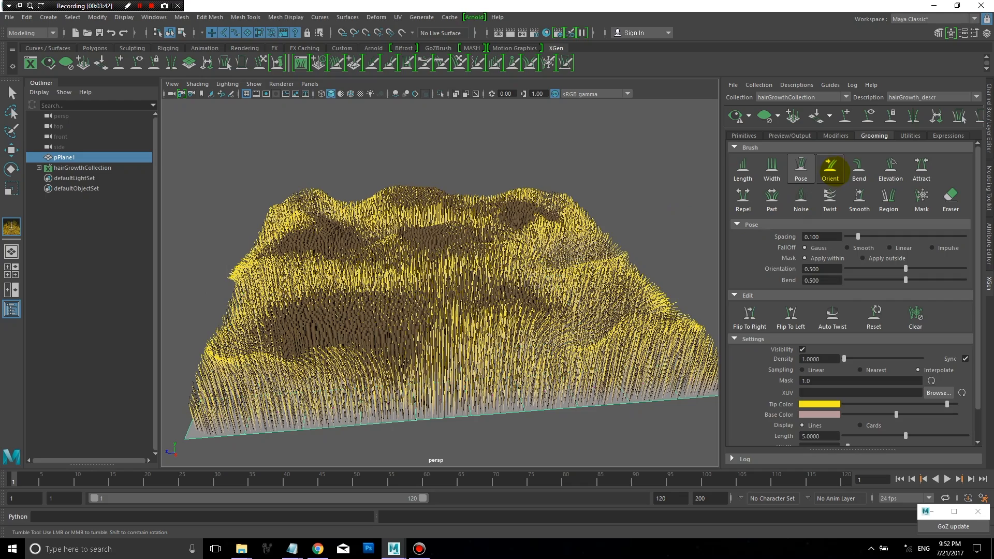
Sweep the hair around the plane's front-right area sideways with several Orient brush strokes.
left_click(830, 166)
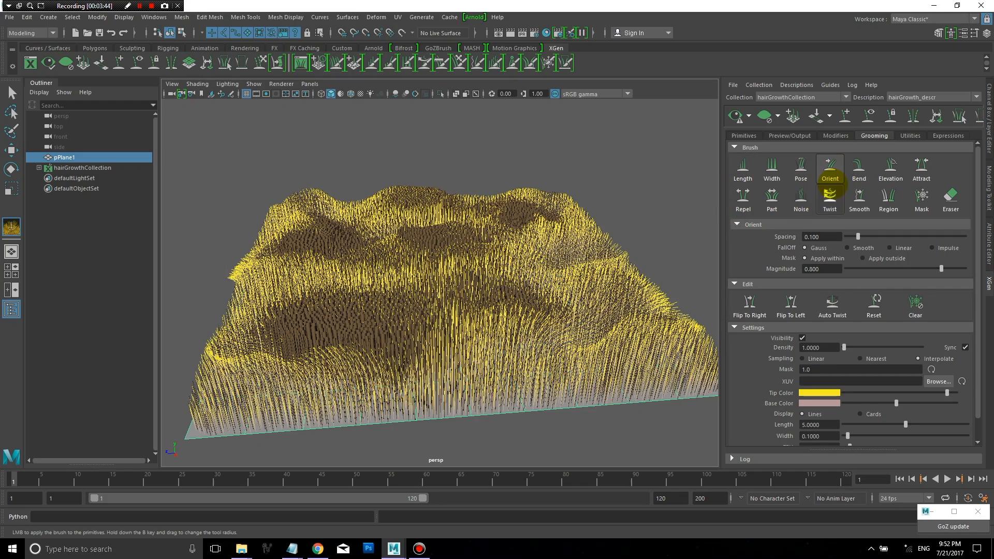
left_click_drag(485, 316, 421, 377, "alt")
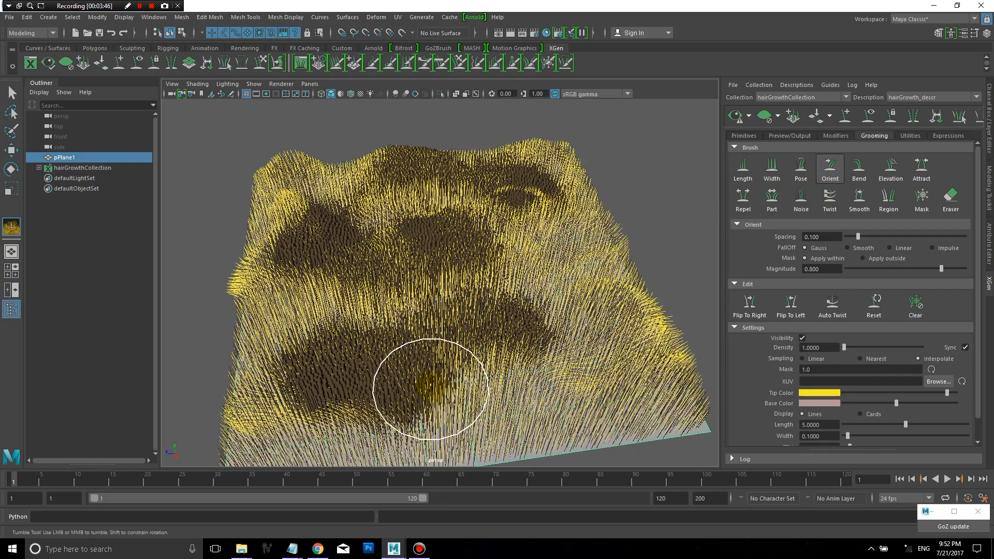
left_click_drag(522, 393, 636, 374)
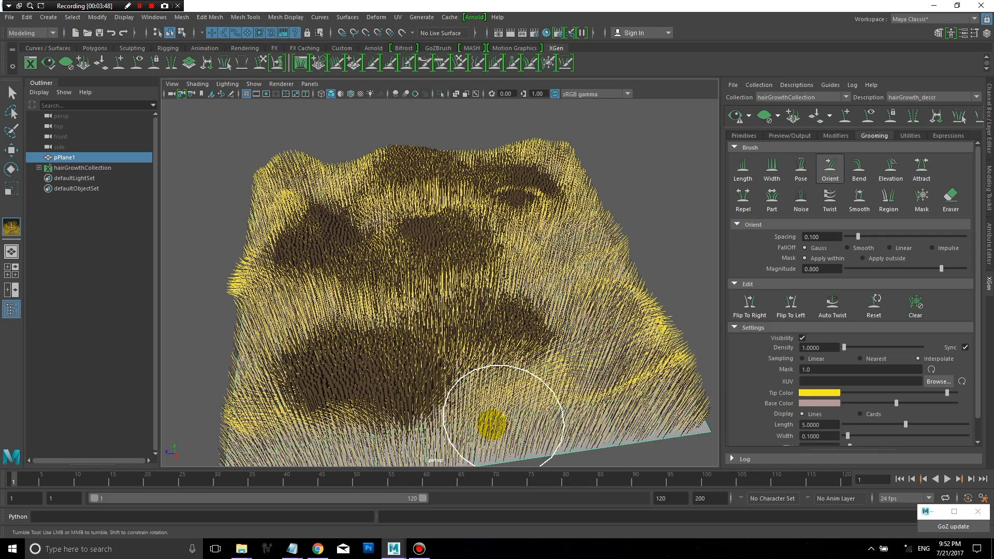
left_click_drag(479, 423, 652, 386)
left_click_drag(563, 418, 674, 396)
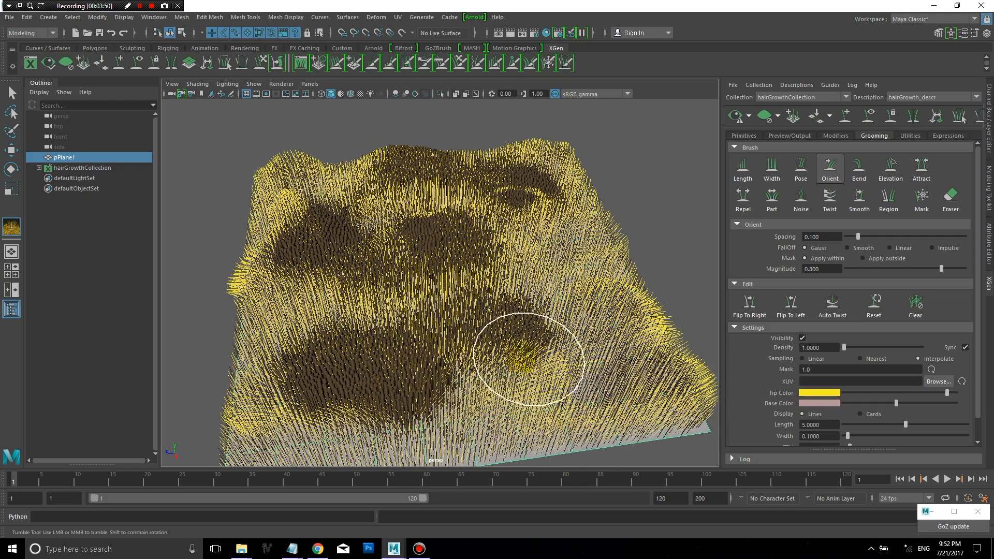
left_click_drag(497, 397, 640, 349)
mouse_move(661, 304)
left_mouse_down("alt")
mouse_move(526, 337)
mouse_move(529, 321)
mouse_move(501, 337)
mouse_move(640, 355)
left_mouse_up("alt")
mouse_move(573, 297)
left_mouse_down()
mouse_move(640, 355)
mouse_move(581, 298)
mouse_move(620, 314)
mouse_move(627, 381)
left_mouse_up()
Clear the XGen preview and orient the hair right of the plane's middle toward the back right with the Orient brush.
left_click(765, 116)
mouse_move(600, 273)
left_mouse_down("alt")
mouse_move(533, 311)
mouse_move(568, 318)
mouse_move(592, 287)
mouse_move(582, 284)
left_mouse_up("alt")
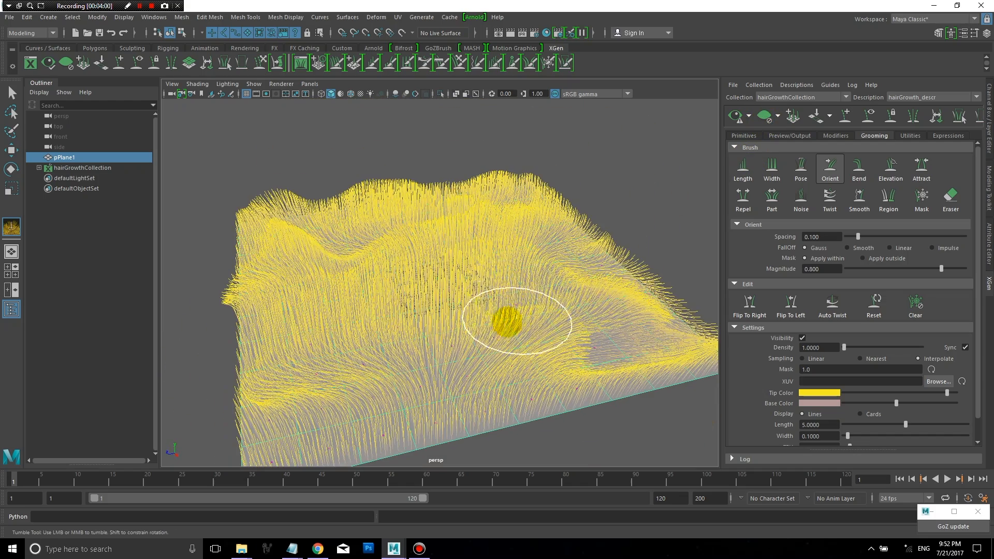
left_click_drag(437, 297, 548, 238)
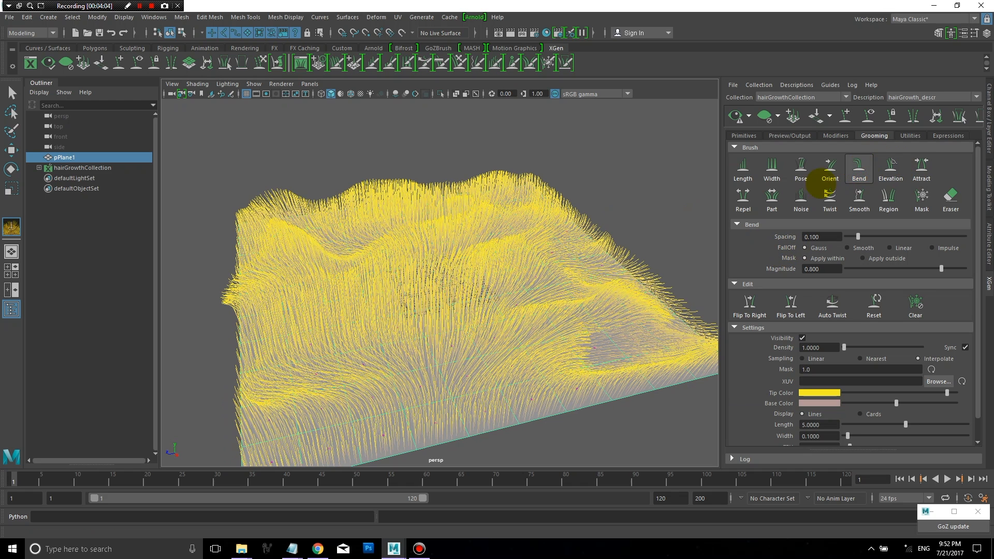
Bend the hair near the plane's front-left corner with the Bend brush, and paint the Elevation brush over the front-right hair.
mouse_move(367, 355)
left_mouse_down("alt")
mouse_move(373, 348)
mouse_move(344, 366)
mouse_move(273, 383)
mouse_move(357, 351)
mouse_move(262, 383)
left_mouse_up("alt")
mouse_move(369, 348)
left_mouse_down("alt")
mouse_move(375, 373)
mouse_move(301, 409)
left_mouse_up("alt")
mouse_move(488, 333)
left_mouse_down("alt")
mouse_move(472, 333)
mouse_move(539, 318)
left_mouse_up("alt")
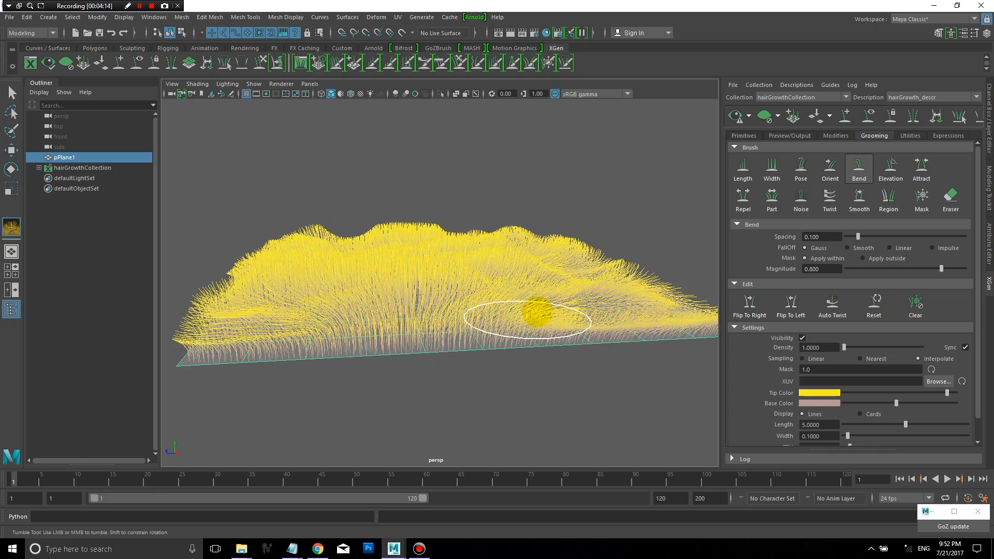
left_click_drag(472, 295, 475, 320, "alt")
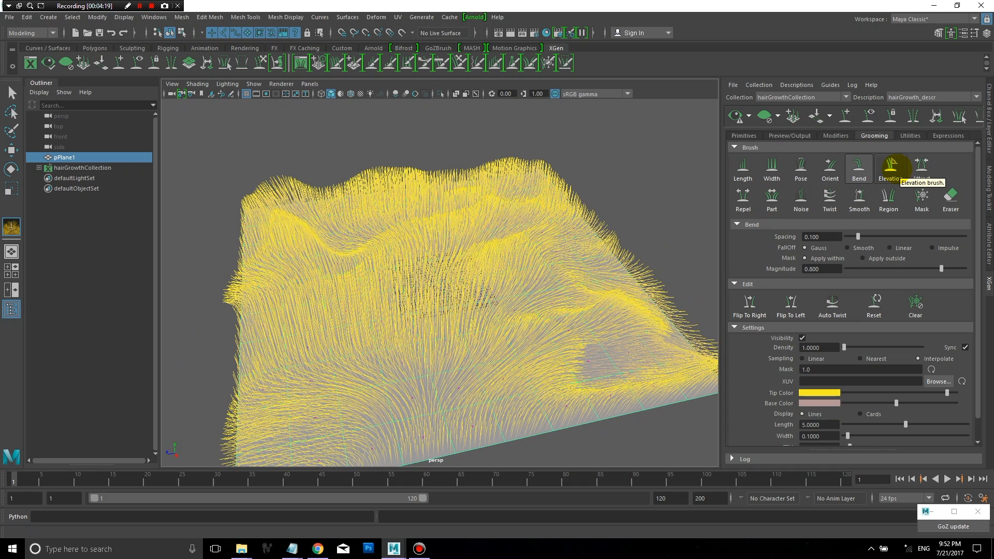
left_click(892, 166)
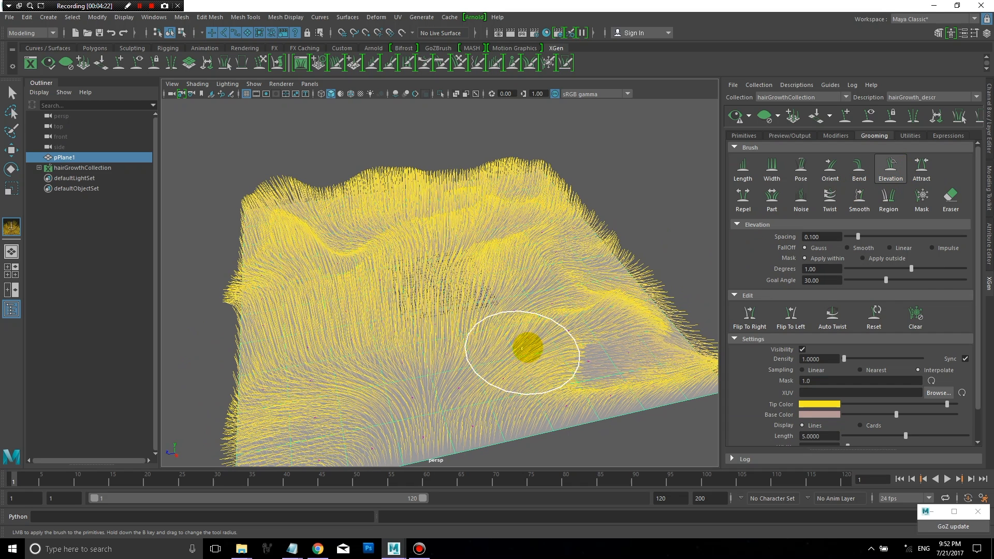
mouse_move(502, 349)
left_mouse_down()
mouse_move(559, 356)
mouse_move(569, 370)
mouse_move(645, 361)
left_mouse_up()
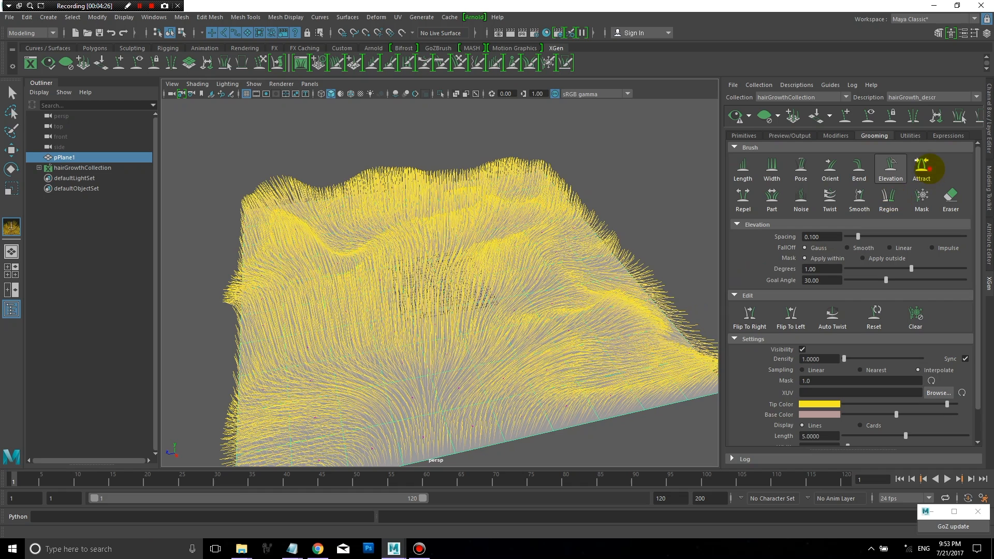
Pull the hair into separate tufts at scattered spots across the plane with the Attract brush.
left_click(923, 167)
left_click_drag(411, 329, 339, 356, "alt")
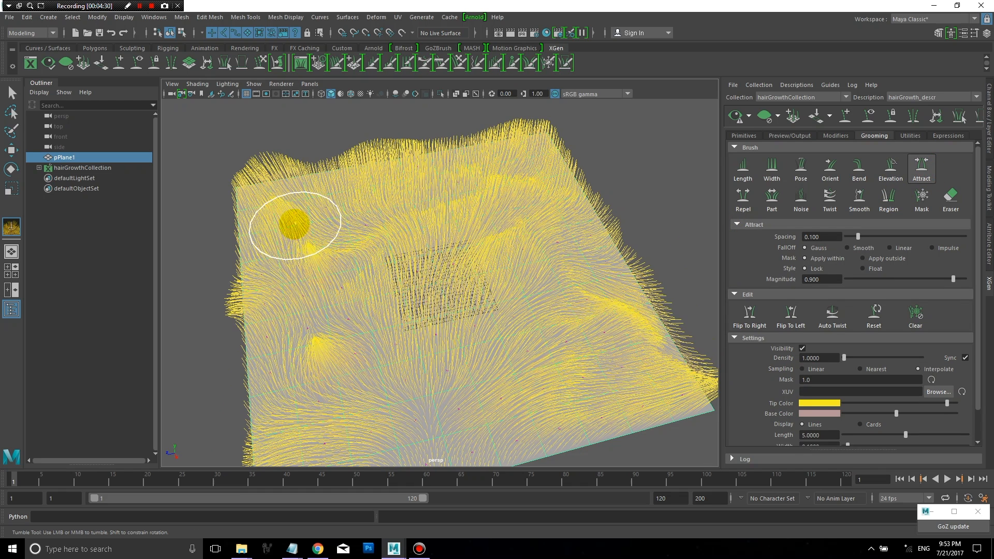
left_click(295, 225)
left_click(380, 178)
left_click(503, 163)
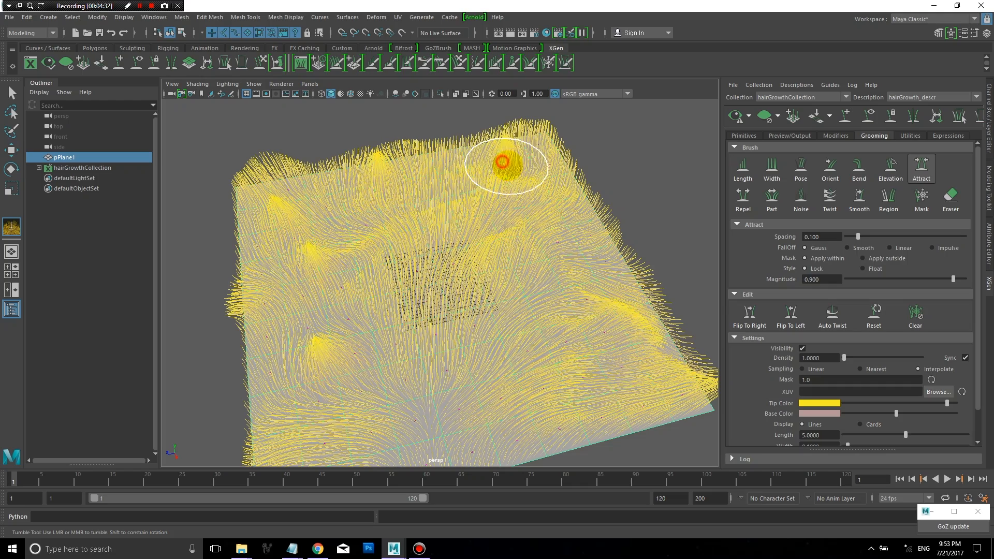
left_click(432, 349)
left_click(350, 437)
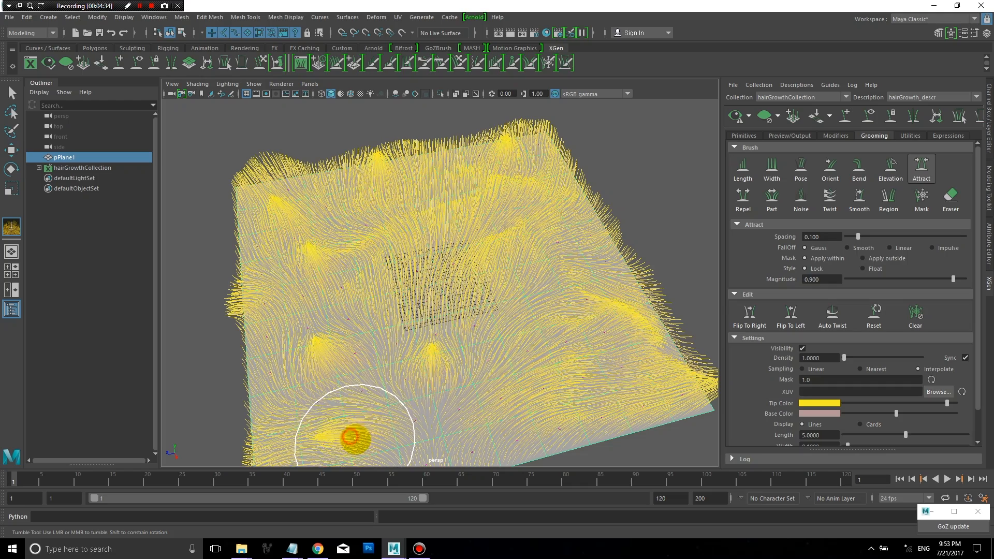
left_click(491, 400)
left_click(619, 370)
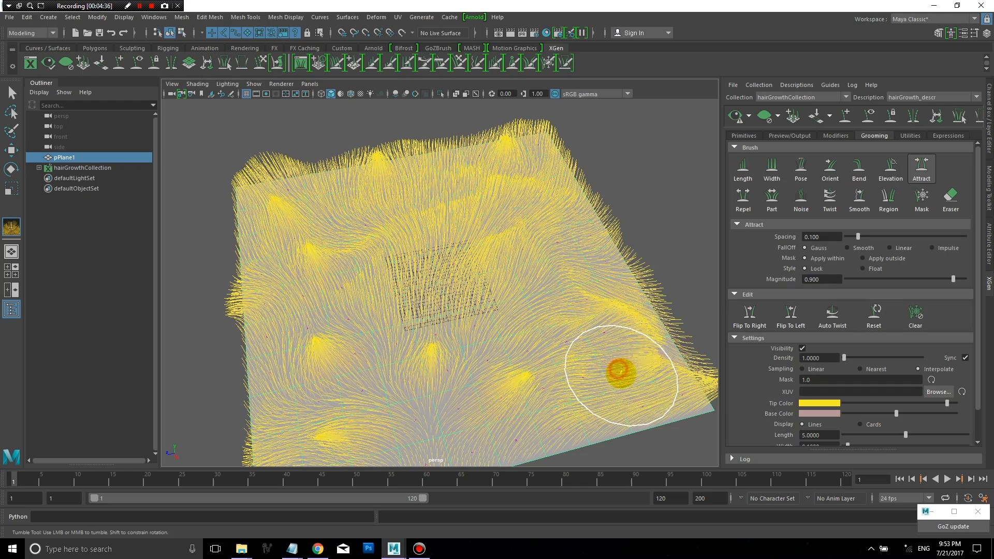
Push the hair apart at several spots from the plane's middle toward its back-left area with the Repel brush.
left_click_drag(595, 384, 575, 369, "alt")
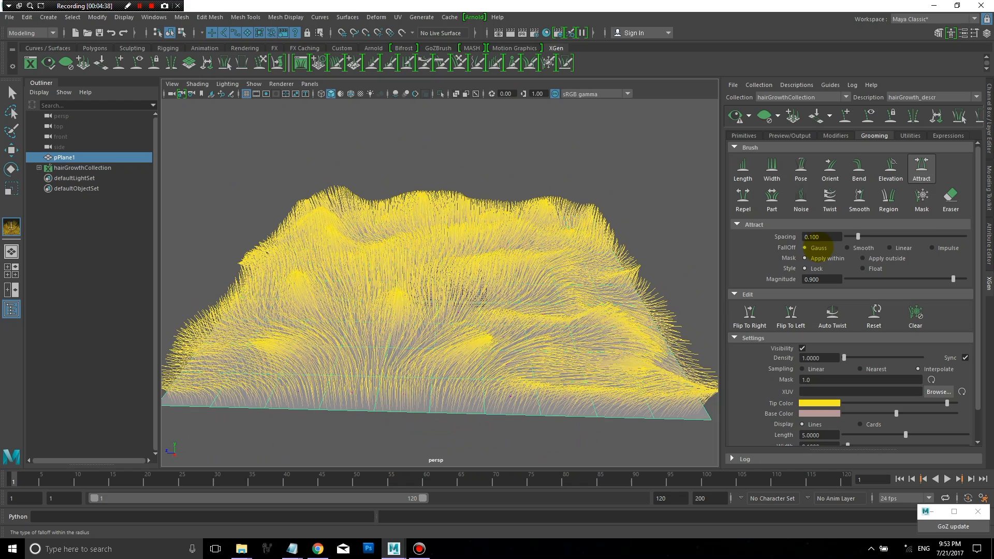
left_click(744, 199)
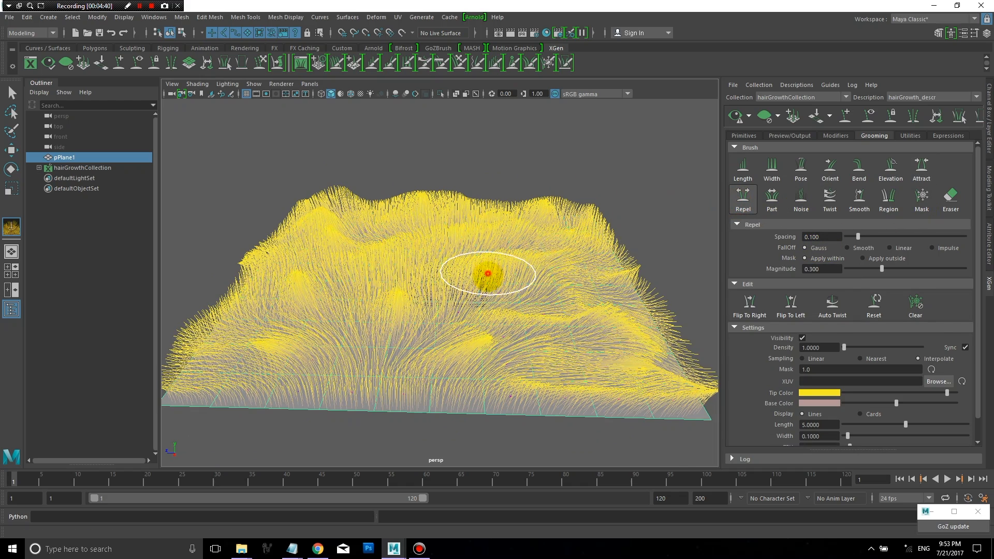
left_click_drag(489, 271, 483, 300, "alt")
left_click(399, 302)
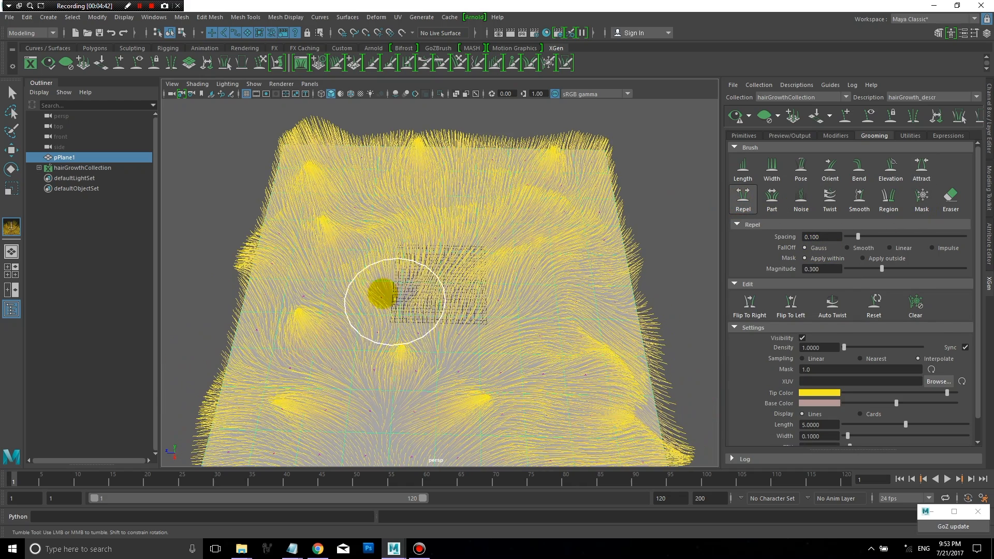
left_click(386, 316)
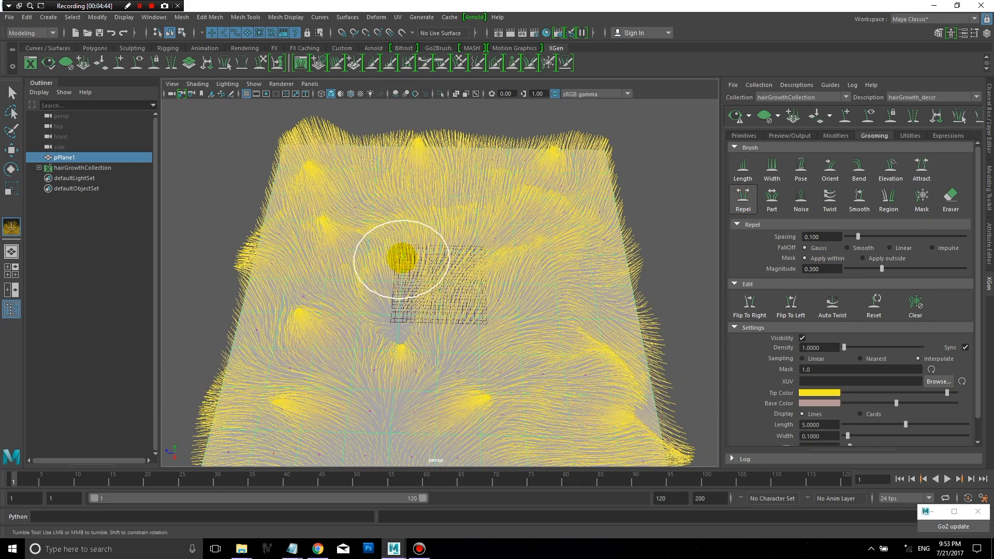
left_click(399, 256)
left_click(399, 208)
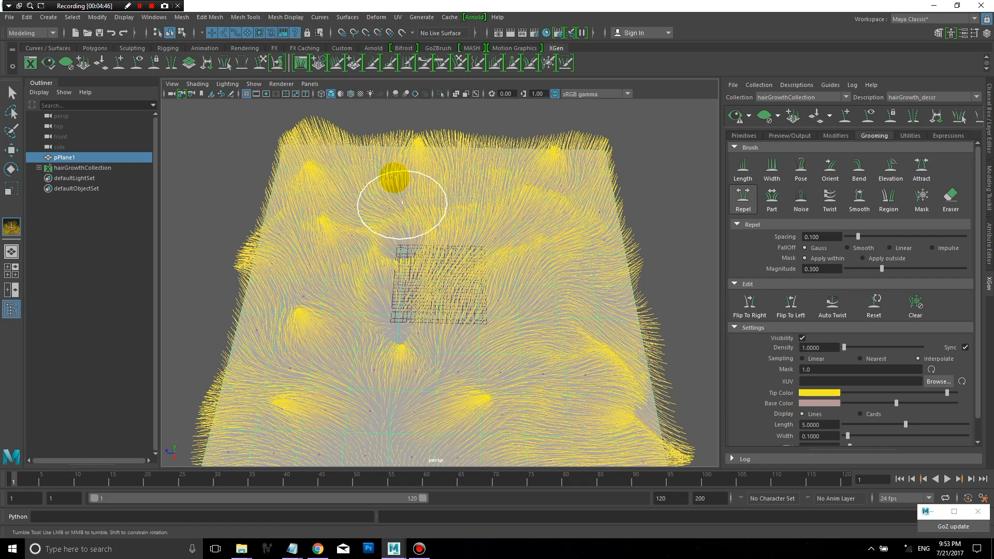
left_click(367, 171)
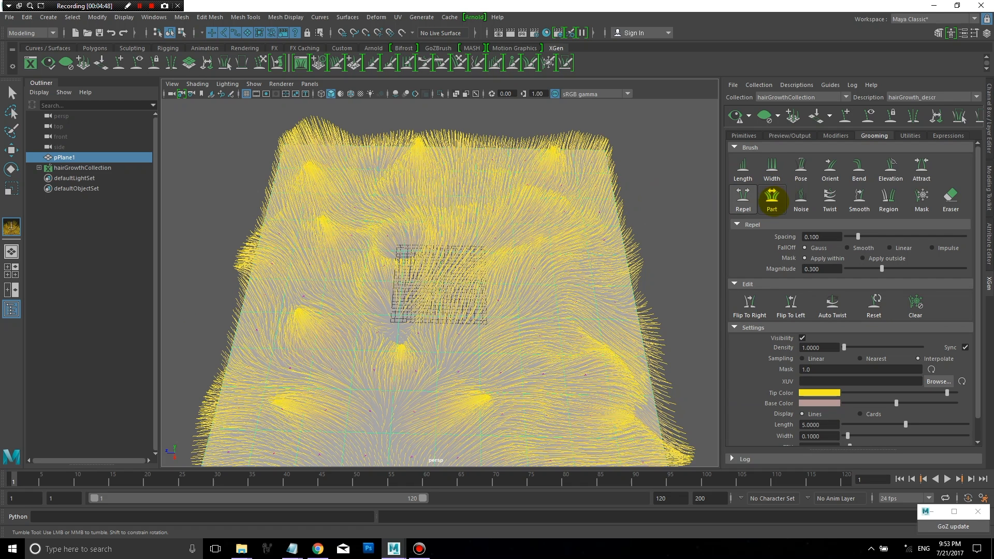
Part the hair diagonally from right of the middle to the front left, and roughen the plane's hair with the Noise brush.
left_click(772, 197)
mouse_move(527, 293)
left_mouse_down()
mouse_move(528, 321)
mouse_move(539, 240)
mouse_move(515, 386)
mouse_move(451, 399)
mouse_move(348, 395)
mouse_move(328, 420)
left_mouse_up()
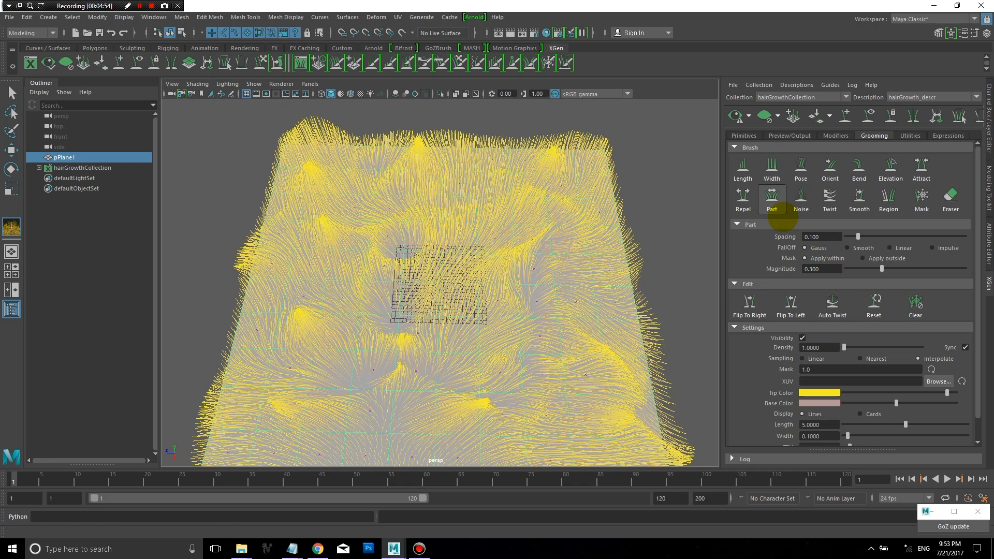
left_click(801, 199)
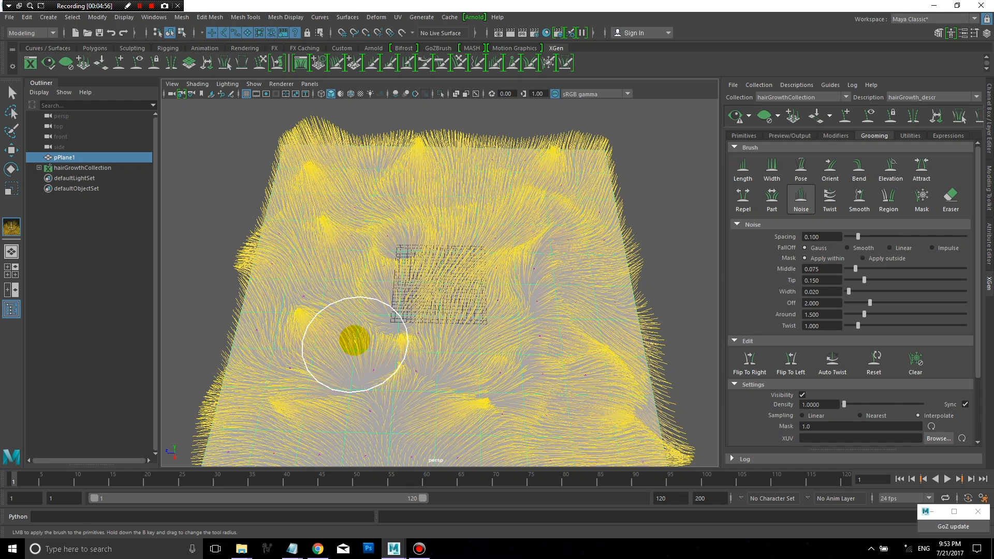
mouse_move(354, 339)
left_mouse_down("alt")
mouse_move(340, 343)
mouse_move(351, 335)
left_mouse_up("alt")
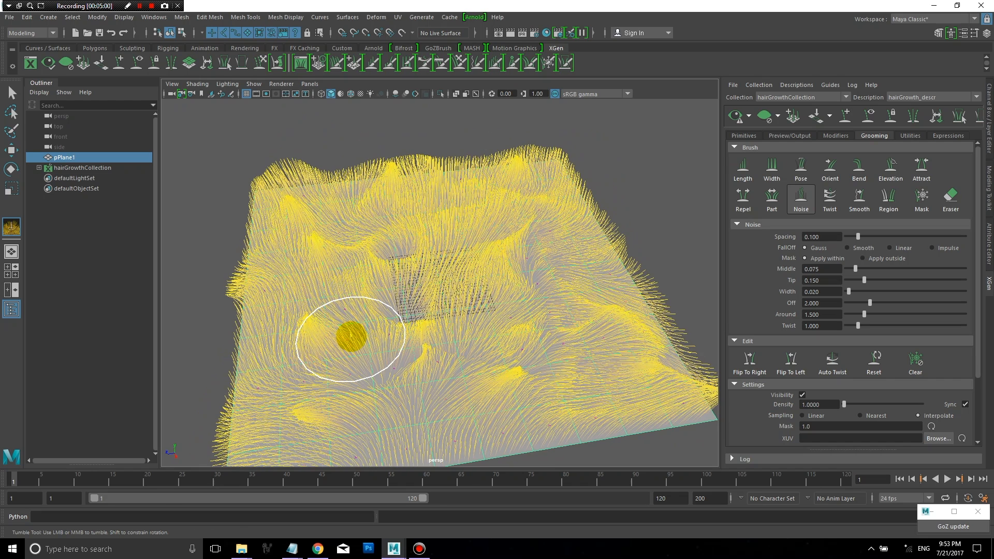
left_click_drag(351, 338, 439, 284)
mouse_move(404, 326)
left_mouse_down()
mouse_move(421, 359)
mouse_move(484, 299)
mouse_move(586, 340)
mouse_move(537, 178)
mouse_move(316, 186)
mouse_move(278, 223)
mouse_move(233, 311)
mouse_move(544, 290)
left_mouse_up()
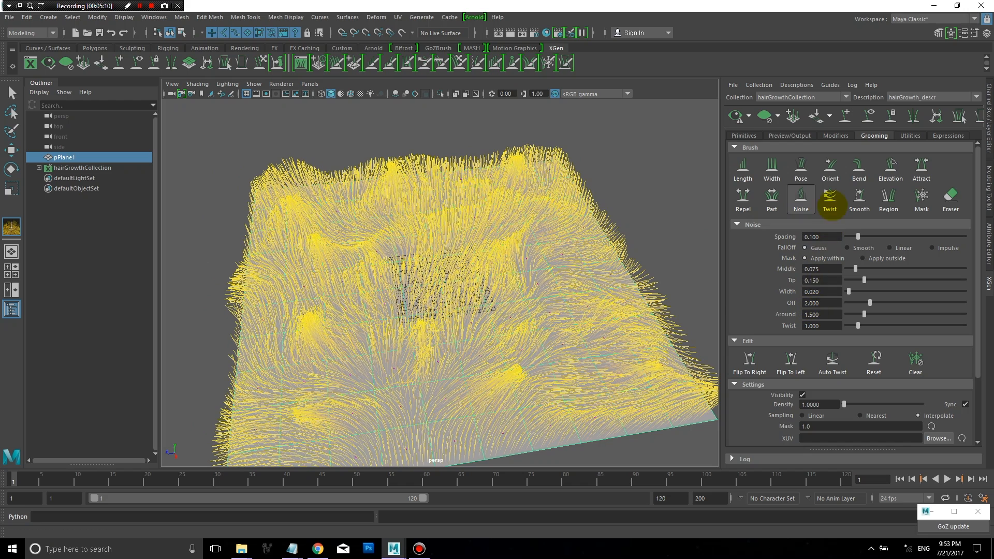
Stroke the Twist brush across the middle and the front-left corner of the hair.
left_click(830, 199)
mouse_move(566, 291)
left_mouse_down()
mouse_move(469, 302)
mouse_move(416, 332)
mouse_move(306, 295)
mouse_move(288, 321)
mouse_move(346, 308)
mouse_move(250, 304)
left_mouse_up()
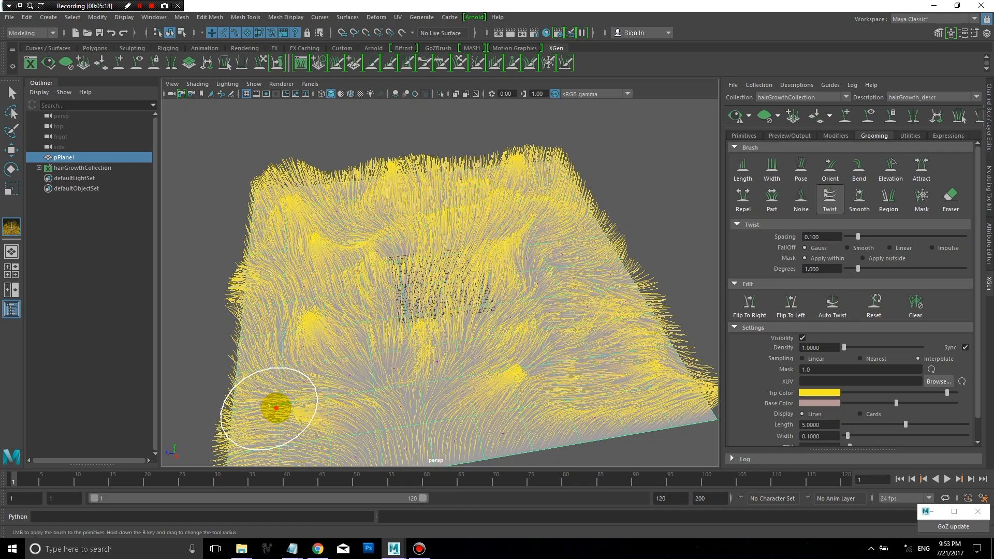
mouse_move(276, 408)
left_mouse_down()
mouse_move(251, 446)
mouse_move(247, 422)
left_mouse_up()
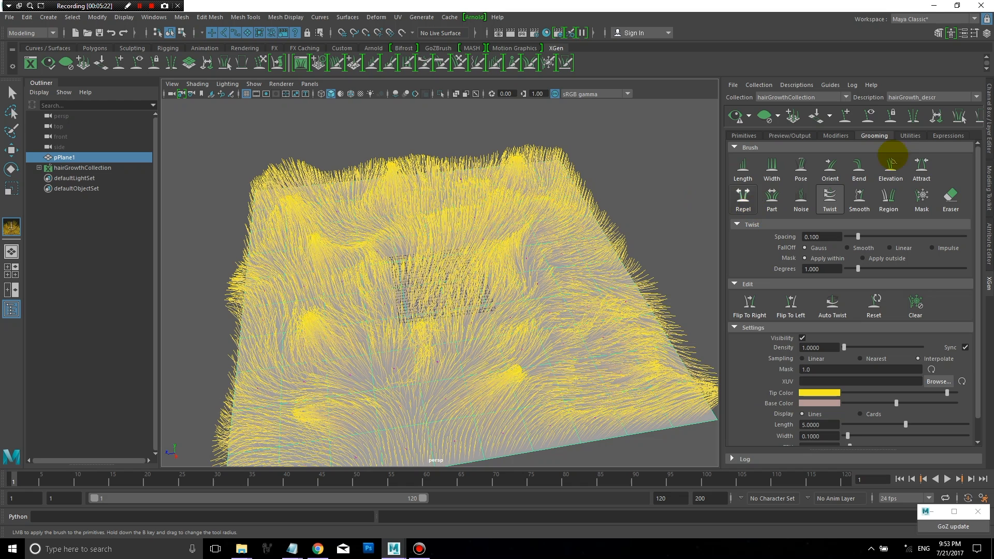
Smooth the hair at the plane's left edge and front-right area with the Smooth brush.
left_click(859, 200)
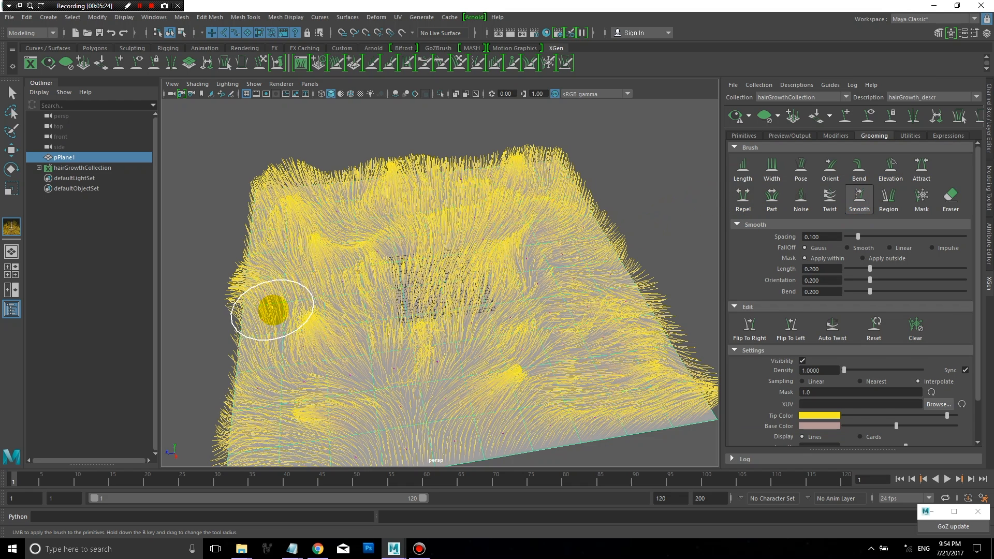
left_click_drag(272, 310, 258, 304)
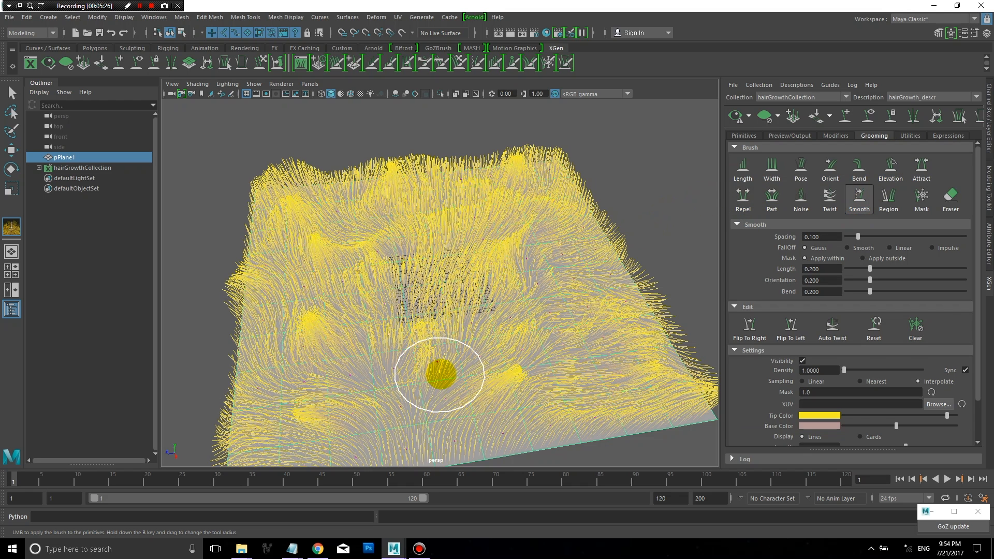
mouse_move(609, 389)
left_mouse_down()
mouse_move(621, 344)
mouse_move(606, 315)
mouse_move(573, 333)
left_mouse_up()
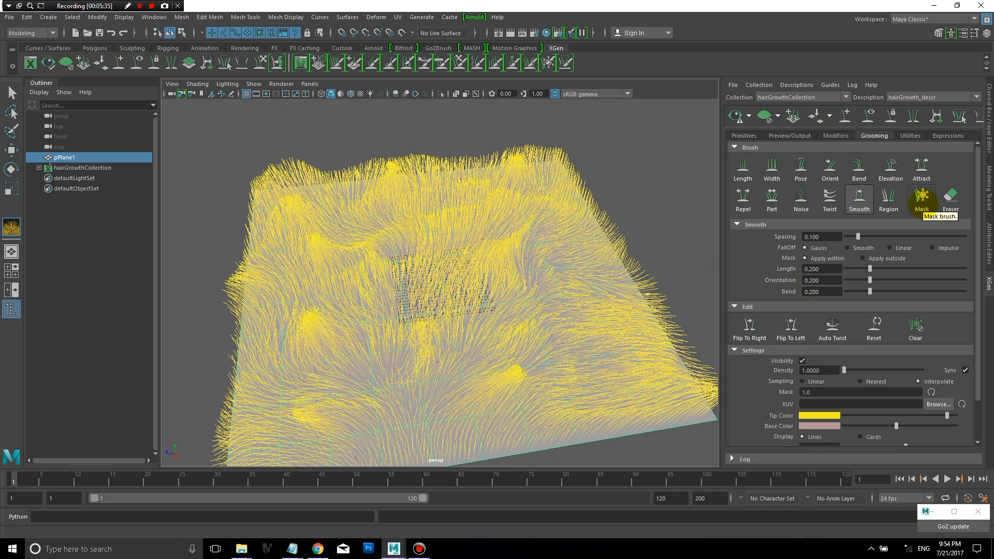
Hide the groom display and generate the XGen preview to examine the styled hair from several angles.
left_click_drag(677, 295, 659, 268, "alt")
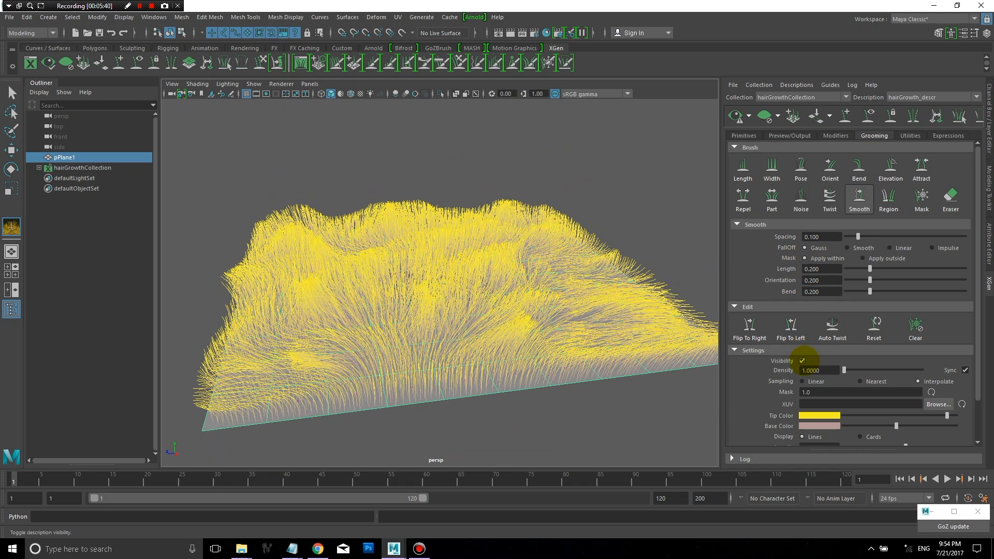
left_click(803, 360)
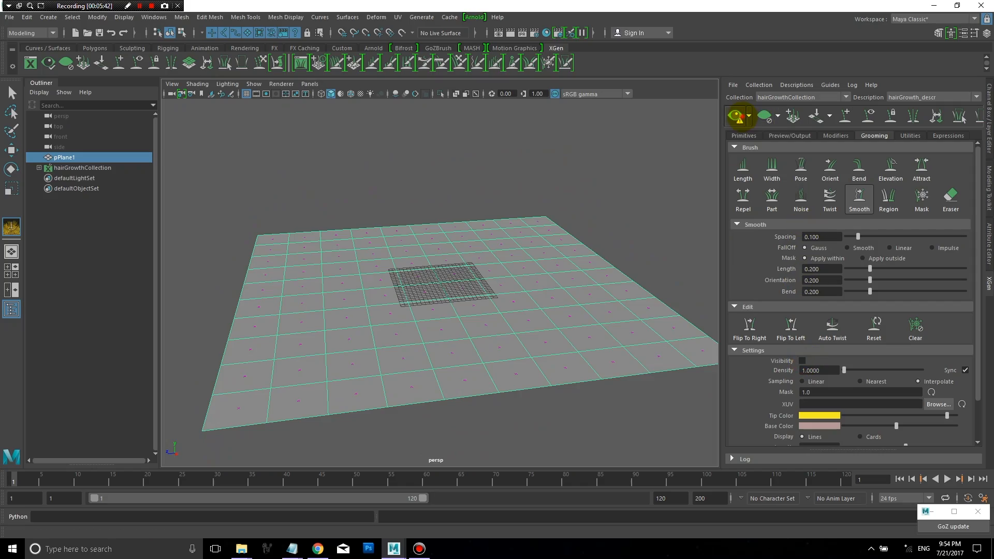
left_click(736, 116)
left_click_drag(506, 259, 660, 300, "alt")
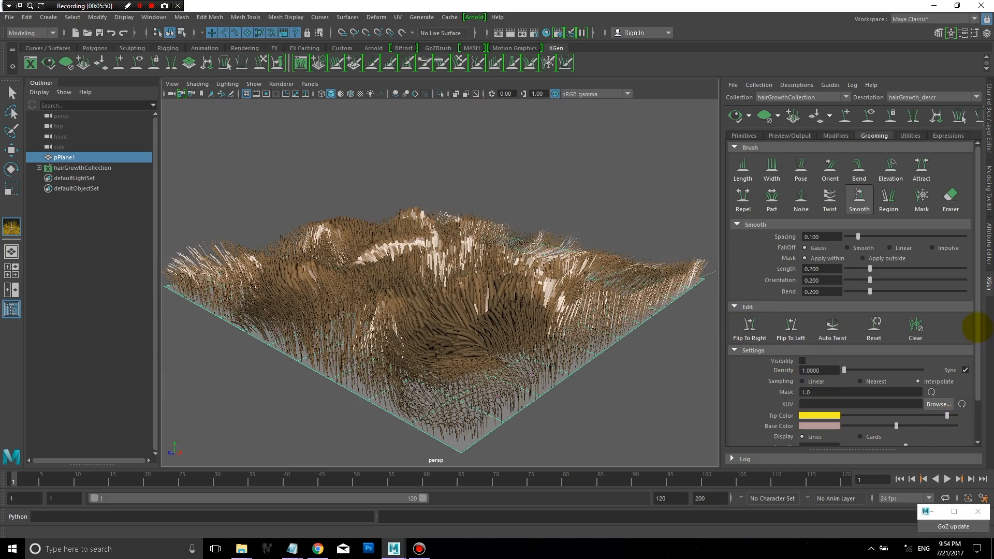
scroll(978, 331, "down", 3)
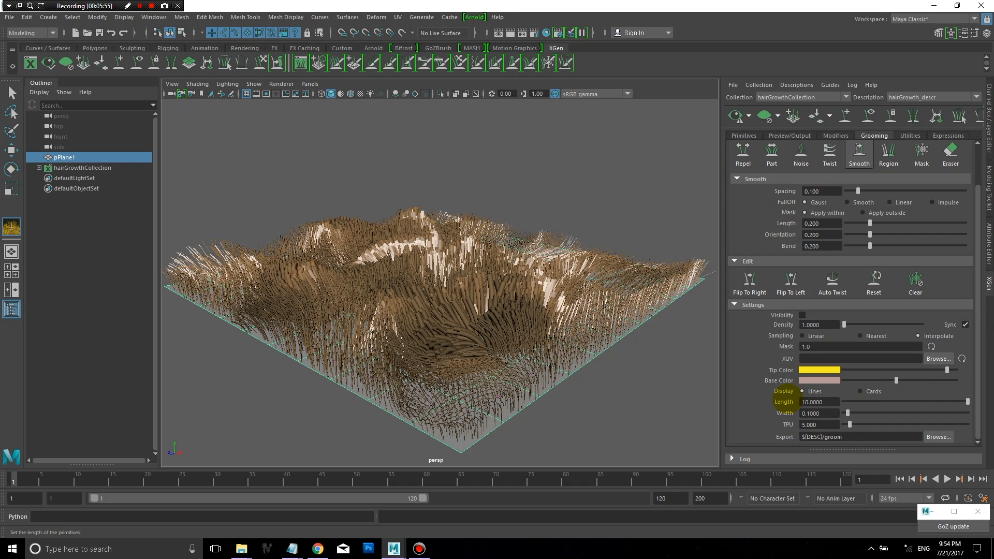
left_click_drag(478, 271, 650, 160, "alt")
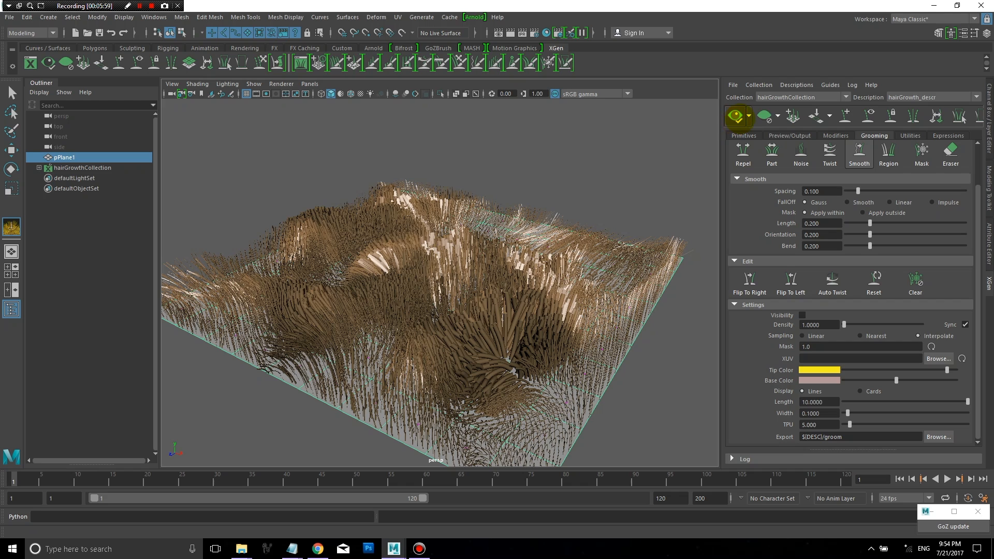
Clear and regenerate the XGen preview, and inspect the hair from low and high viewpoints.
left_click(764, 116)
left_click(735, 116)
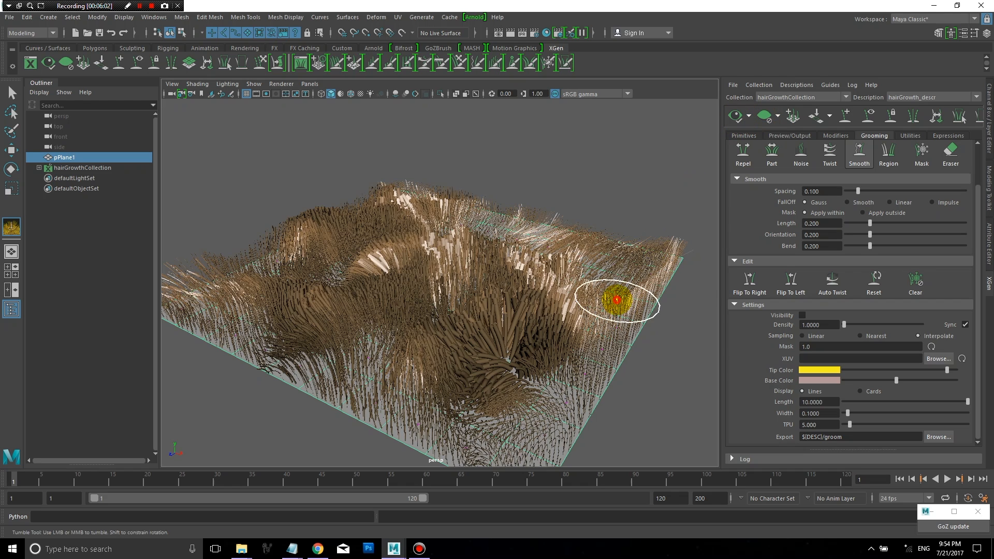
left_click_drag(622, 300, 581, 282, "alt")
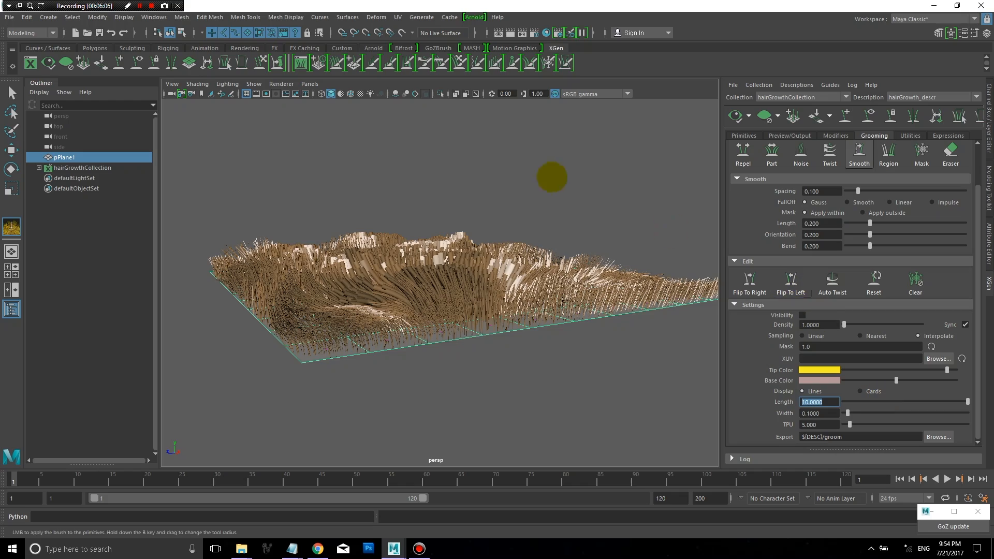
left_click_drag(608, 270, 582, 291, "alt")
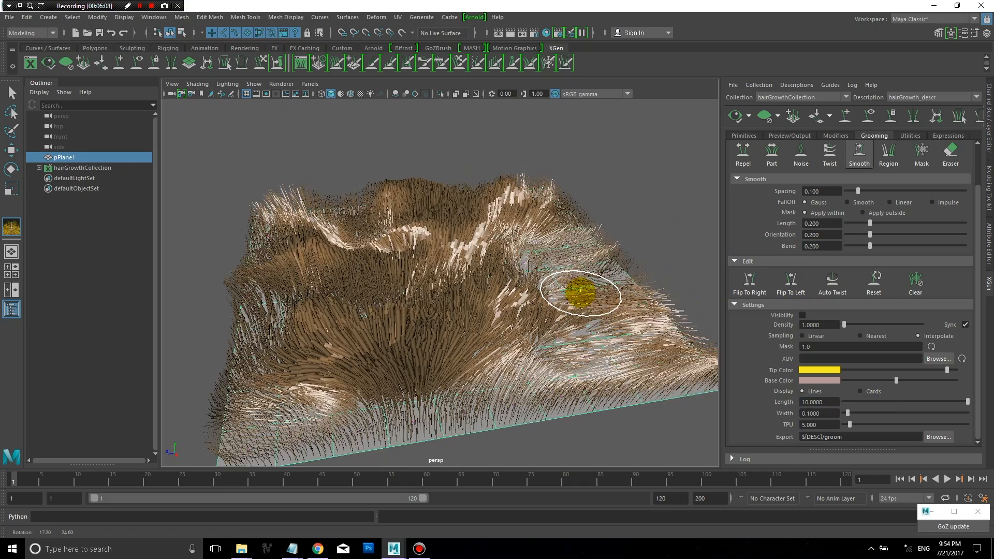
Make the groom visible again and clear the XGen preview from the plane.
left_click(803, 315)
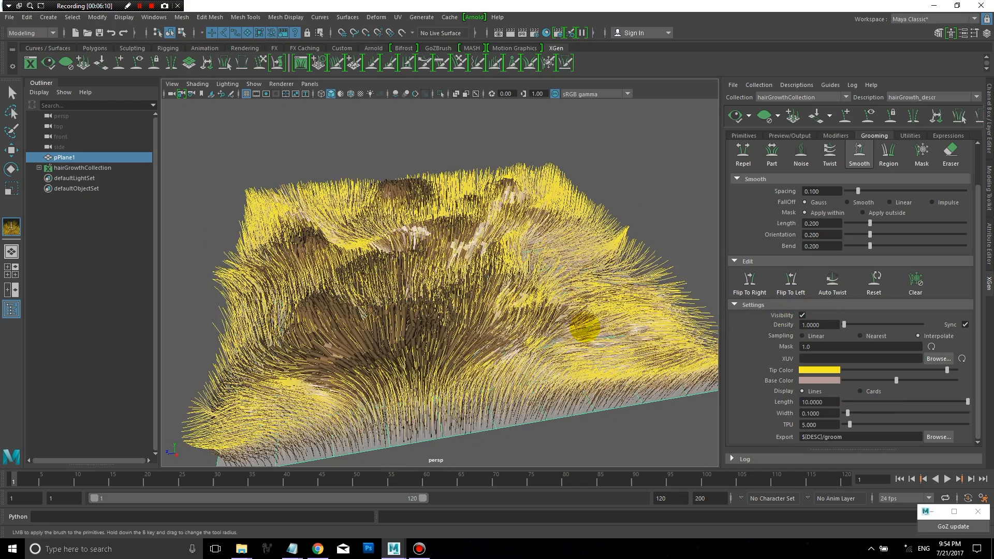
mouse_move(589, 327)
left_mouse_down("alt")
mouse_move(583, 292)
mouse_move(588, 329)
mouse_move(637, 300)
mouse_move(622, 317)
mouse_move(599, 312)
mouse_move(595, 300)
mouse_move(581, 328)
left_mouse_up("alt")
left_click(765, 115)
right_click_drag(582, 329, 568, 262, "alt")
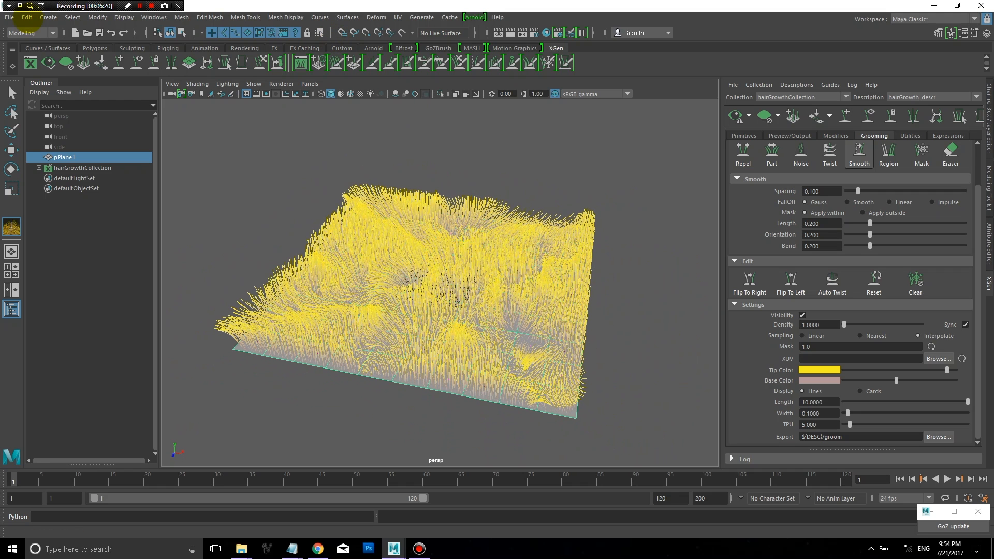
Start saving the scene under a new name and create a folder named test inside D:\projects\pd\maya\scenes.
left_click(9, 17)
left_click(30, 64)
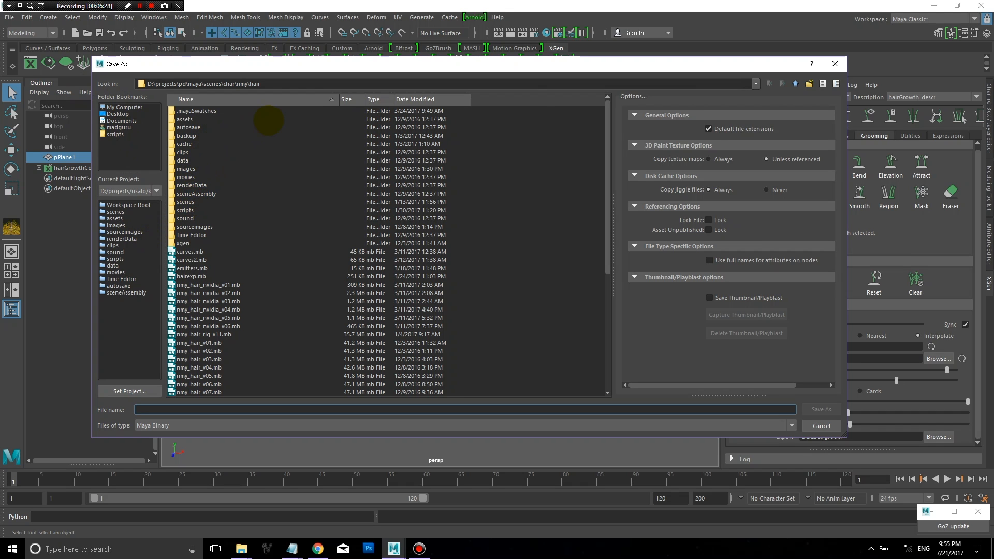
left_click(795, 83)
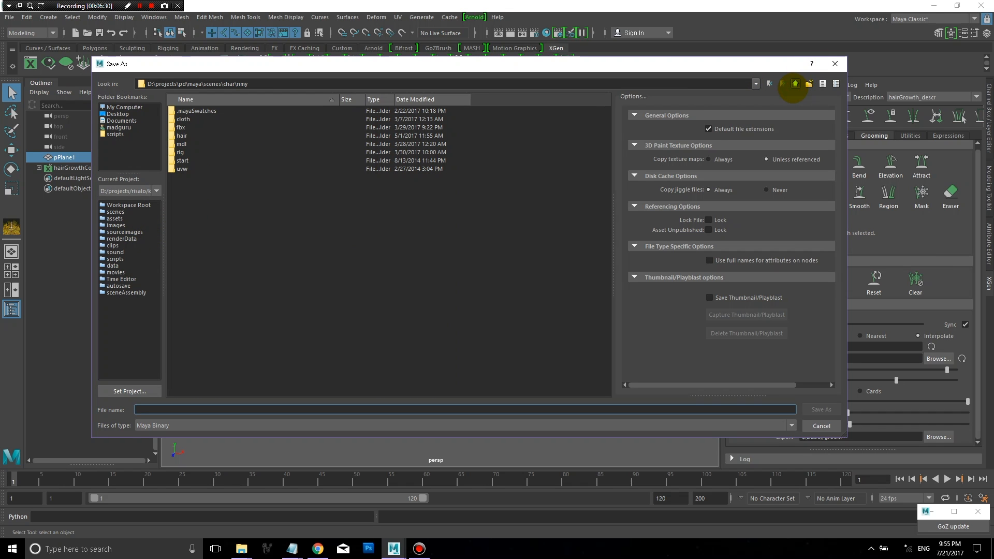
left_click(795, 84)
left_click(796, 84)
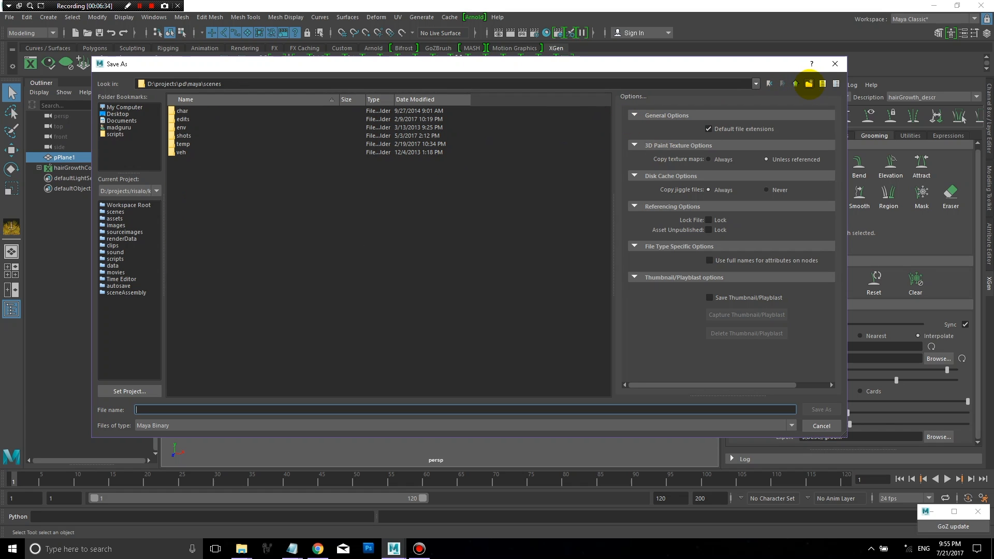
left_click(809, 84)
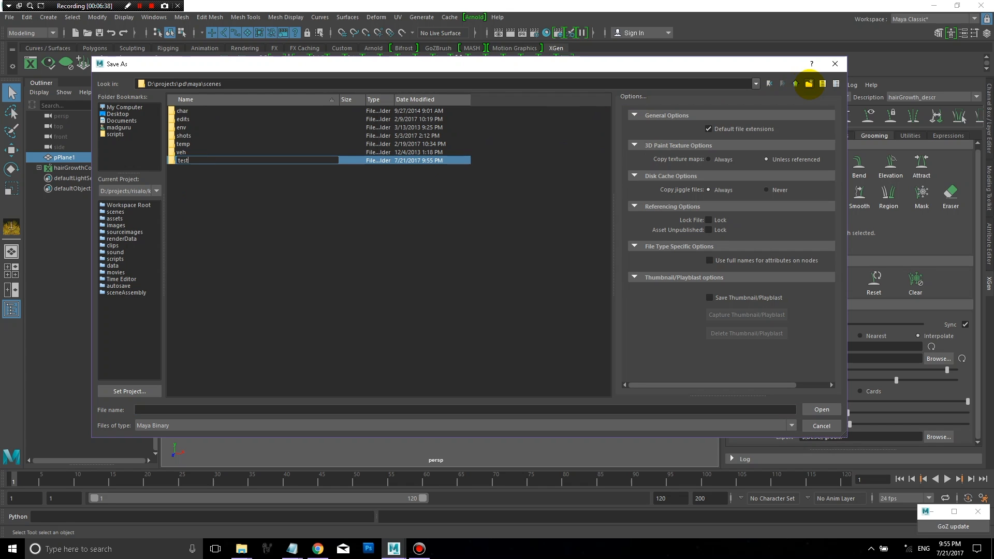
type("test")
key("Return")
Save the scene in the test folder as hairGrowth_Xgen_v01 in Maya Binary format.
left_click(260, 411)
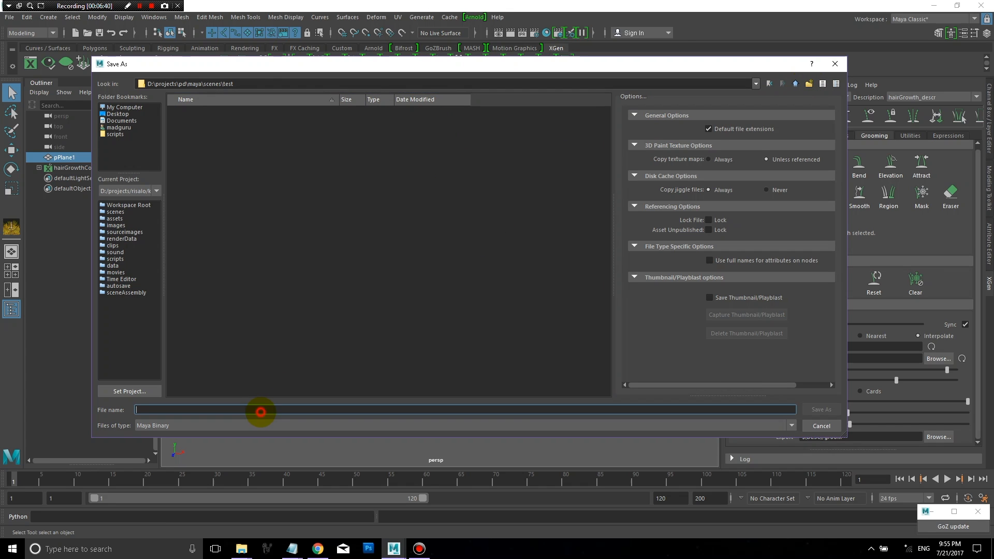
type("hairGr")
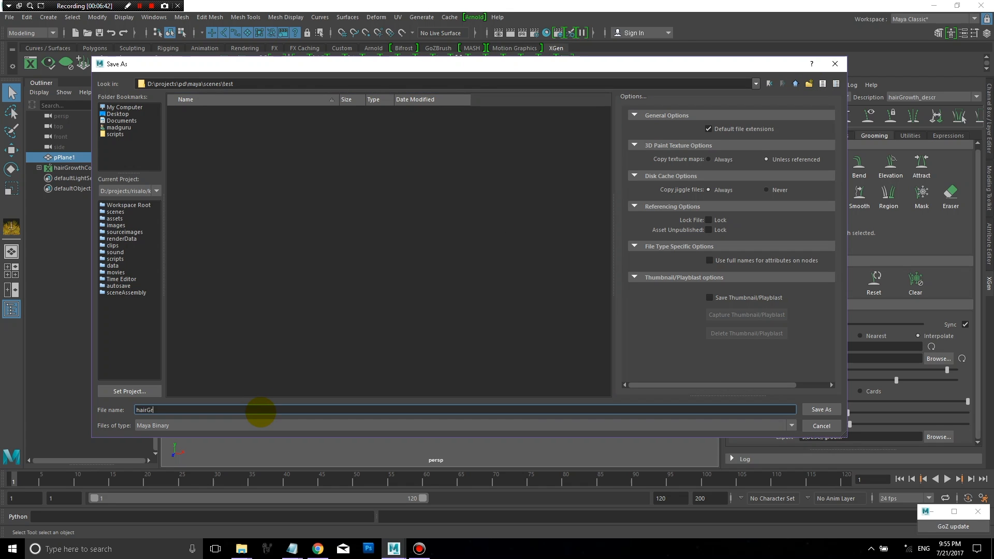
type("owth_X")
type("gen_c")
type("01")
key("Return")
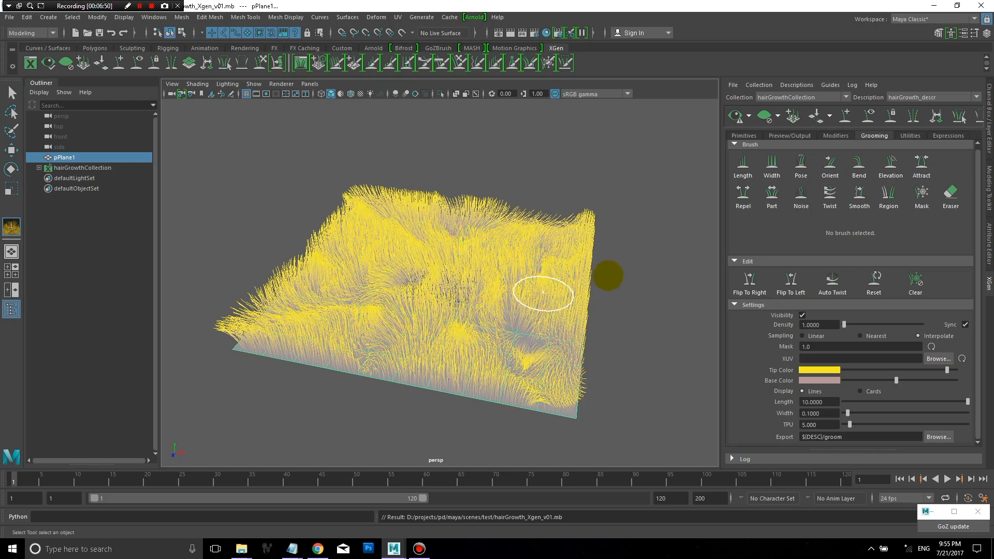
Open the Hypershade and create a new Lambert material.
left_click_drag(543, 293, 572, 278, "alt")
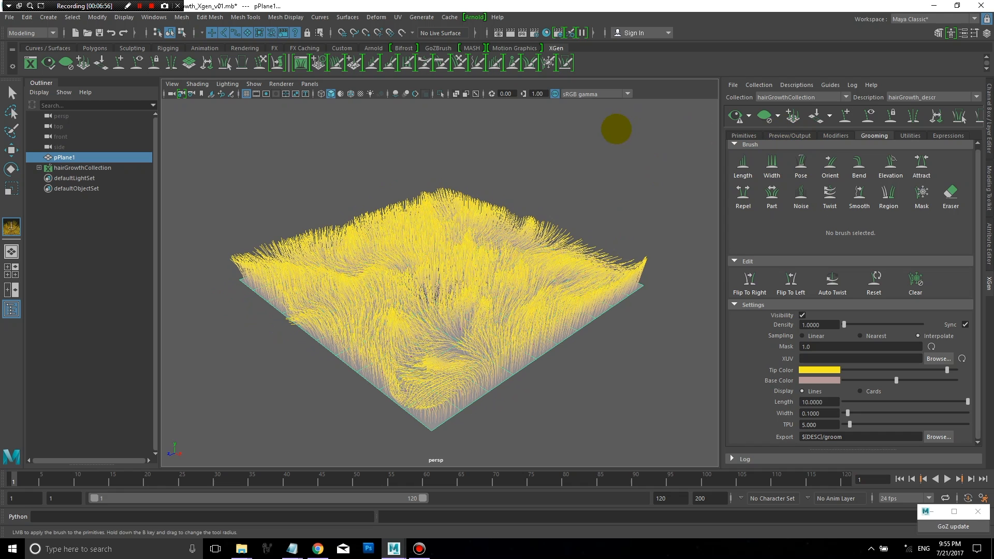
left_click(154, 17)
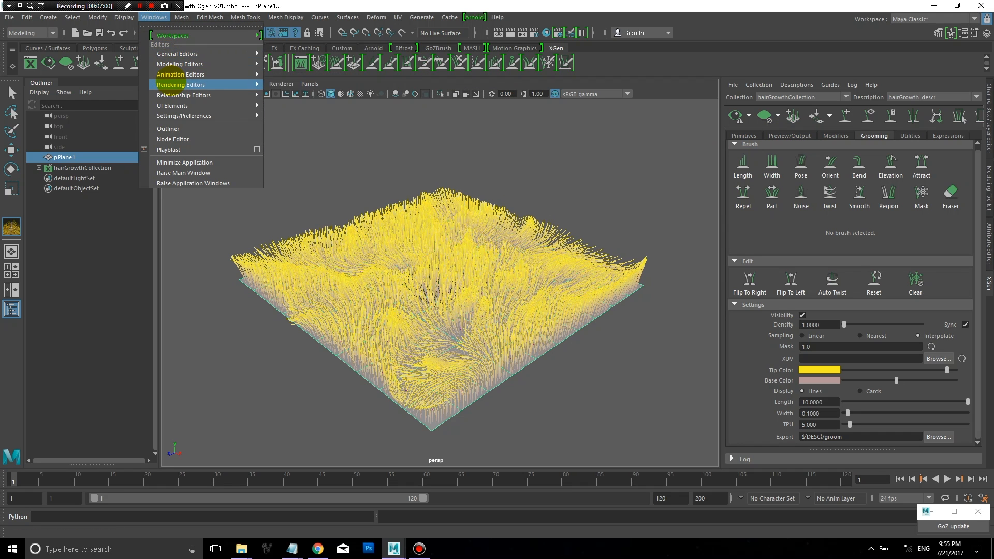
mouse_move(243, 85)
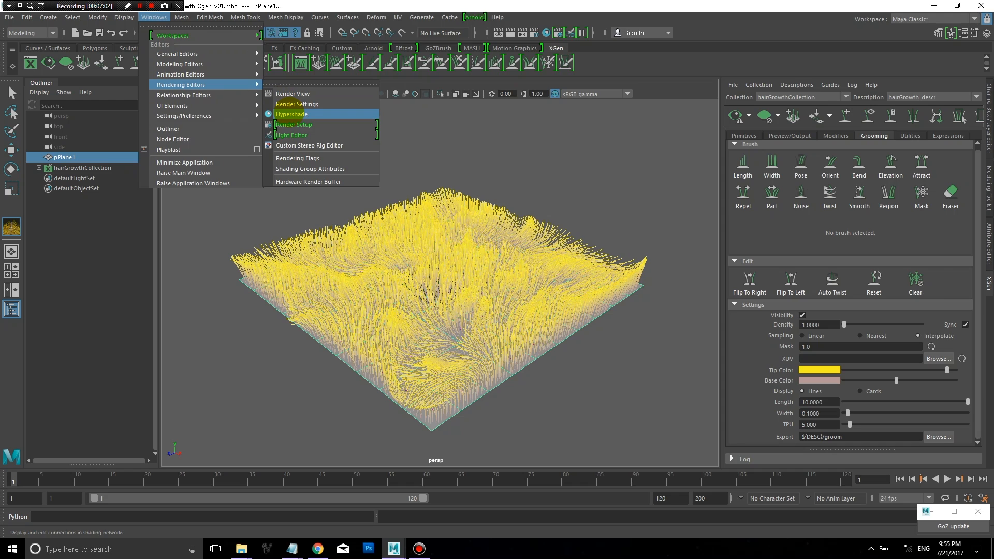
left_click(289, 114)
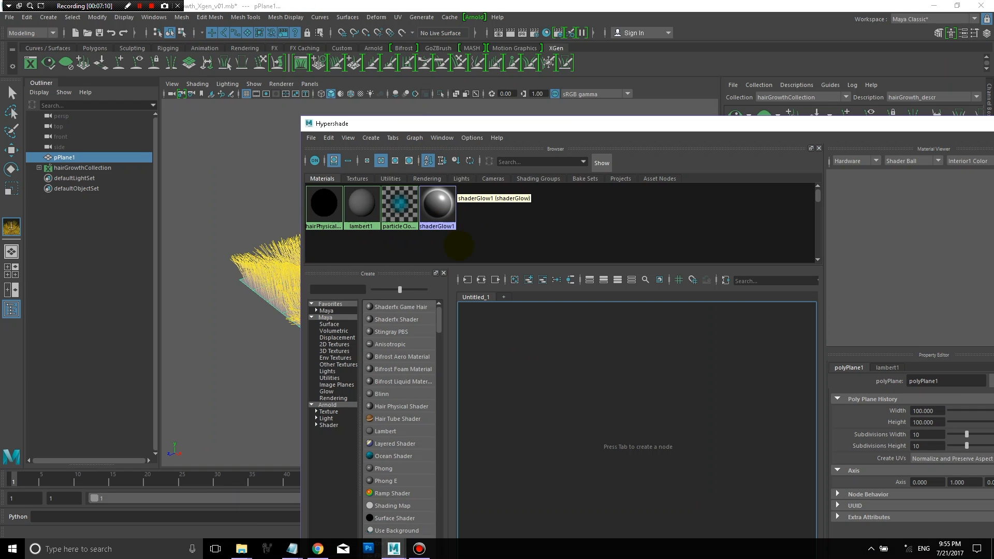
left_click(498, 372)
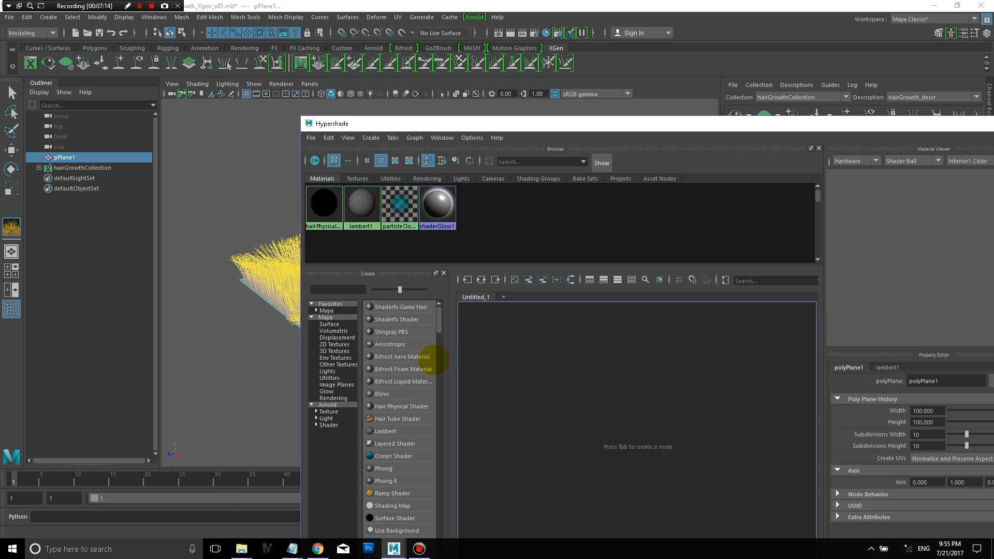
left_click(386, 431)
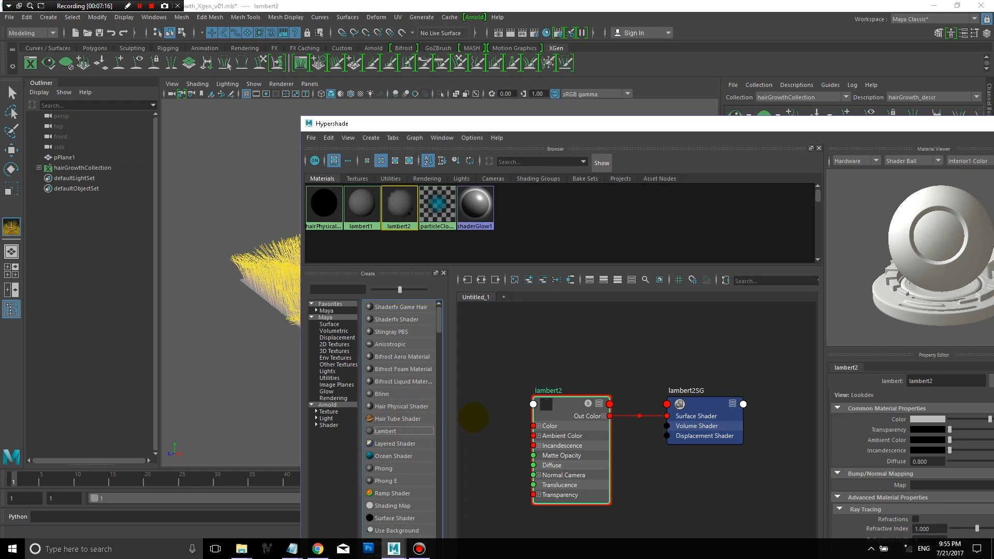
Rename the new Lambert material plane_mtl and copy its name.
left_click(558, 391)
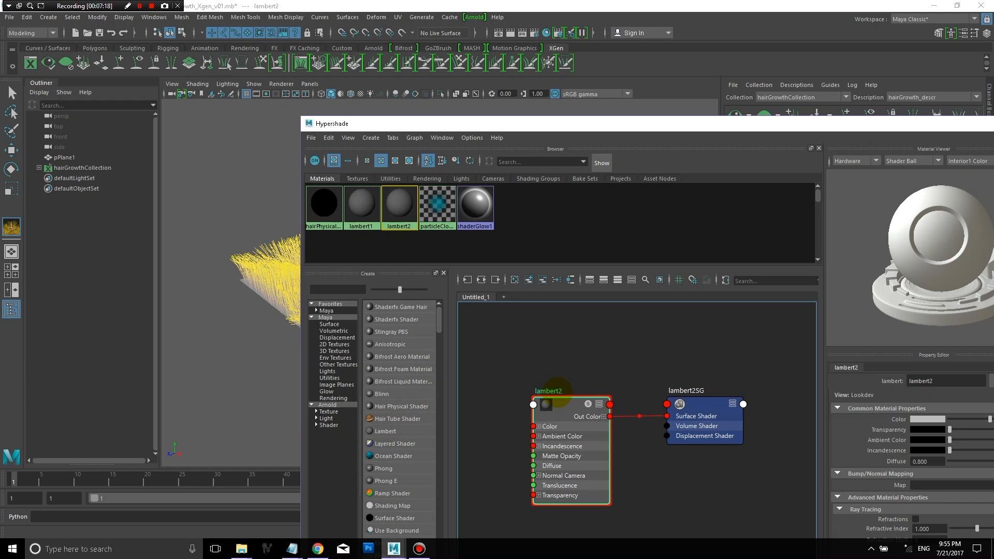
double_click(550, 391)
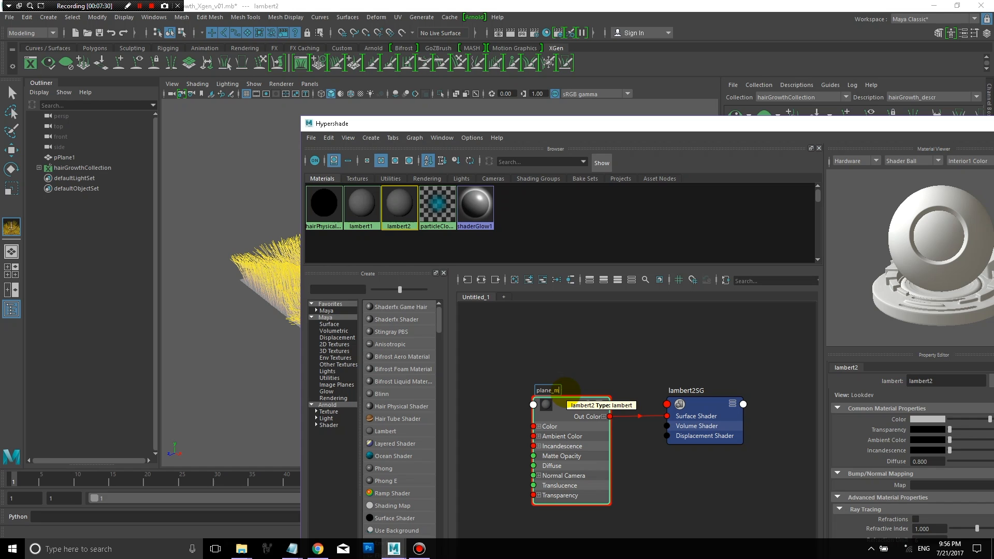
key("Return")
double_click(560, 391)
key("ctrl+c")
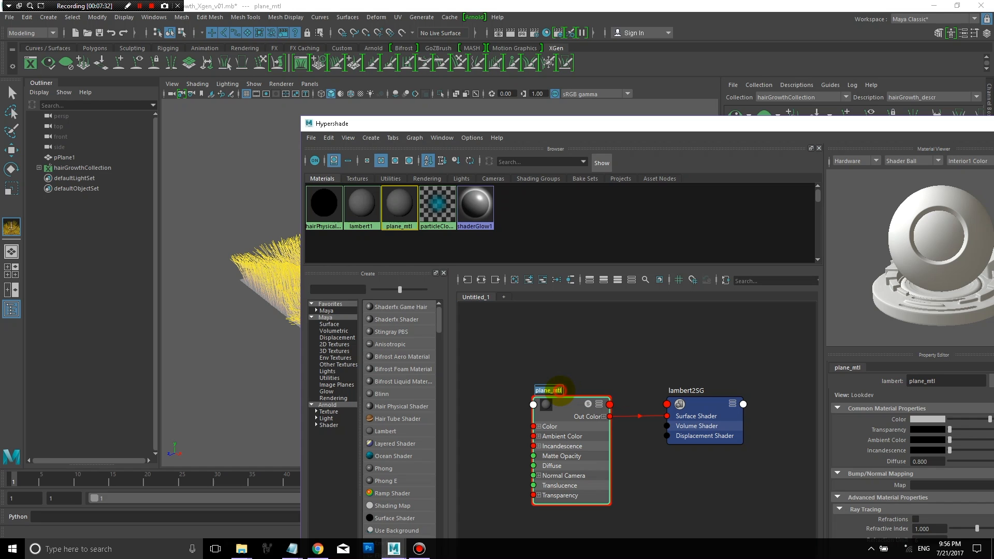
Rename the new material's shading group plane_mtlSG, reusing the copied material name.
left_click(682, 403)
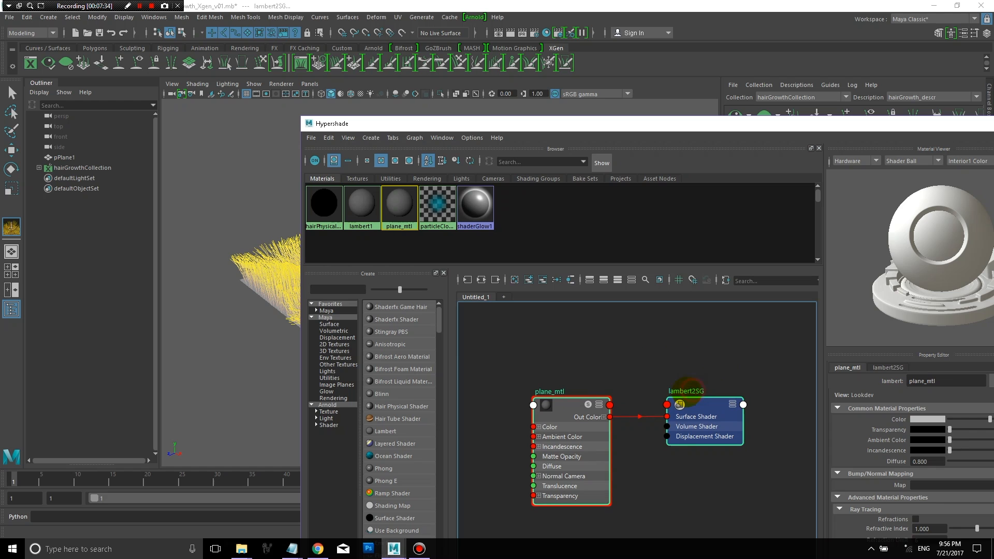
double_click(686, 391)
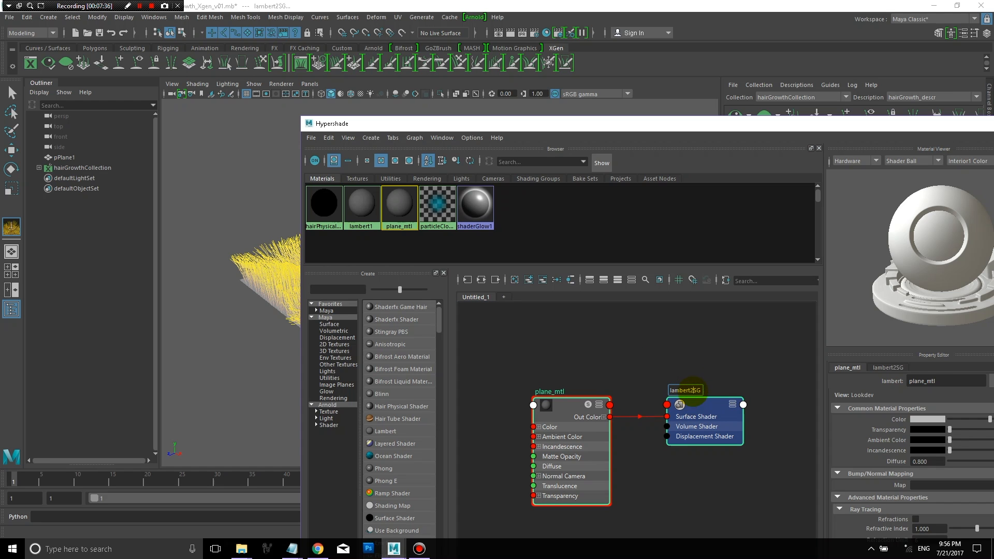
left_click_drag(694, 390, 647, 380)
key("ctrl+v")
key("Return")
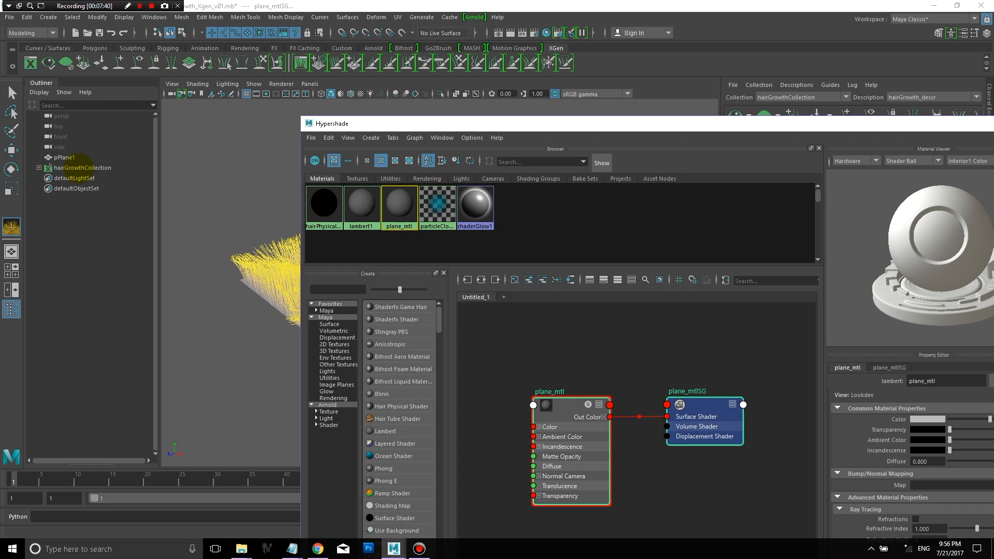
Assign plane_mtl to pPlane1 and check the plane's UV layout in the UV Editor.
left_click(67, 158)
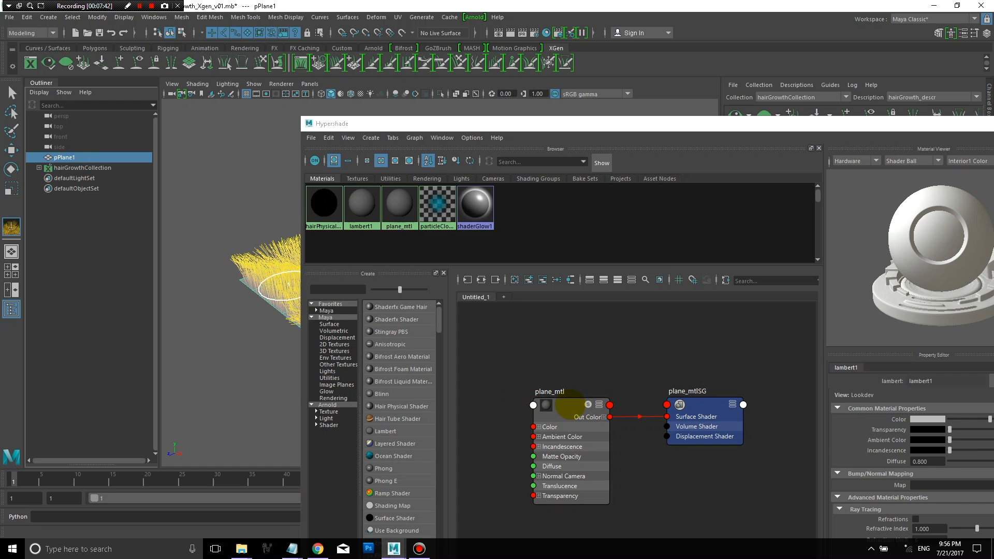
right_click_drag(570, 405, 568, 335)
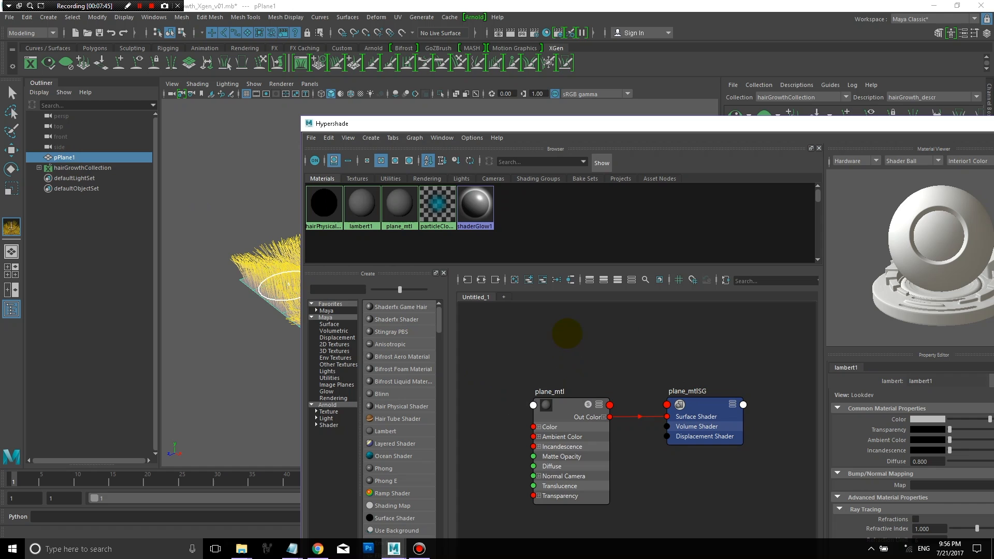
left_click(398, 17)
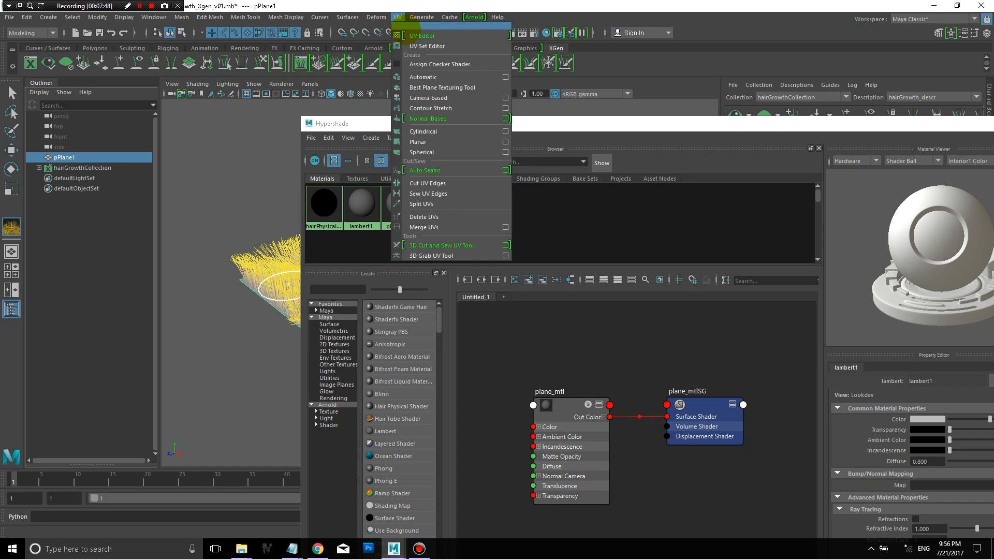
left_click(407, 32)
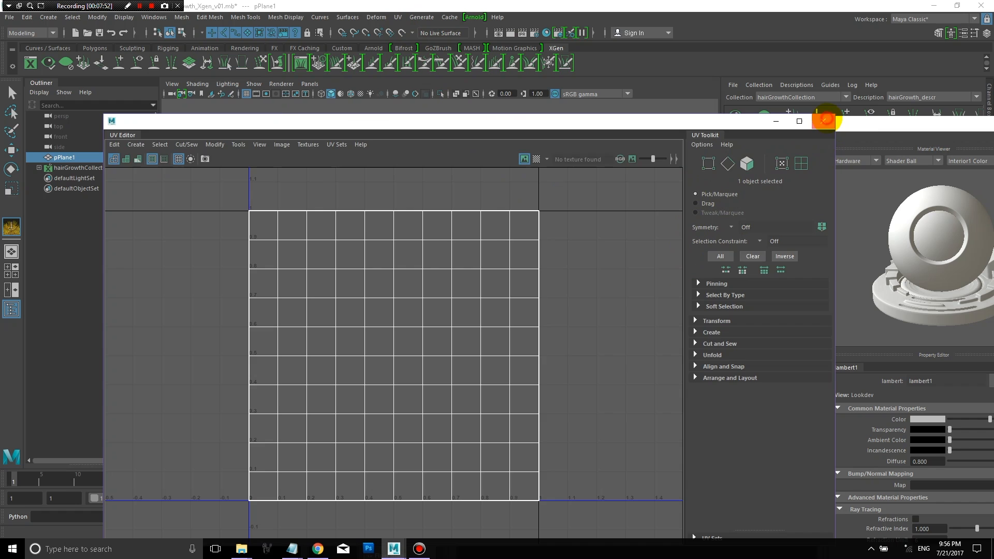
left_click(824, 121)
Expand hairGrowthCollection and its hairGrowth_descr description in the Outliner and select pPlane1_hairGrowth_descr.
left_click_drag(701, 122, 653, 73)
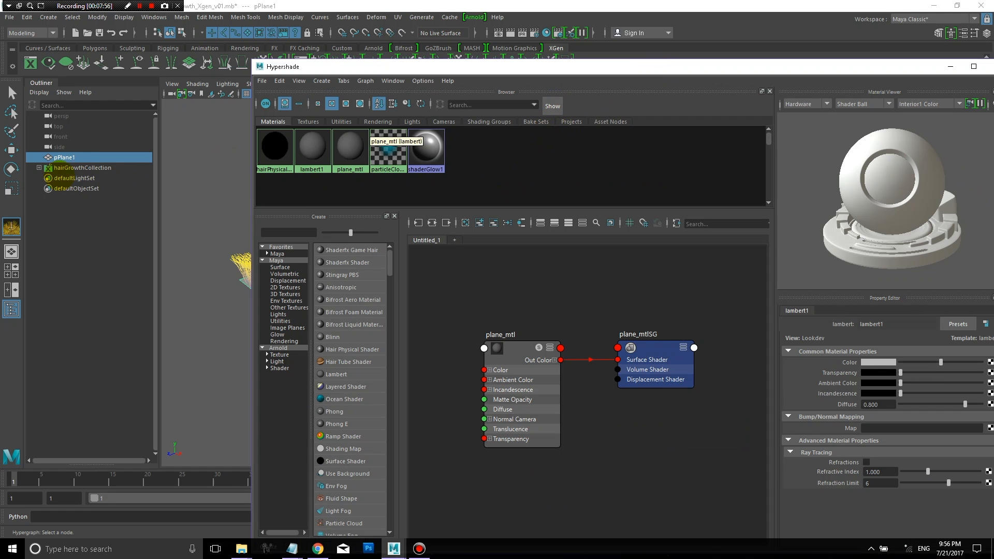
left_click(39, 167)
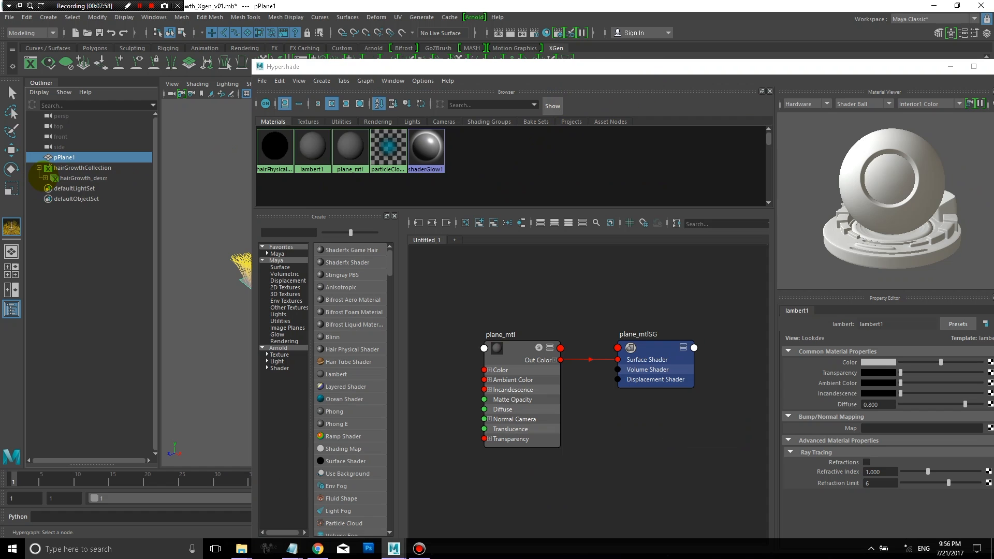
left_click(45, 177)
left_click(86, 199)
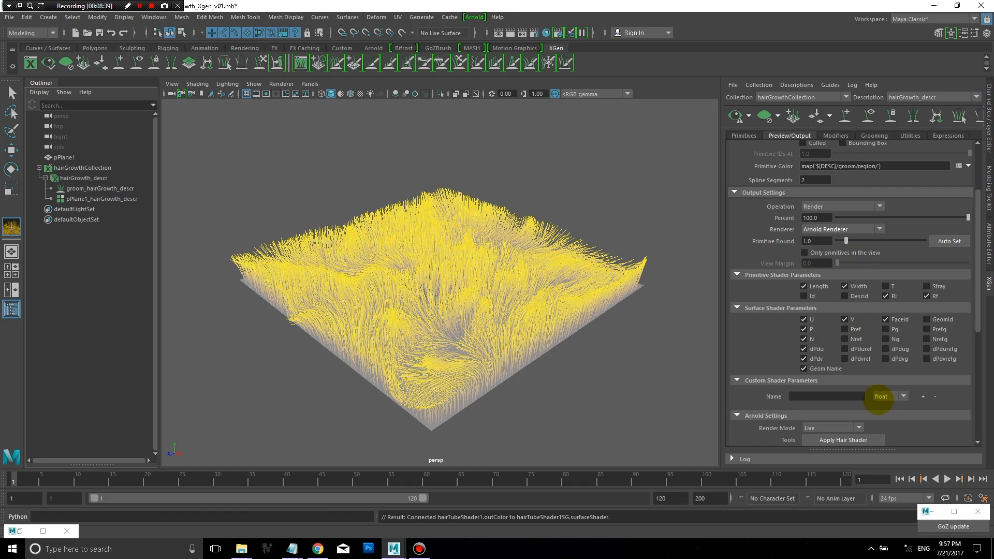
Add a custom shader parameter of type color named root_color to the hairGrowth_descr output settings.
left_click(880, 396)
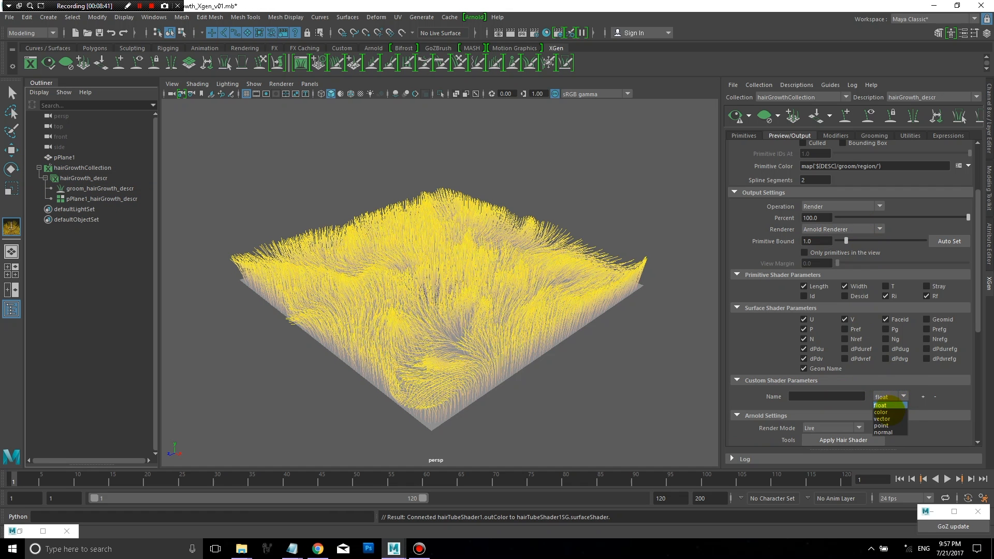
left_click(883, 414)
left_click(852, 396)
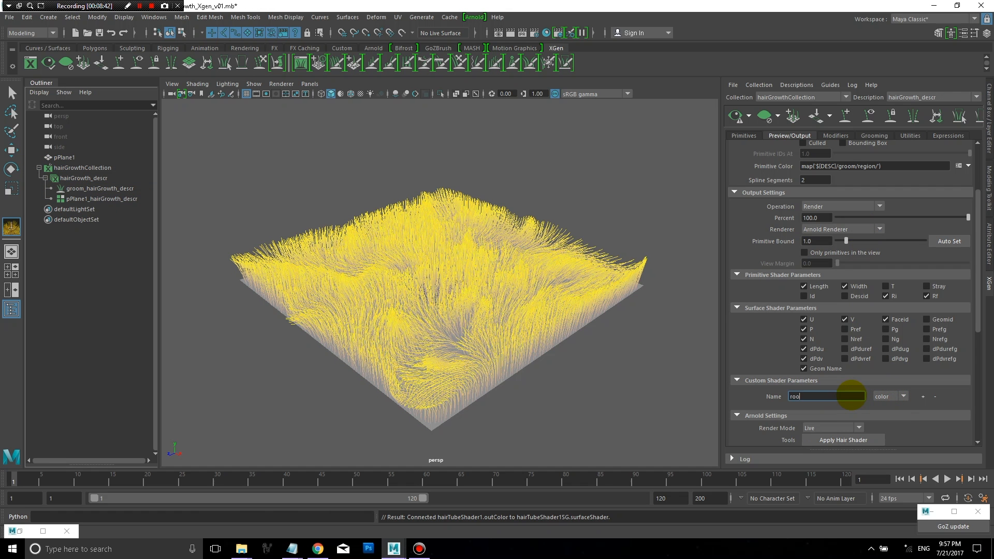
type("root_color")
left_click(923, 397)
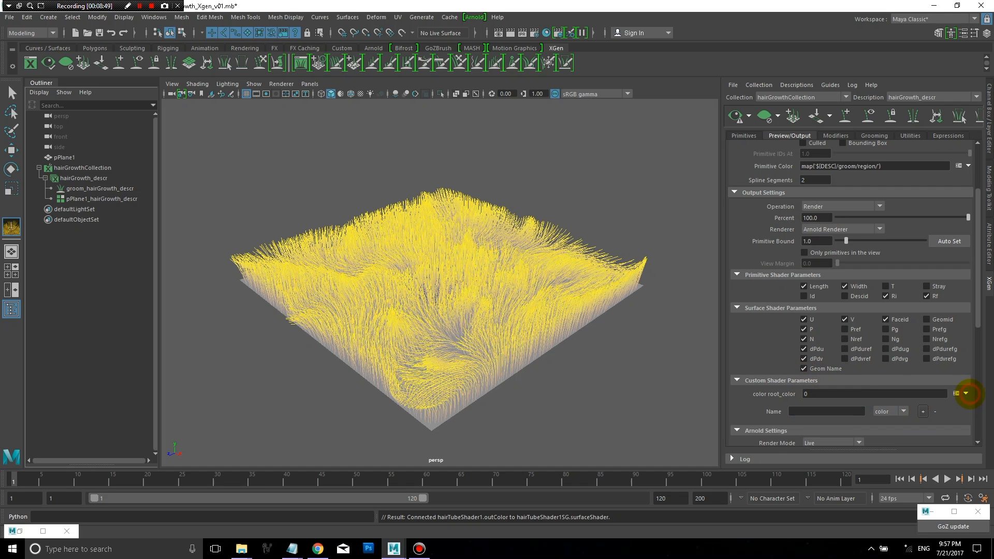
Create the paint map custom_color_root_color for root_color with a changed map resolution and a white start color, and activate painting on it.
left_click(966, 393)
left_click(932, 406)
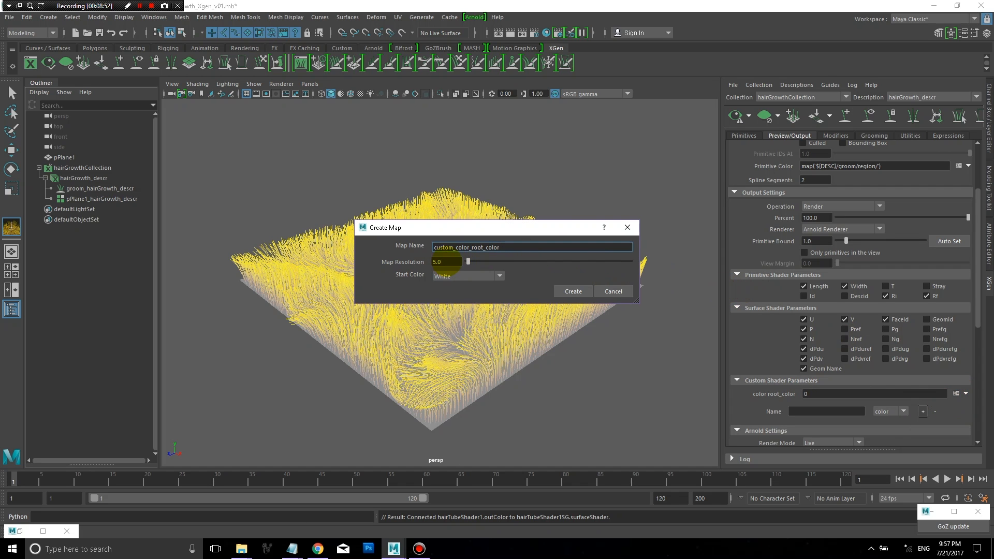
double_click(447, 262)
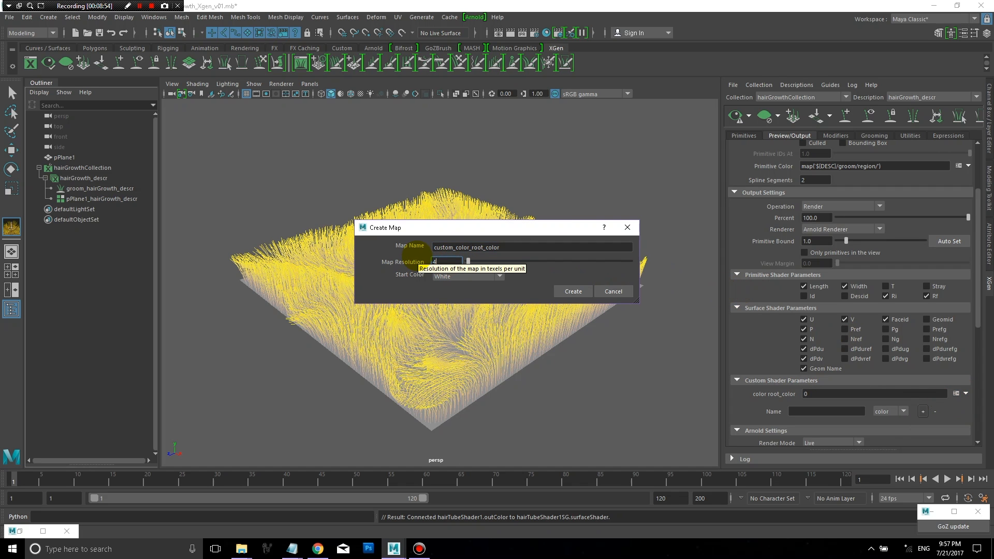
left_click(572, 290)
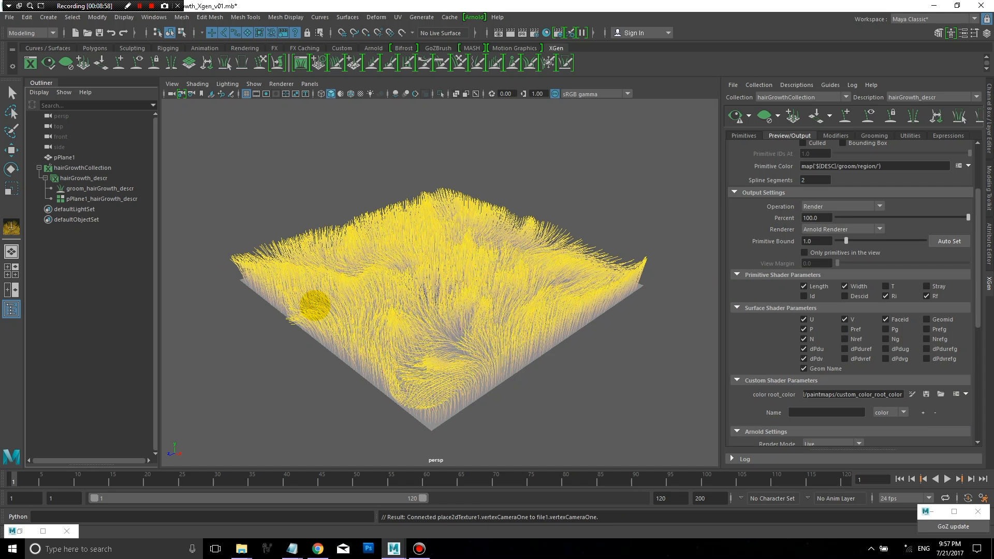
mouse_move(351, 273)
left_mouse_down("alt")
mouse_move(363, 299)
mouse_move(358, 283)
left_mouse_up("alt")
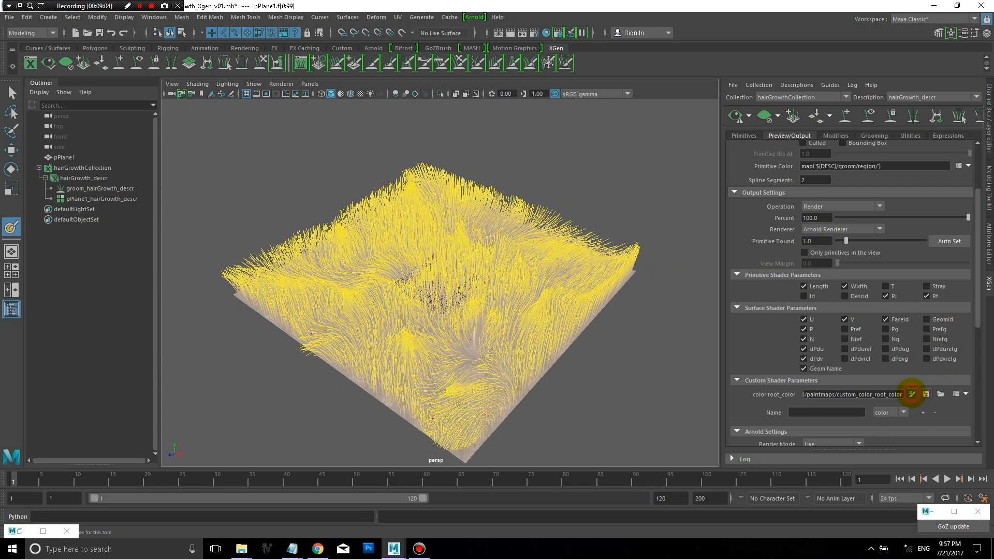
left_click(912, 394)
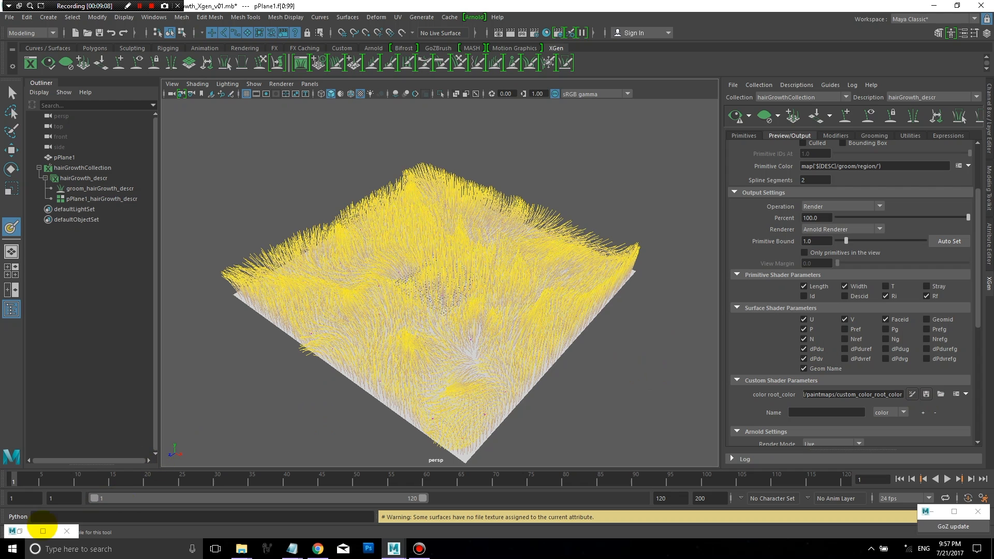
Restore the Hypershade and delete hairTubeShader1 together with its shading group hairTubeShader1SG.
left_click(19, 532)
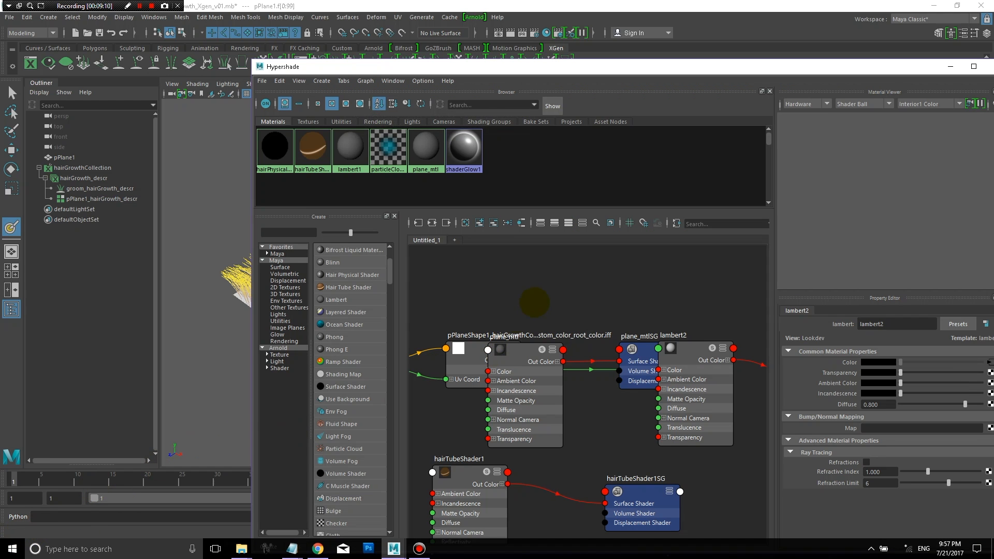
scroll(540, 318, "down", 2)
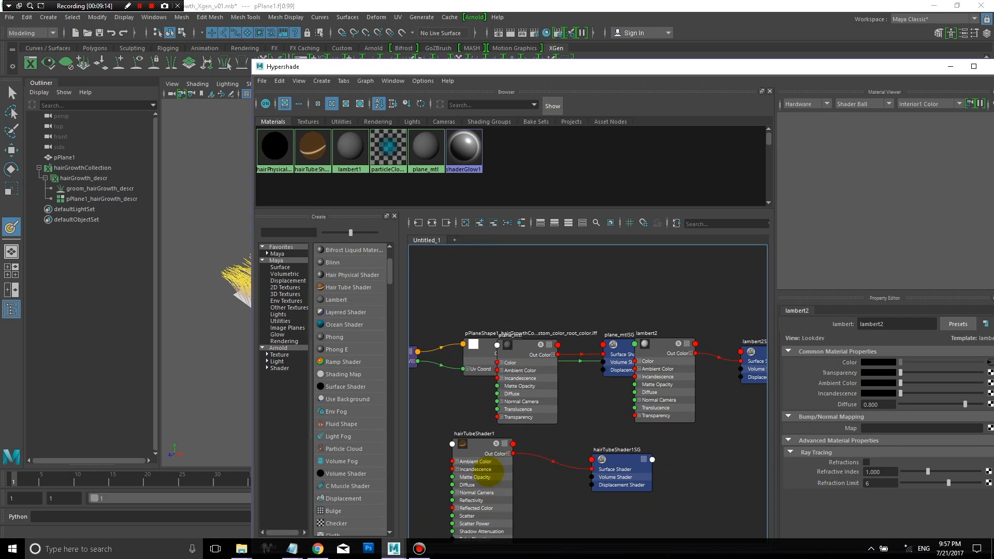
left_click(483, 447)
left_click(618, 459, "shift")
key("Delete")
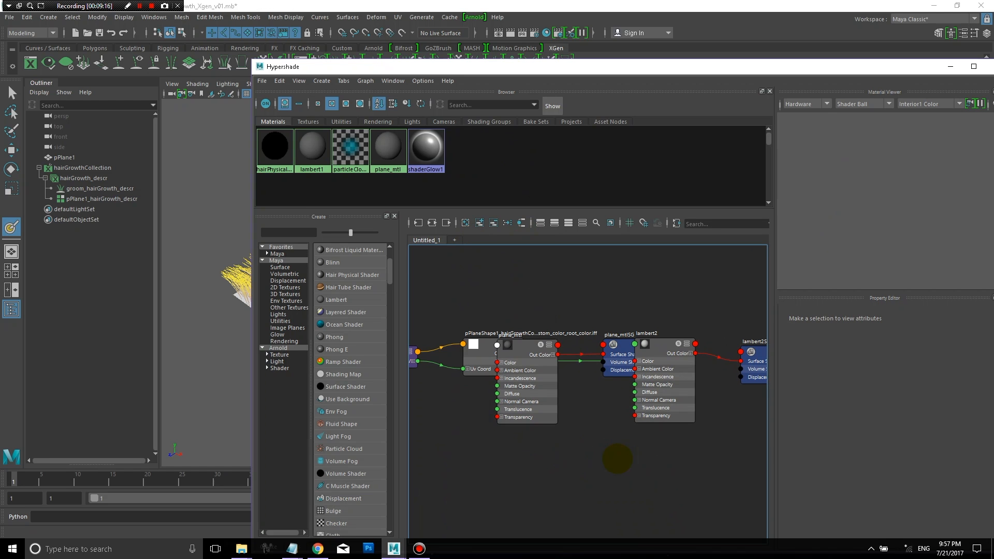
Spread out the overlapping nodes, separating plane_mtl and its shading group from the root_color file texture, its place2dTexture1 and lambert2.
left_click_drag(473, 351, 515, 496)
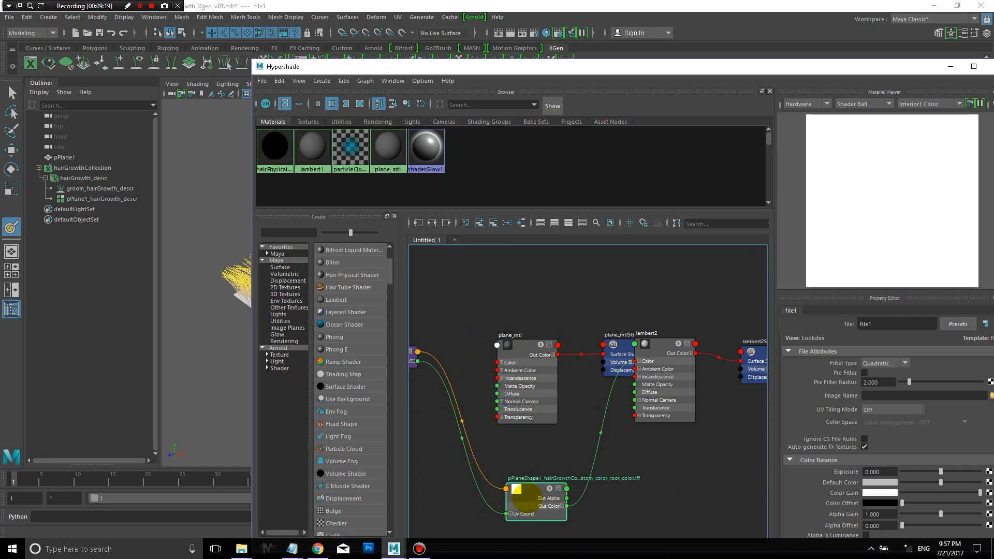
left_click(619, 346)
left_click_drag(619, 346, 565, 298)
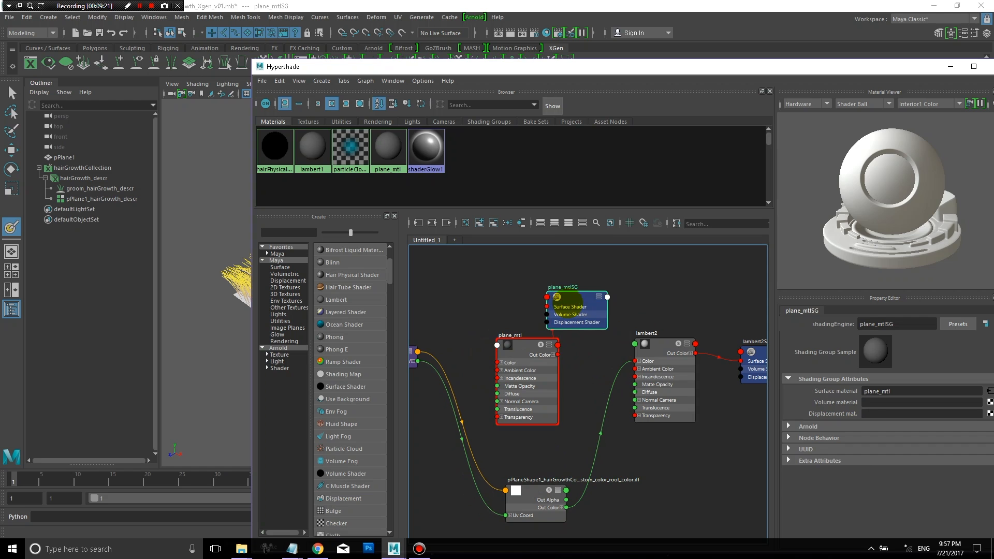
left_click_drag(662, 347, 704, 439)
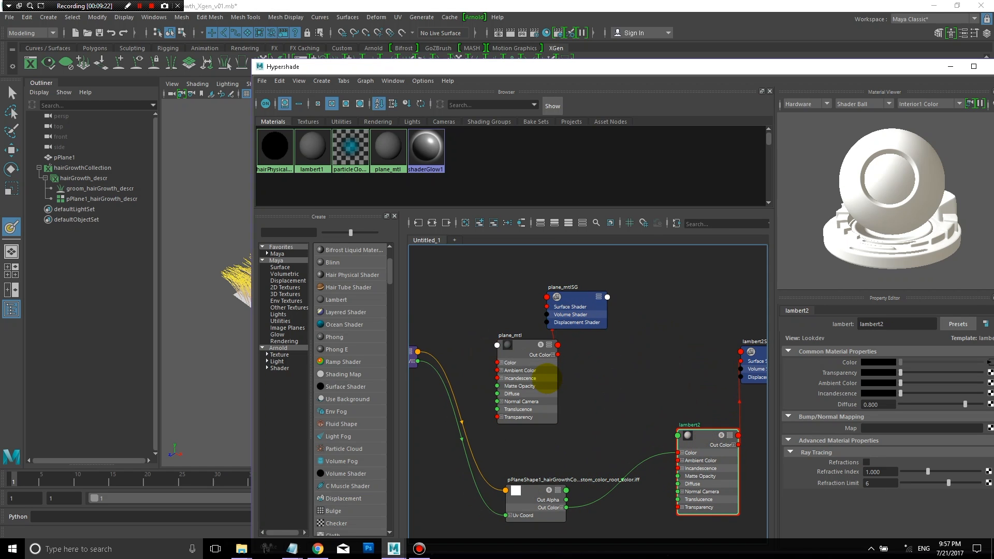
scroll(454, 433, "down", 1)
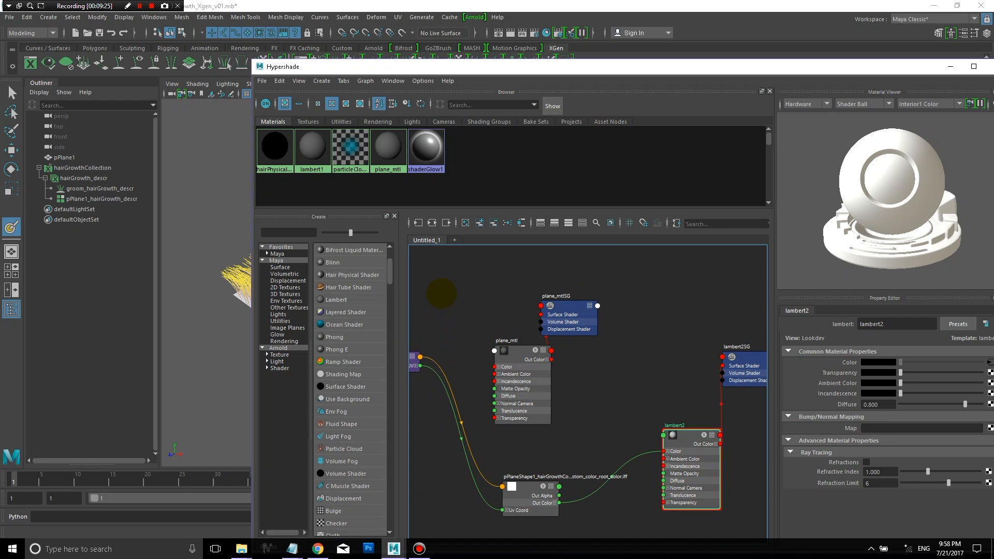
left_click_drag(414, 361, 455, 502)
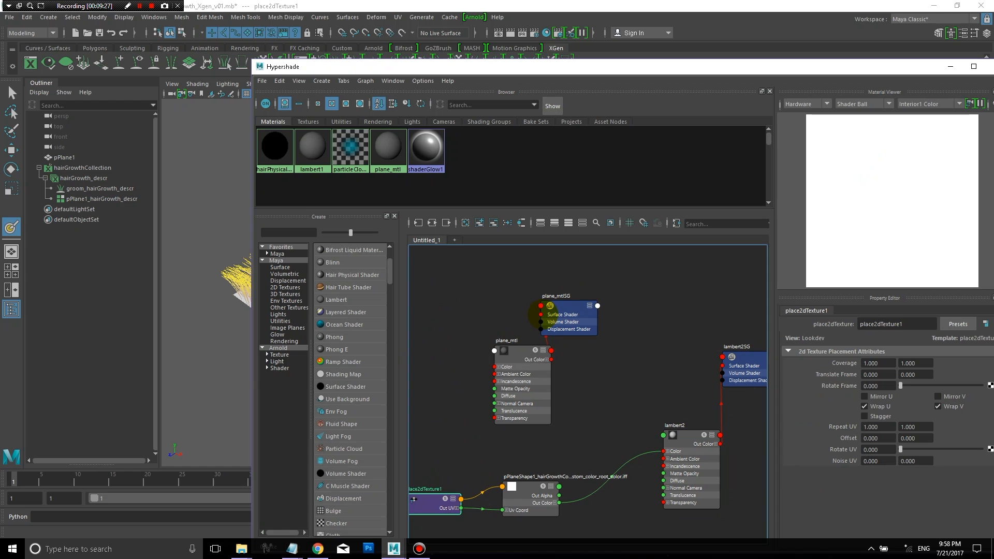
left_click(526, 356)
left_click_drag(526, 357, 495, 295)
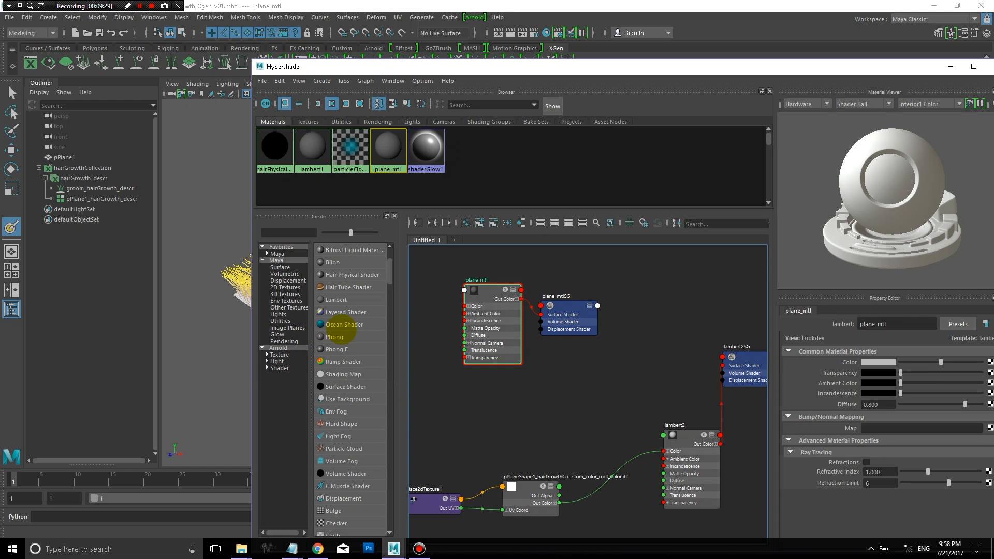
Search the node creation list for "hair" and create an Arnold aiHair shader.
left_click_drag(389, 273, 389, 288)
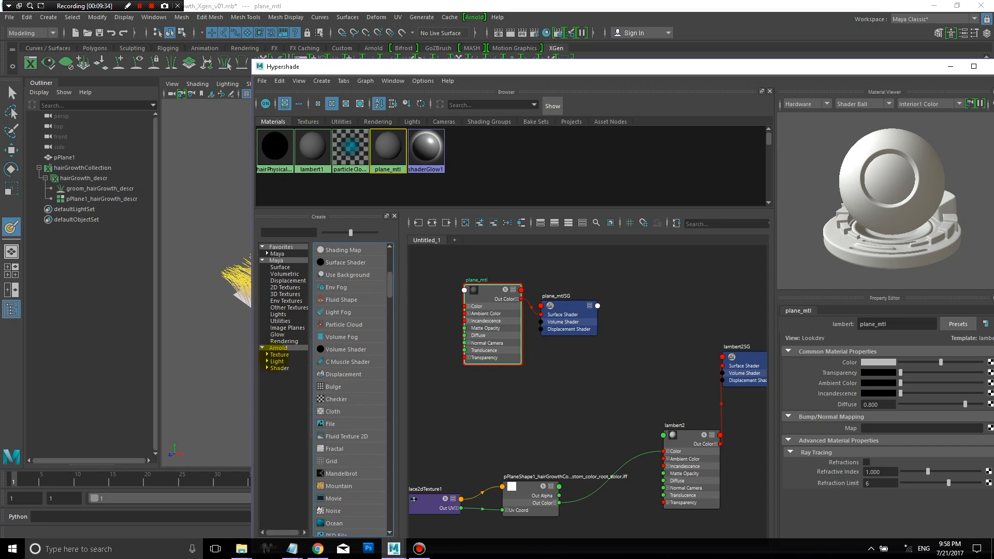
left_click(290, 233)
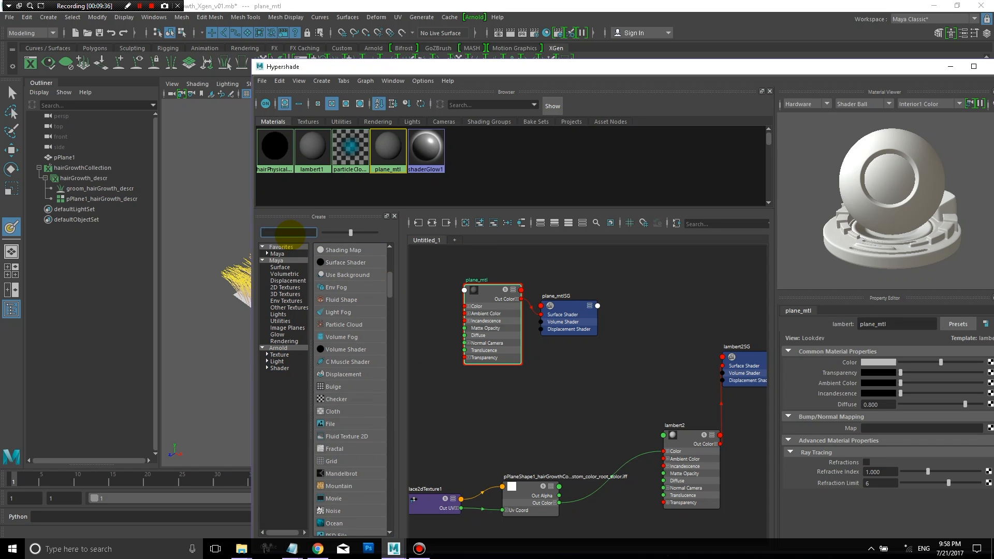
type("hair")
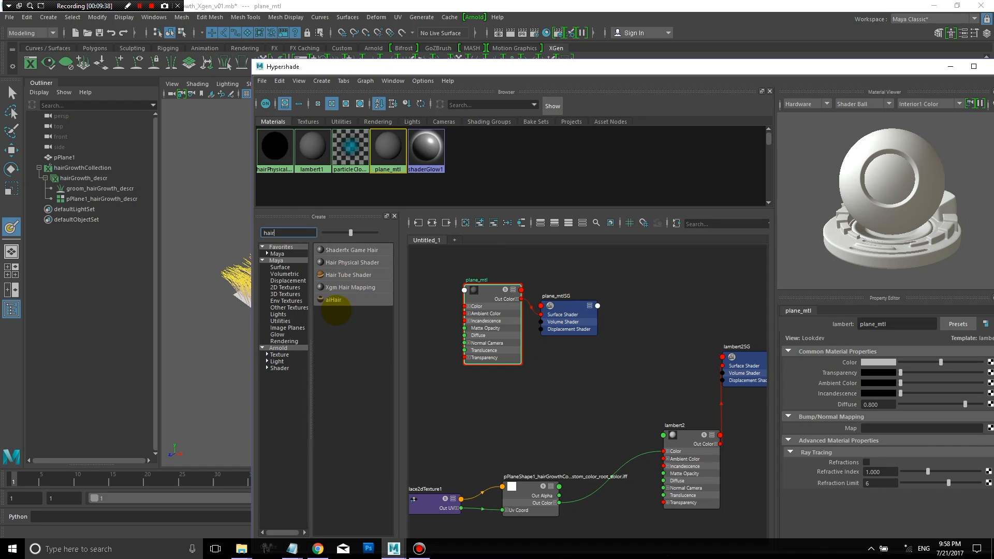
left_click(333, 300)
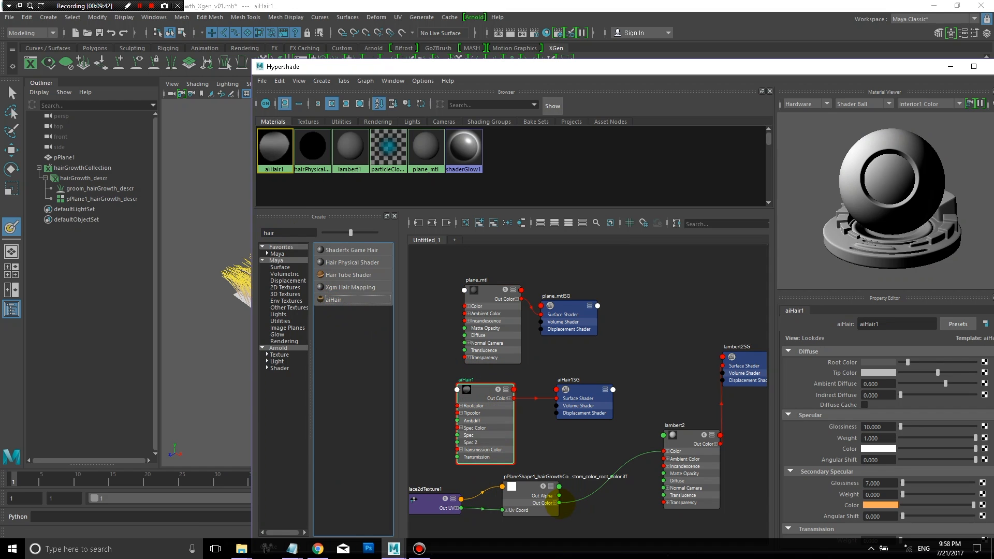
Connect the root_color file texture's Out Color to the Rootcolor and Tipcolor of aiHair1 and tidy the node layout.
left_click(559, 503)
left_click_drag(559, 503, 614, 441)
left_click_drag(488, 399, 595, 392)
left_click_drag(538, 492, 566, 406)
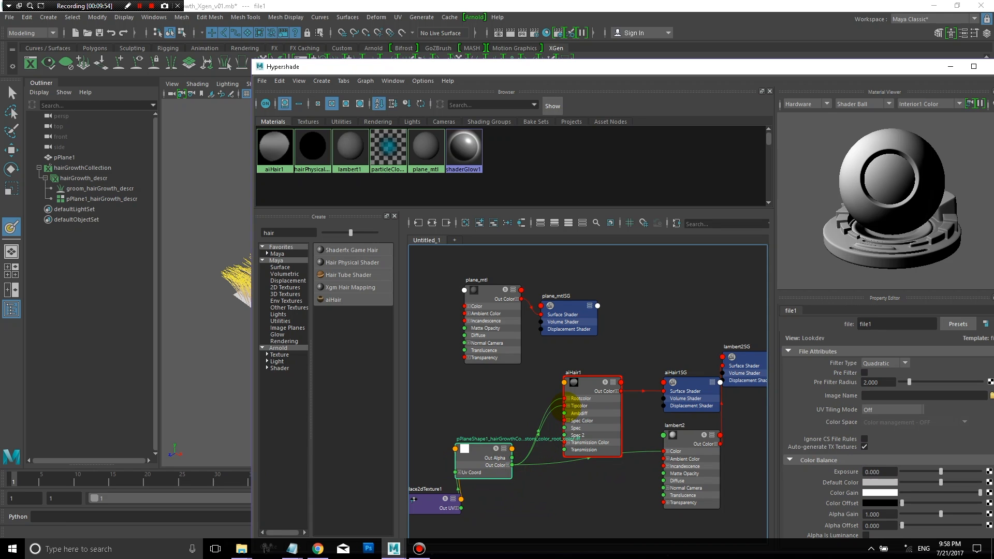
left_click_drag(429, 499, 405, 449)
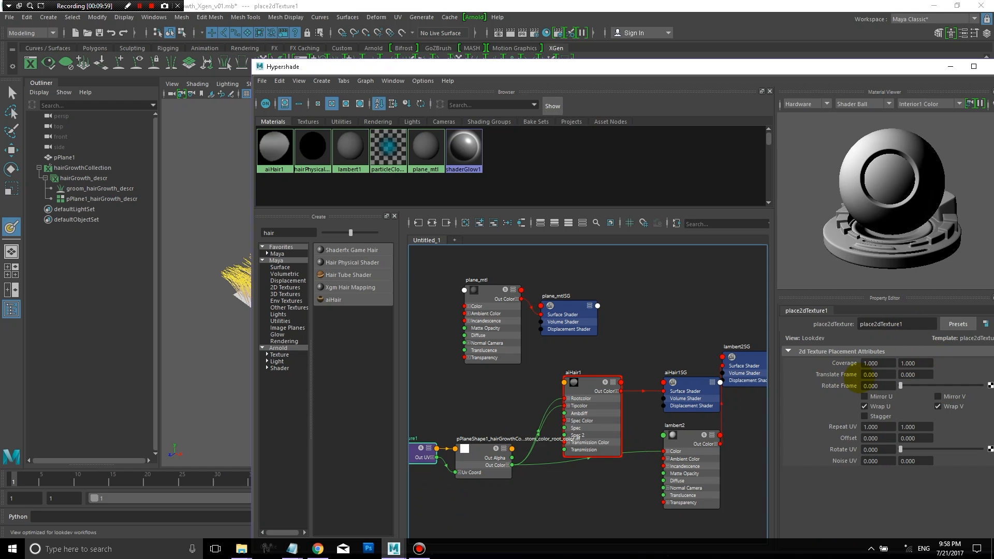
Assign the aiHair1 shader to pPlane1_hairGrowth_descr and minimize the Hypershade.
left_click_drag(793, 67, 702, 41)
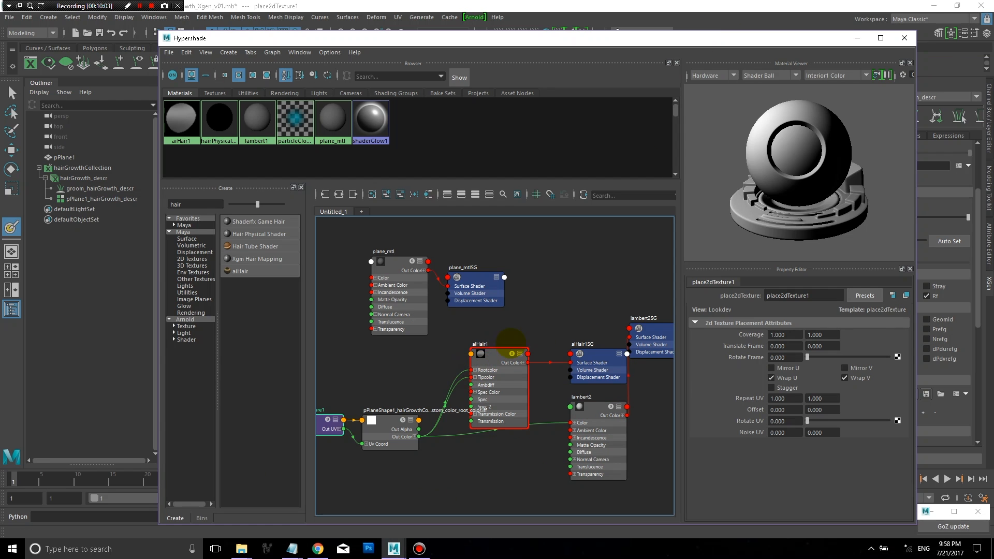
left_click(499, 359)
left_click_drag(499, 359, 494, 351)
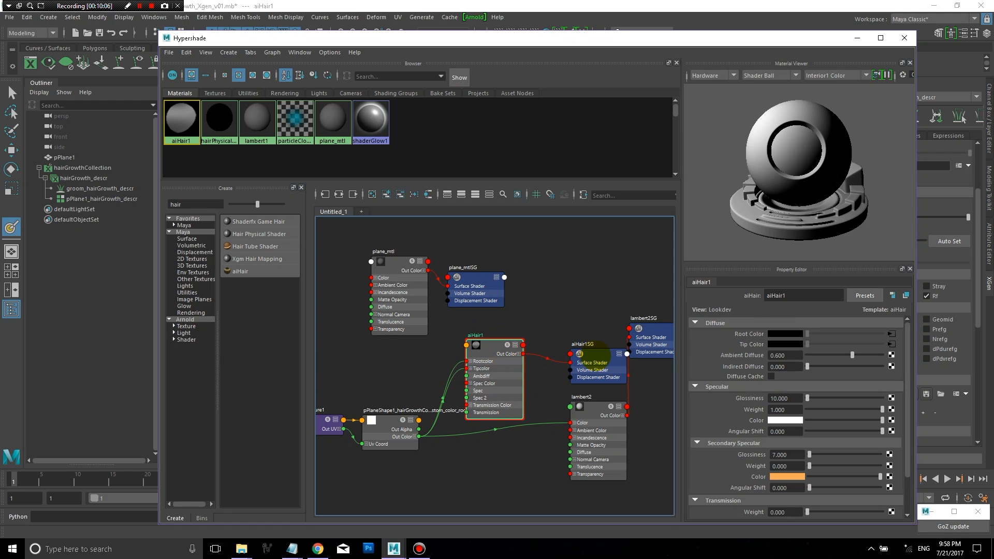
left_click(590, 356)
left_click(124, 199)
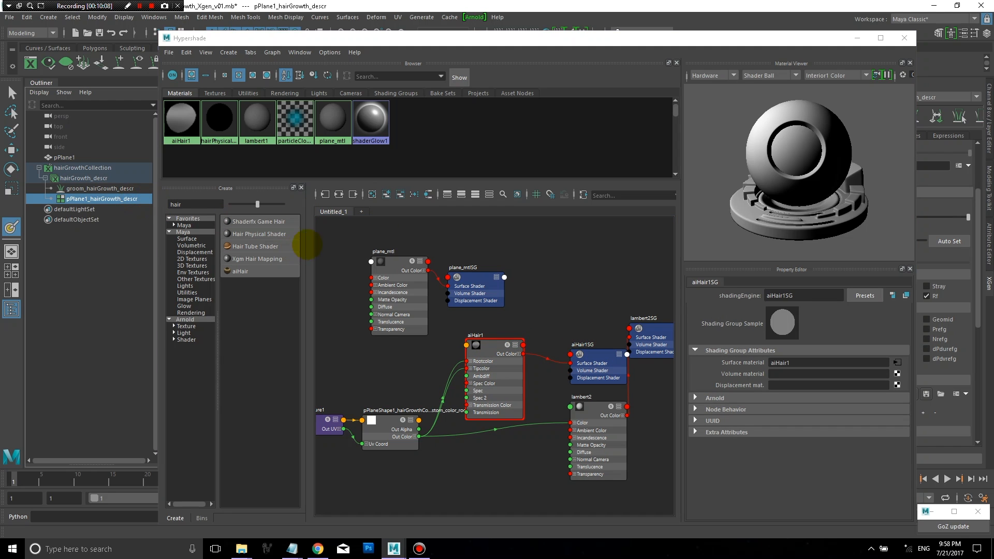
left_click(604, 363)
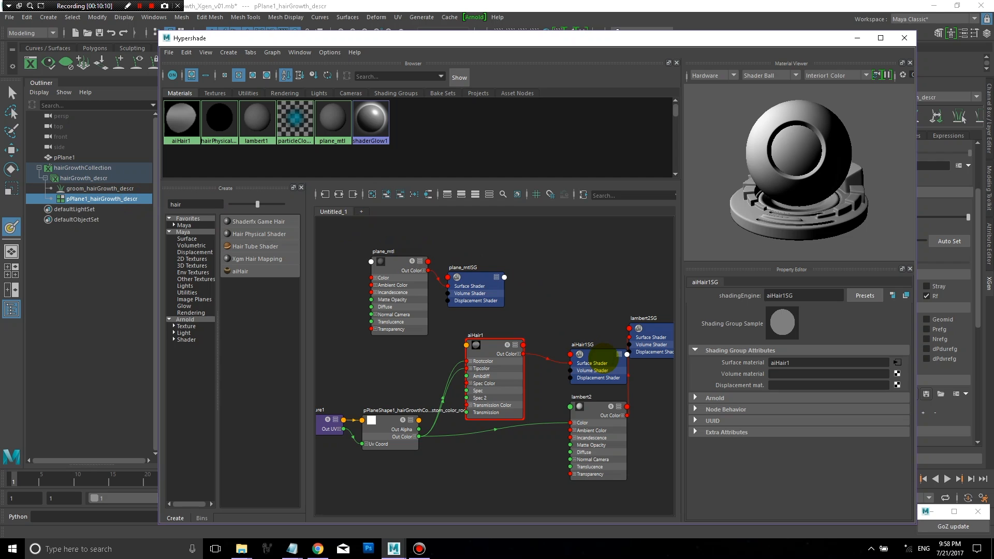
right_click_drag(501, 345, 500, 317)
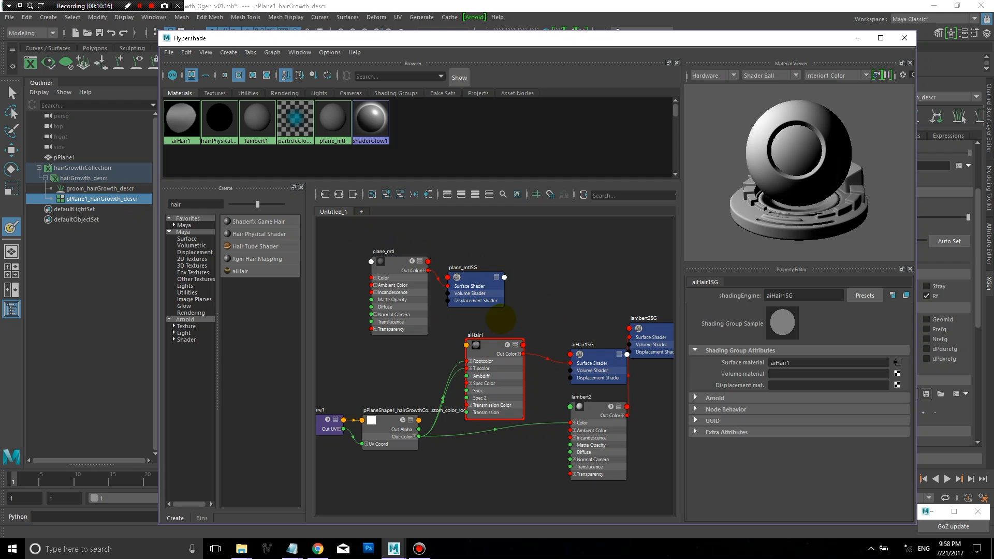
left_click(387, 420)
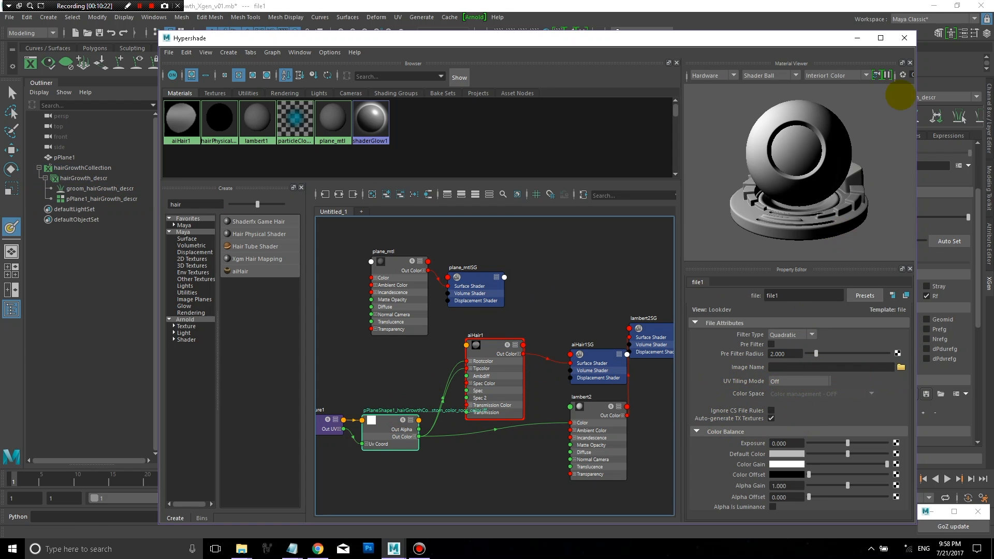
left_click(857, 38)
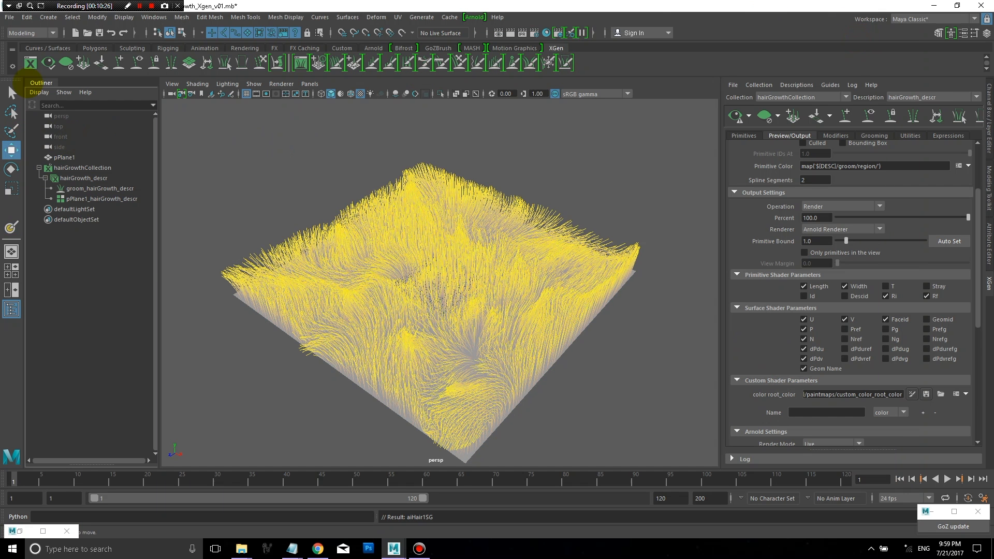
Save the scene under the new version name hairGrowth_Xgen_v02.mb.
left_click(10, 17)
left_click(20, 70)
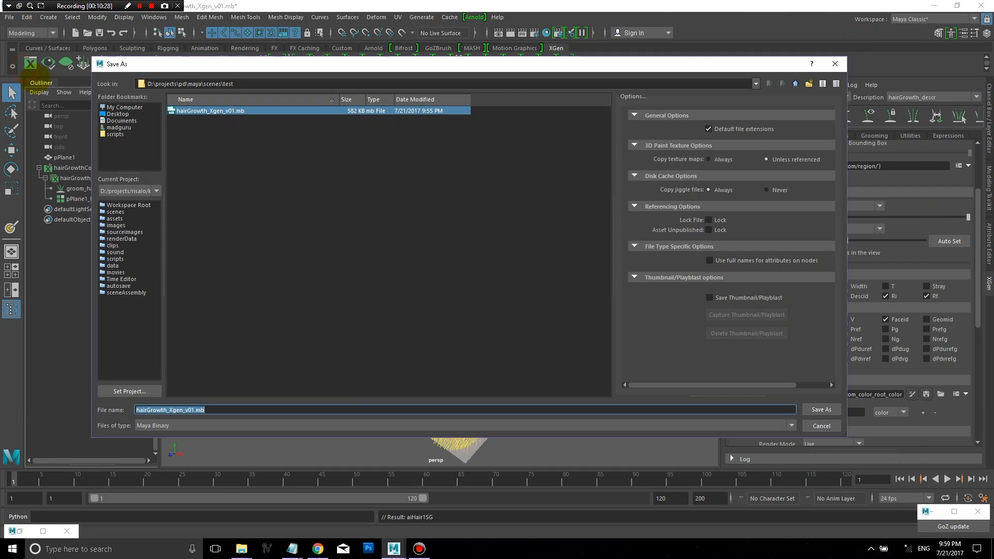
left_click(190, 410)
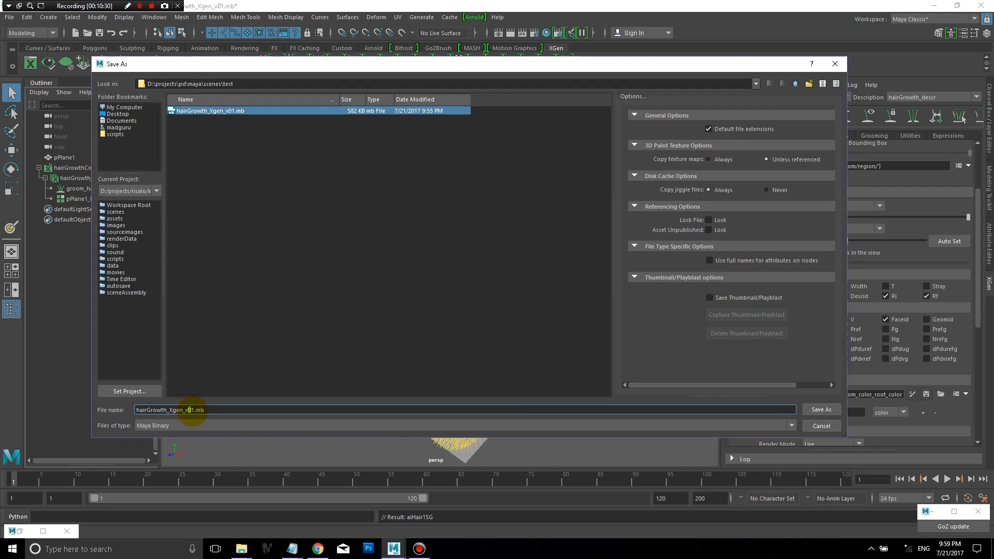
key("Delete")
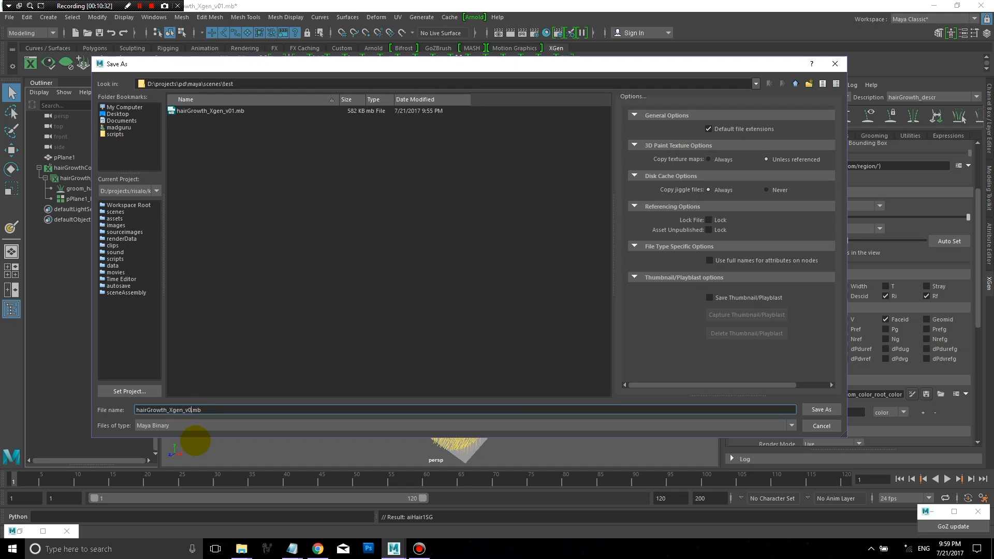
key("Return")
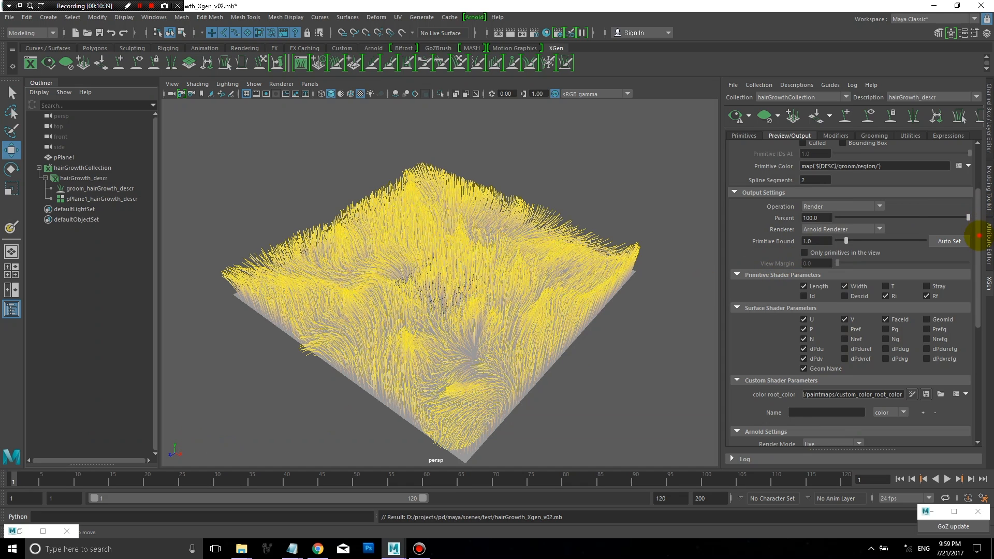
Restore the Hypershade, show the 3D Textures category and clear the "hair" filter from its node creation list.
mouse_move(977, 233)
left_mouse_down()
mouse_move(977, 166)
mouse_move(977, 227)
left_mouse_up()
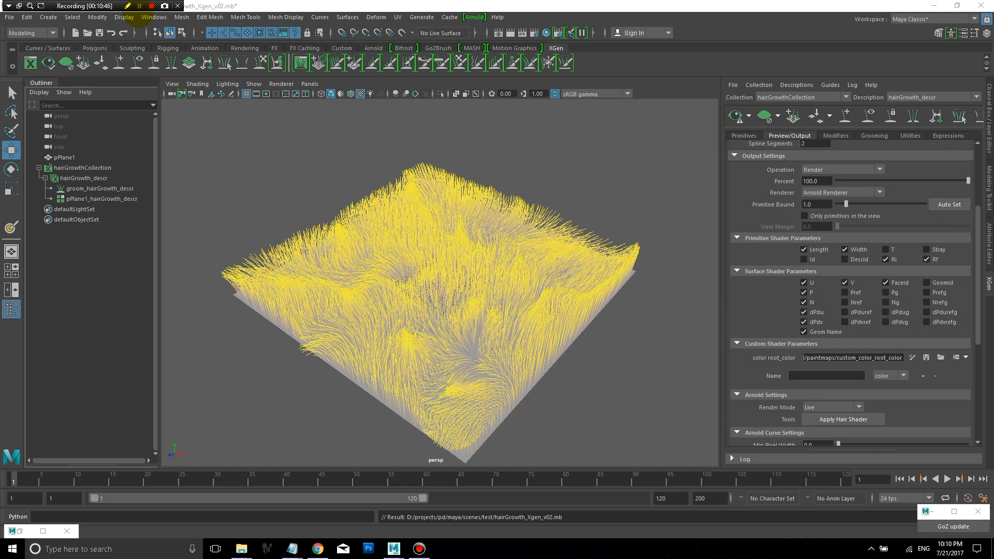
left_click(23, 531)
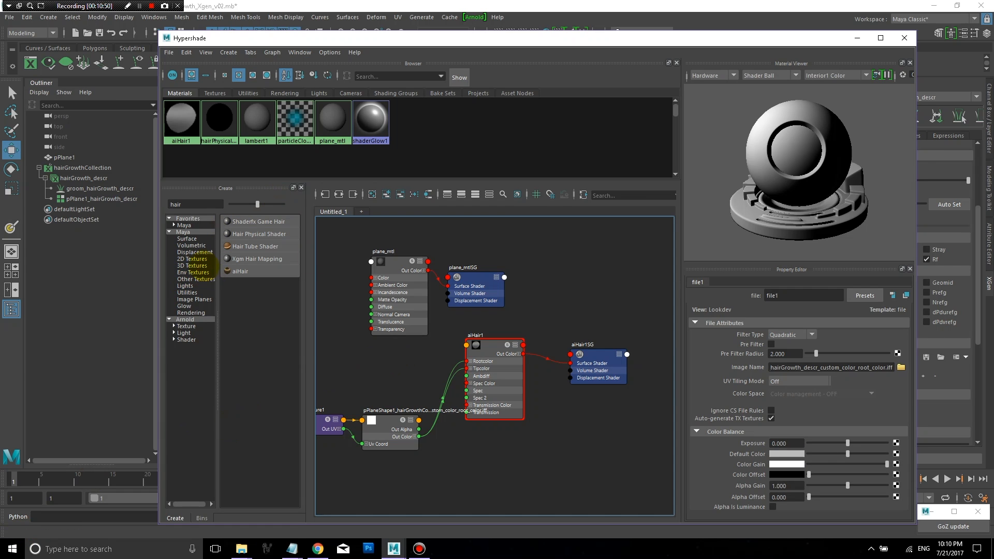
left_click(199, 265)
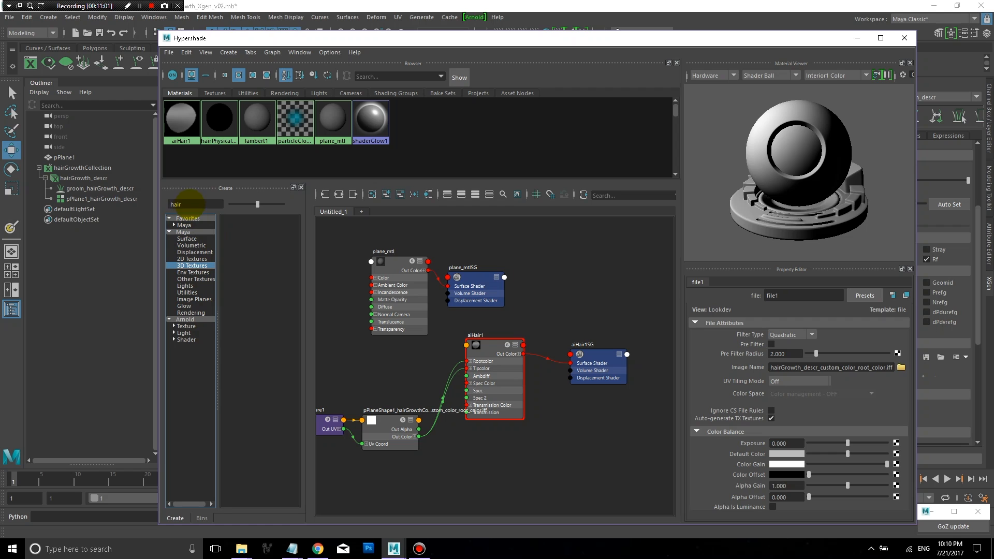
left_click_drag(190, 204, 161, 193)
key("BackSpace")
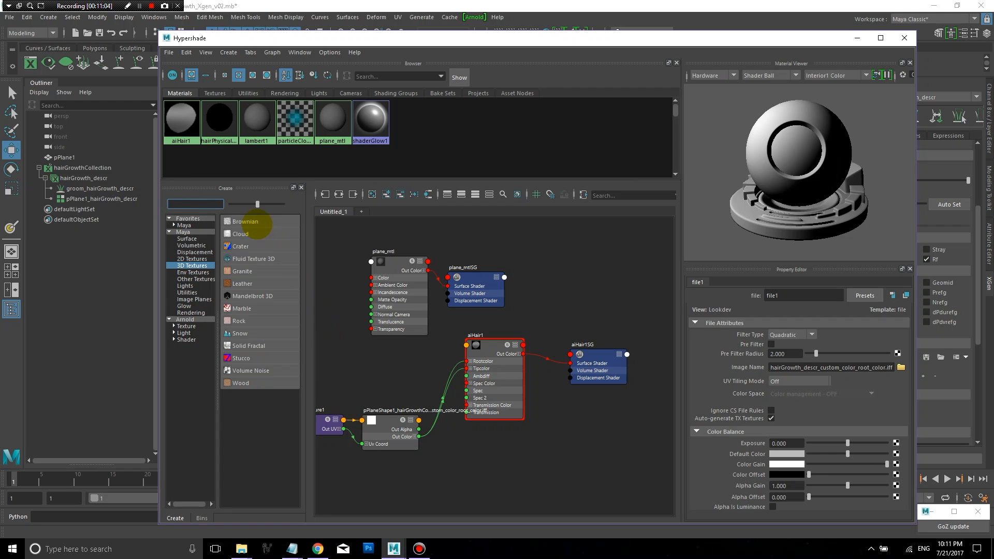
Try a Brownian 3D texture in the node graph, raising its Lacunarity to 5.000 and varying its Increment.
left_click(247, 222)
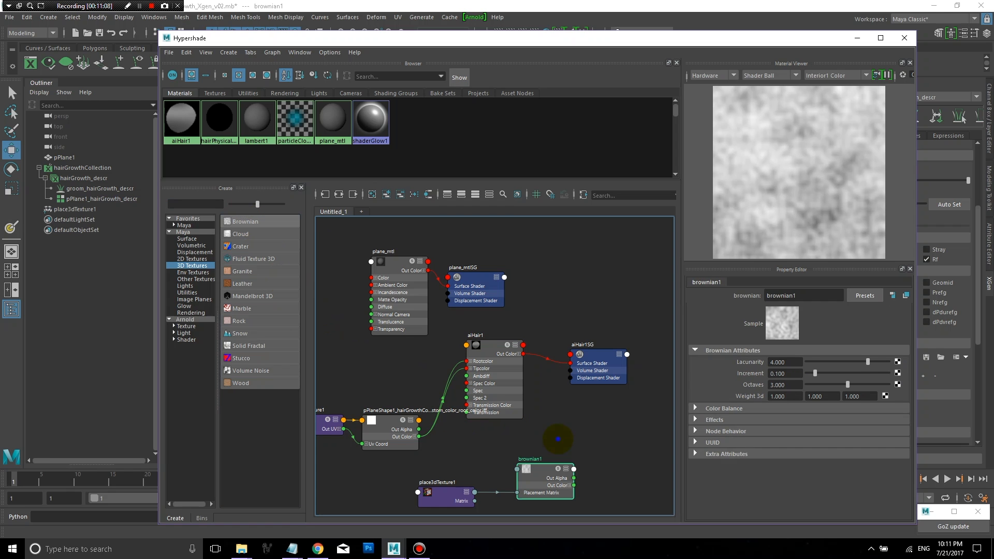
scroll(558, 440, "down", 1)
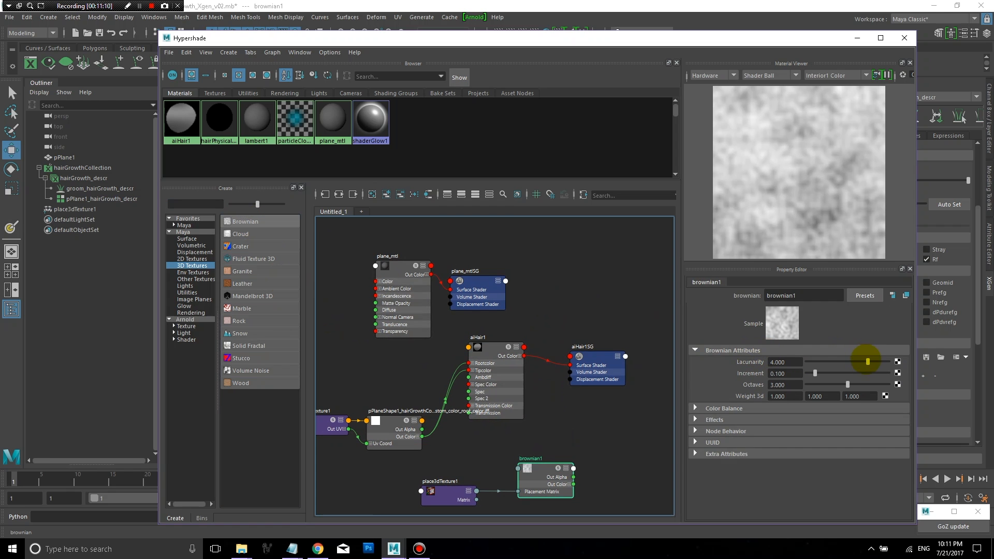
left_click_drag(868, 361, 888, 362)
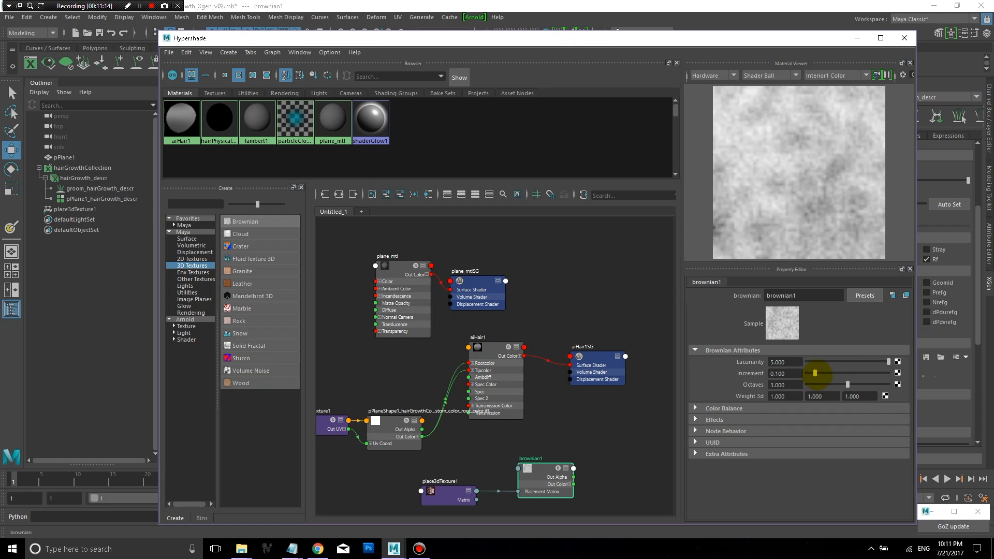
left_click_drag(829, 374, 812, 373)
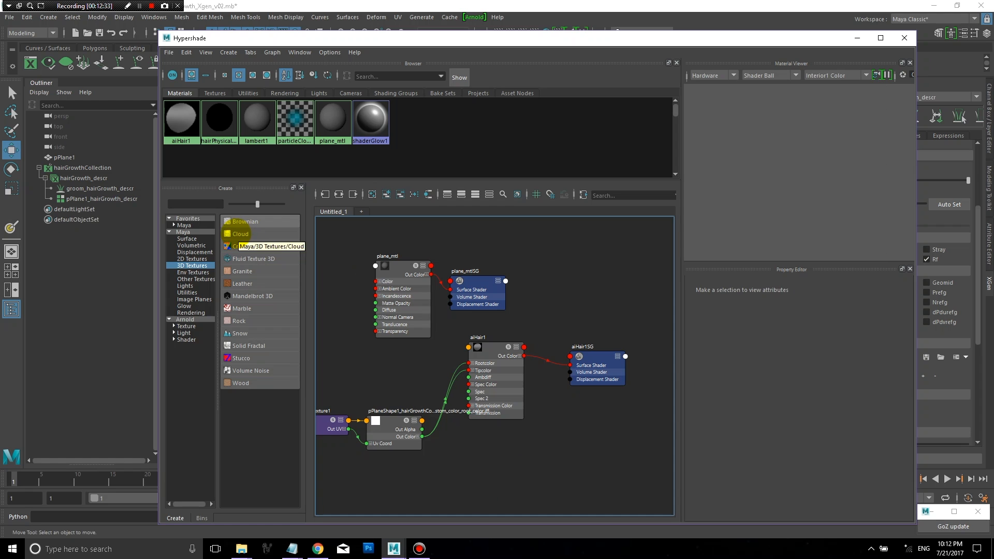
Create a Cloud 3D texture with Contrast 1.000, Edge Thresh 2.000 and Amplitude 0.000.
left_click(239, 234)
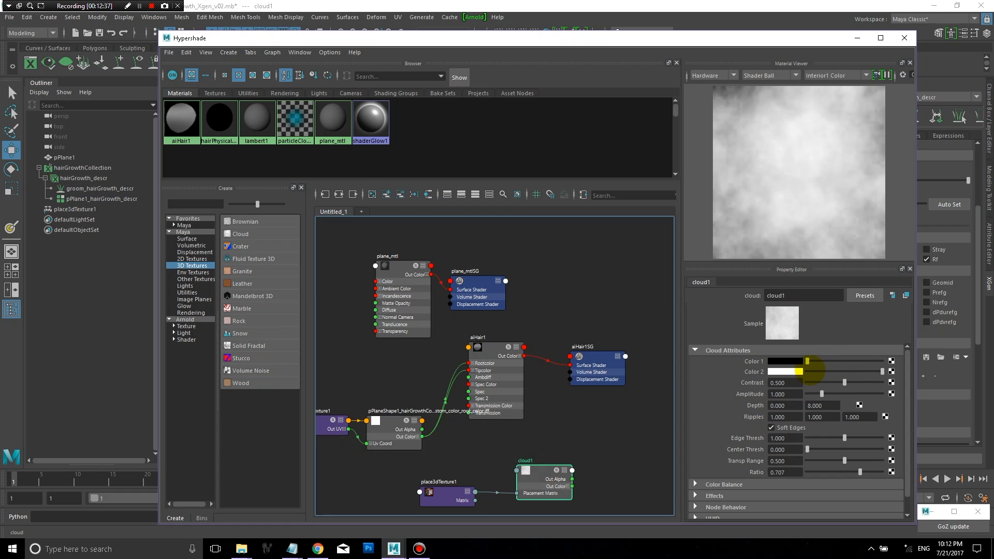
left_click_drag(844, 382, 782, 379)
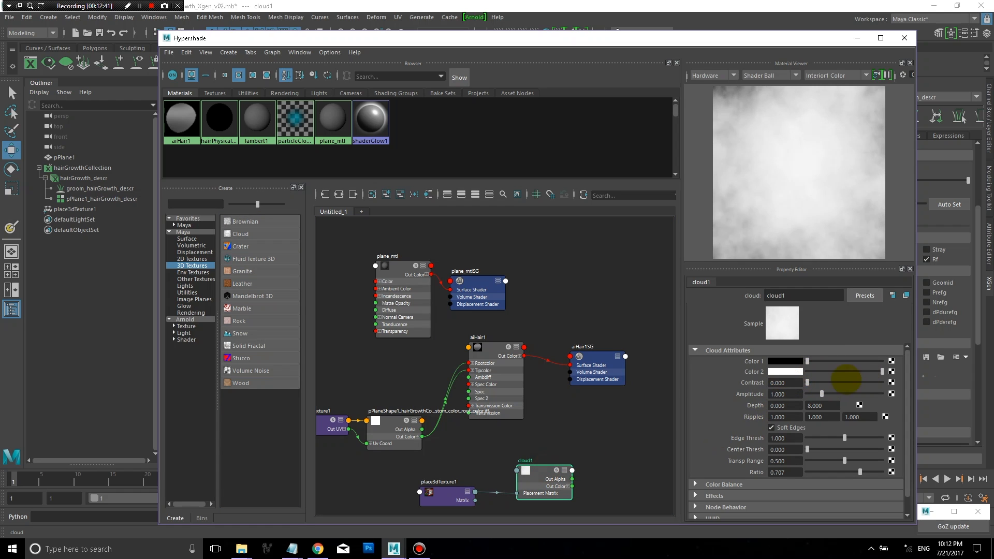
left_click_drag(847, 382, 906, 385)
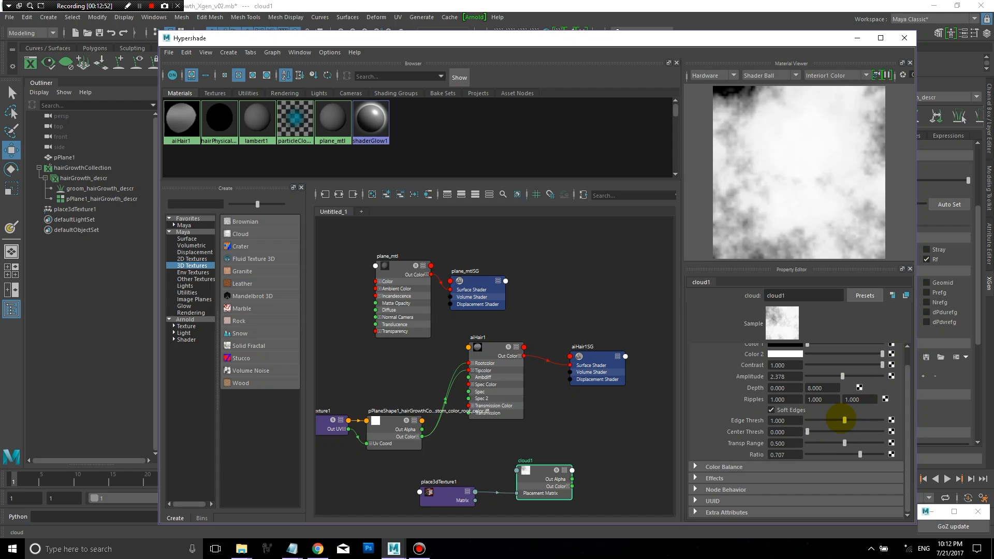
left_click_drag(844, 421, 891, 423)
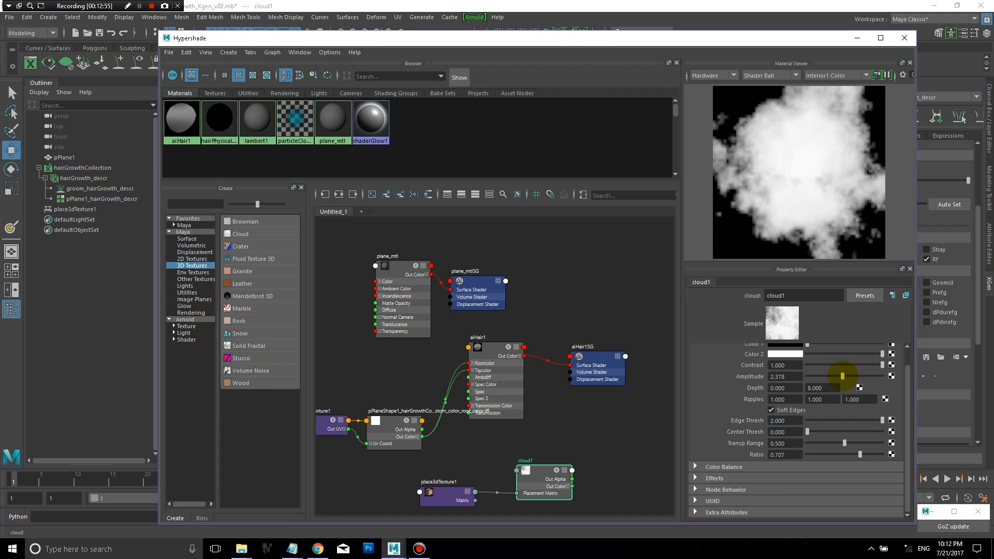
mouse_move(843, 376)
left_mouse_down()
mouse_move(863, 380)
mouse_move(786, 355)
mouse_move(864, 378)
mouse_move(824, 372)
left_mouse_up()
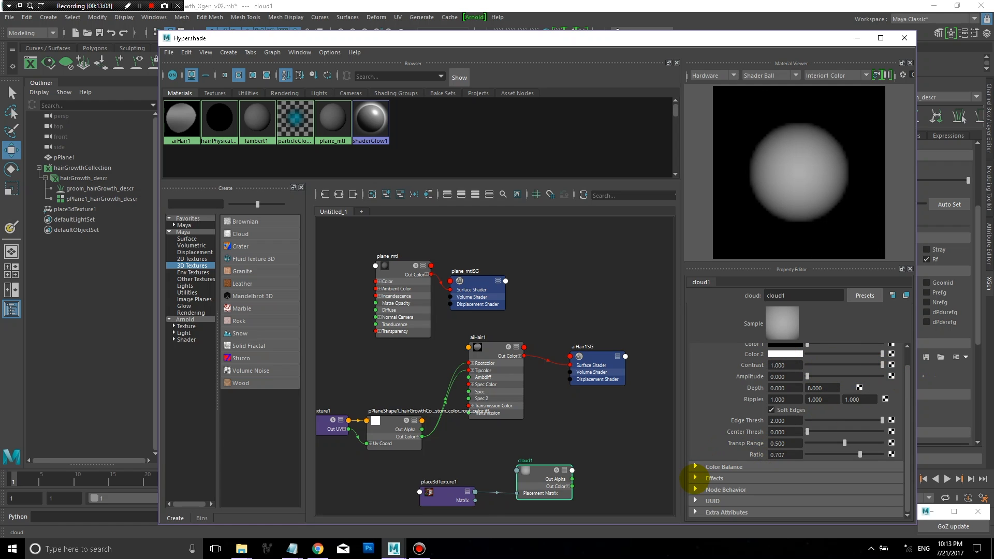
Set the cloud texture's Color 1 to white, Contrast to 0.000 and Center Thresh to 1.000.
left_click(695, 478)
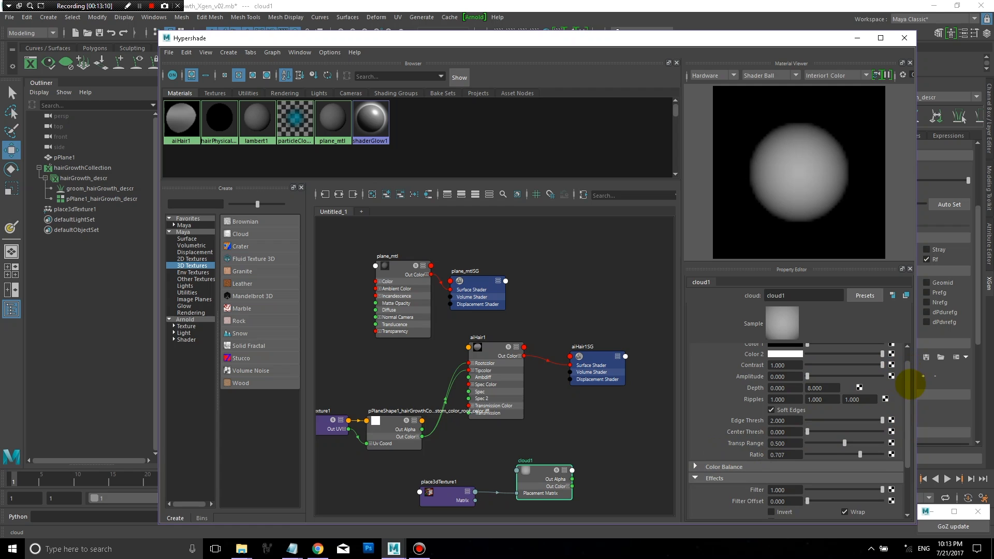
left_click_drag(909, 386, 887, 361)
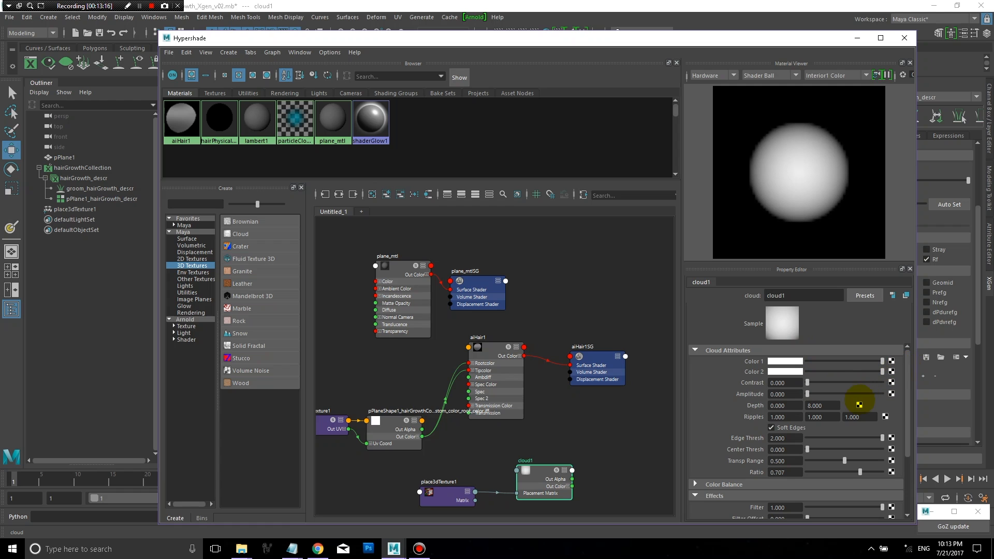
left_click_drag(807, 449, 882, 449)
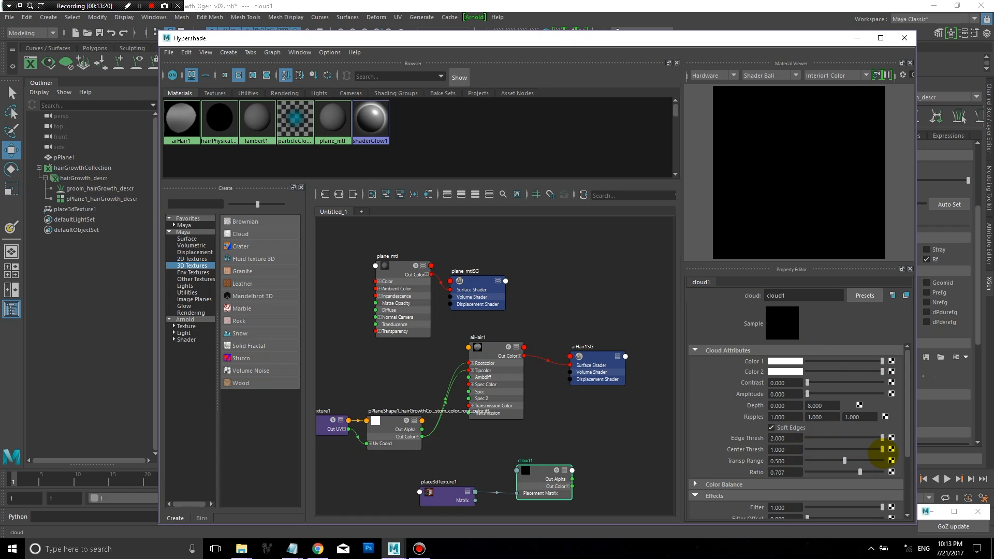
Clear the Hypershade and GoZ windows away from the playback controls and turn on automatic keyframing.
left_click_drag(832, 37, 769, 23)
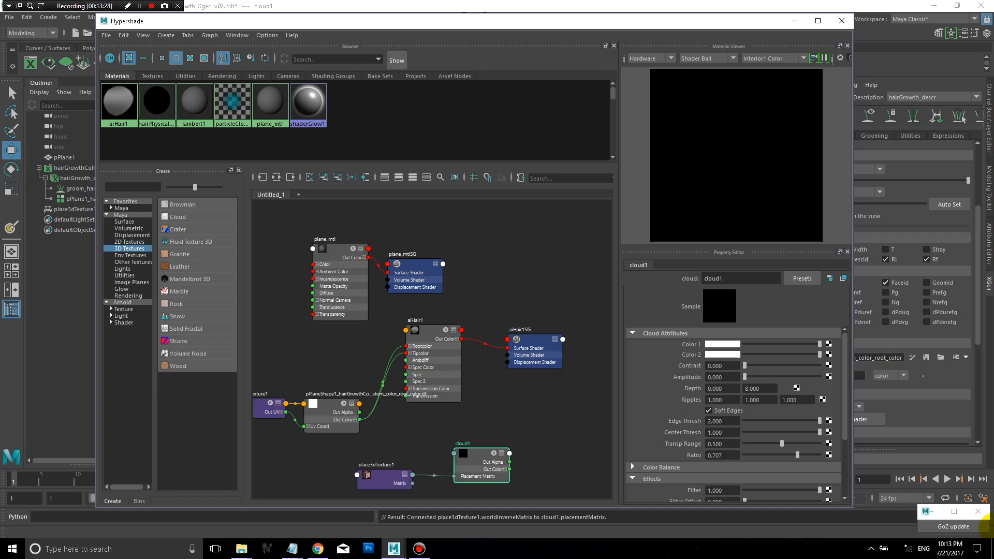
left_click(978, 511)
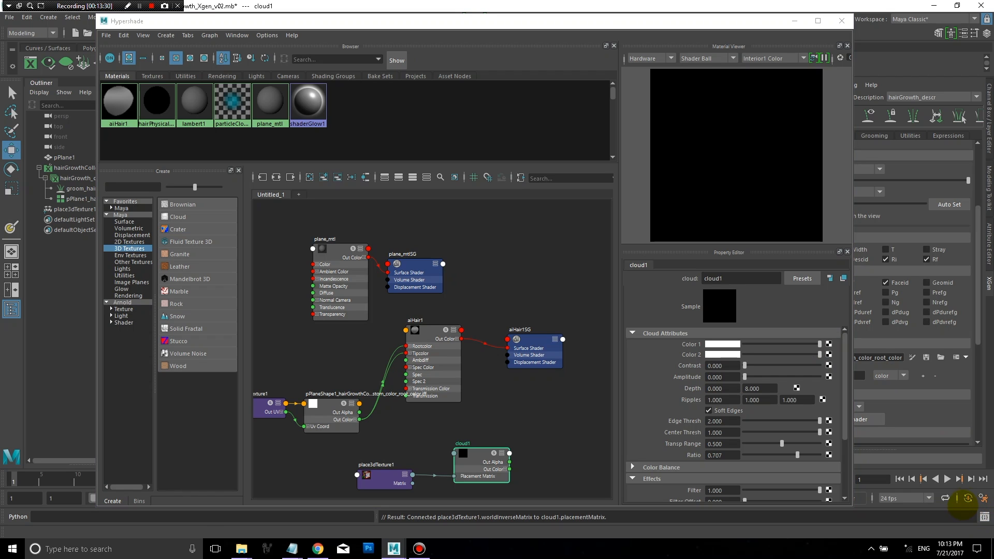
left_click(968, 499)
left_click(820, 347)
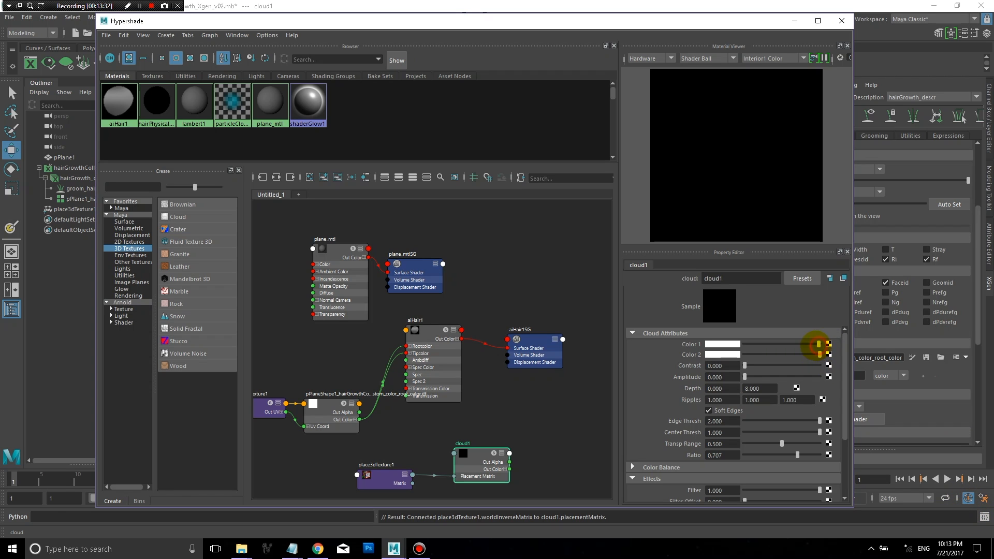
left_click_drag(819, 344, 862, 340)
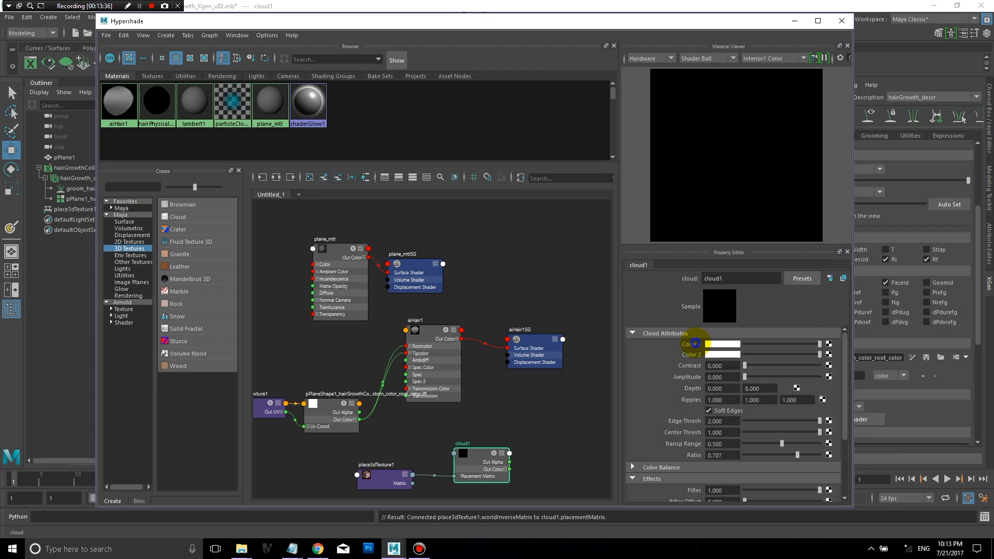
Set keyframes at frame 1 on the cloud texture's Color 1, Color 2, Contrast, Amplitude, Depth and Ripples.
right_click(694, 343)
left_click(712, 359)
right_click(688, 355)
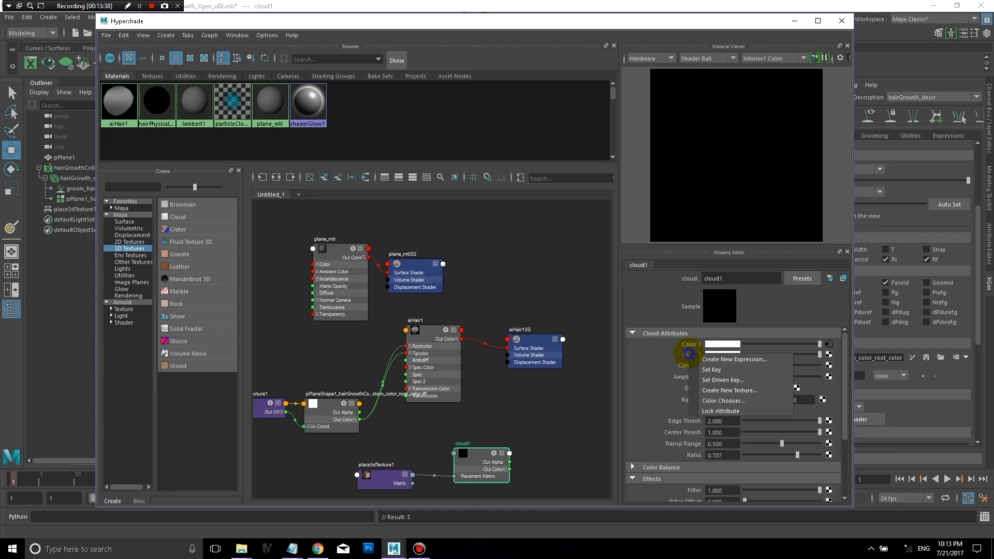
left_click(712, 369)
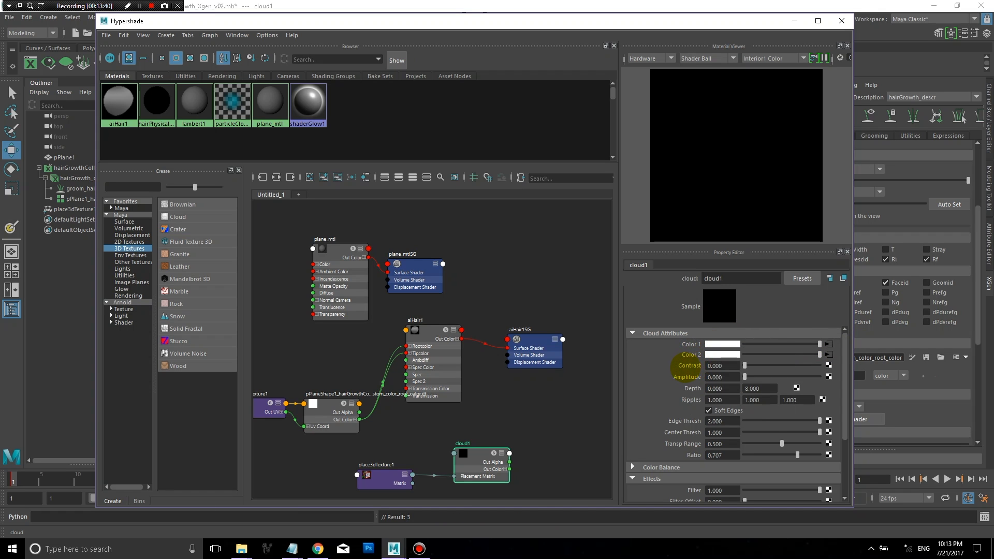
right_click(687, 366)
left_click(694, 381)
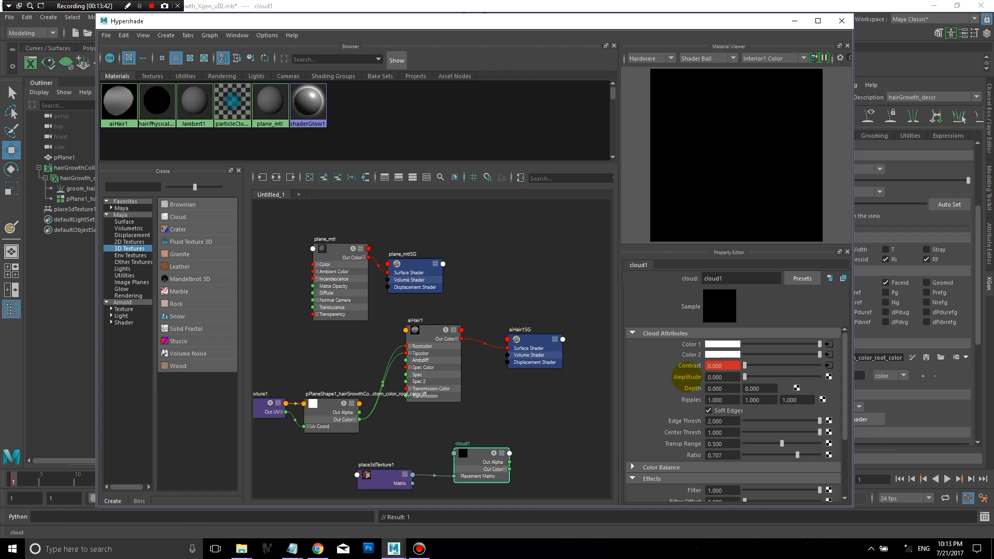
right_click(688, 377)
left_click(712, 392)
right_click(692, 389)
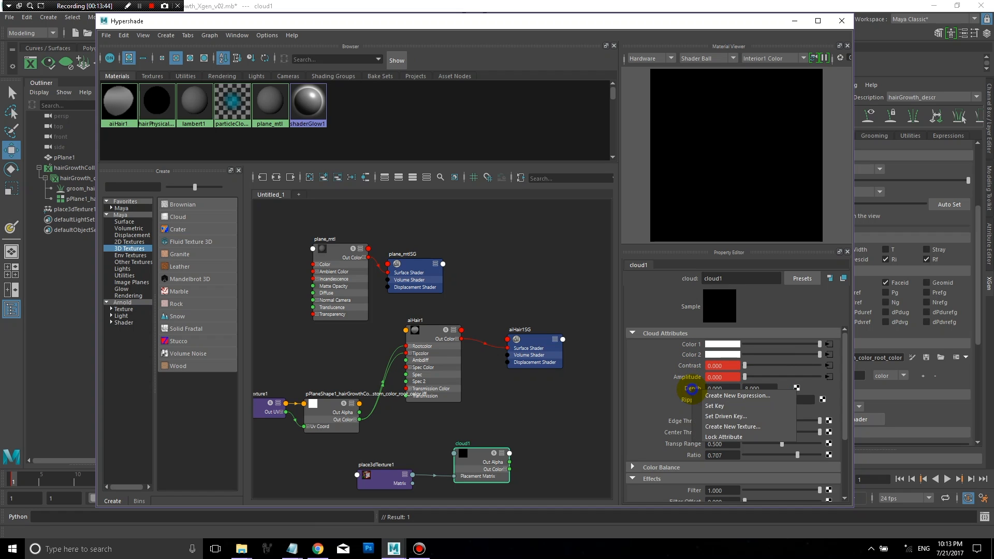
left_click(715, 406)
right_click(691, 400)
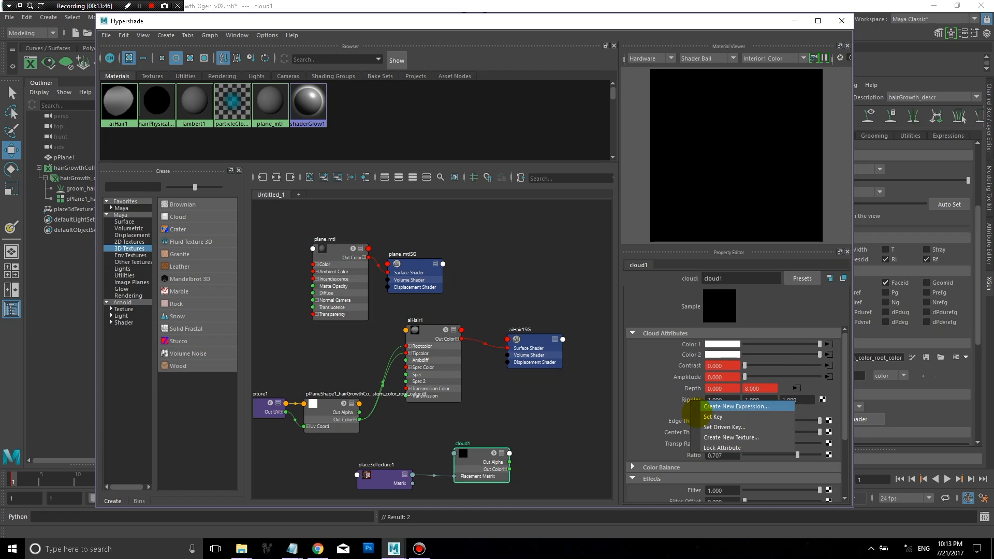
left_click(703, 417)
Set keyframes at frame 1 on the cloud texture's Edge Thresh, Center Thresh, Transp Range and Ratio.
right_click(683, 419)
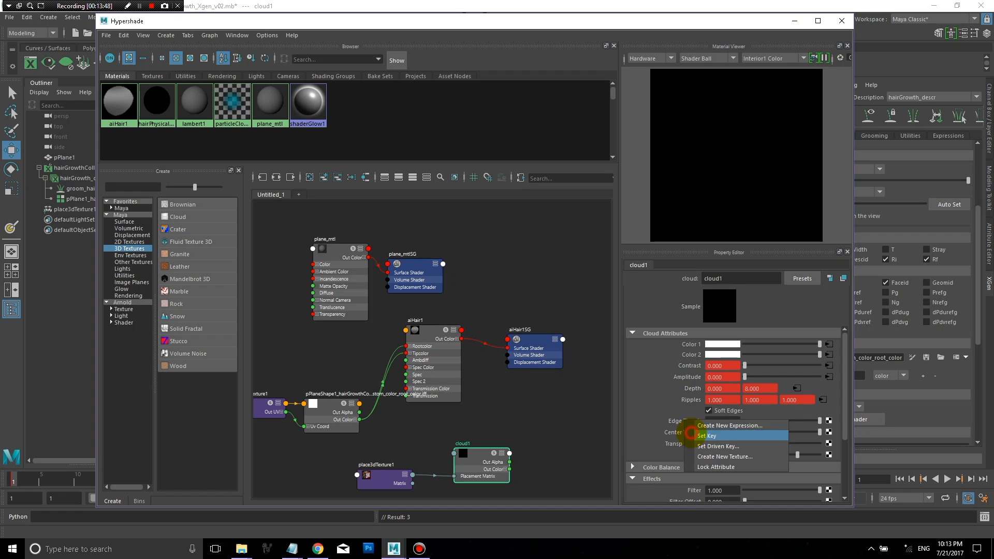
left_click(703, 436)
right_click(690, 434)
left_click(697, 449)
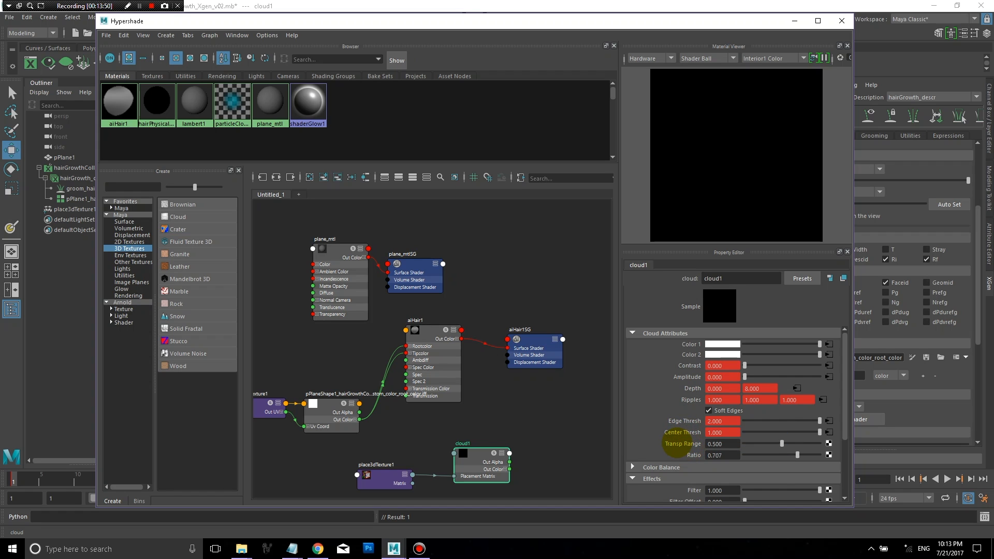
right_click(678, 445)
left_click(687, 458)
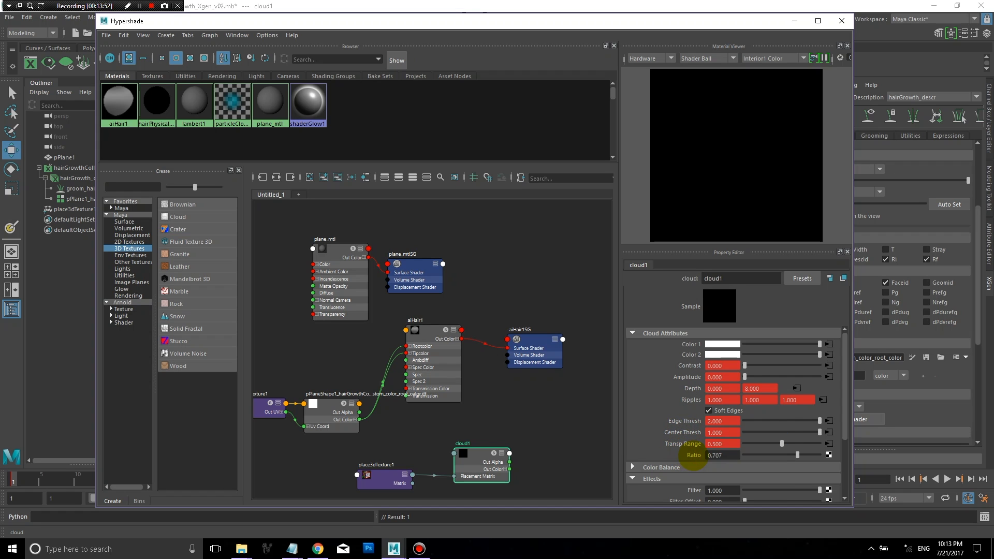
right_click(693, 456)
left_click(705, 471)
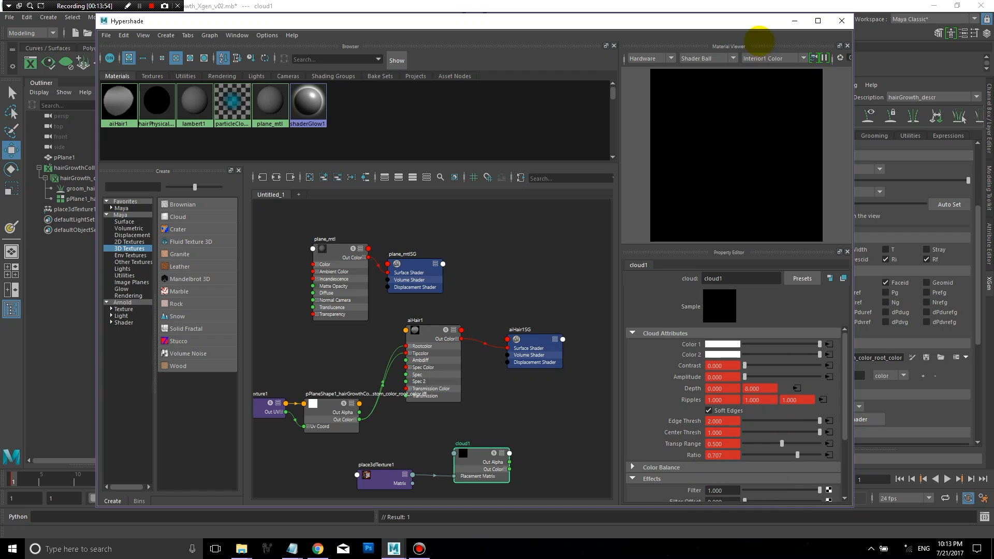
At frame 60, set the cloud texture's Color 1 to black, Contrast to 1.000 and Amplitude to 5.000.
left_click_drag(726, 23, 699, 24)
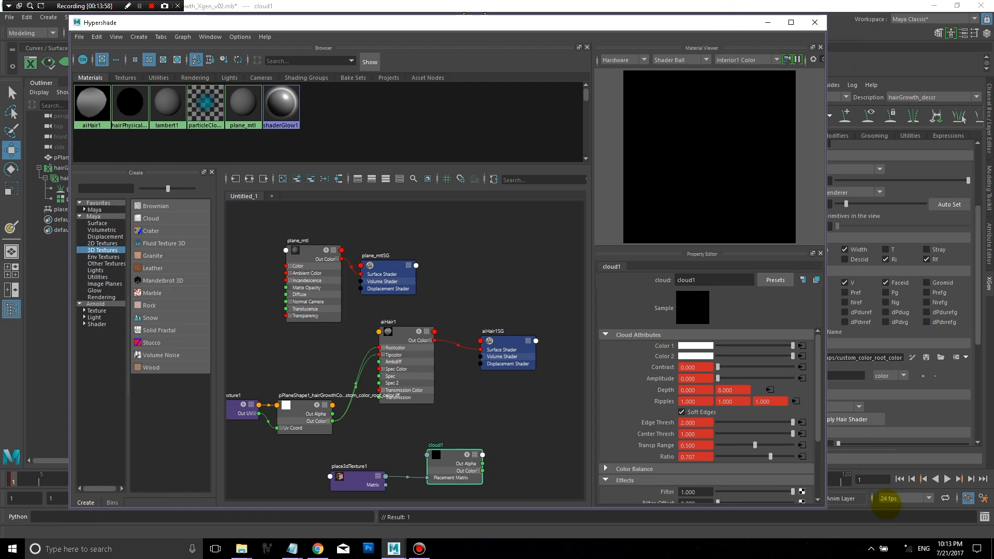
left_click(874, 479)
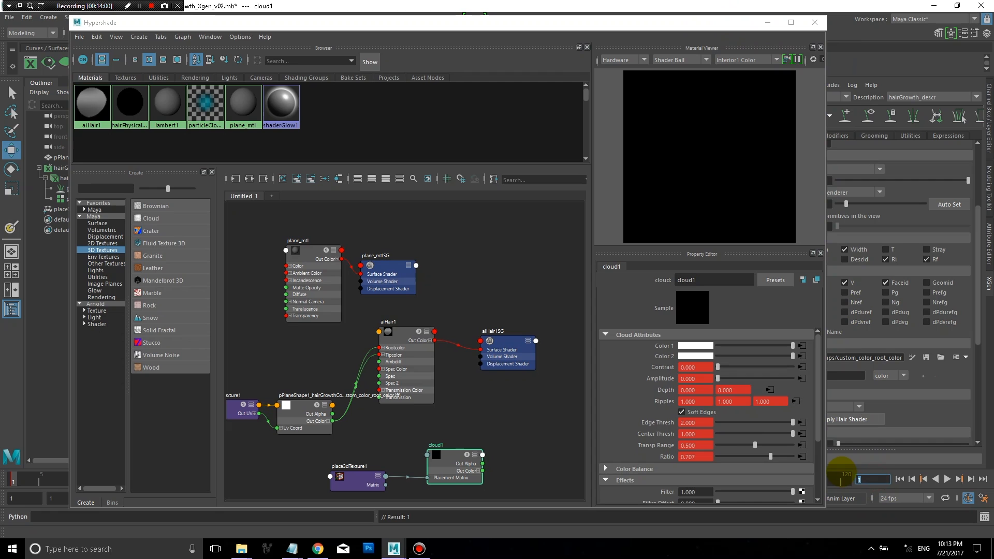
type("60")
key("Return")
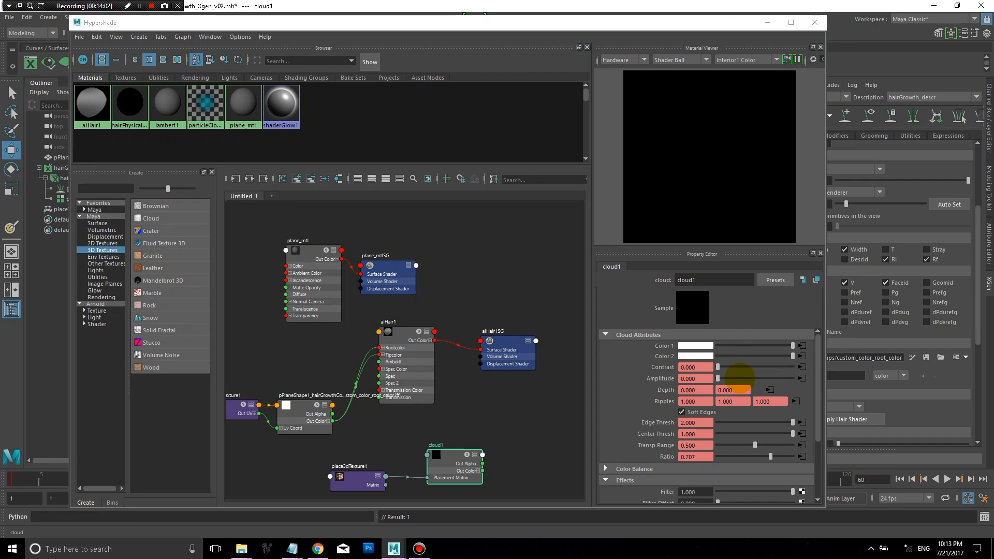
left_click_drag(792, 346, 813, 368)
left_click_drag(718, 378, 792, 378)
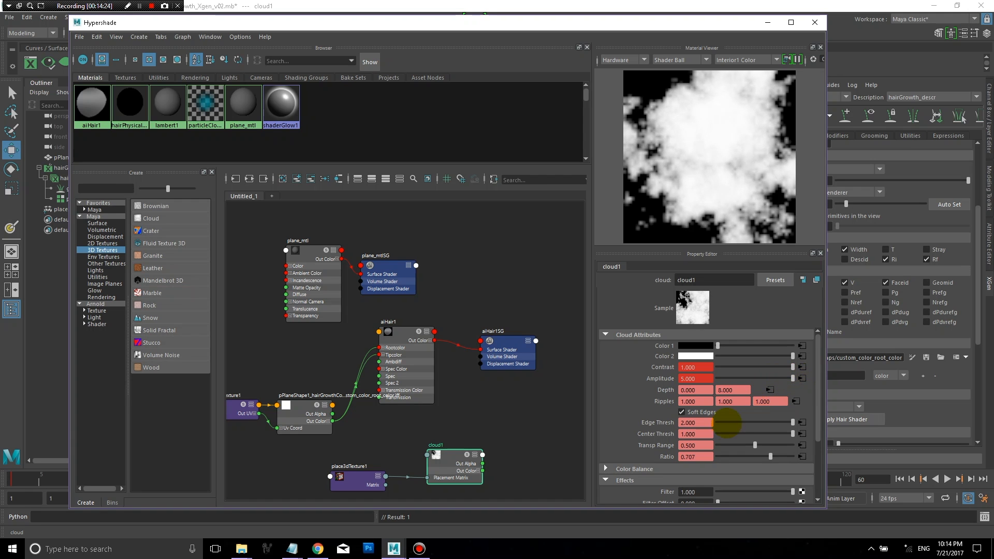
left_click_drag(721, 424, 797, 422)
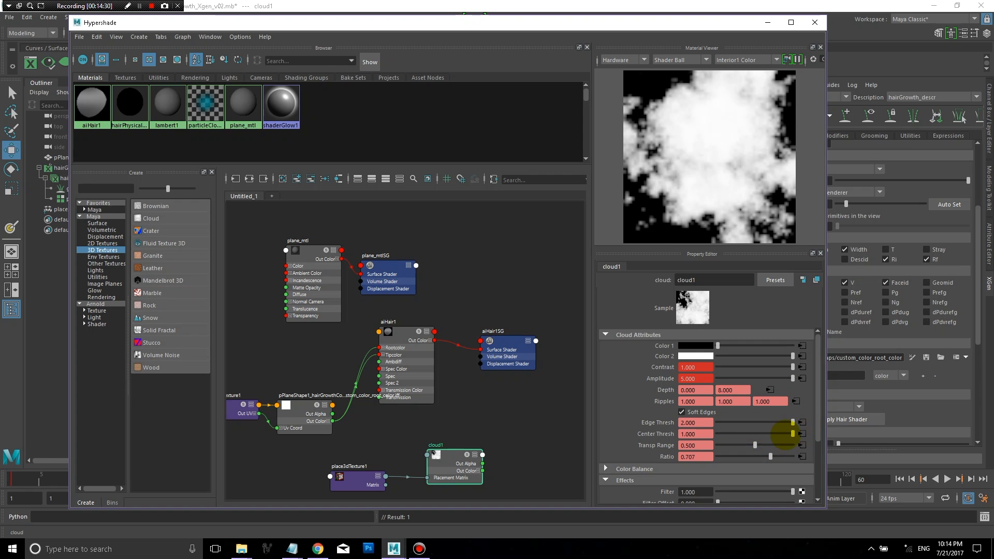
mouse_move(785, 434)
left_mouse_down()
mouse_move(715, 433)
mouse_move(790, 433)
left_mouse_up()
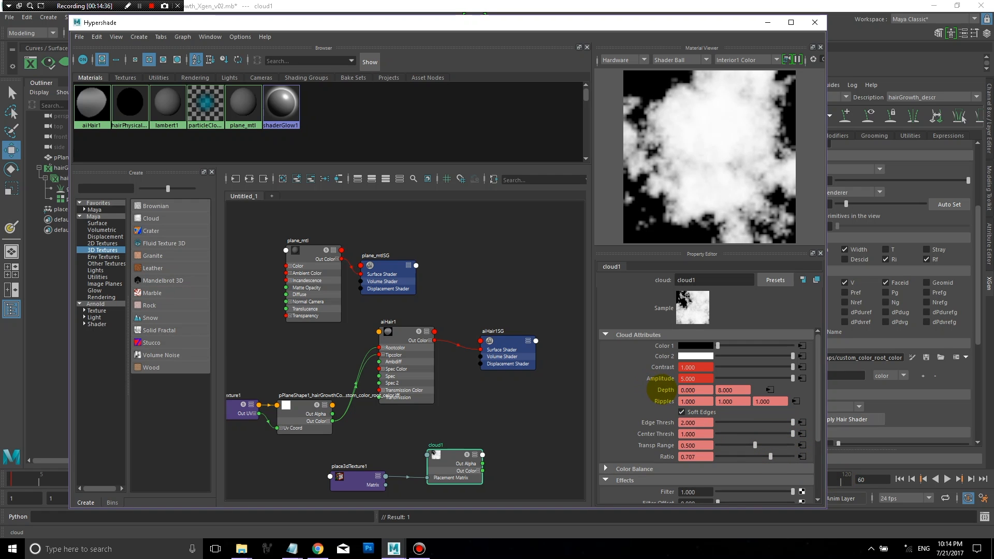
Set keyframes at frame 60 on the cloud texture's Depth, Ripples and Edge Thresh.
right_click(663, 388)
left_click(666, 403)
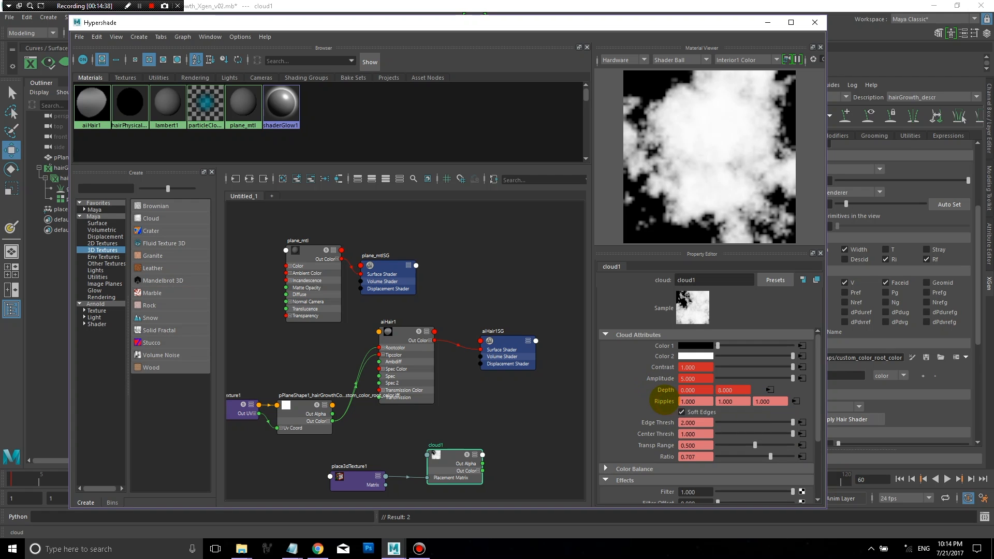
right_click(665, 402)
left_click(680, 420)
right_click(660, 422)
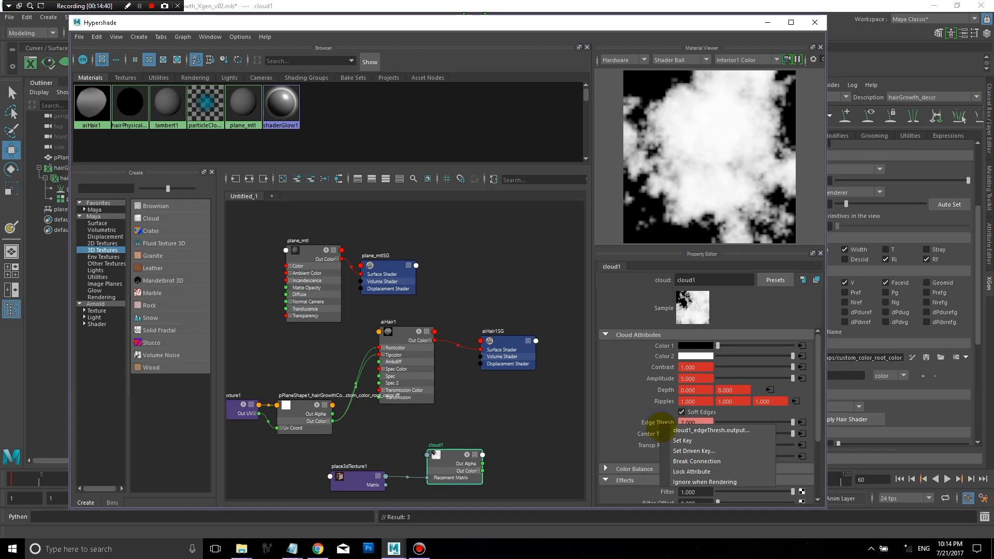
left_click(682, 440)
Set keyframes at frame 60 on the cloud texture's Center Thresh, Transp Range, Ratio and Color 2.
right_click(656, 434)
left_click(682, 452)
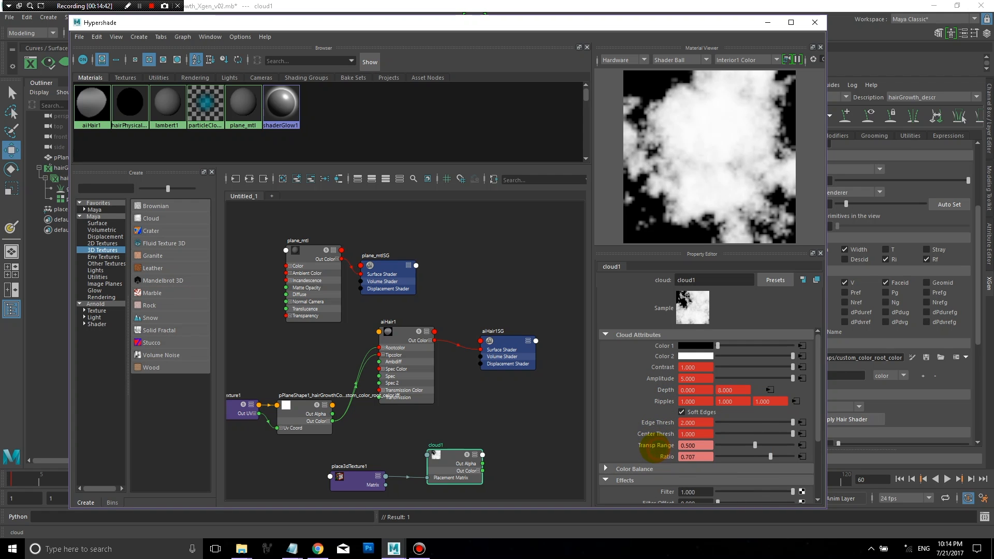
right_click(656, 445)
left_click(683, 462)
right_click(664, 457)
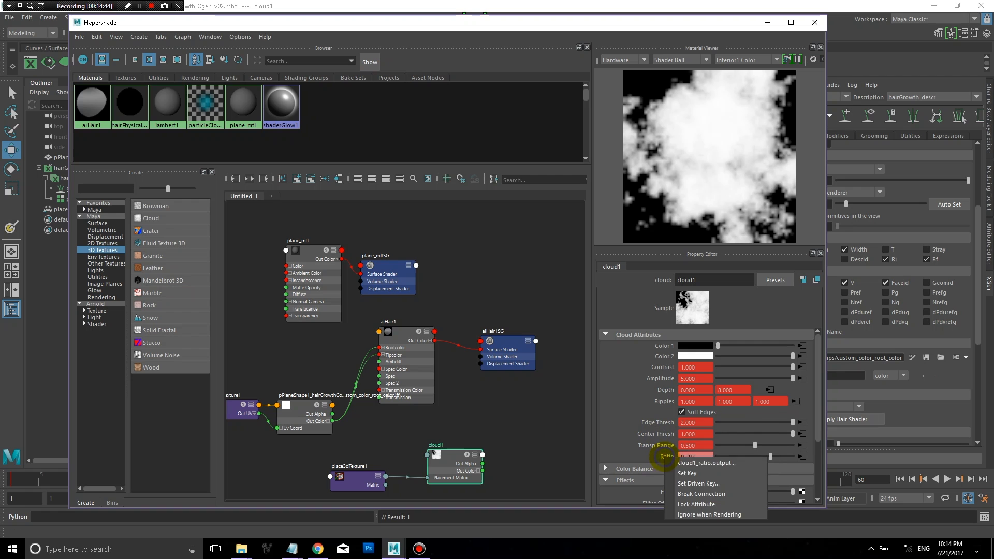
left_click(682, 473)
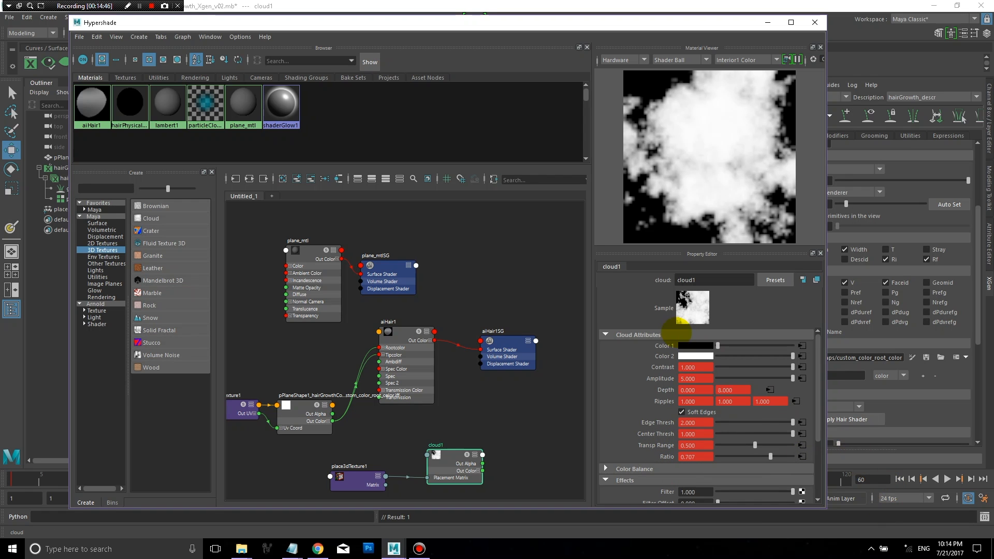
right_click(666, 357)
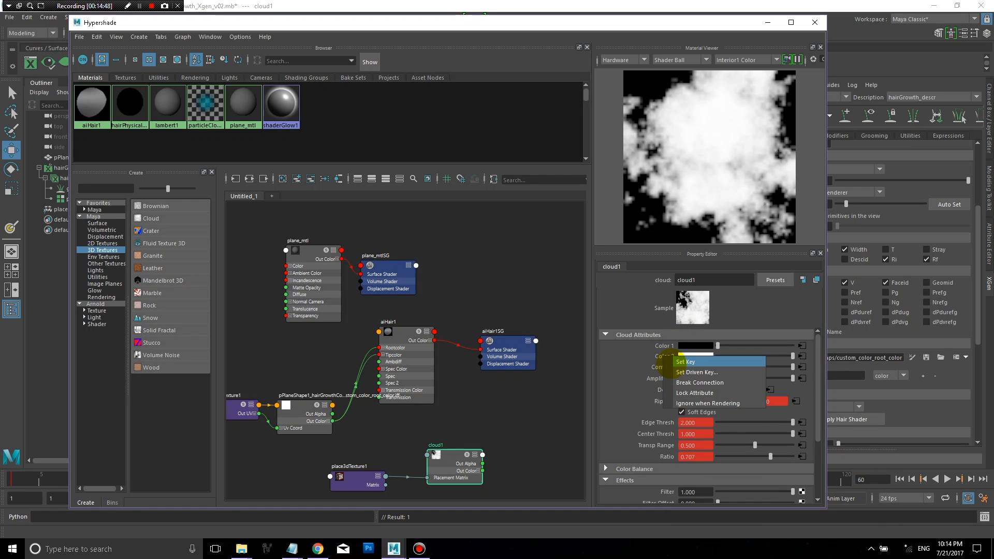
left_click(673, 362)
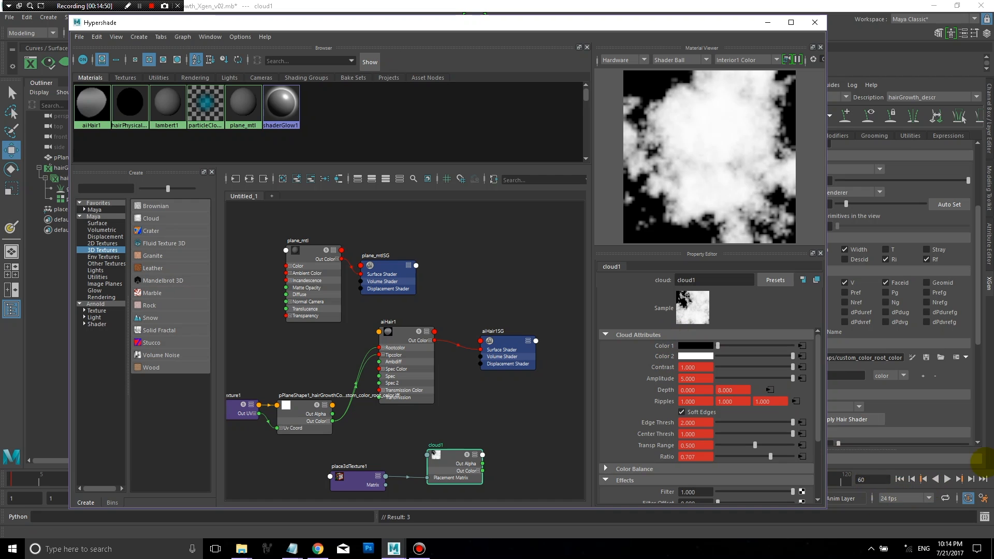
At frame 120, set the cloud's Edge Thresh, Center Thresh and Transp Range to 0.000 and Ratio to 0.014.
left_click(983, 479)
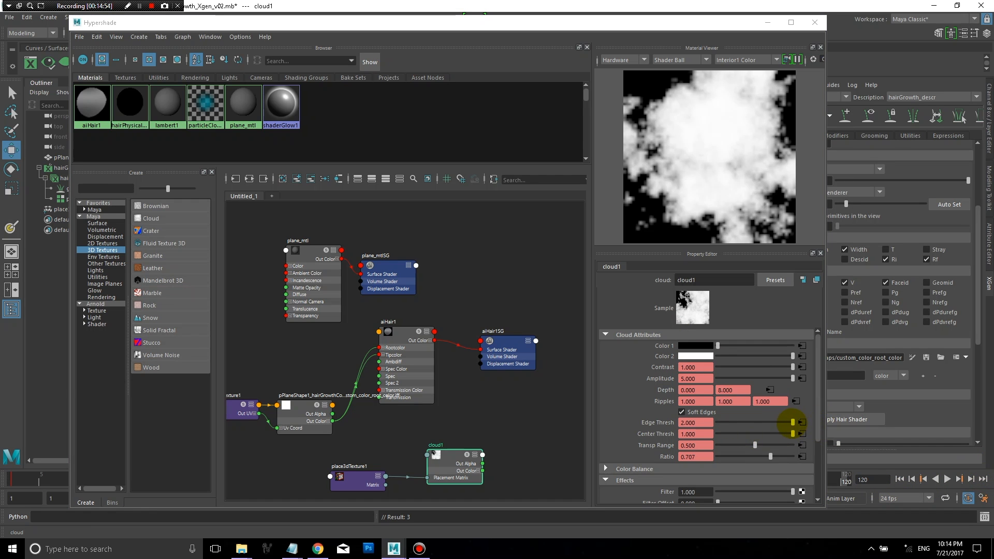
left_click_drag(793, 422, 702, 418)
left_click(802, 423)
left_click_drag(793, 434, 708, 445)
left_click_drag(770, 457, 731, 456)
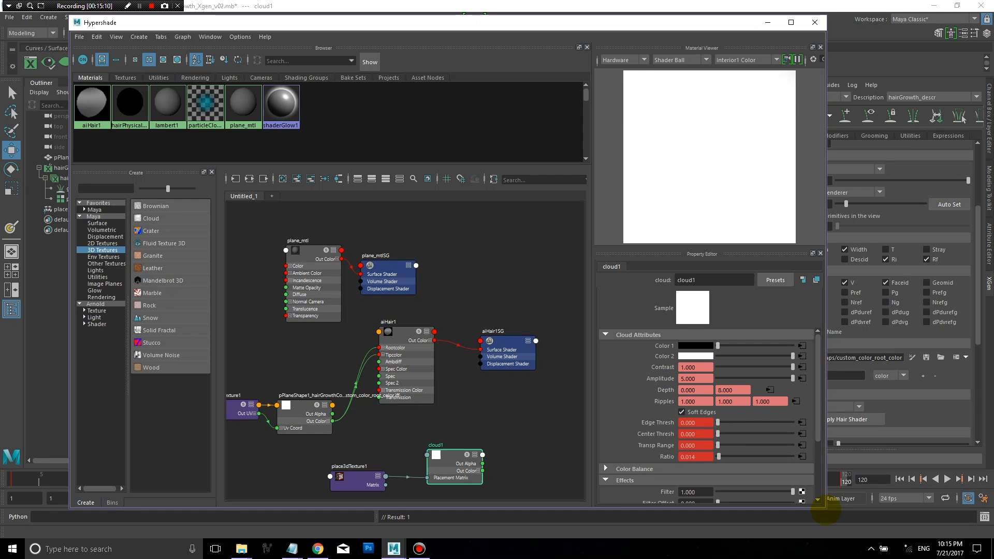
Shrink the Hypershade window to uncover the timeline and return the animation to frame 1.
left_click_drag(826, 510, 699, 356)
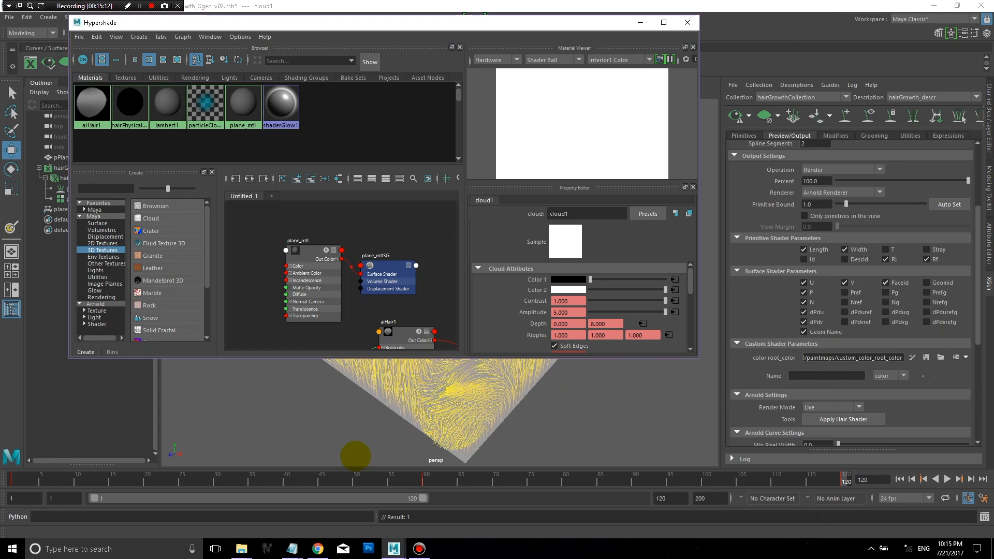
left_click_drag(333, 476, 11, 474)
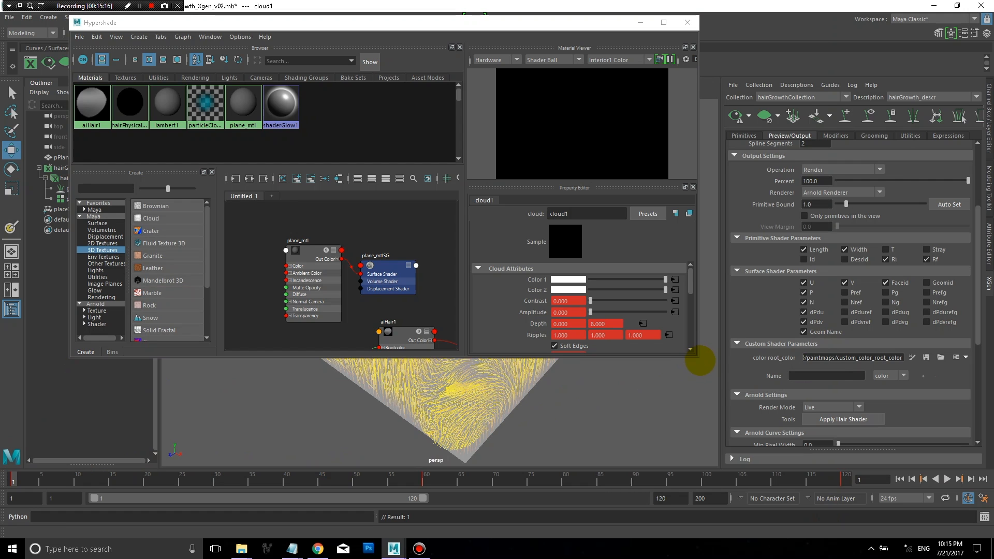
left_click_drag(701, 361, 711, 395)
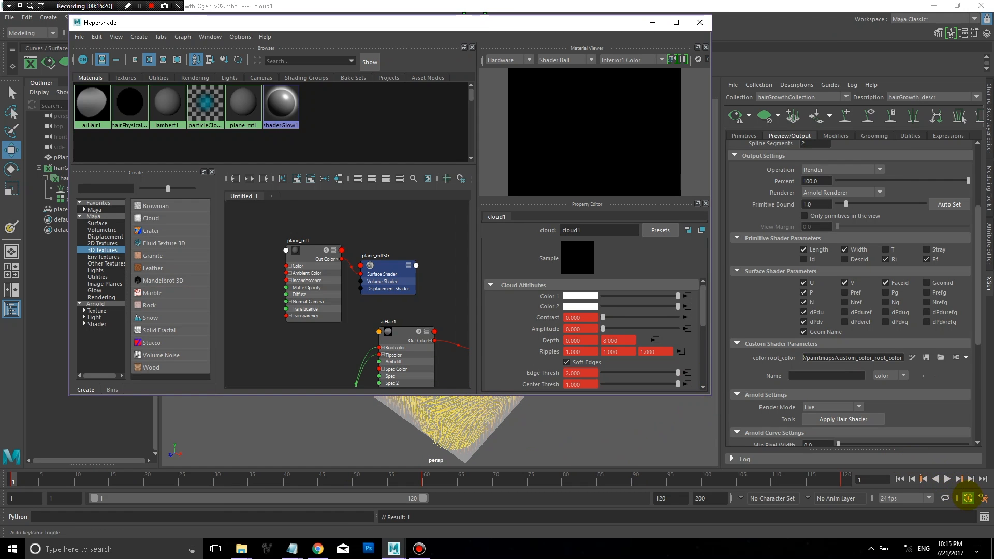
Play and scrub the animation from frame 1 to 120 to check the cloud texture's transition in the material preview.
left_click(947, 480)
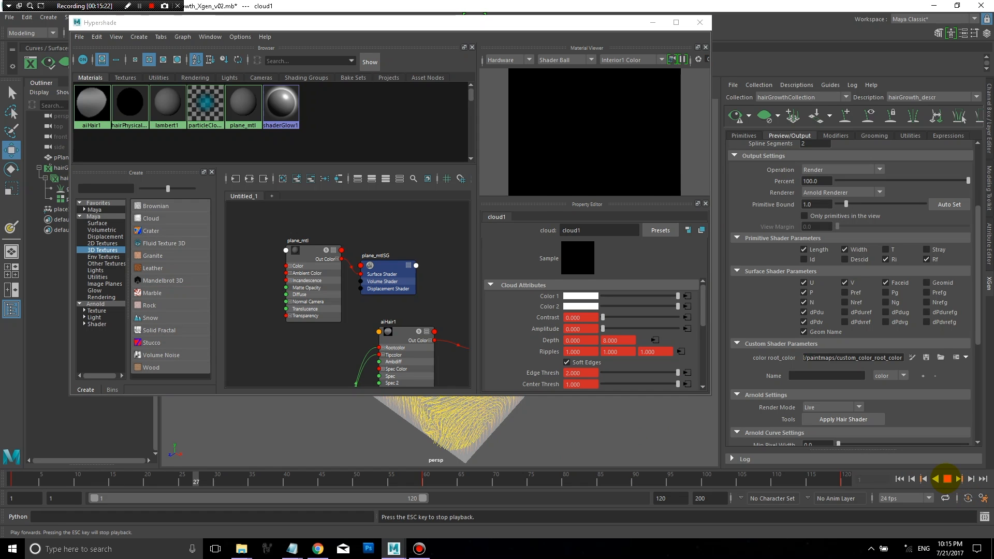
left_click(947, 479)
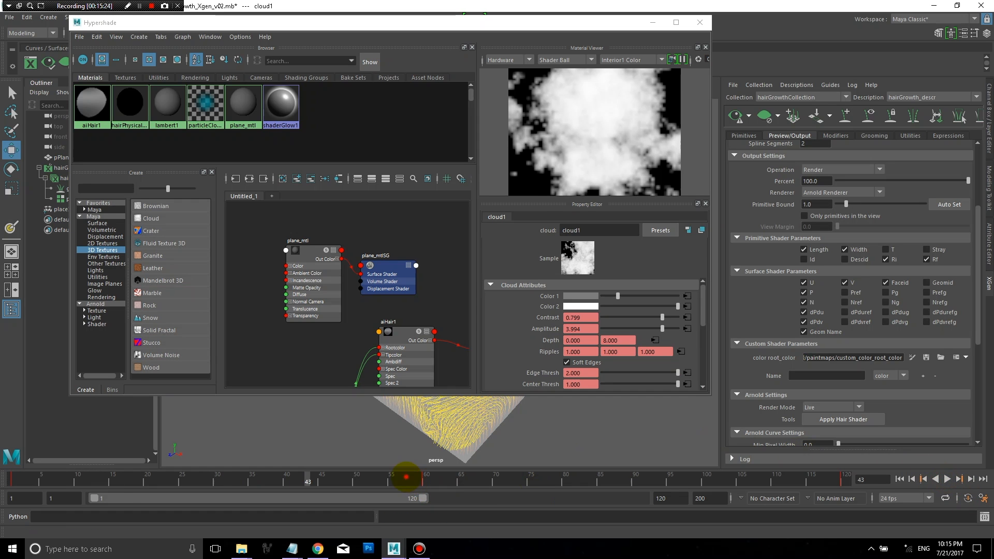
left_click_drag(407, 477, 335, 475)
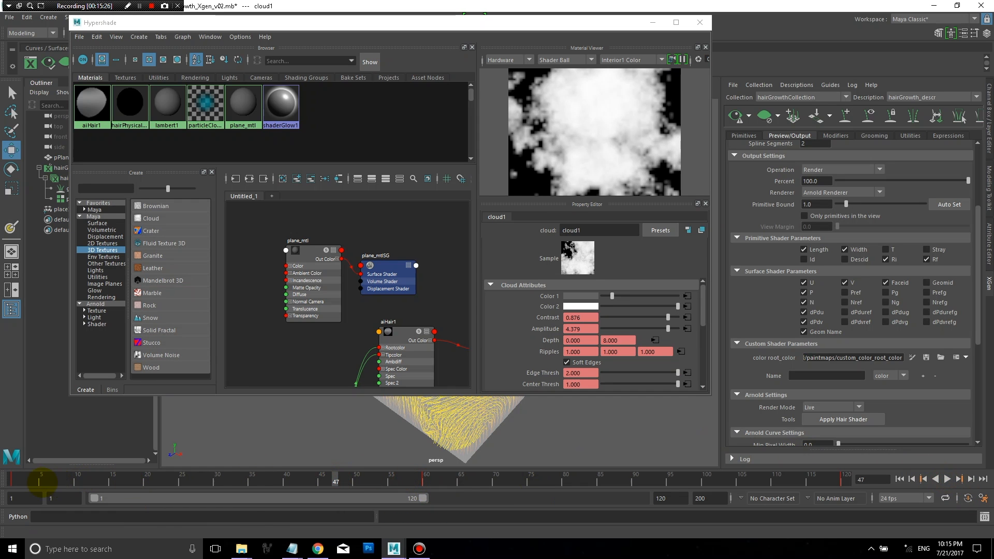
left_click(900, 479)
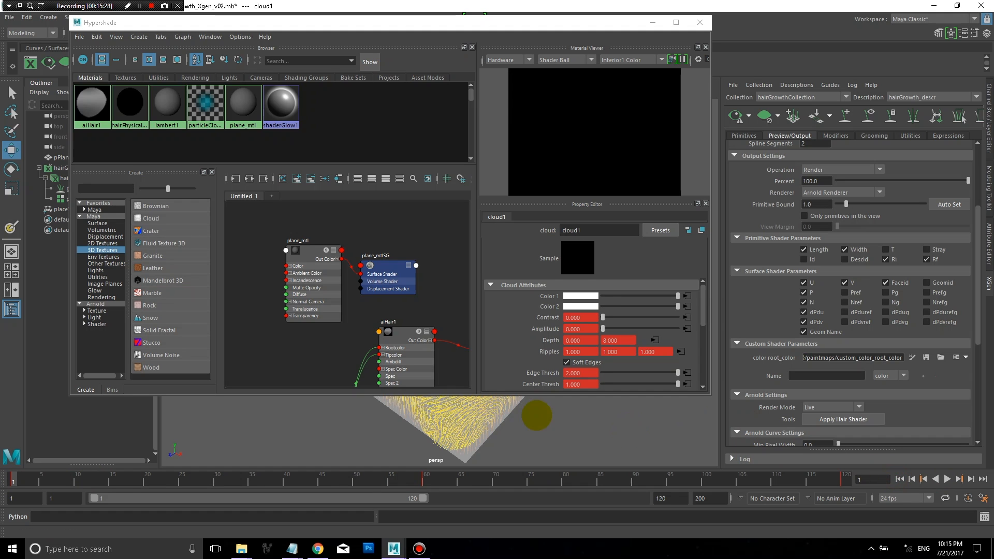
left_click_drag(51, 480, 357, 477)
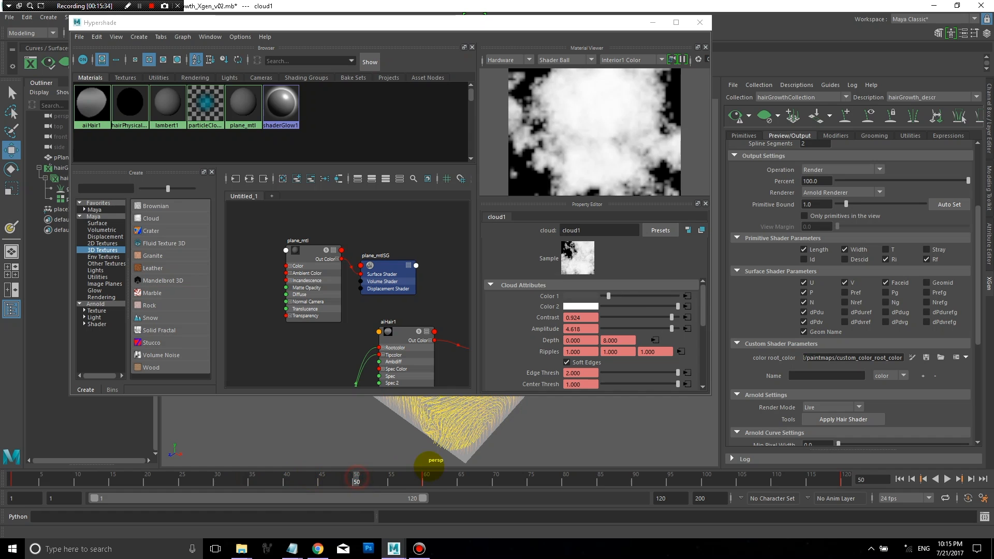
left_click_drag(431, 477, 538, 482)
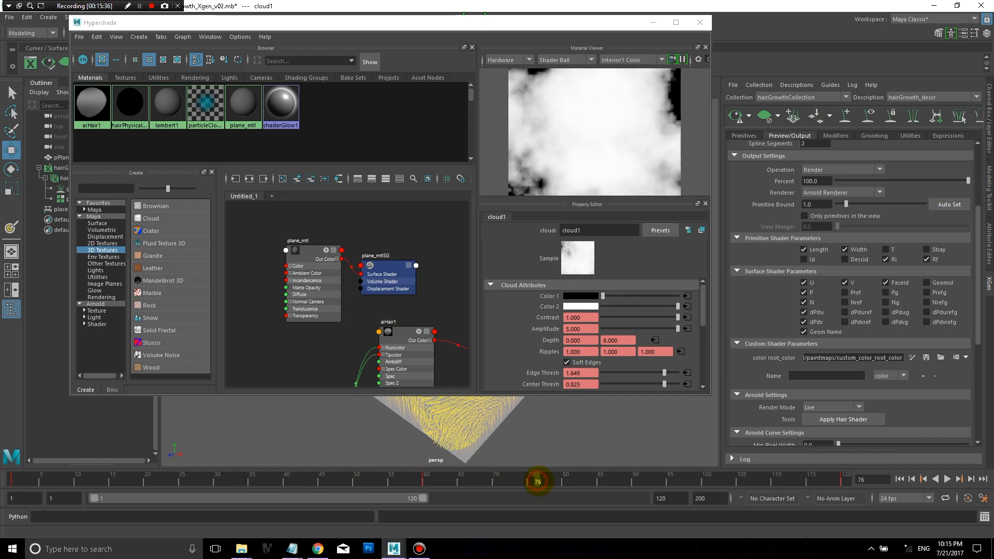
left_click_drag(605, 478, 849, 478)
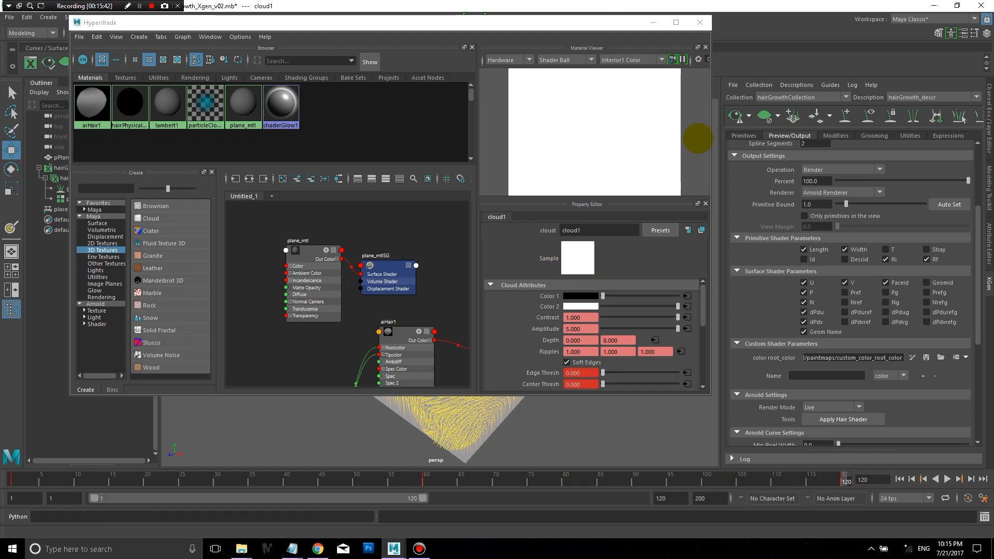
Move the Hypershade window up, enlarge it slightly and frame the cloud1 node in the graph.
left_click(600, 16)
left_click_drag(600, 16, 600, 5)
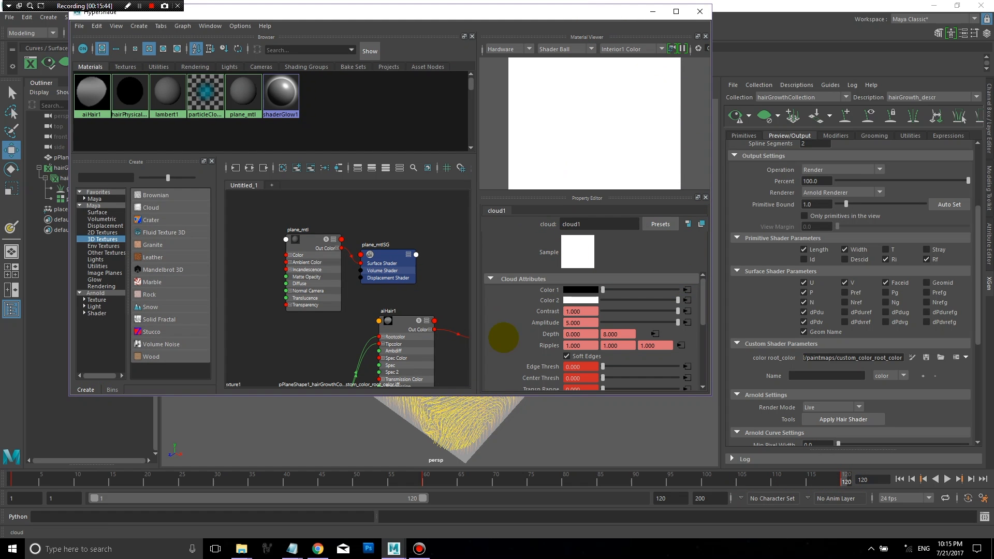
left_click_drag(490, 416, 491, 427)
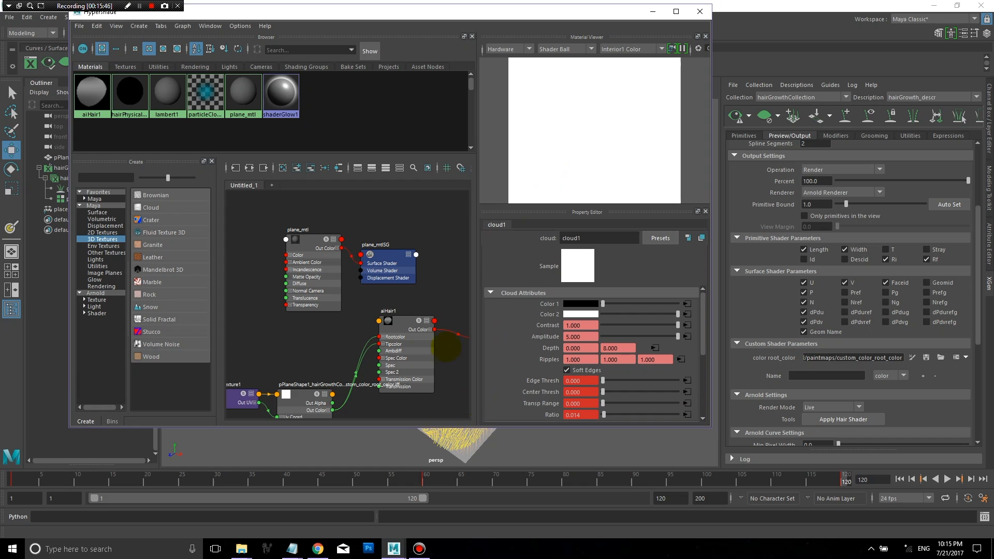
scroll(278, 262, "down", 1)
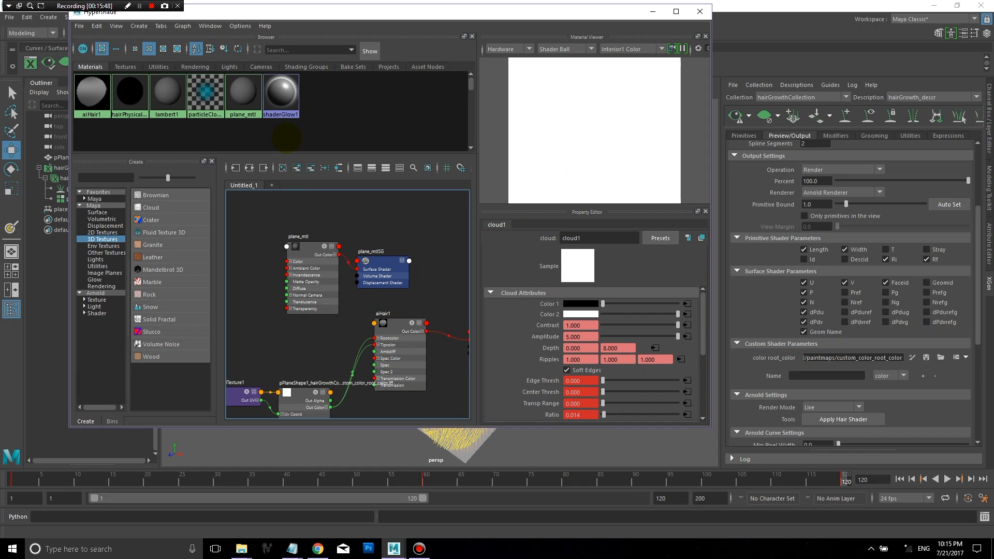
right_click_drag(302, 329, 304, 292, "alt")
key("f")
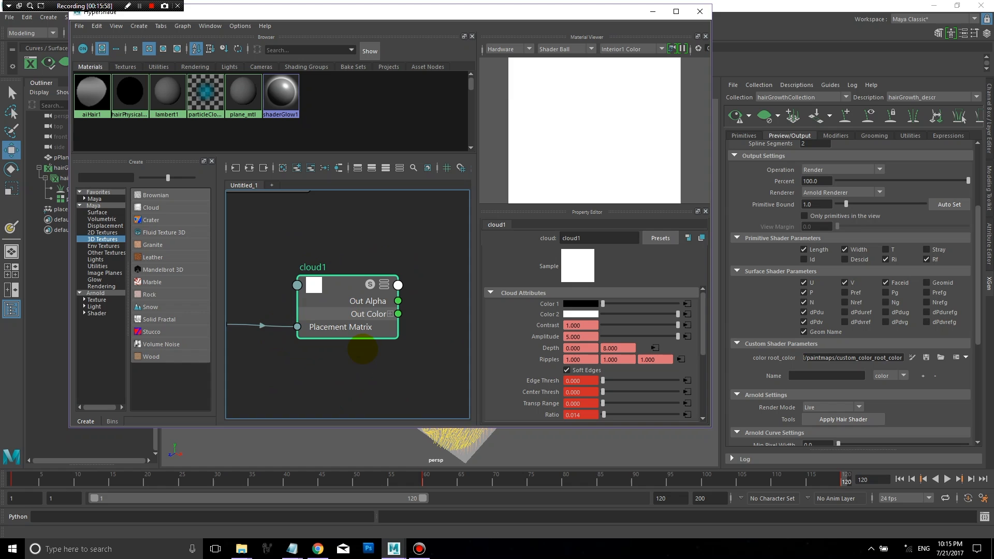
Create a Mandelbrot 3D texture and place it and its placement node below the cloud1 node.
left_click(162, 269)
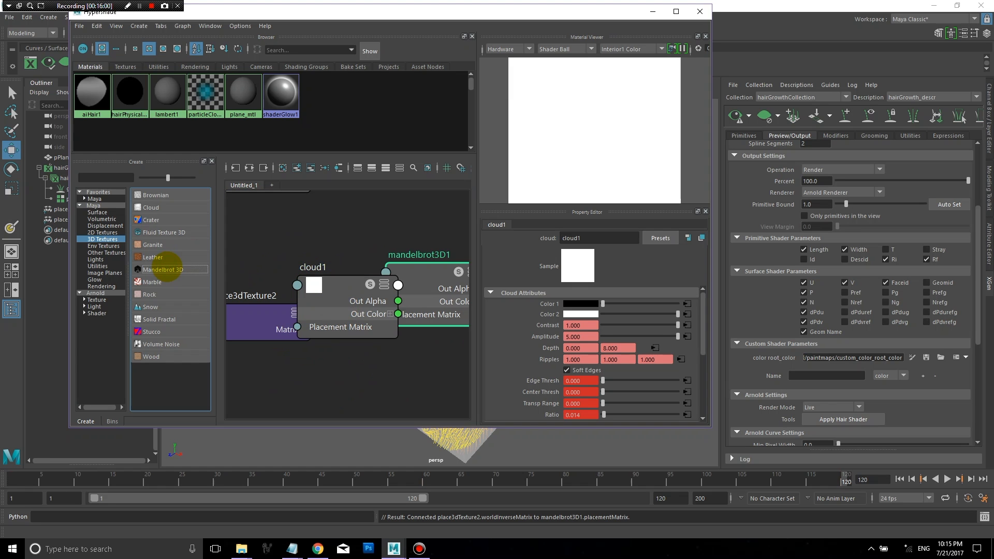
left_click_drag(440, 280, 424, 394)
left_click_drag(292, 316, 297, 397)
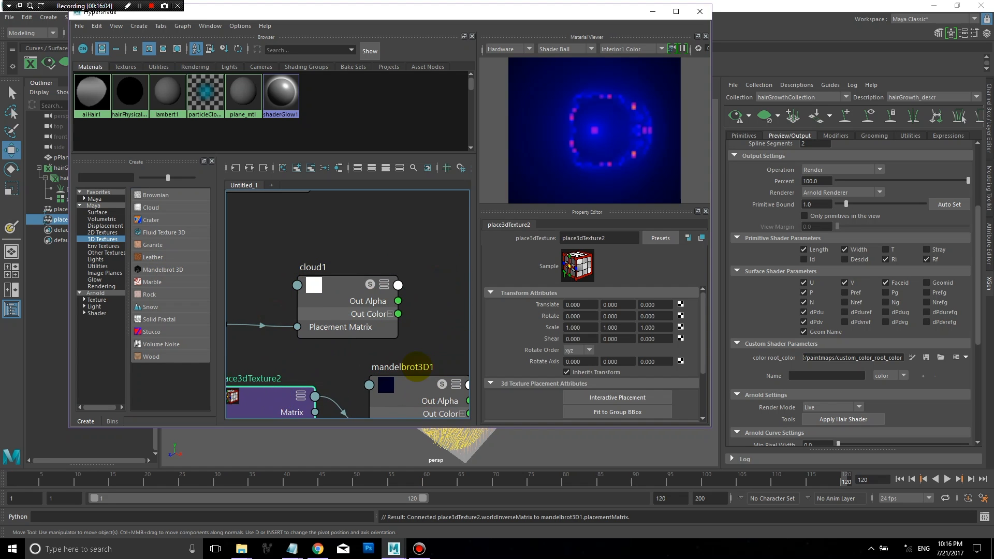
Rename the Mandelbrot 3D texture node as hairGrowthColor.
left_click_drag(432, 393, 433, 391)
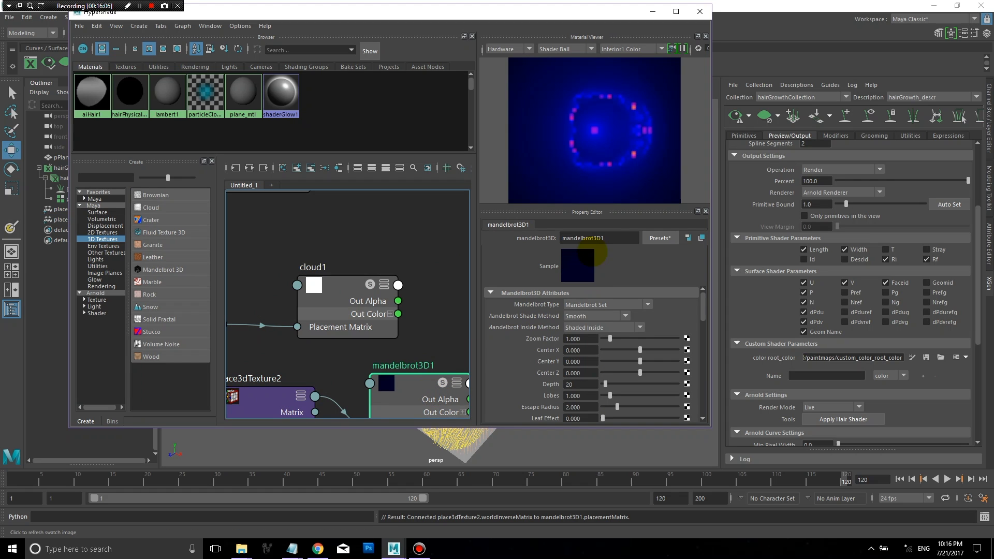
double_click(609, 239)
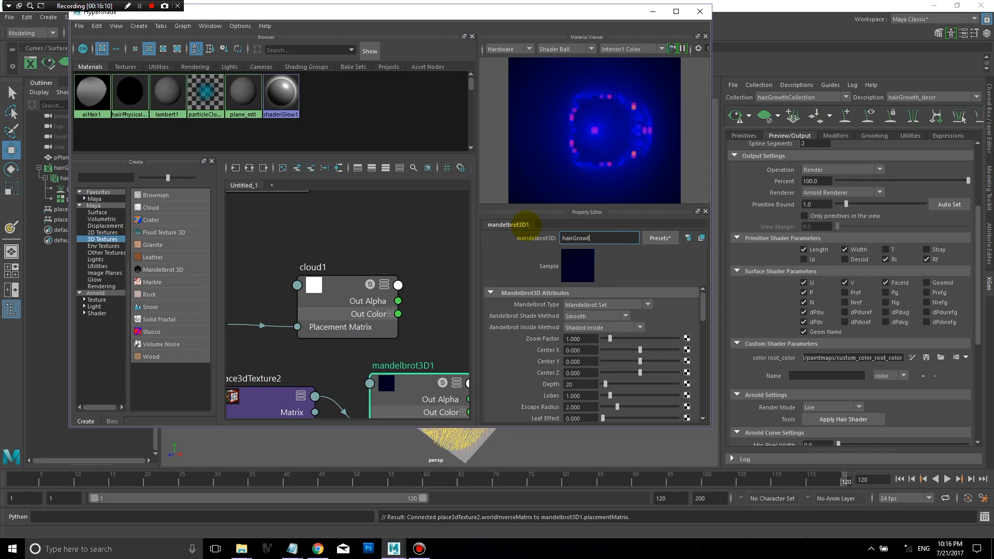
type("hairGrowthColor")
key("Return")
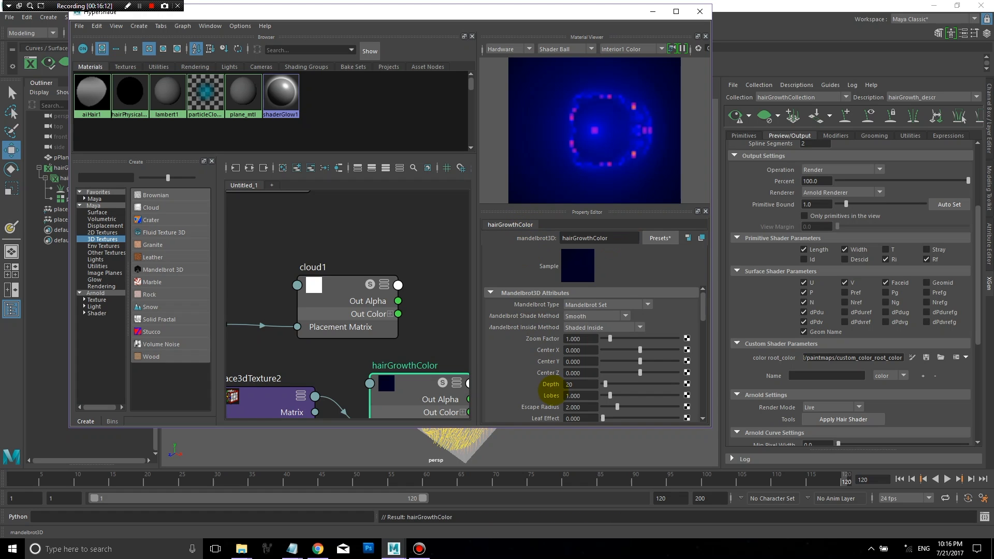
Rename the cloud1 texture node as hairGrowthLength and shift it slightly together with the hairGrowthColor node.
left_click(318, 267)
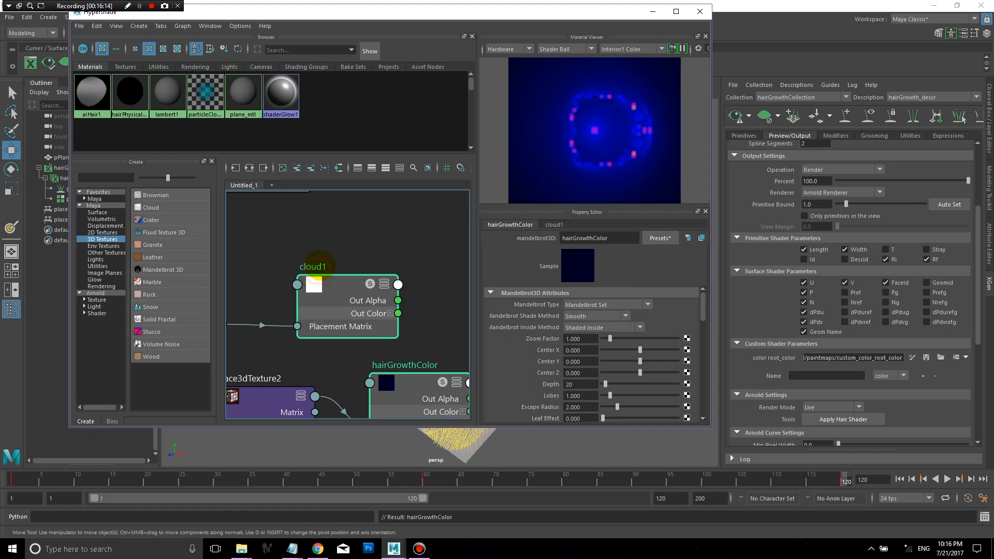
double_click(319, 266)
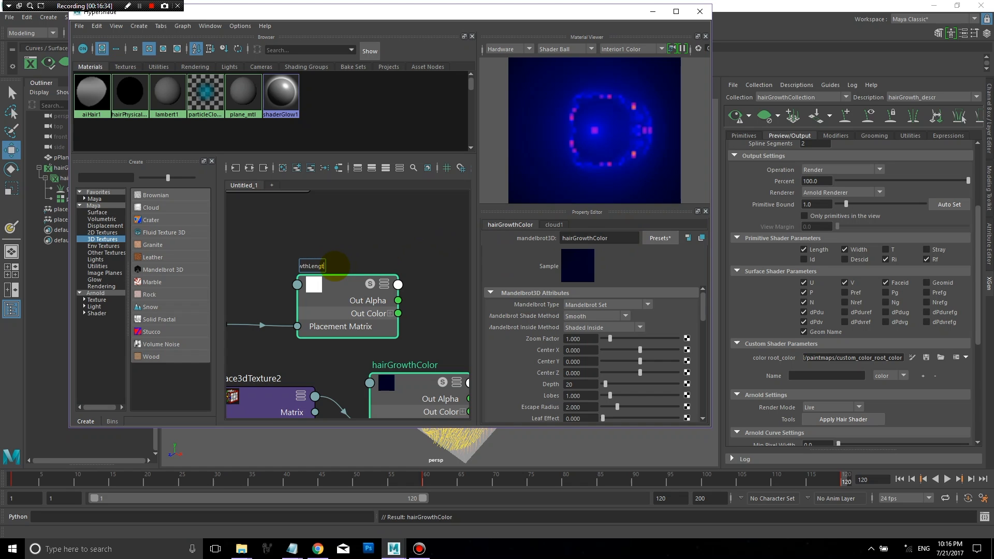
type("h")
key("Return")
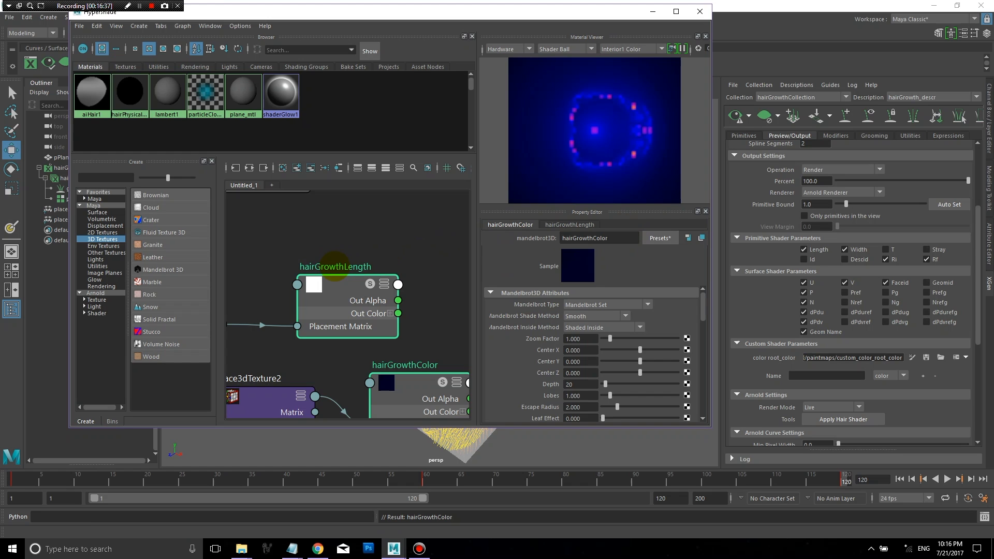
left_click_drag(424, 388, 412, 378)
left_click(432, 336)
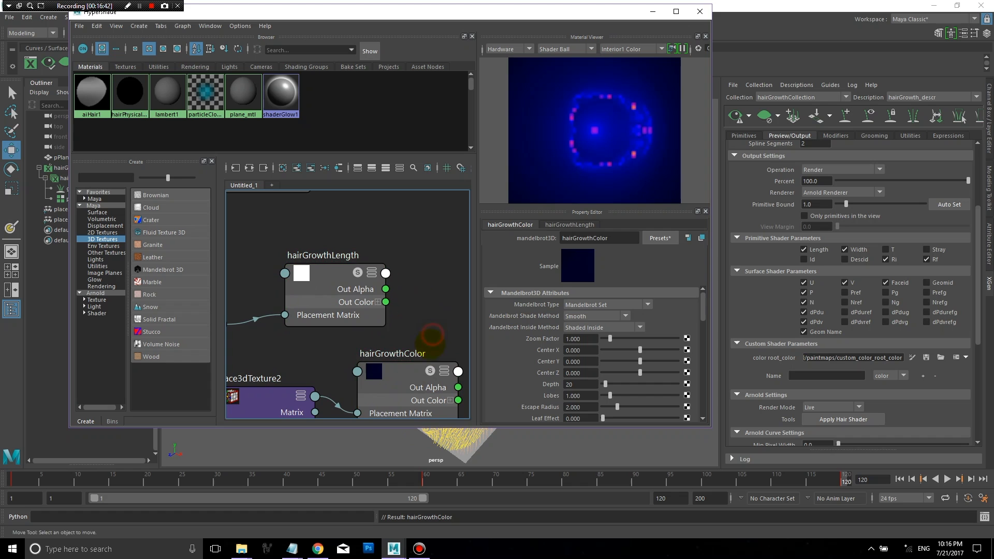
Go to frame 1 and key the hairGrowthColor texture's Zoom Factor, Center X, Center Y and Center Z.
left_click(415, 382)
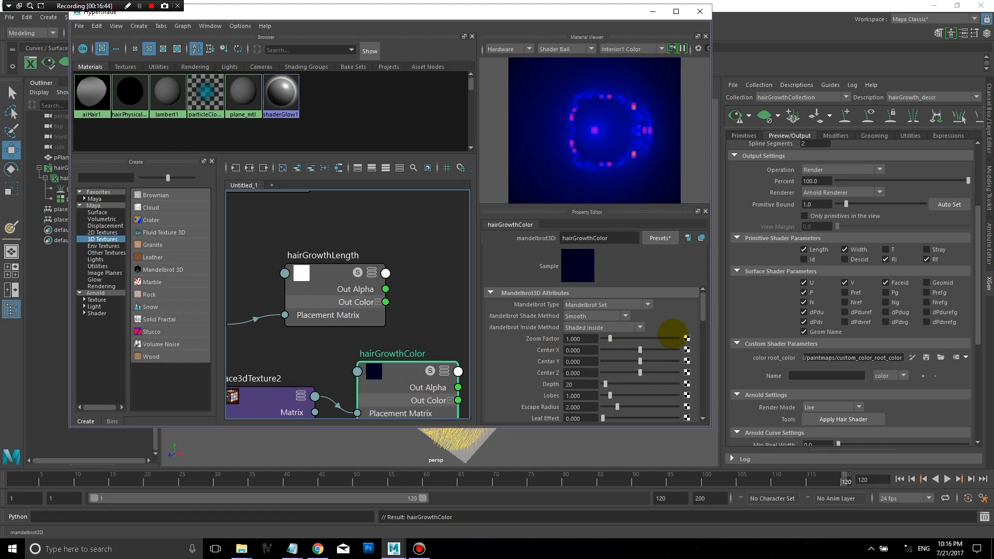
left_click_drag(702, 307, 702, 312)
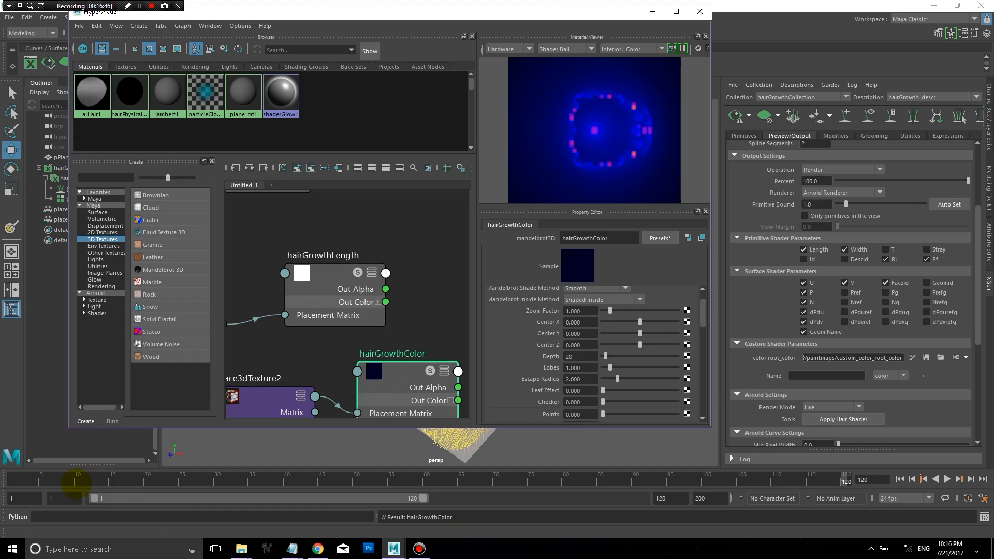
left_click_drag(77, 484, 8, 461)
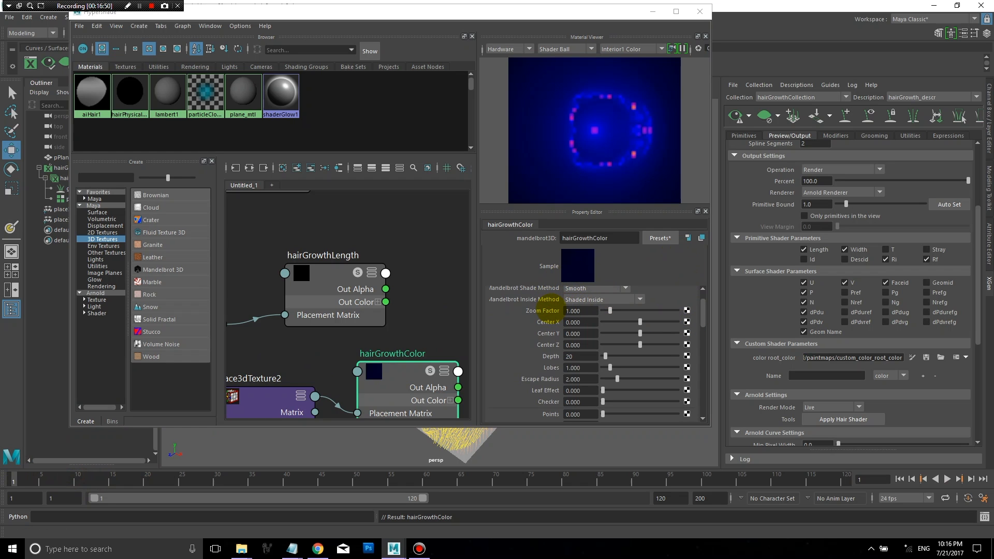
right_click(549, 311)
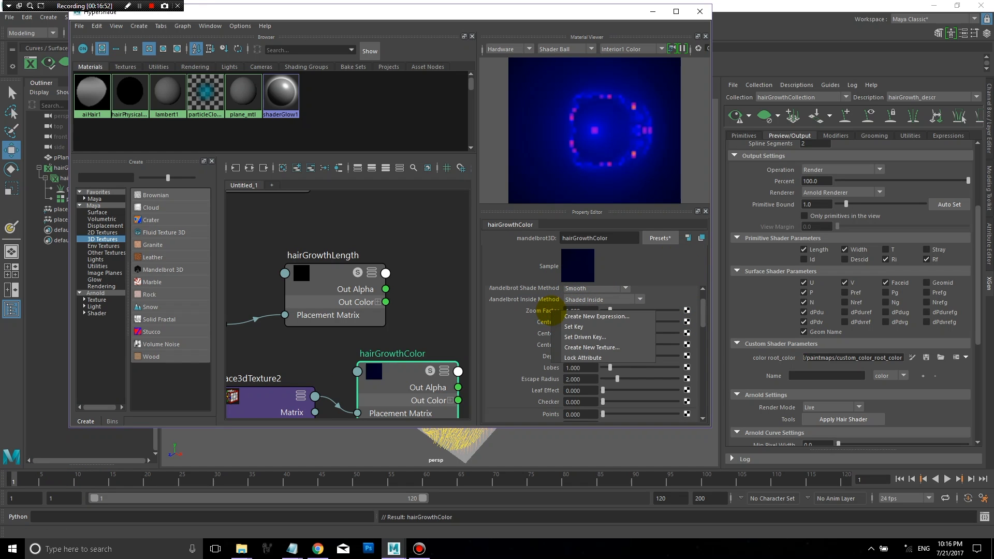
left_click(567, 327)
right_click(546, 332)
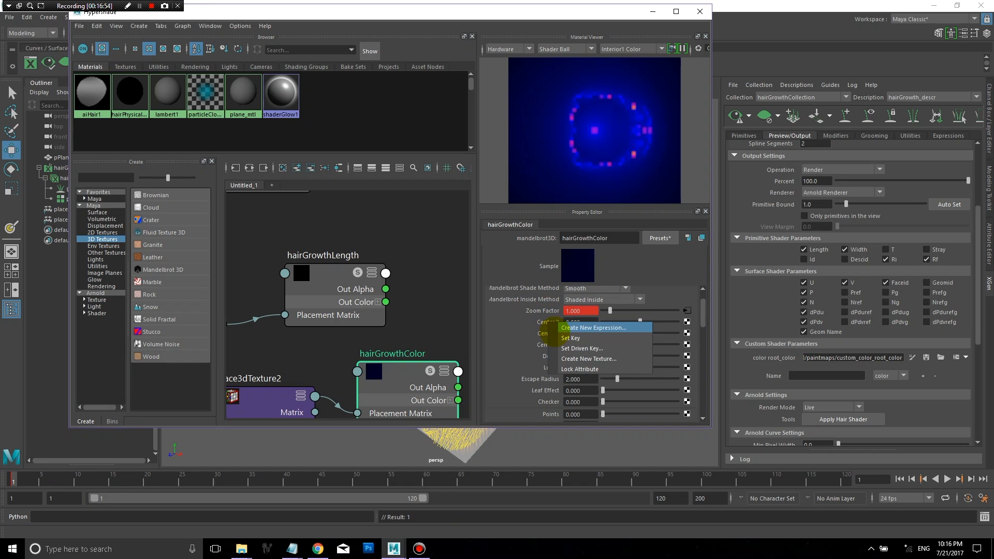
left_click(570, 338)
right_click(548, 333)
left_click(569, 349)
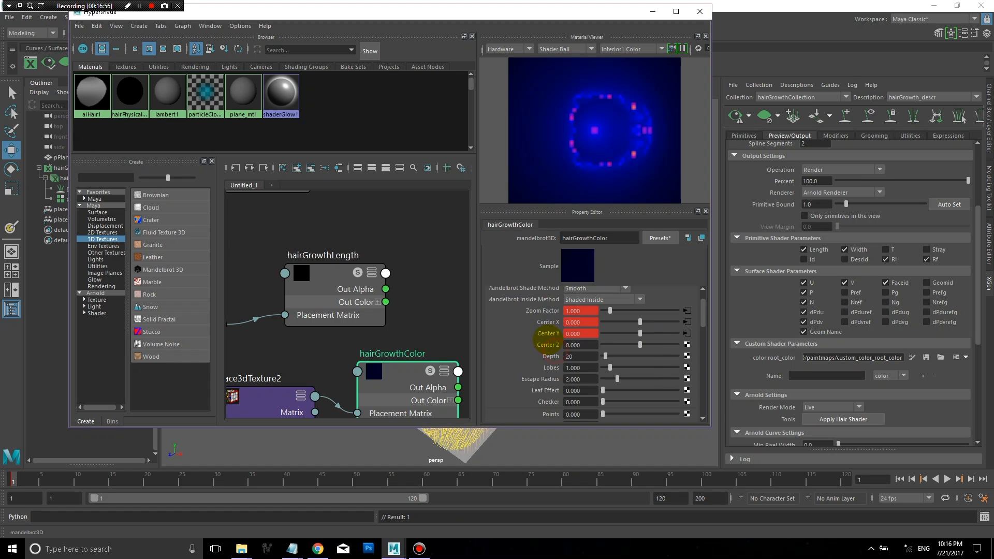
right_click(548, 344)
left_click(570, 360)
Key the hairGrowthColor texture's Depth, Lobes, Escape Radius, Leaf Effect and Checker at frame 1.
right_click(548, 356)
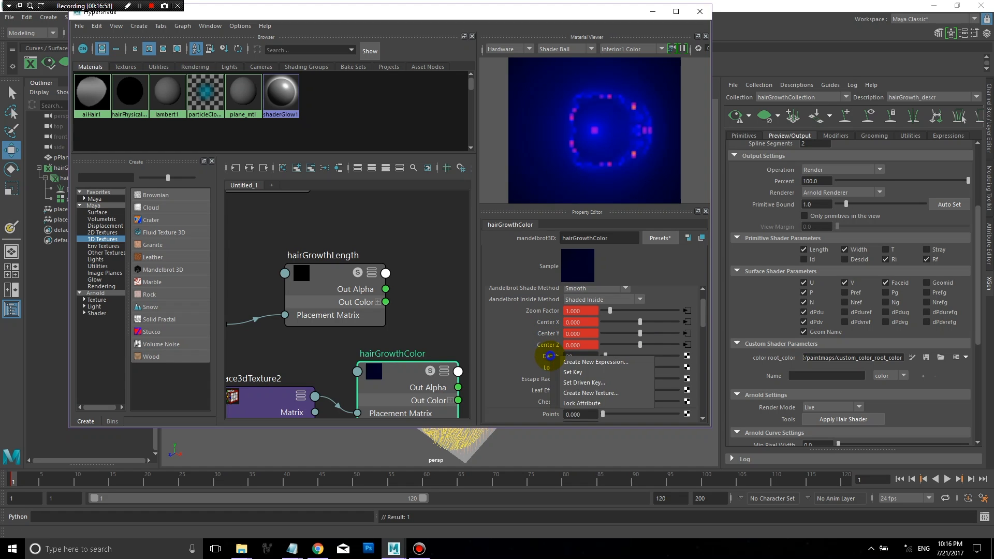
left_click(570, 373)
right_click(548, 368)
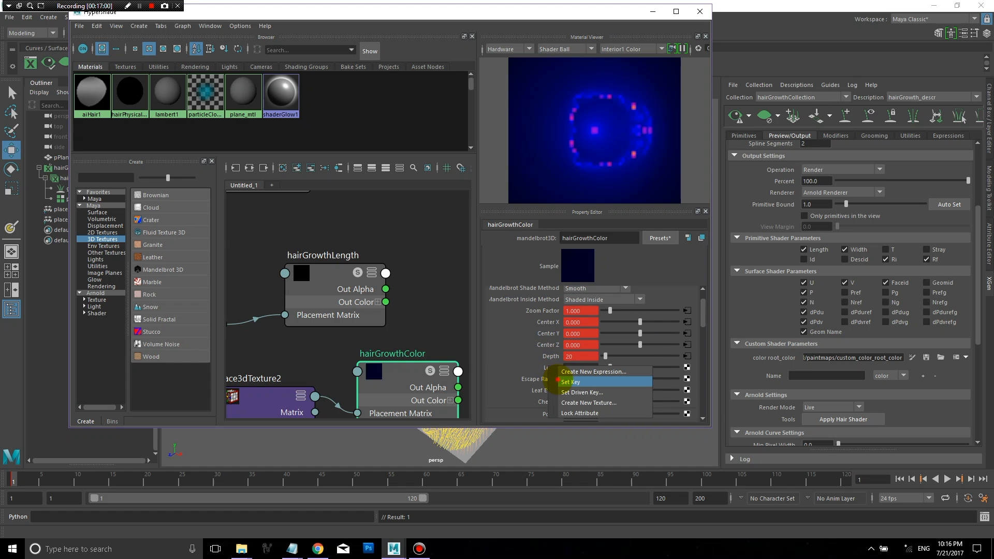
left_click(569, 383)
right_click(548, 379)
left_click(570, 396)
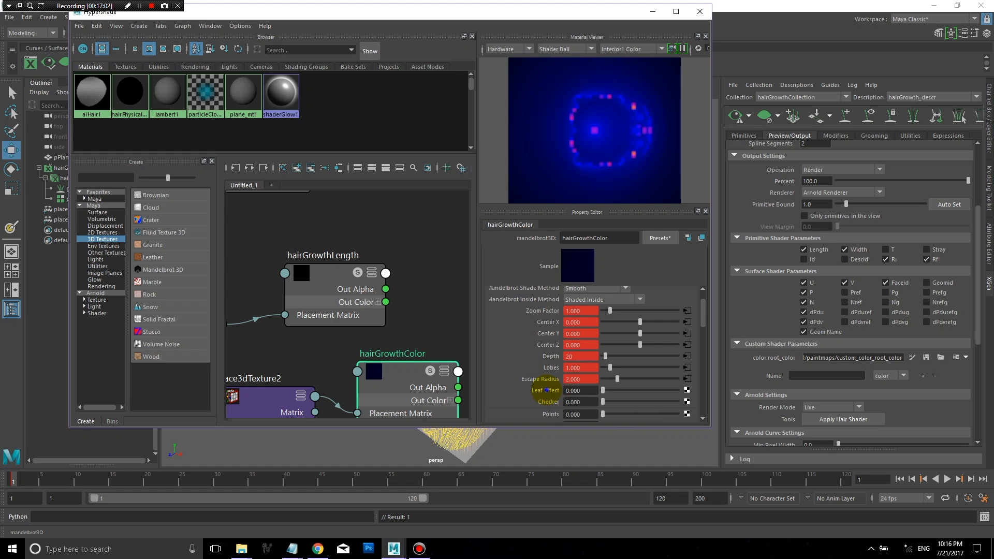
right_click(548, 391)
left_click(570, 407)
right_click(548, 402)
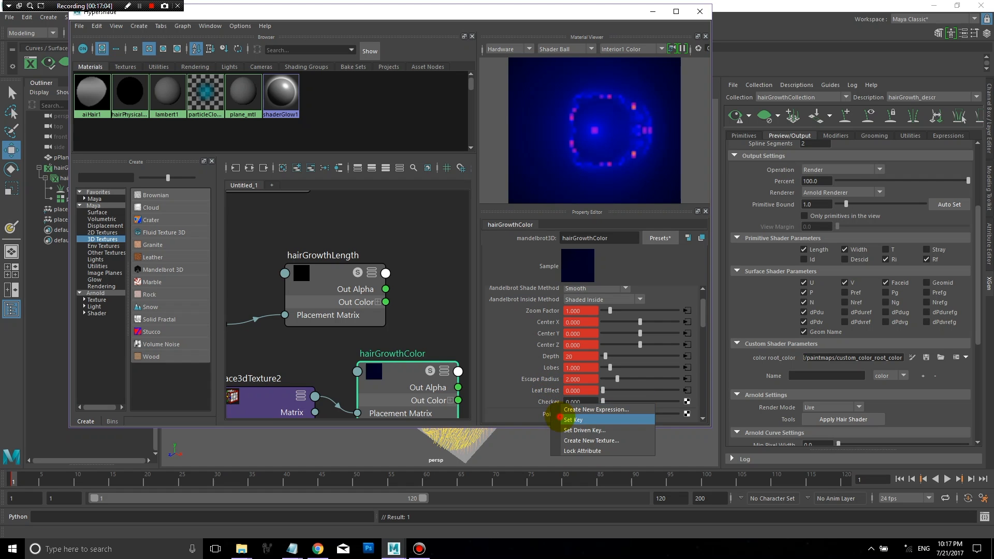
left_click(570, 418)
Key the hairGrowthColor texture's Points, Circles, Circle Radius and Circle Size Ratio at frame 1.
scroll(706, 317, "down", 5)
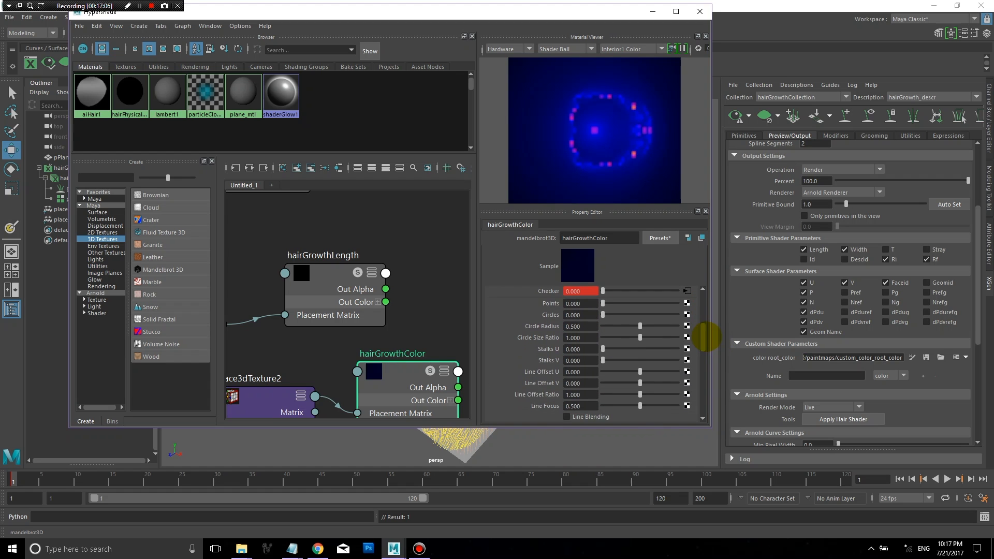
right_click(545, 306)
left_click(560, 323)
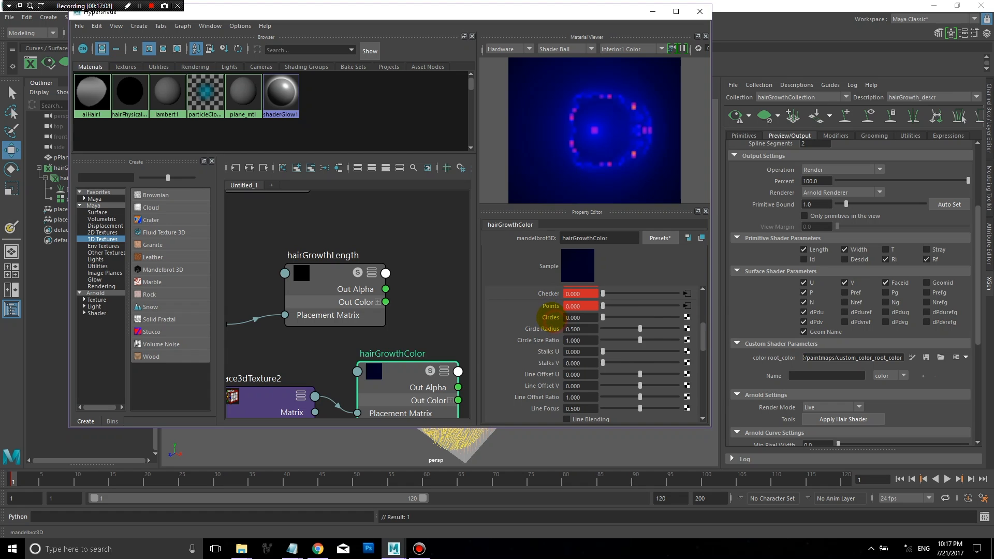
right_click(552, 317)
left_click(558, 333)
right_click(545, 328)
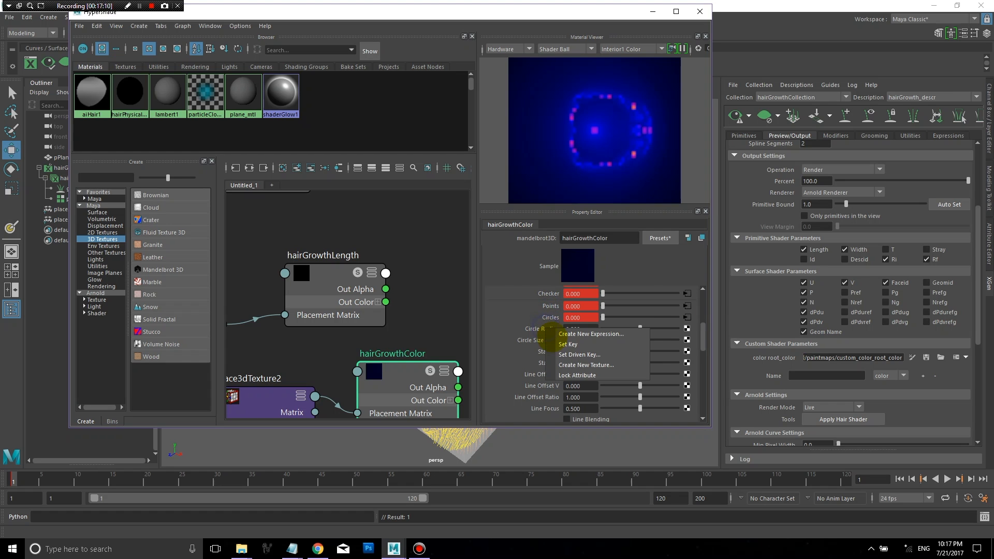
left_click(553, 344)
right_click(544, 340)
left_click(554, 355)
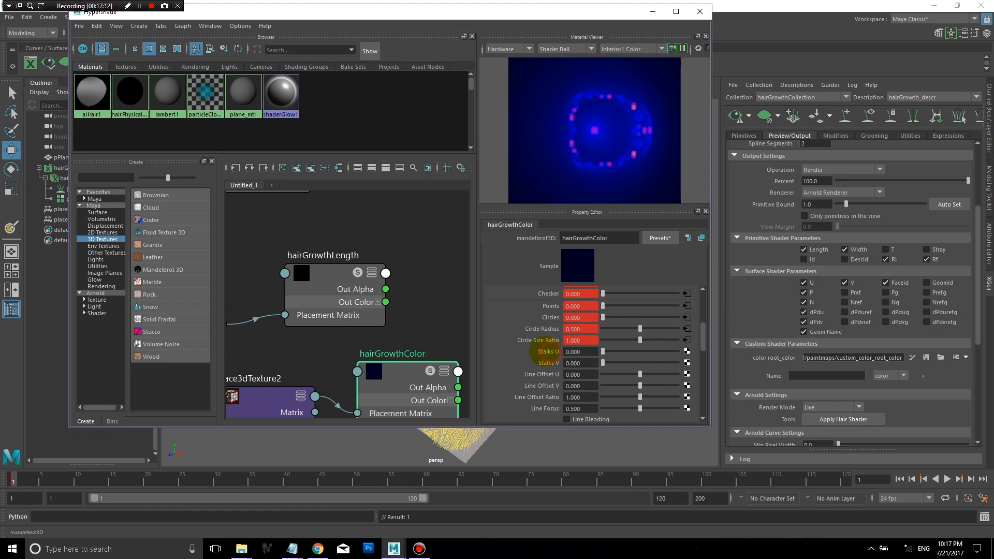
Key the hairGrowthColor texture's Stalks U and V, Line Offset U, V and Ratio, and Line Focus at frame 1.
right_click(545, 352)
left_click(562, 368)
right_click(544, 363)
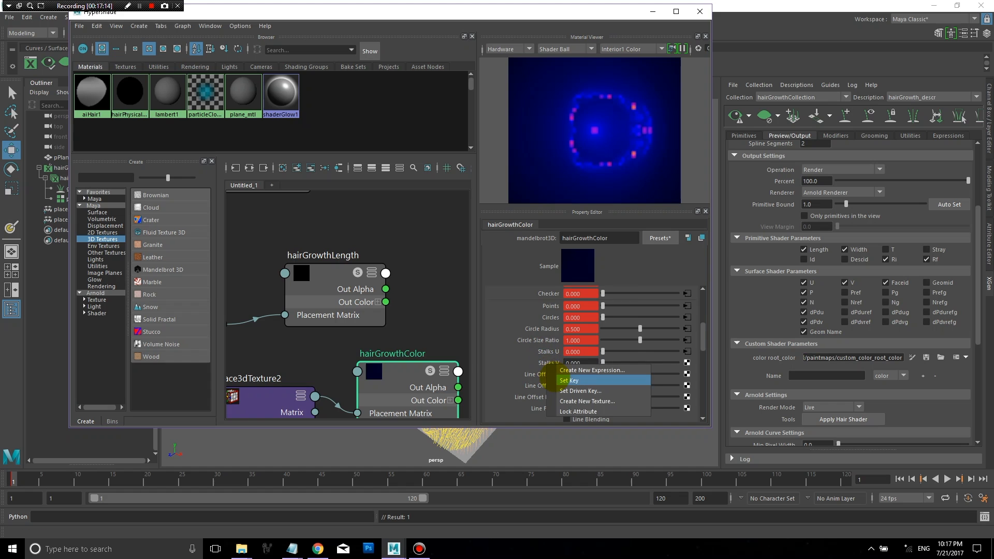
left_click(554, 378)
right_click(547, 373)
left_click(559, 388)
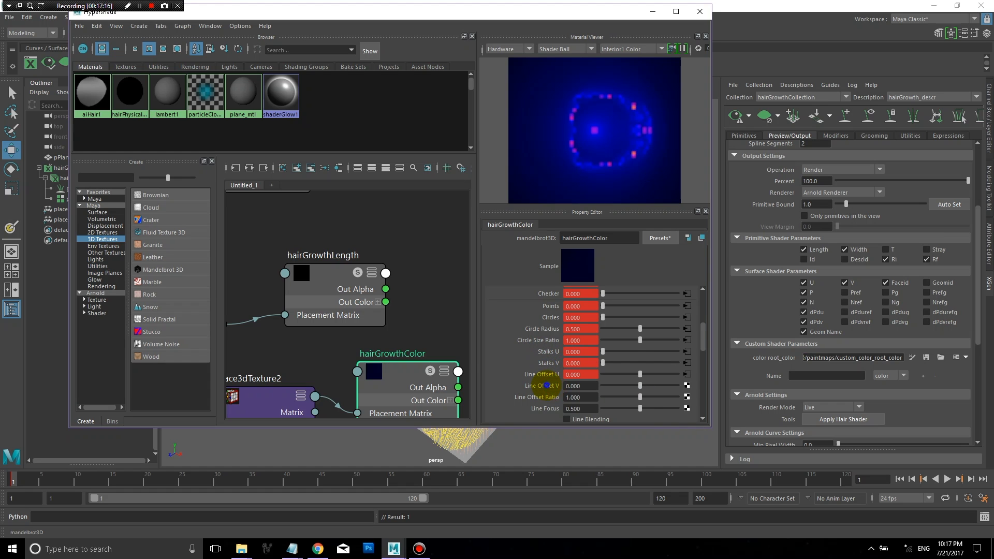
right_click(544, 385)
left_click(555, 400)
right_click(546, 397)
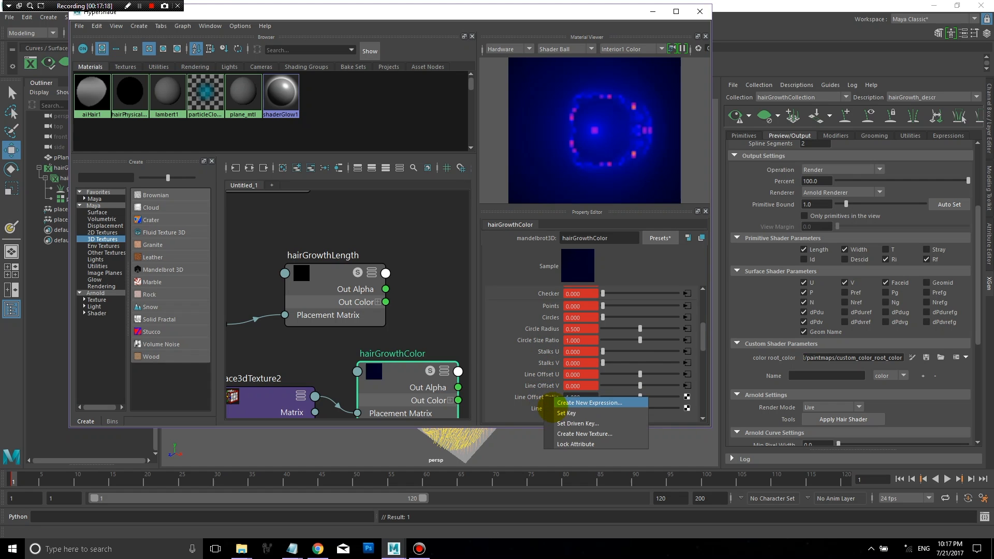
left_click(555, 411)
right_click(544, 408)
left_click(566, 425)
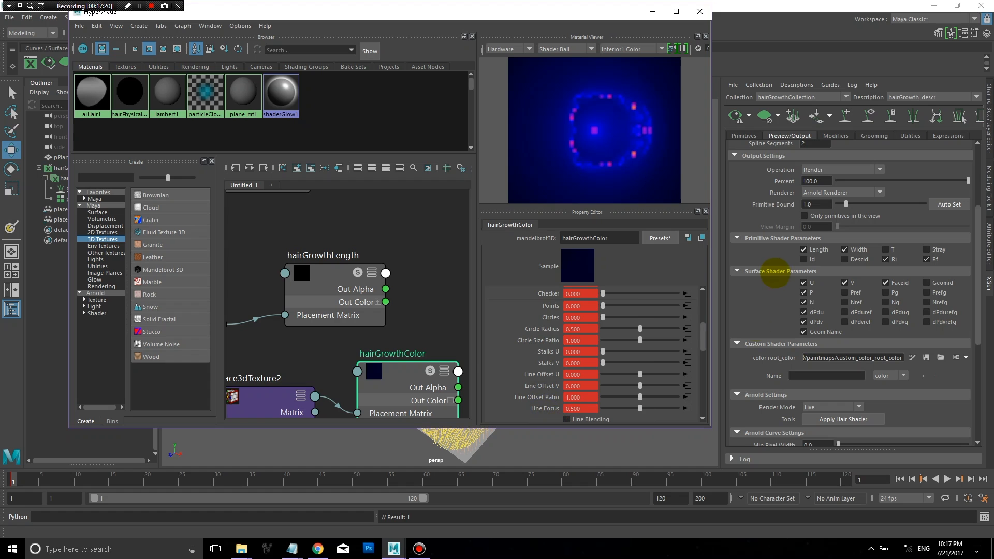
Key the hairGrowthColor texture's Julia U, Julia V, Box Radius, Box Min Radius and Box Ratio at frame 1.
left_click_drag(704, 336, 706, 360)
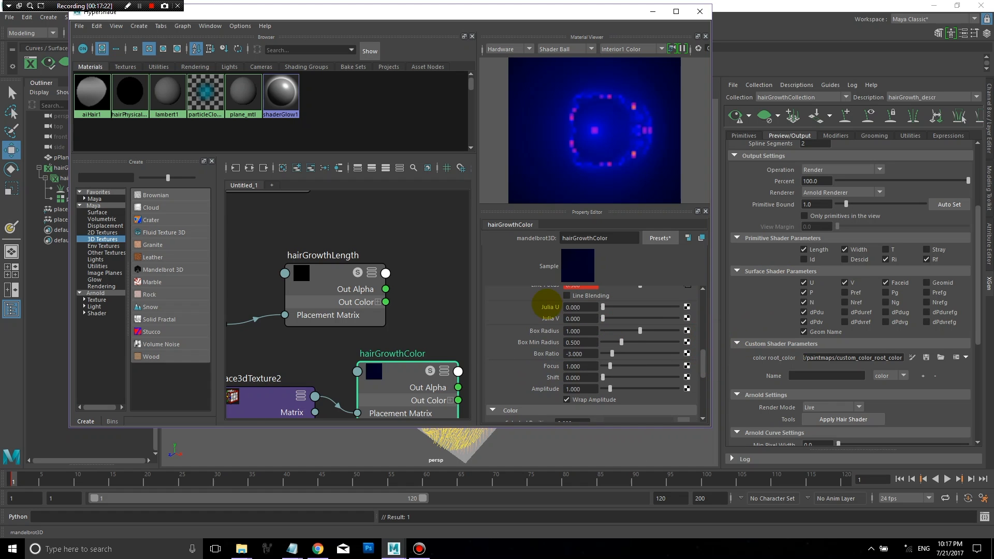
right_click(544, 307)
left_click(565, 325)
right_click(544, 318)
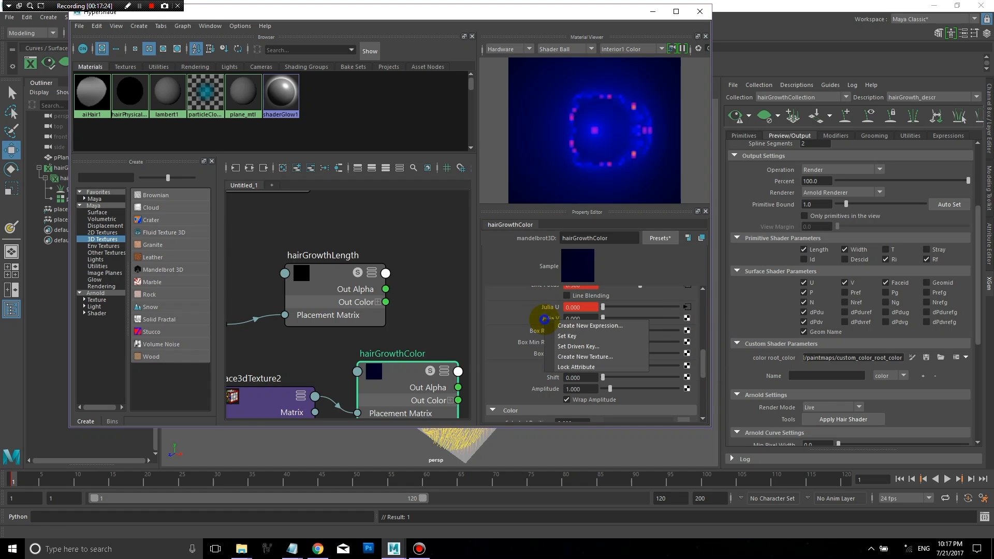
left_click(560, 335)
right_click(544, 330)
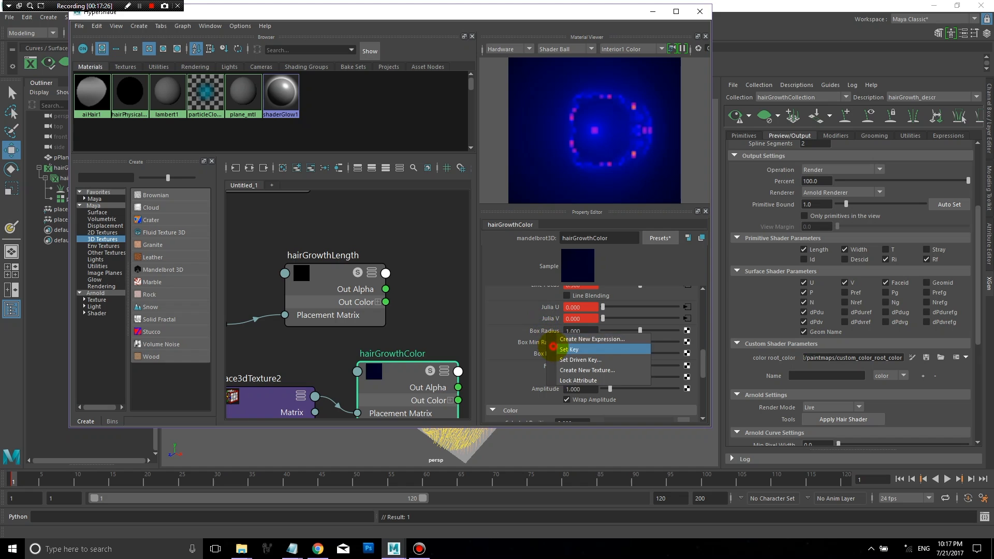
left_click(559, 347)
right_click(543, 343)
left_click(565, 361)
right_click(545, 354)
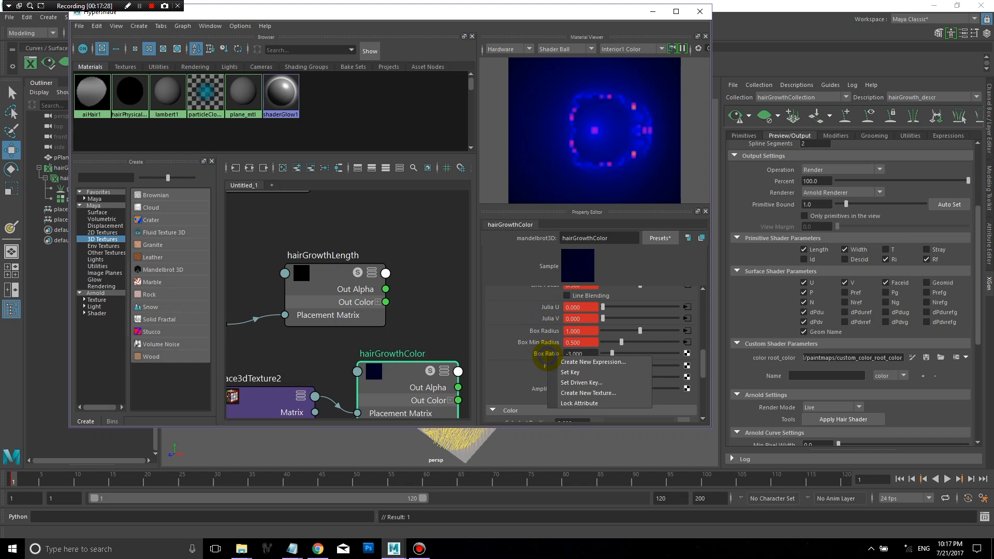
left_click(555, 371)
Key the hairGrowthColor texture's Focus, Shift and Amplitude at frame 1.
right_click(543, 366)
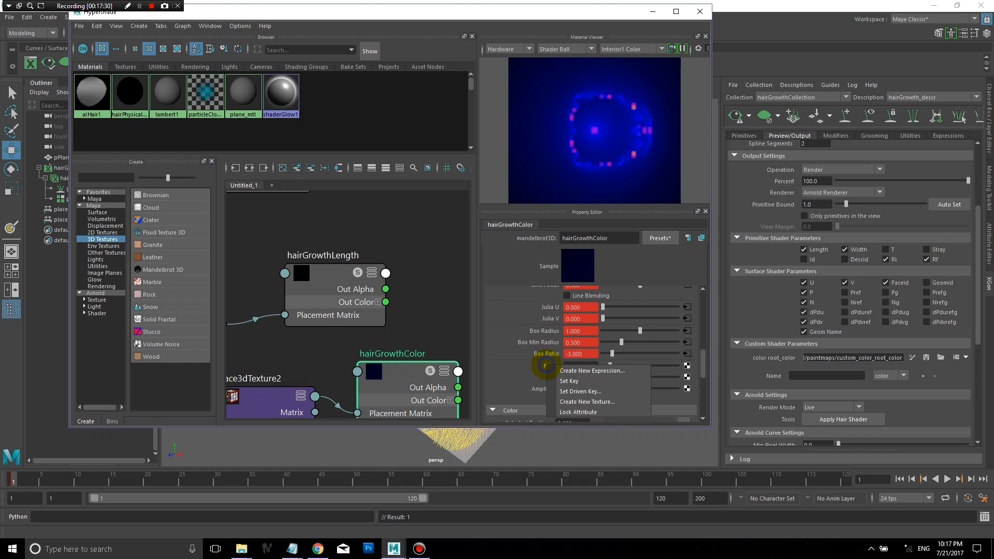
left_click(561, 384)
right_click(551, 378)
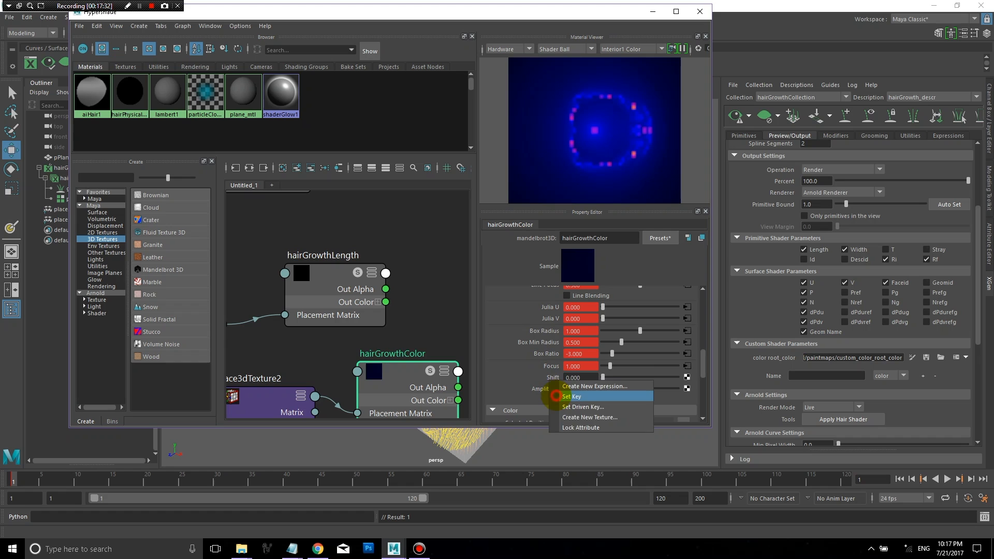
left_click(569, 397)
right_click(543, 389)
left_click(564, 408)
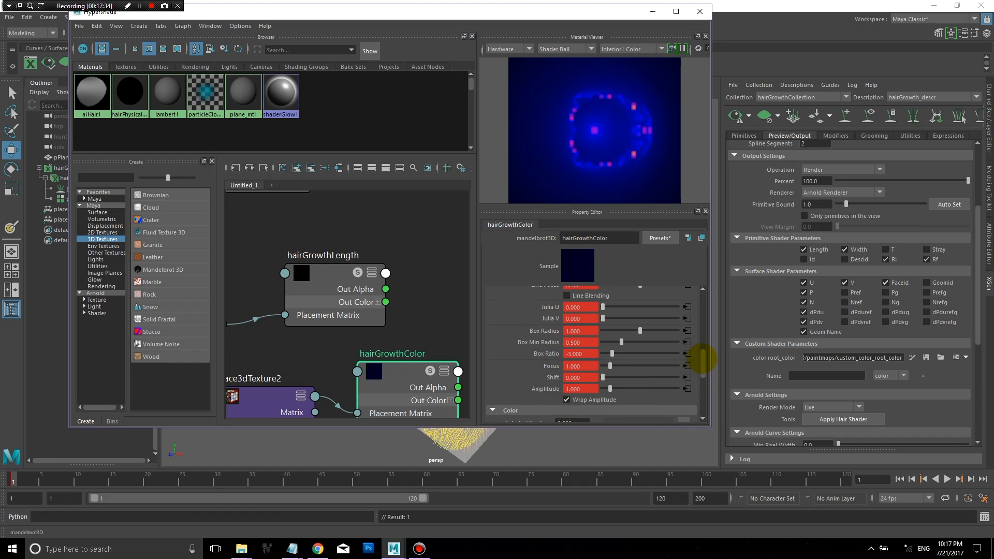
Try to key the Selected Position and Selected Color of the hairGrowthColor texture's Color ramp.
left_click_drag(702, 359, 702, 371)
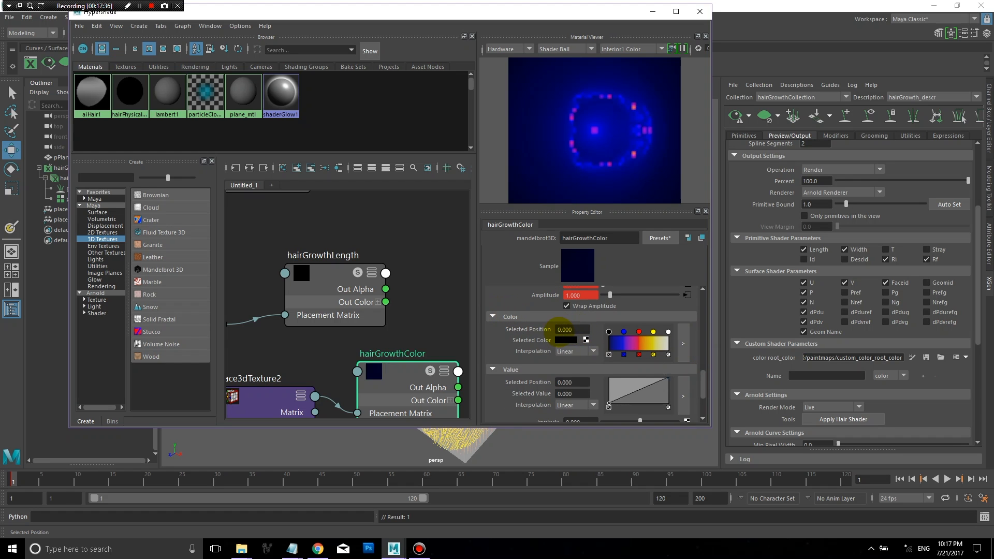
right_click(541, 329)
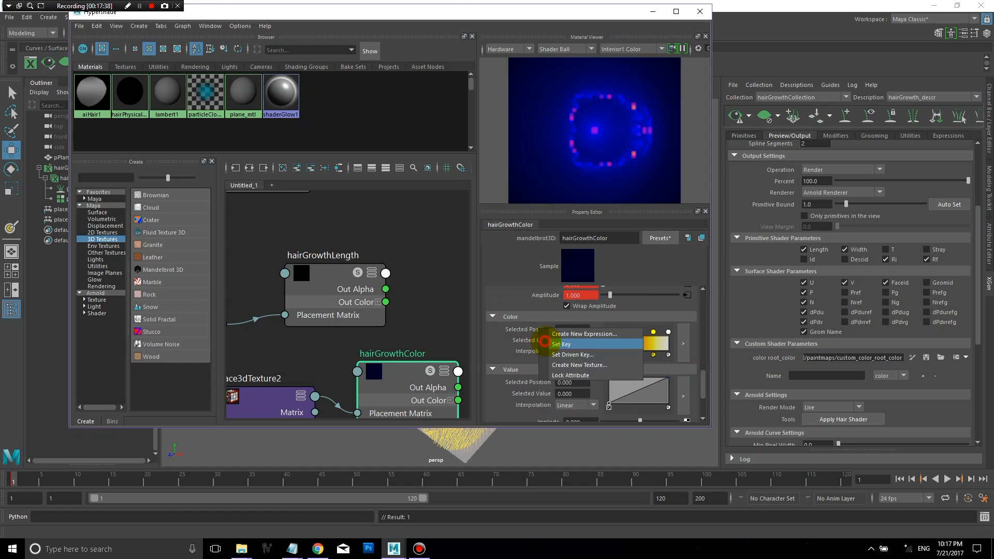
left_click(555, 341)
right_click(545, 339)
left_click(539, 349)
right_click(536, 353)
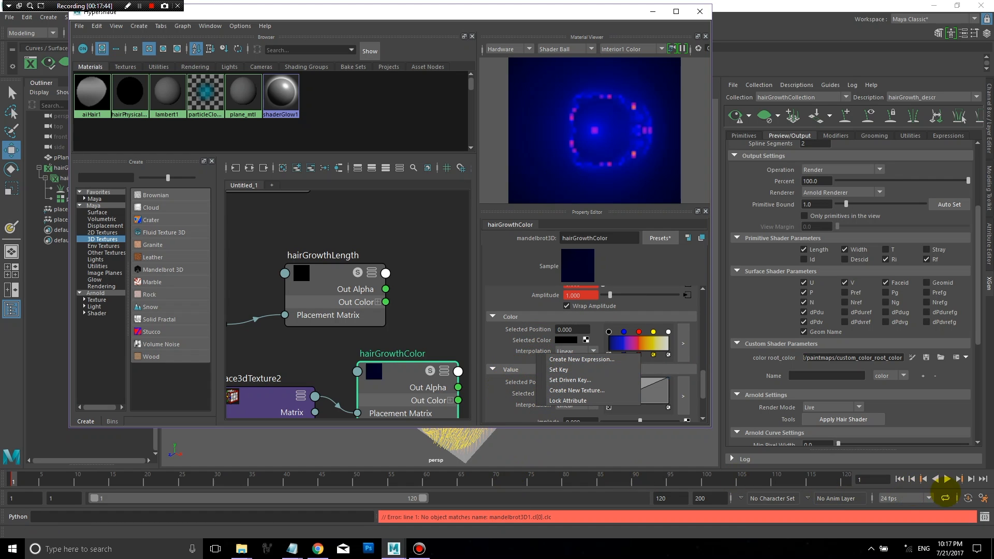
Turn on automatic keyframing and go to frame 120, with the start of the Mandelbrot3D attributes in view.
left_click(965, 498)
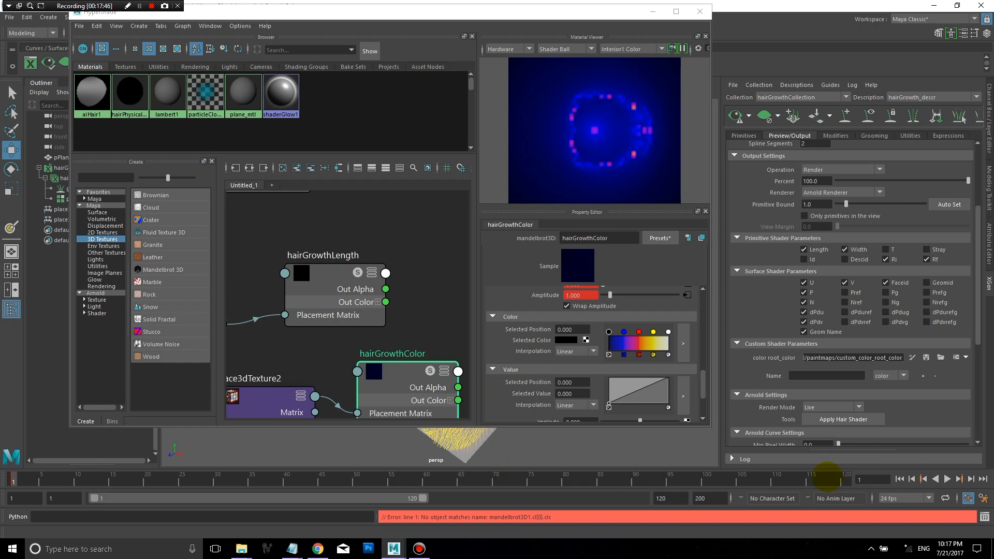
left_click(835, 476)
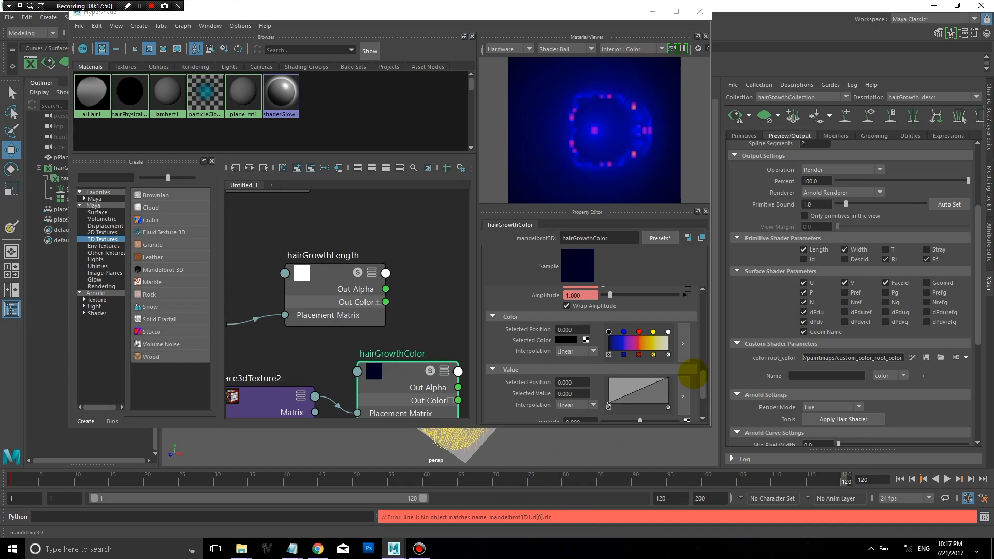
left_click_drag(703, 382, 702, 295)
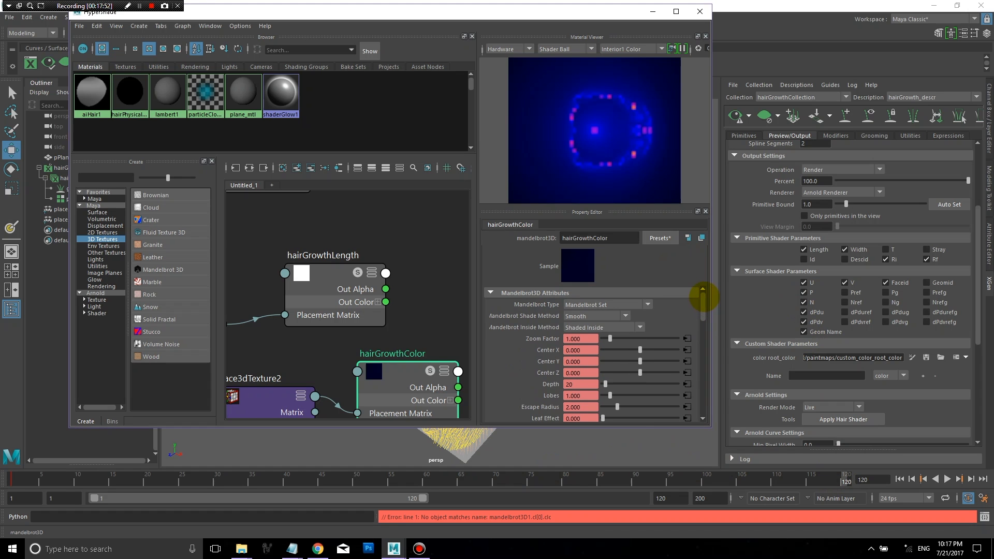
Set hairGrowthColor at frame 120 to Zoom Factor 1.748, Center X 38.462, Depth 500, Lobes 10, Escape Radius 3.357 and Leaf Effect 0.266.
left_click_drag(611, 339, 654, 350)
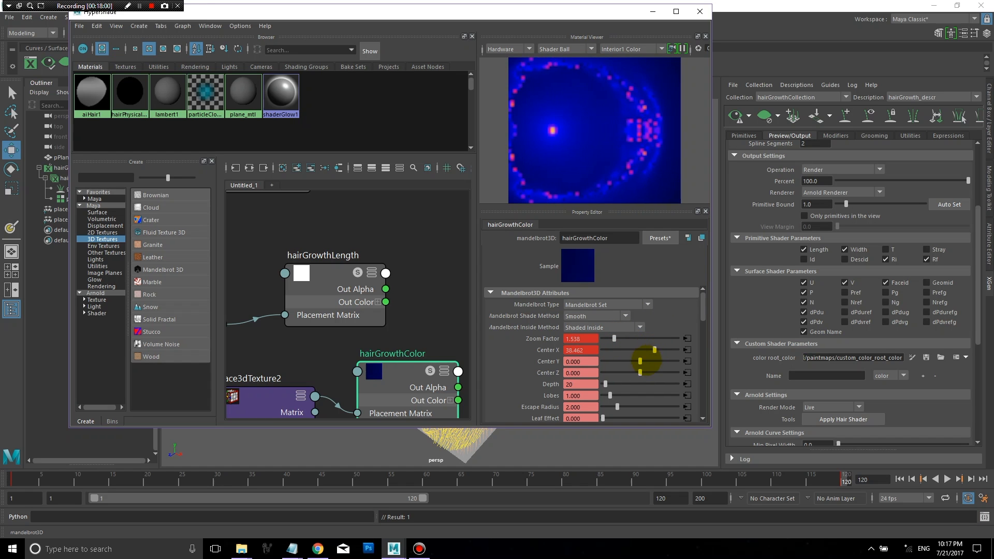
left_click_drag(606, 384, 694, 385)
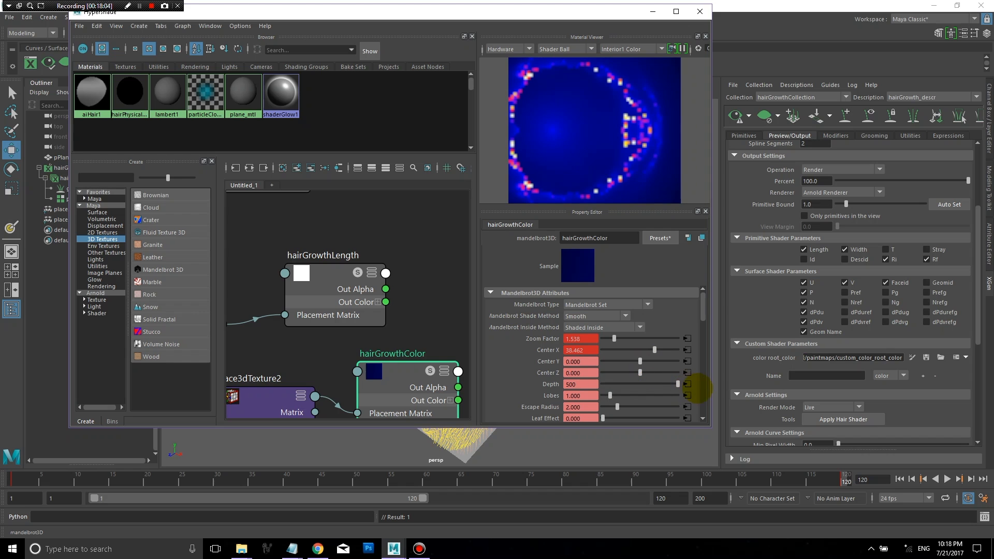
mouse_move(610, 396)
left_mouse_down()
mouse_move(678, 396)
mouse_move(603, 407)
mouse_move(626, 406)
left_mouse_up()
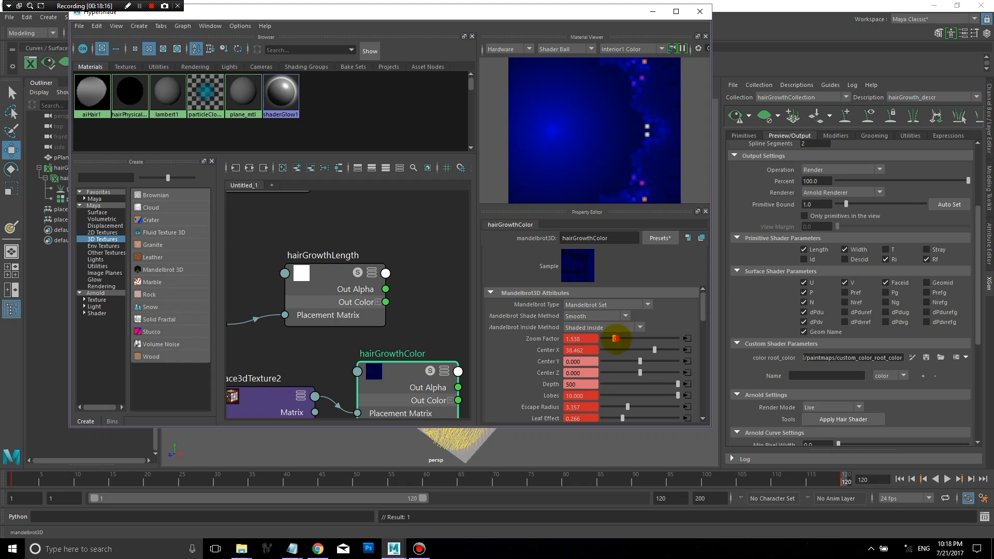
mouse_move(615, 339)
left_mouse_down()
mouse_move(628, 338)
mouse_move(615, 338)
left_mouse_up()
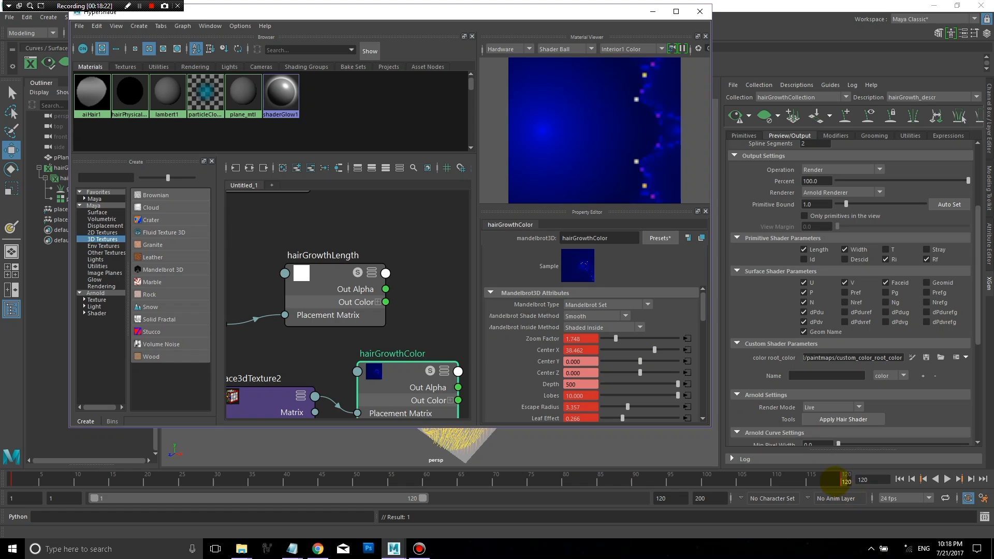
Preview the animated hairGrowthColor texture at several frames between 1 and 120, ending back at the first frame.
left_click(811, 477)
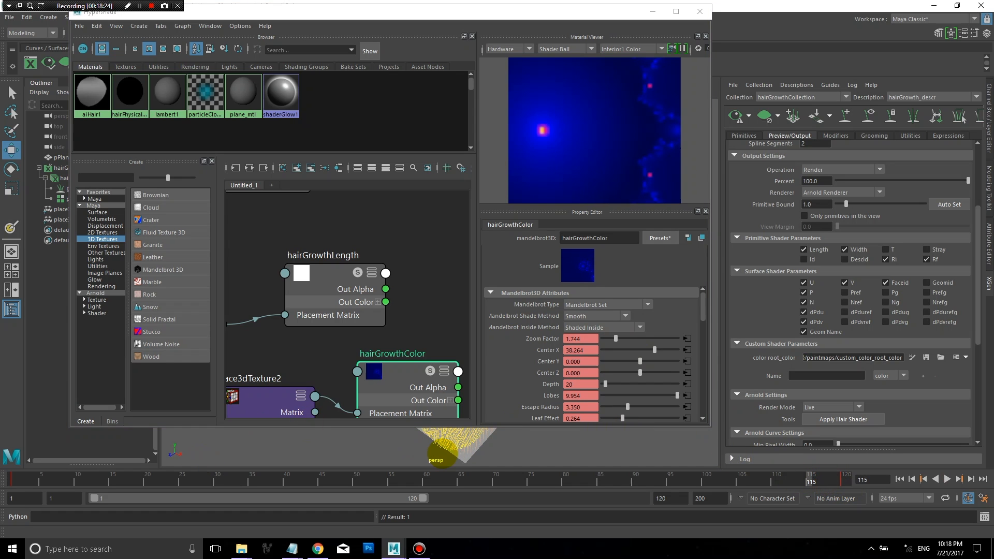
left_click(900, 479)
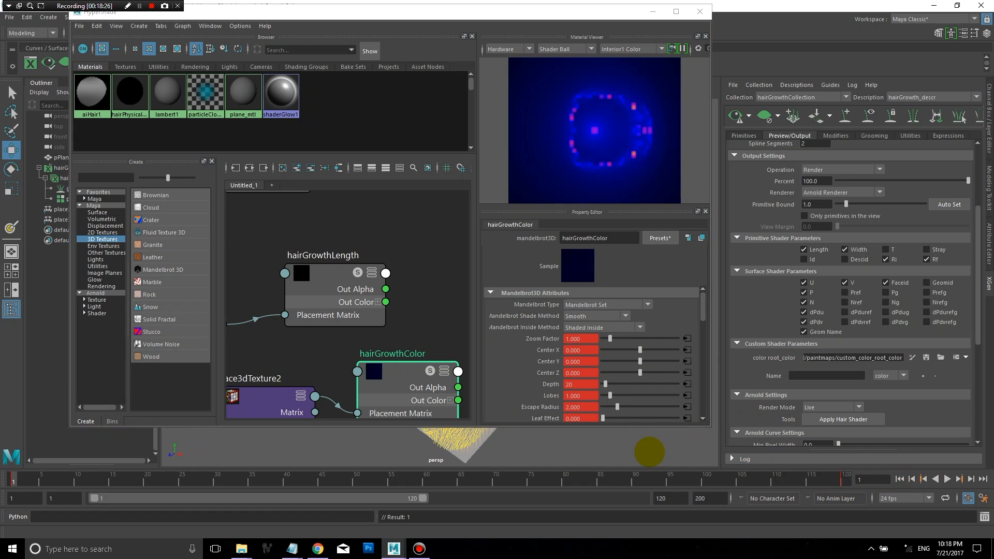
left_click(147, 476)
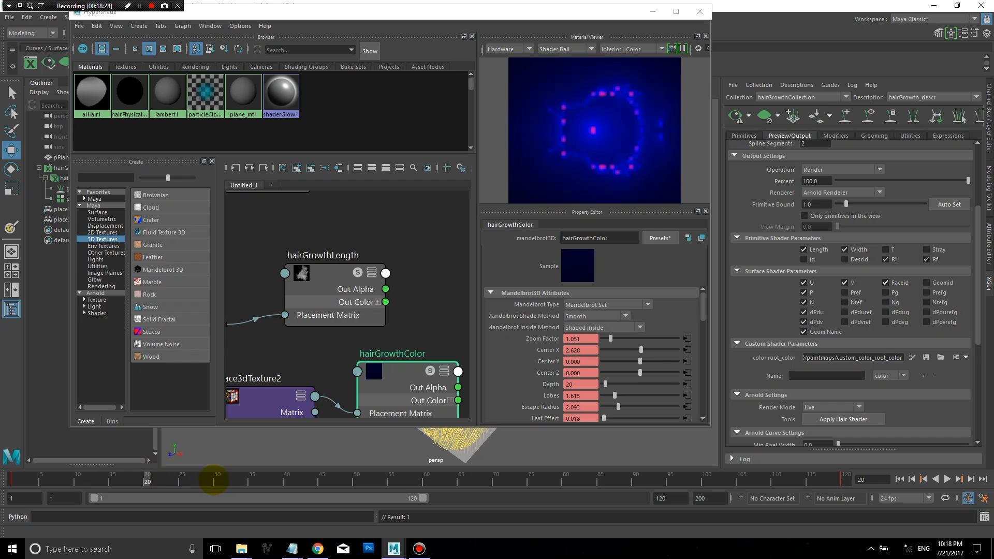
left_click(217, 480)
left_click(336, 479)
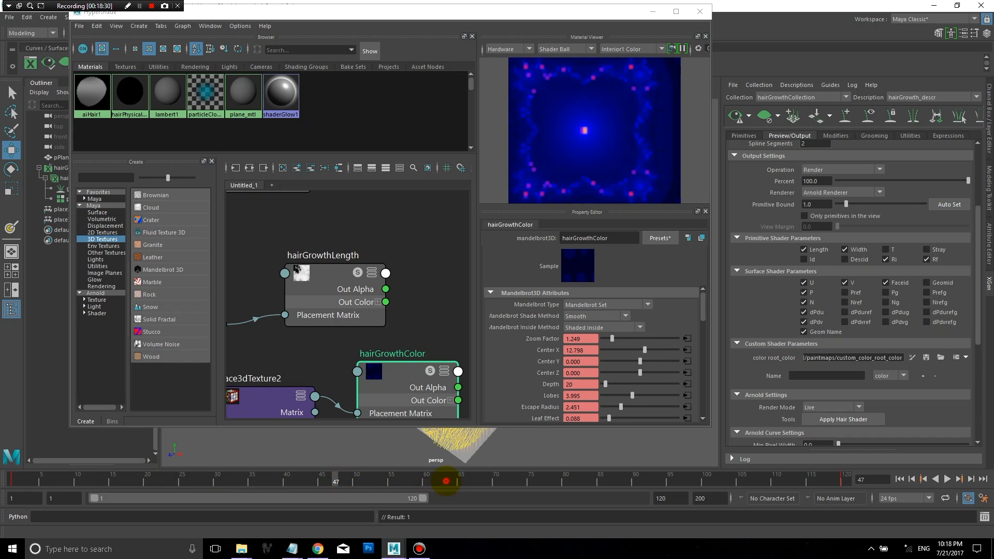
left_click(446, 481)
left_click(517, 480)
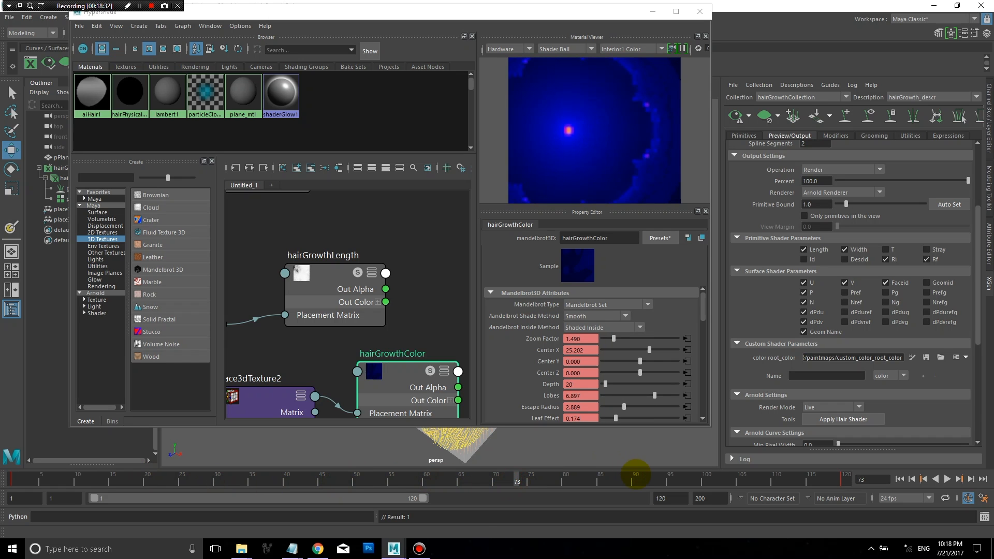
left_click(636, 477)
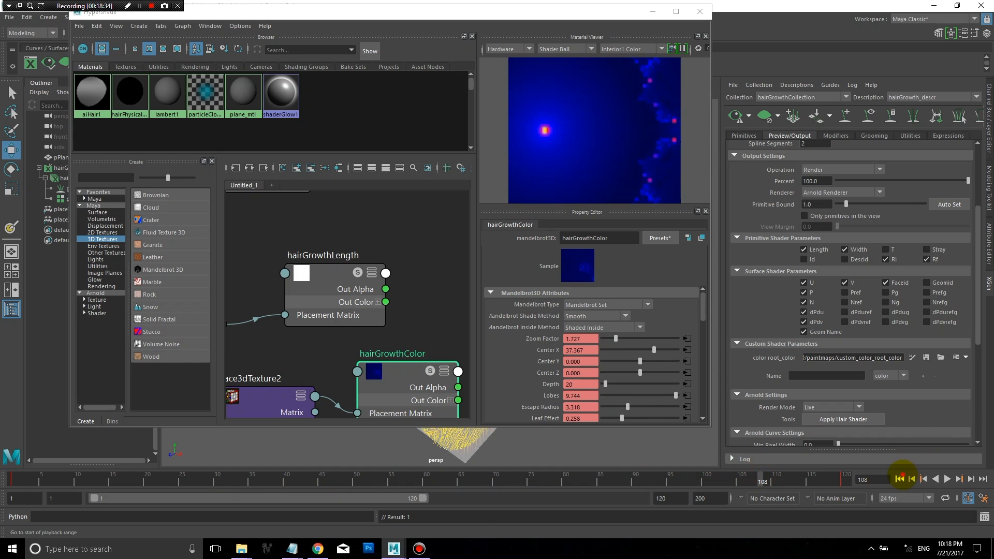
left_click(900, 479)
Shift the red and yellow stops of hairGrowthColor's Color ramp, placing yellow at position 0.878, and preview a few frames.
left_click_drag(703, 306, 703, 378)
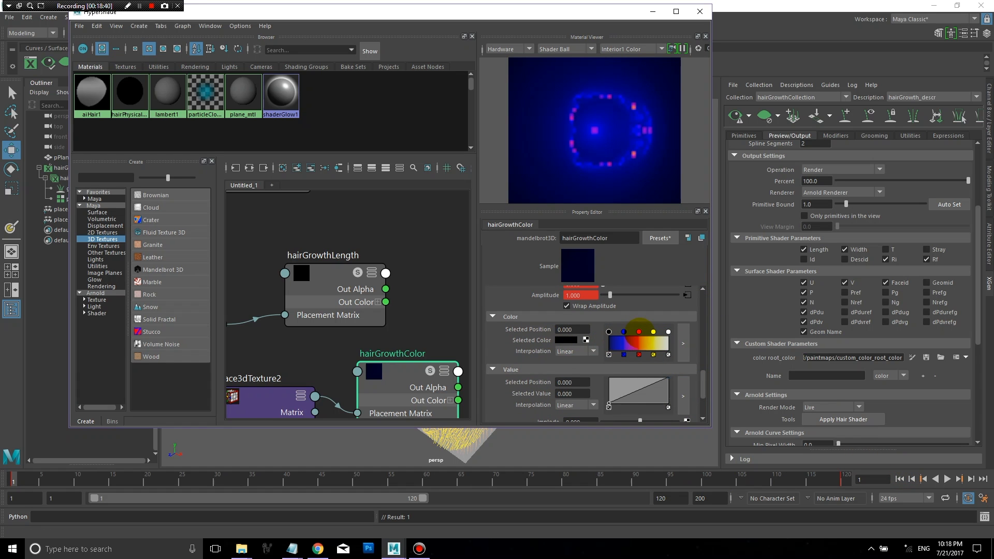
left_click_drag(640, 332, 661, 332)
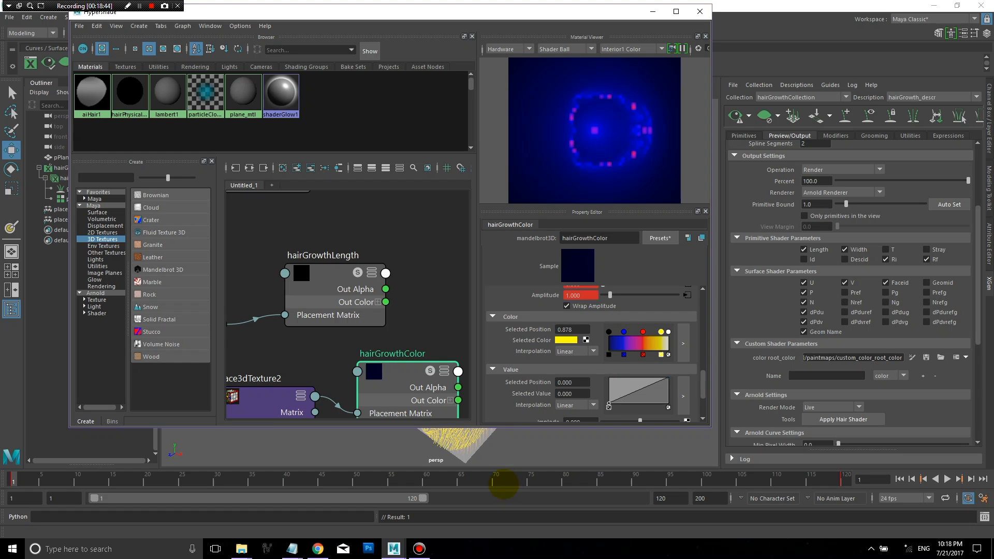
left_click_drag(503, 481, 408, 467)
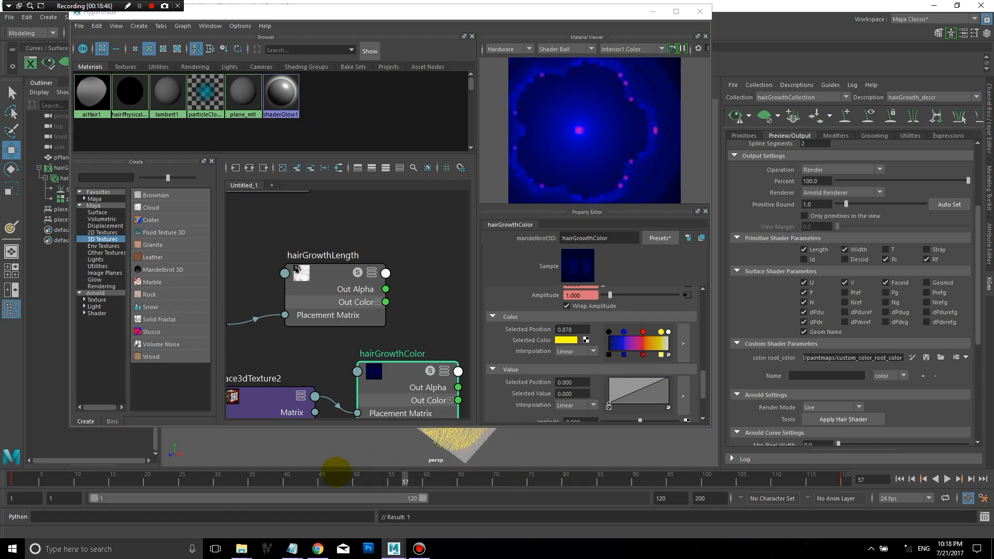
left_click(229, 479)
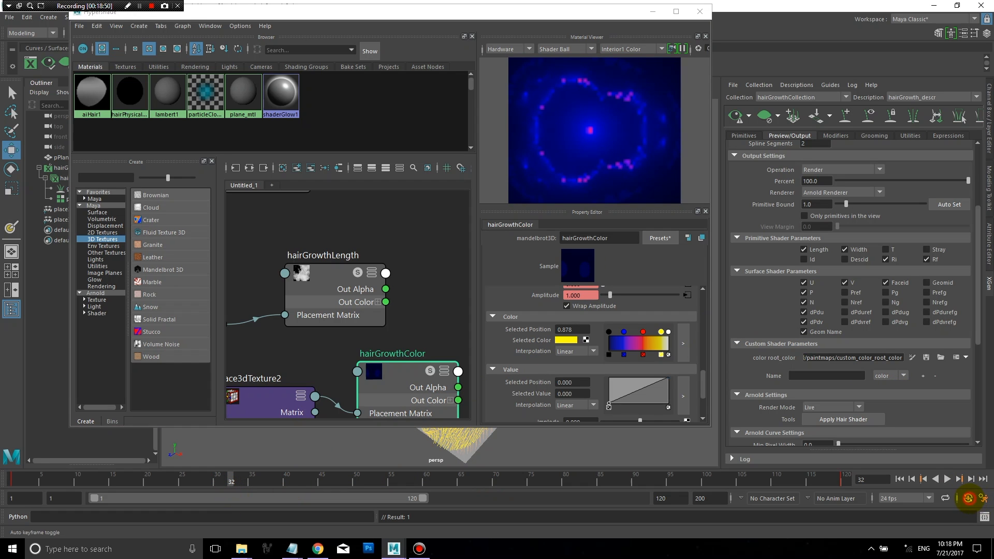
Turn off automatic keyframing and save the scene as hairGrowth_Xgen_v03.mb.
left_click(652, 12)
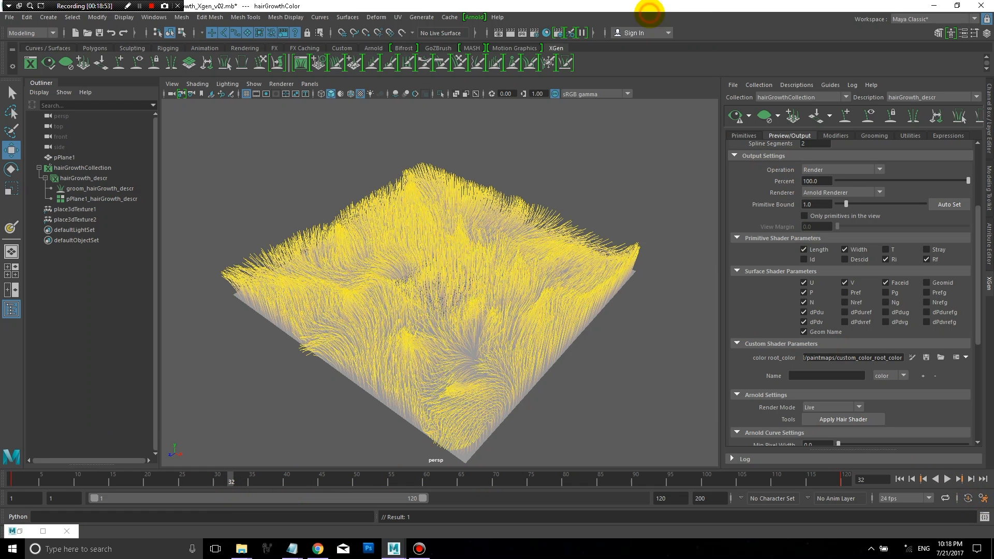
left_click(9, 17)
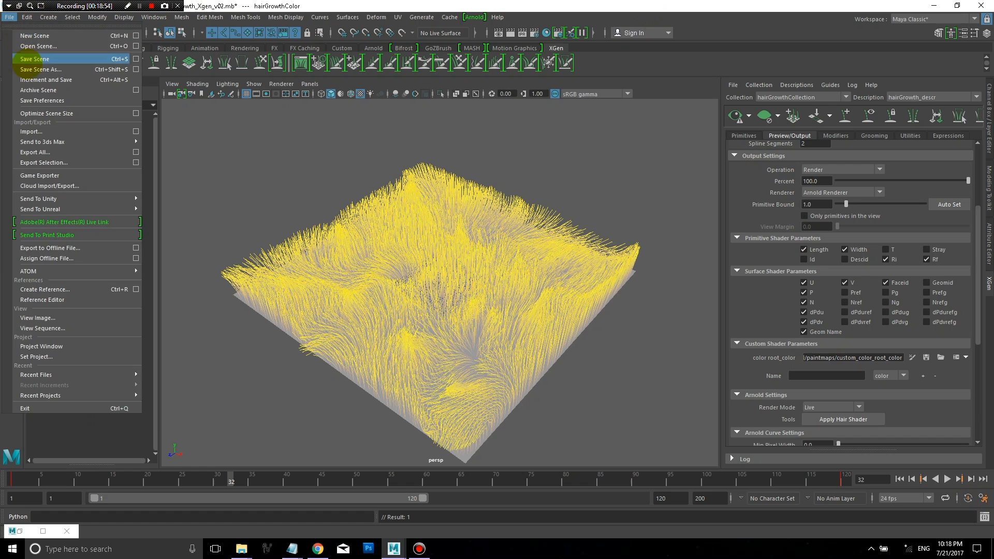
left_click(32, 68)
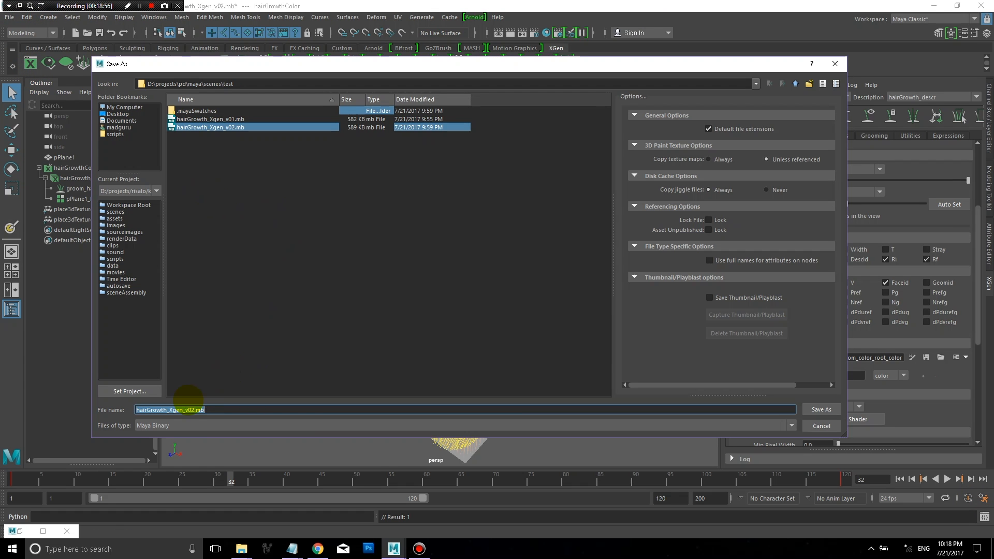
left_click_drag(191, 410, 195, 410)
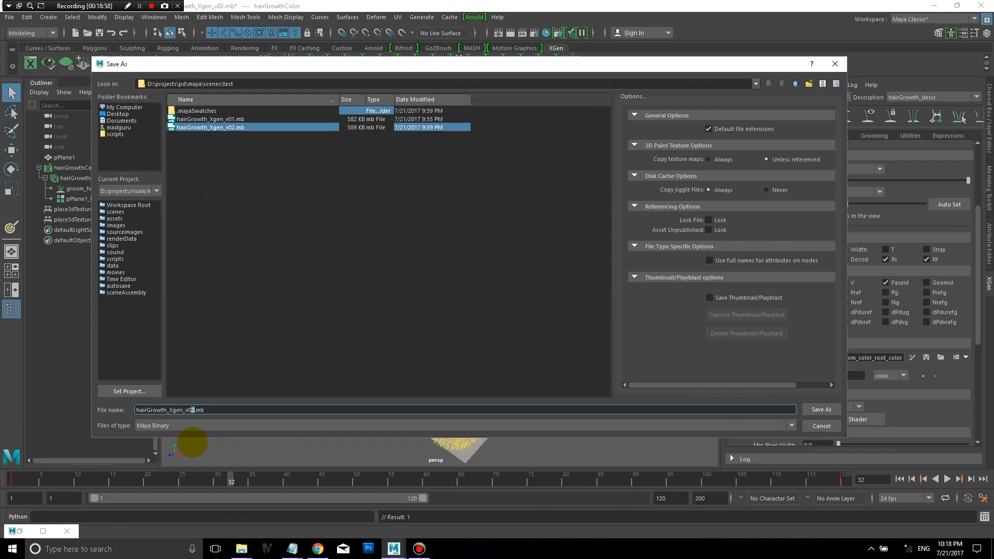
type("3")
key("Return")
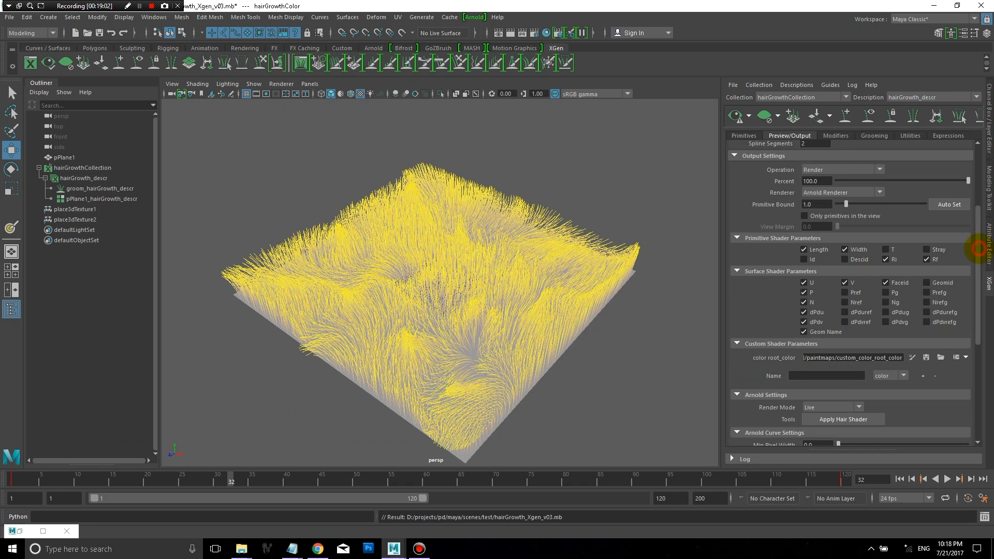
In the Render Texture Range options for hairGrowthColor, set the file format to jpg and the resolution to 1024 by 1024.
left_click_drag(979, 249, 977, 284)
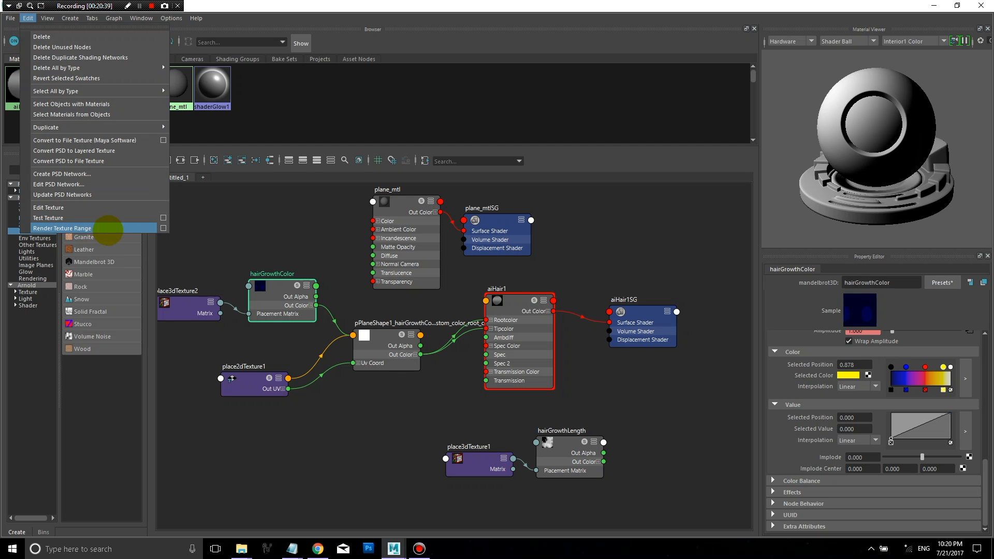
left_click(163, 228)
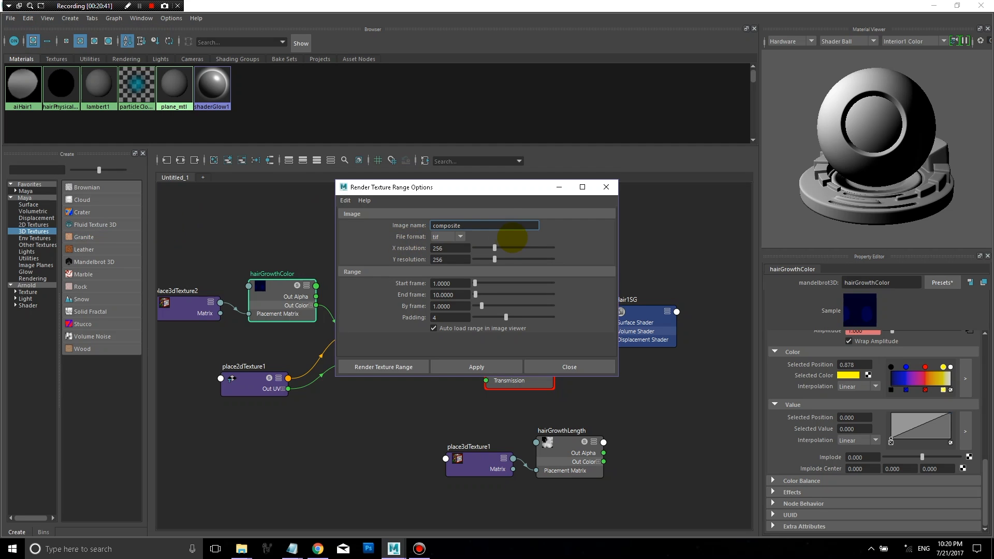
left_click(452, 236)
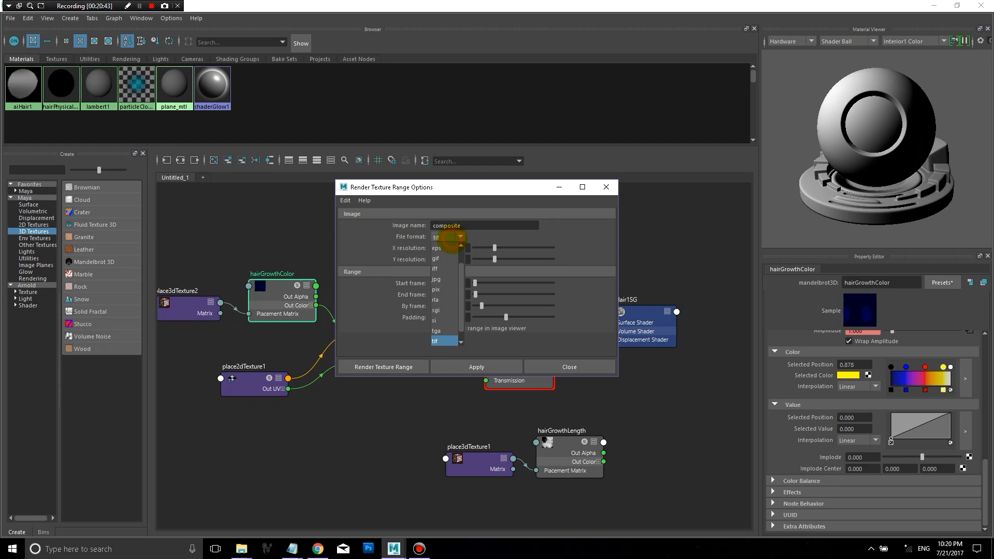
left_click(437, 279)
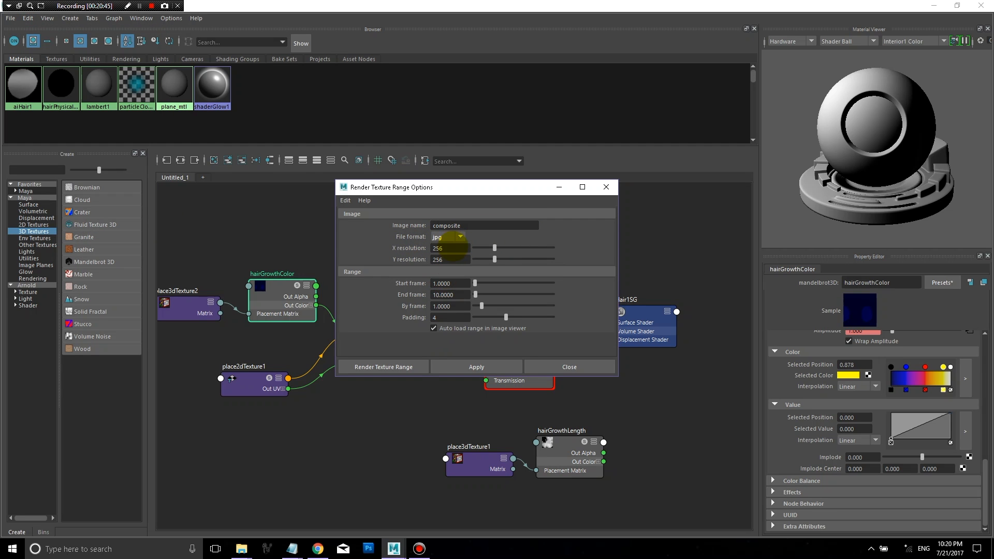
double_click(445, 248)
type("1")
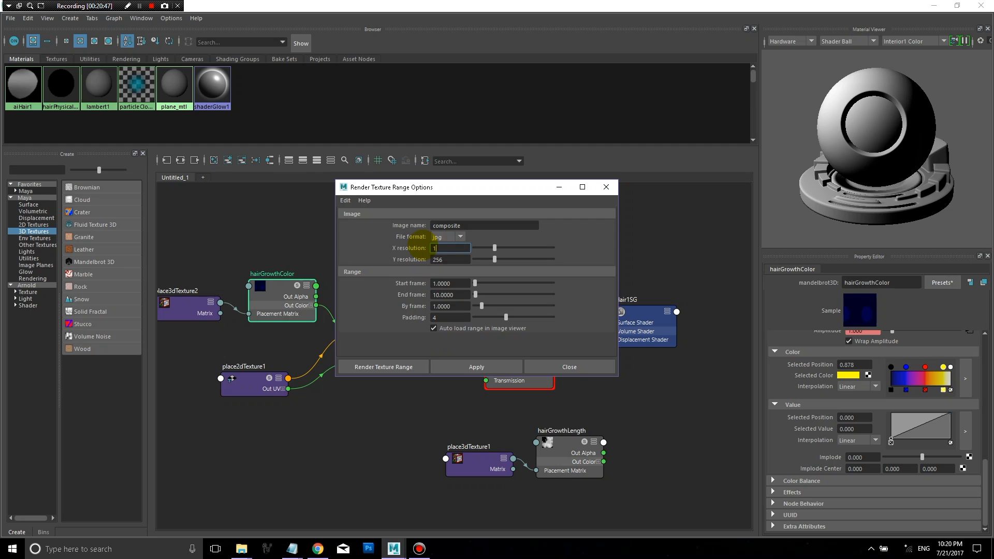
type("024")
key("Tab")
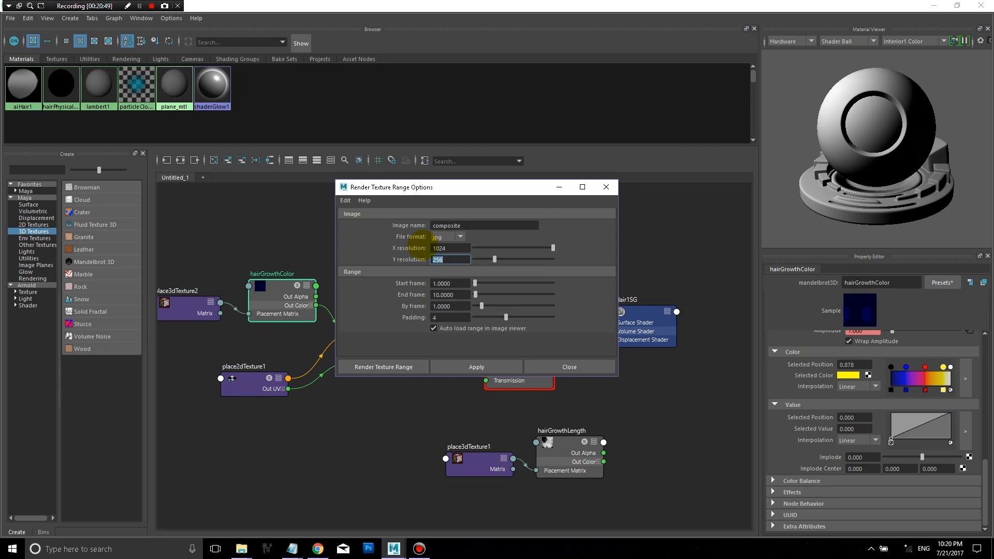
type("1024")
key("Tab")
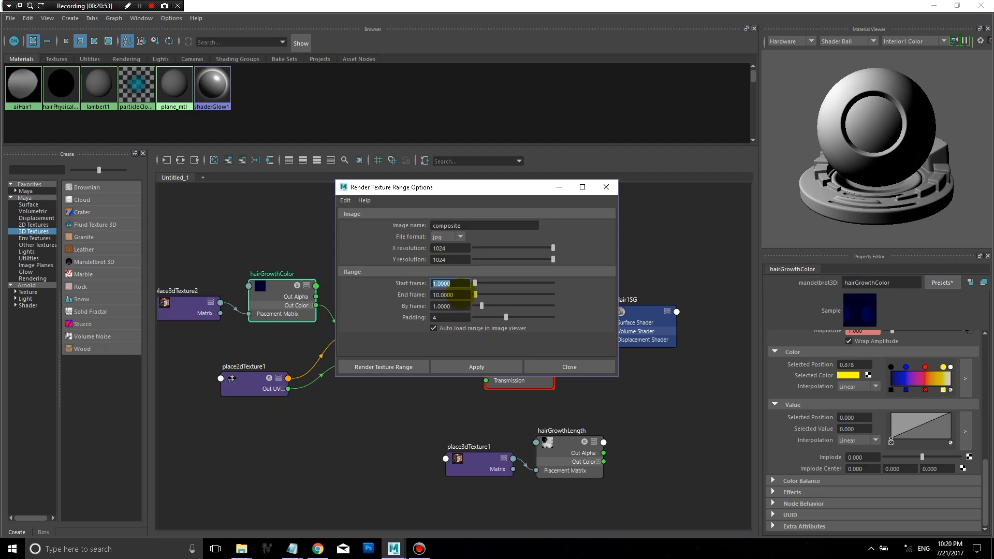
Set the texture range's end frame to 120 and its image name to hairGrowthColor.
left_click(463, 295)
type("120")
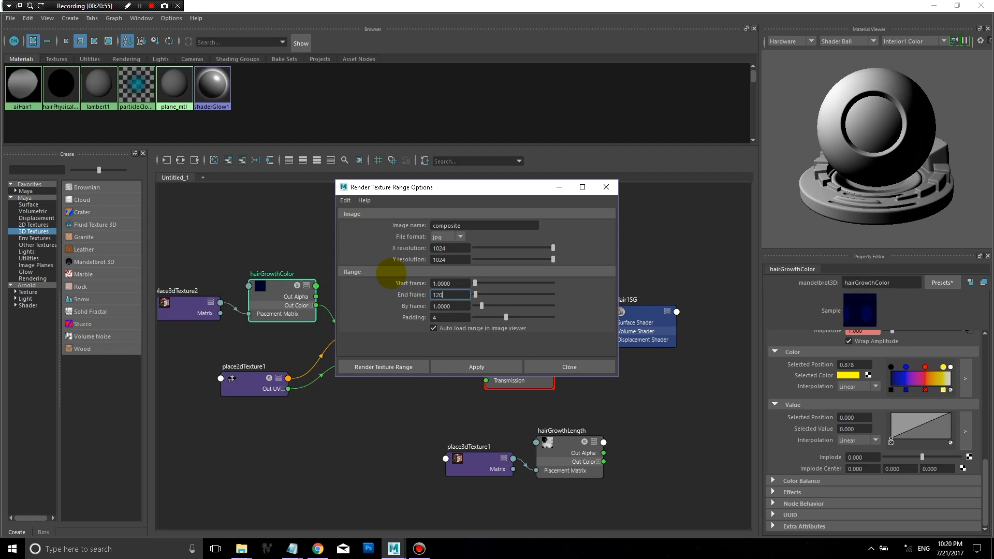
key("Tab")
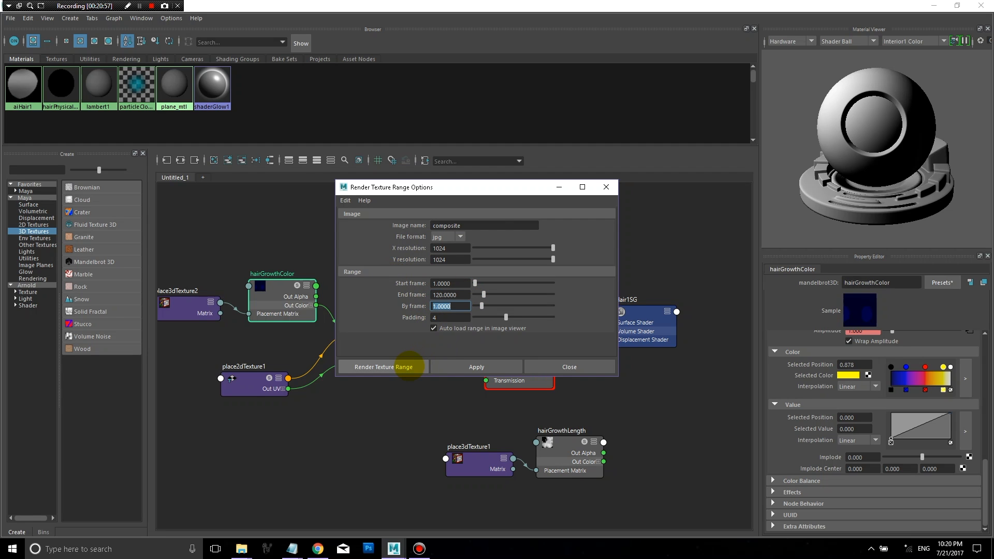
left_click(477, 225)
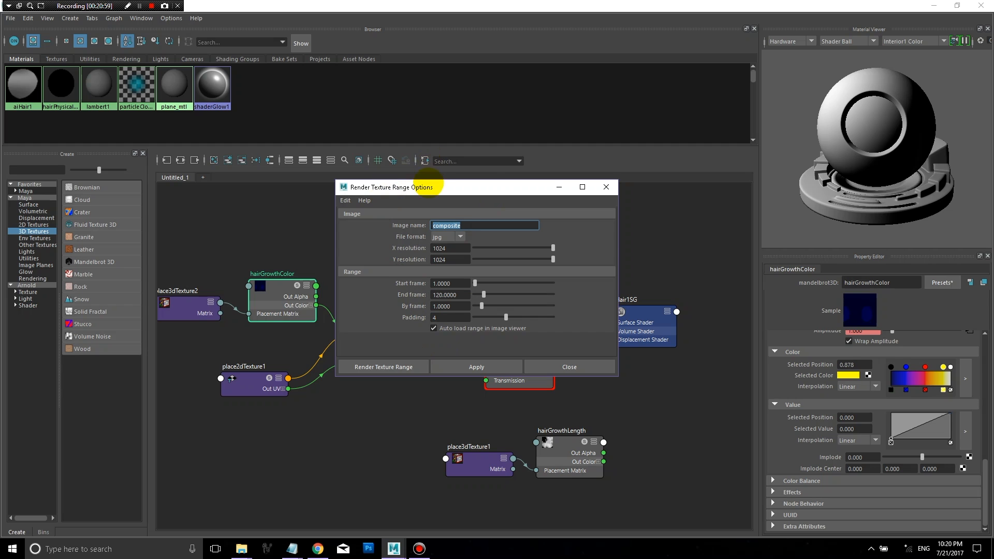
left_click_drag(433, 188, 374, 418)
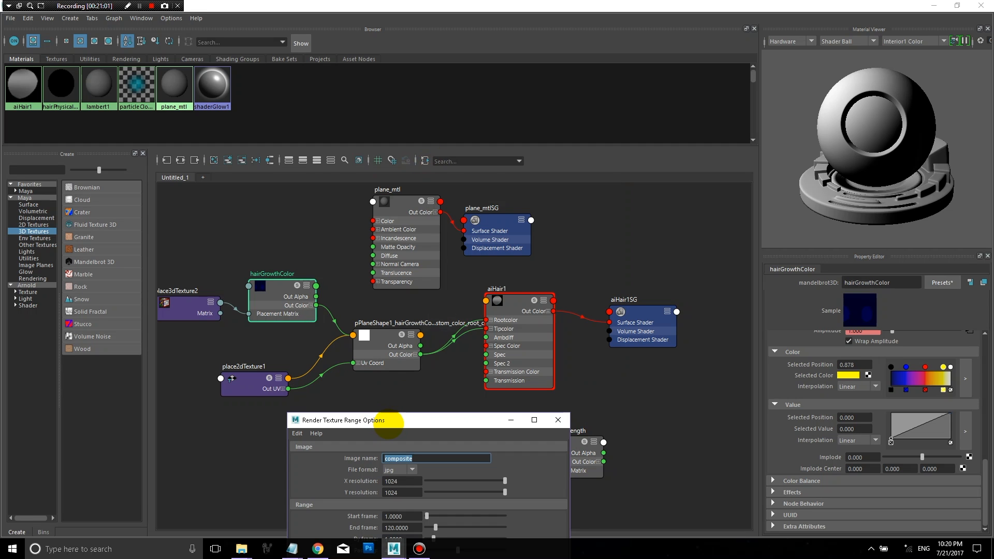
type("hairGrowthColor")
Render the hairGrowthColor texture range with automatic loading in the image viewer kept on.
left_click_drag(412, 421, 458, 284)
left_click(390, 463)
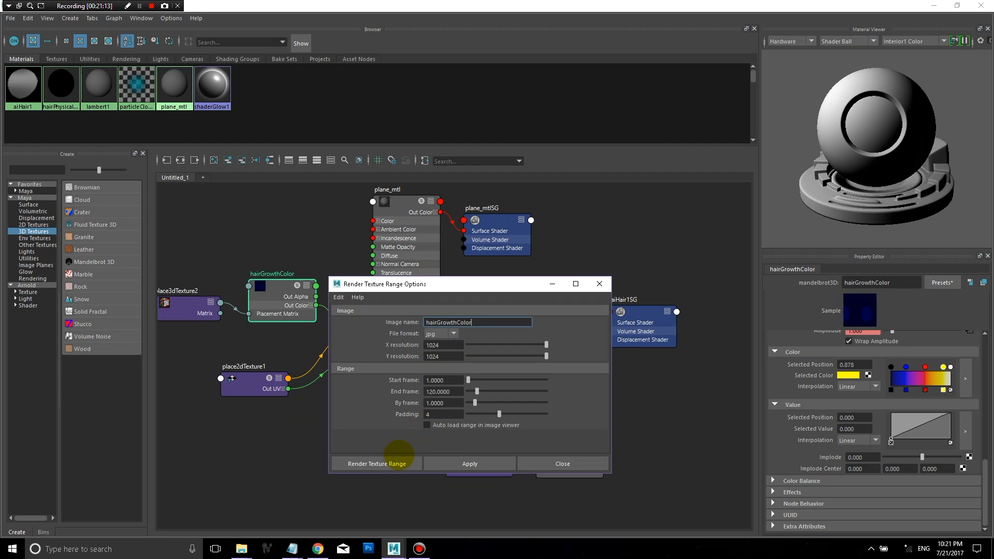
left_click(400, 462)
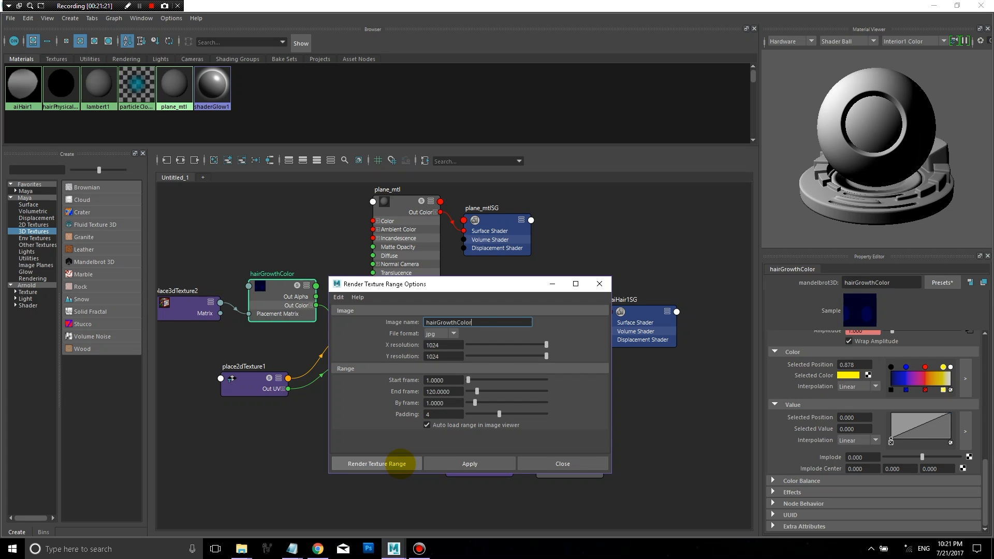
Render the hairGrowthLength texture as a jpg range for frames 1 to 120 with the image name hairGrowthLength.
left_click(47, 18)
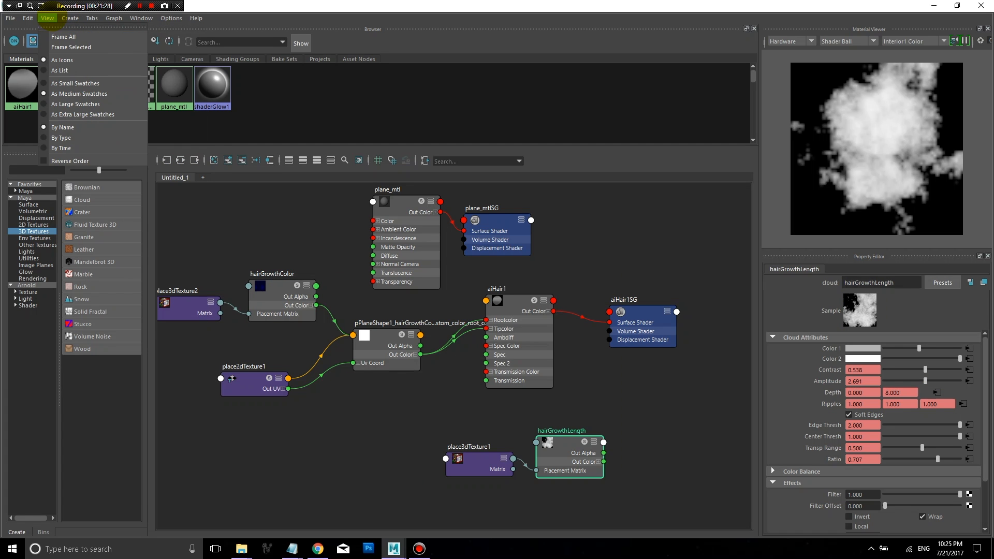
left_click(28, 18)
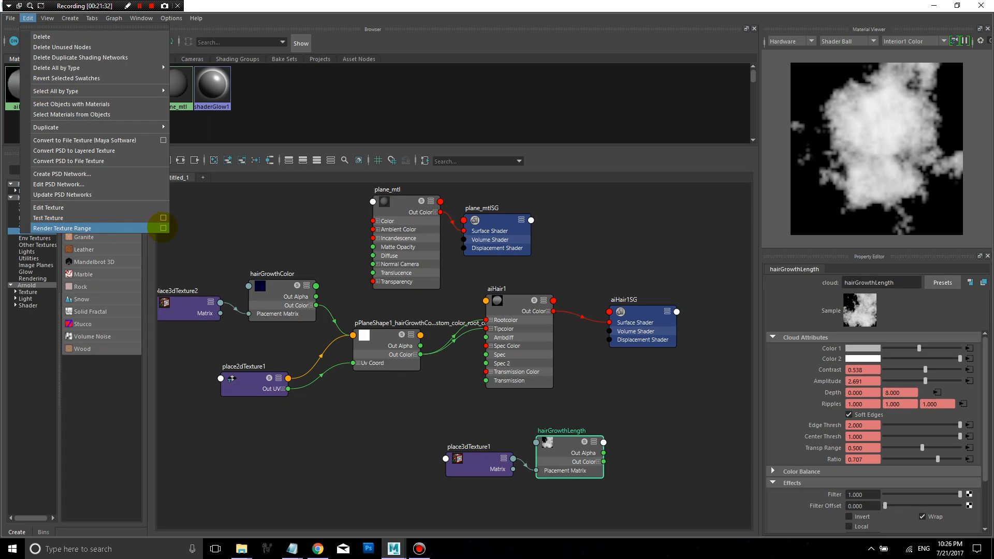
left_click(163, 228)
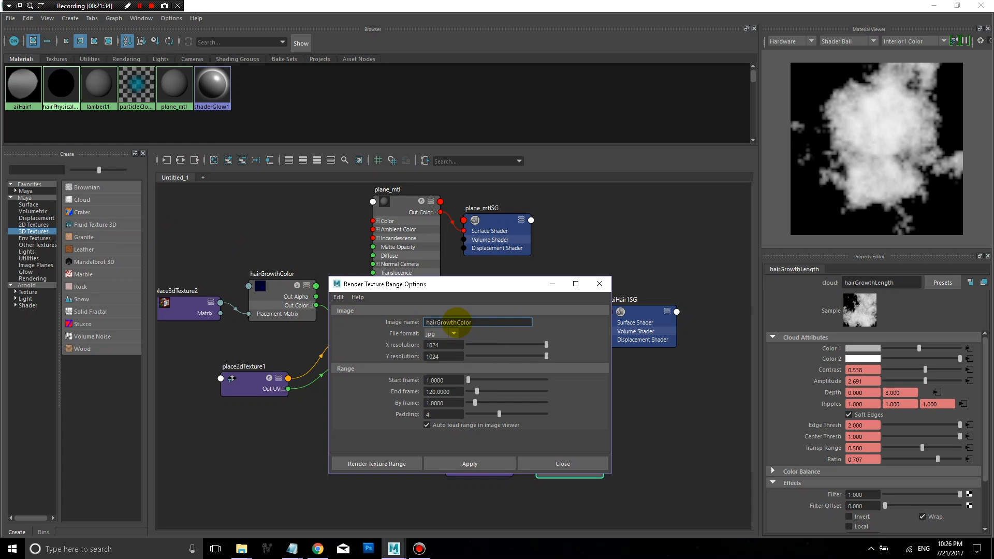
left_click_drag(456, 322, 490, 326)
type("Length")
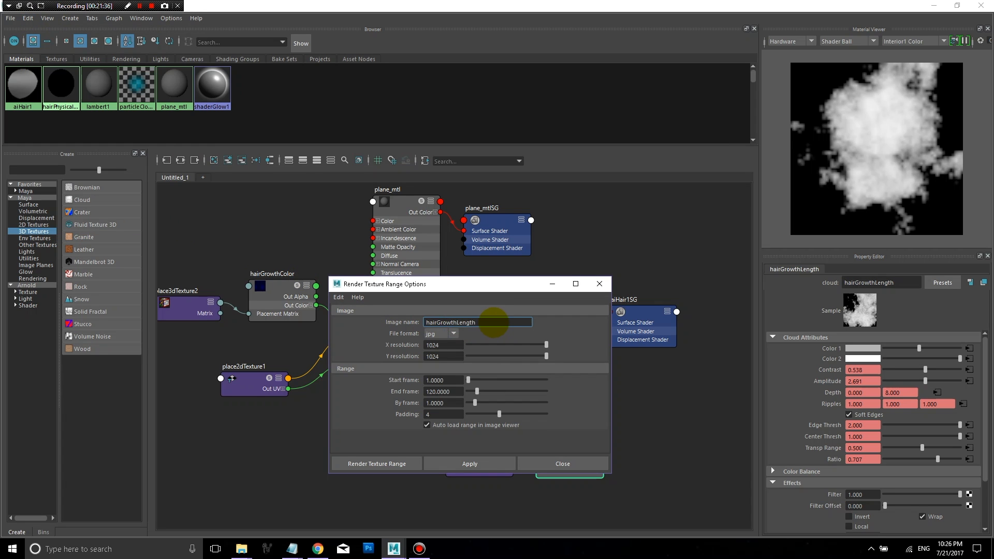
left_click(388, 463)
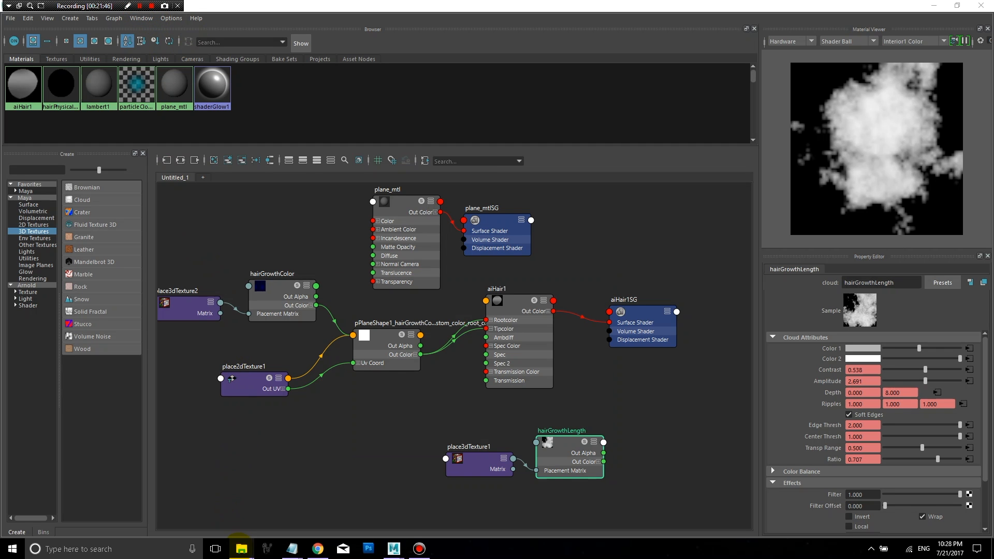
In the project's images folder in File Explorer, move all rendered hairGrowthLength images into the length folder.
left_click(241, 549)
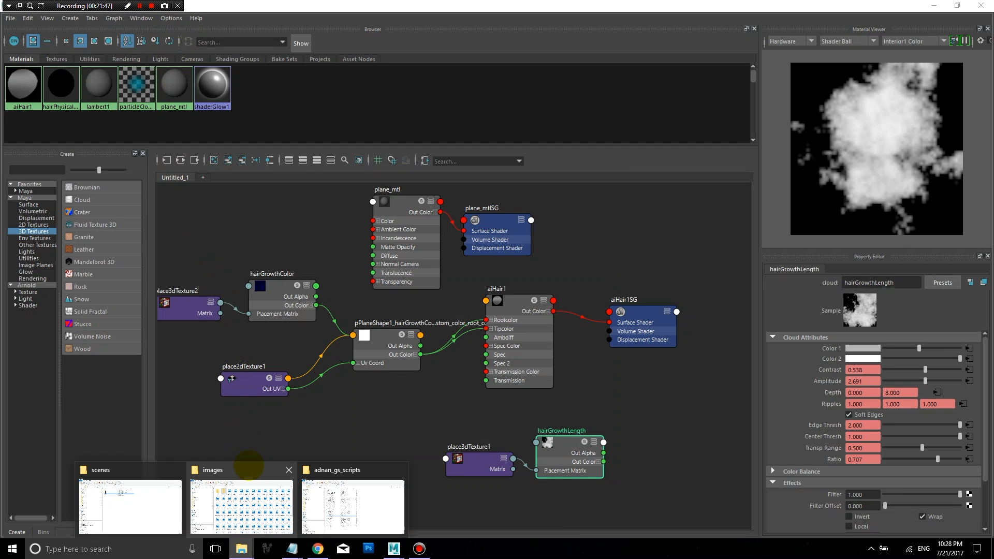
left_click(249, 465)
left_click(383, 129)
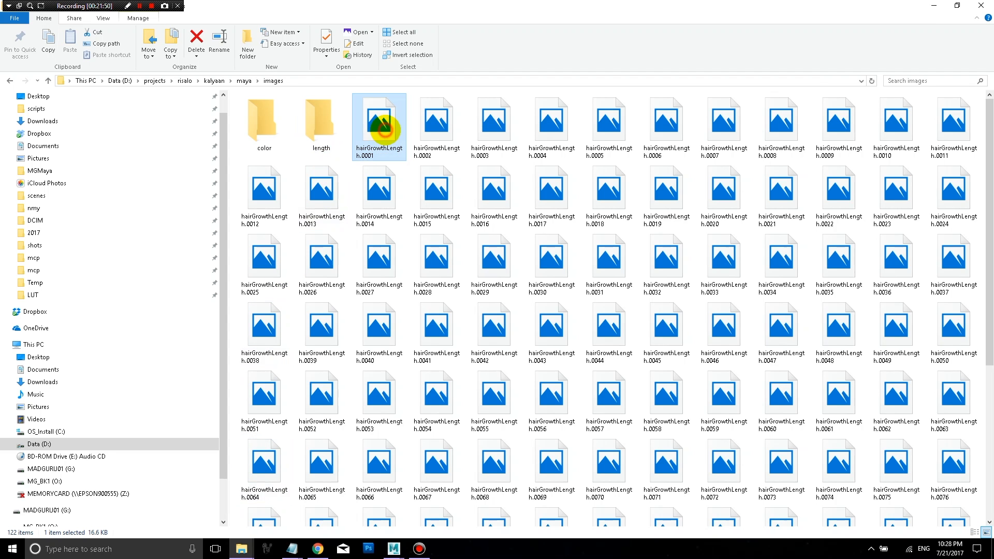
left_click_drag(987, 160, 983, 211)
left_click(515, 485, "shift")
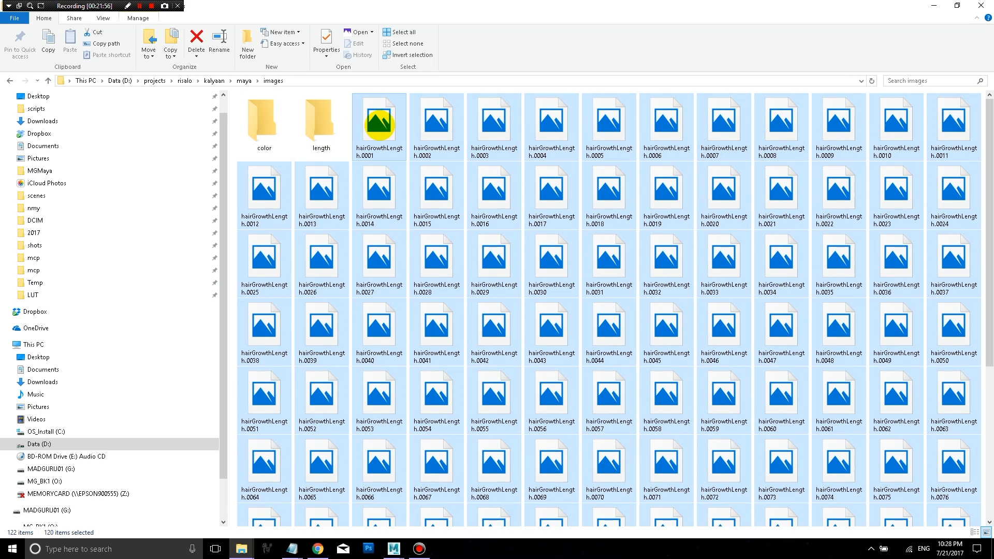
left_click_drag(380, 124, 327, 124)
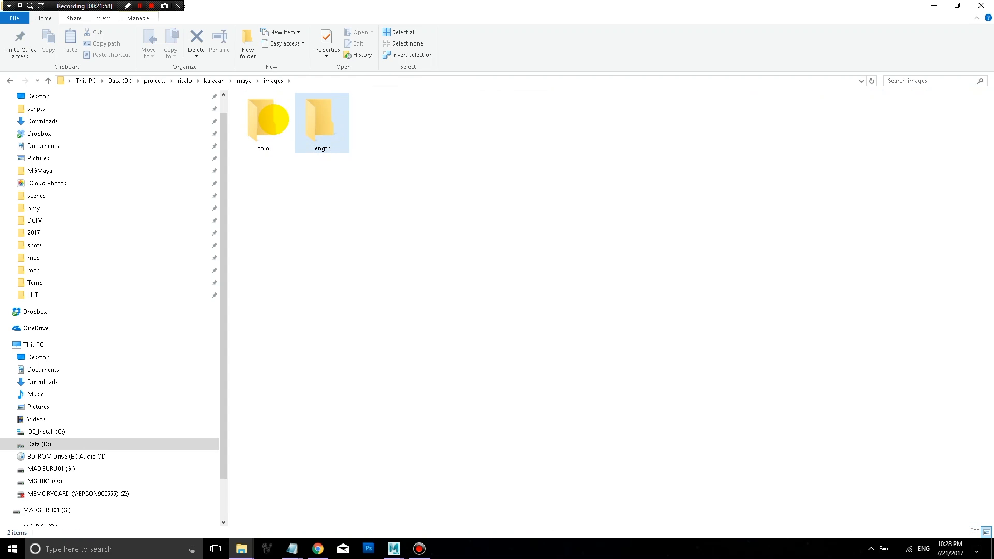
Open the first image in the color folder and step through the rendered hairGrowthColor frames.
double_click(269, 119)
double_click(262, 121)
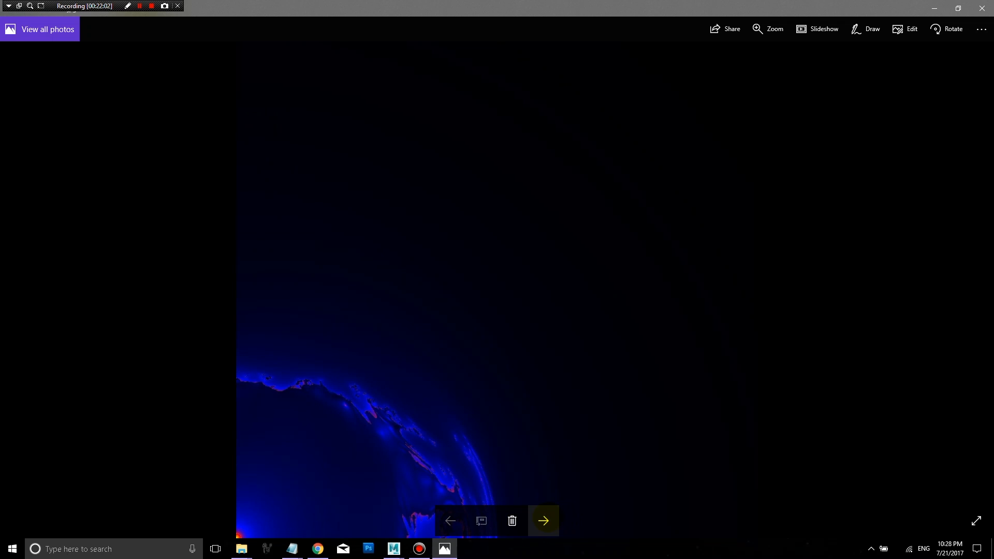
left_click(544, 520)
left_click(544, 520)
left_click(544, 520)
left_click(545, 519)
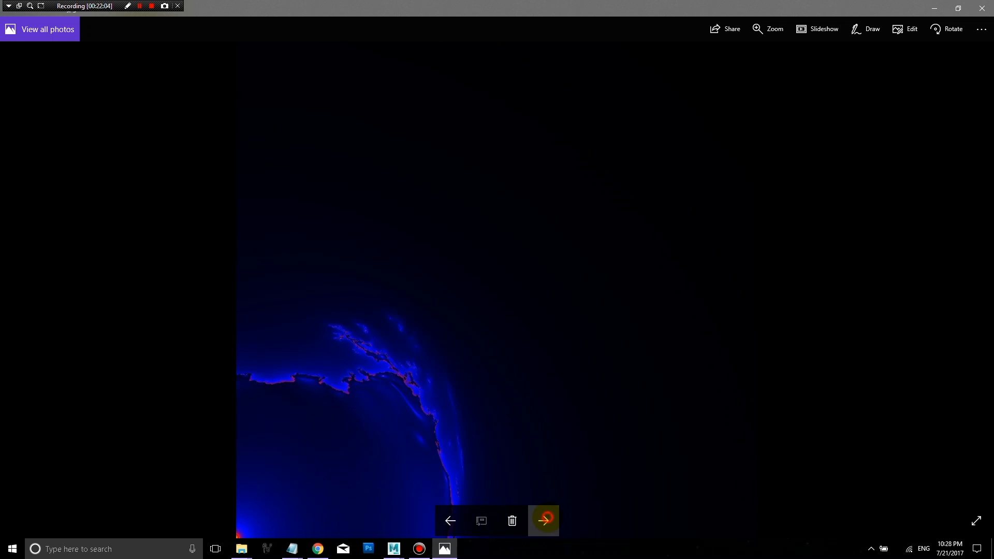
left_click(545, 519)
left_click(545, 519)
left_click(546, 518)
left_click(546, 518)
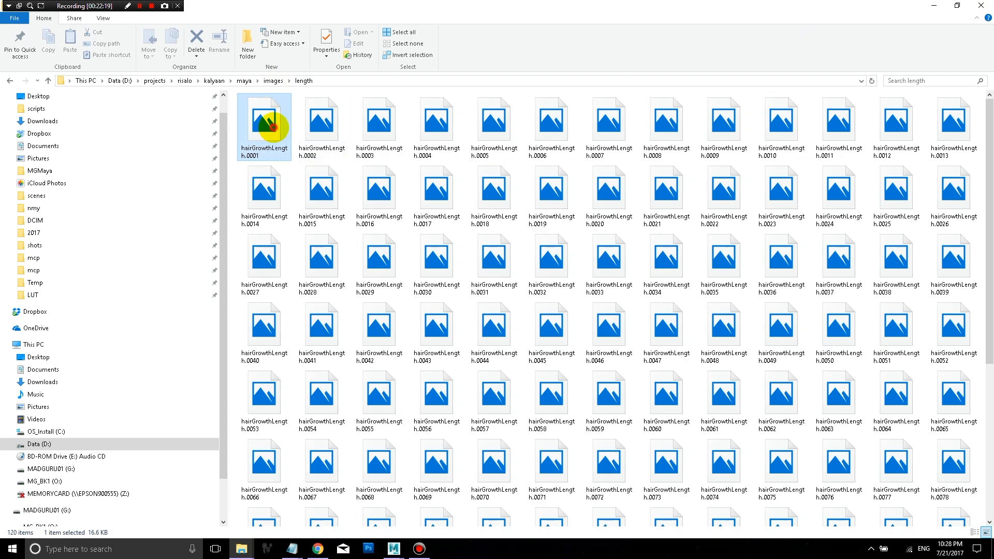
Open hairGrowthLength.0001 in the length folder and step through the rendered frames to check the cloud growth.
double_click(266, 122)
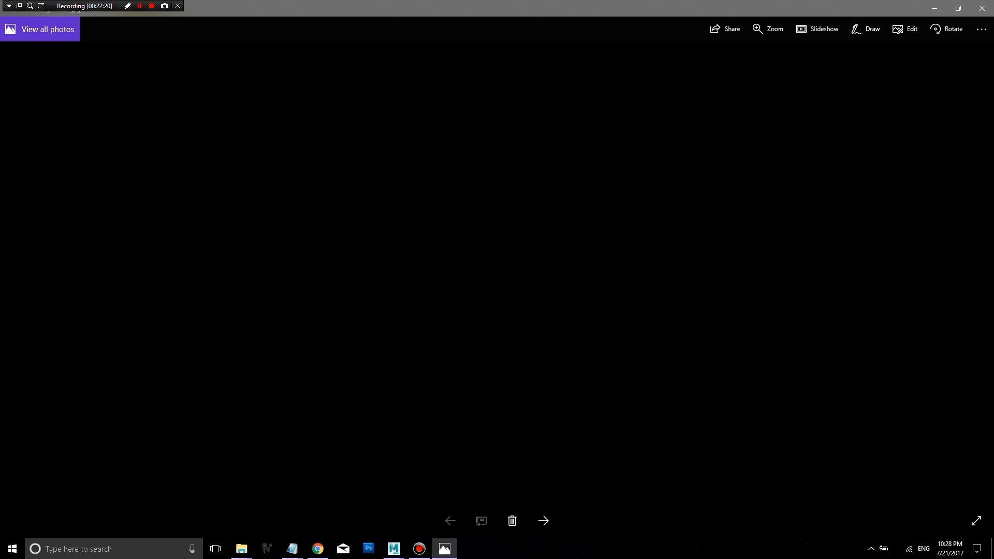
left_click(544, 524)
left_click(544, 525)
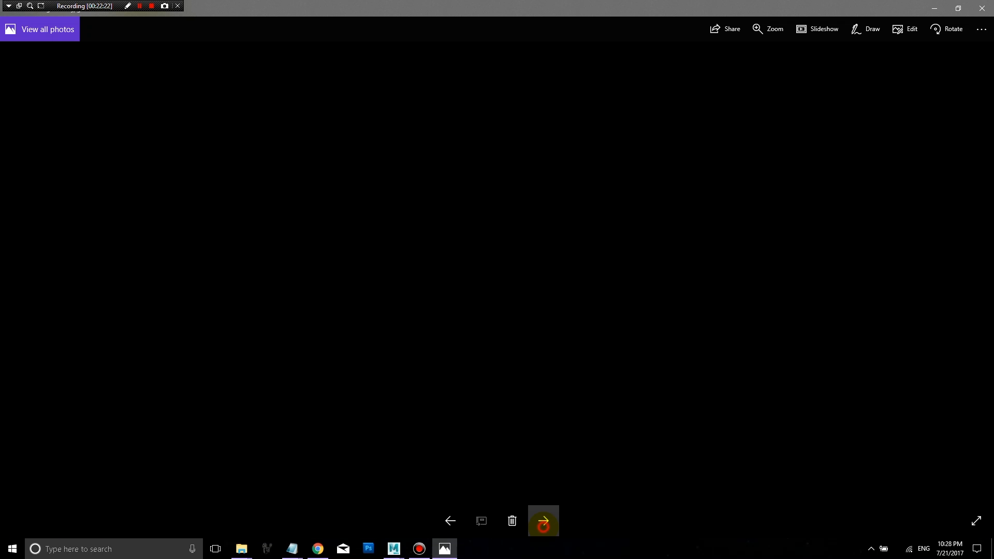
left_click(544, 525)
left_click(544, 525)
left_click(544, 526)
left_click(544, 526)
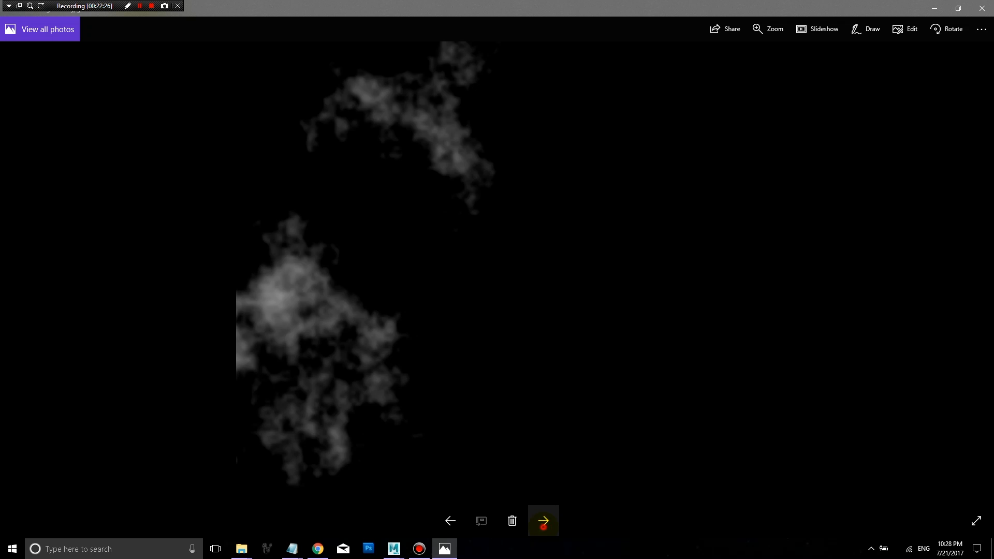
left_click(544, 525)
left_click(544, 526)
left_click(544, 526)
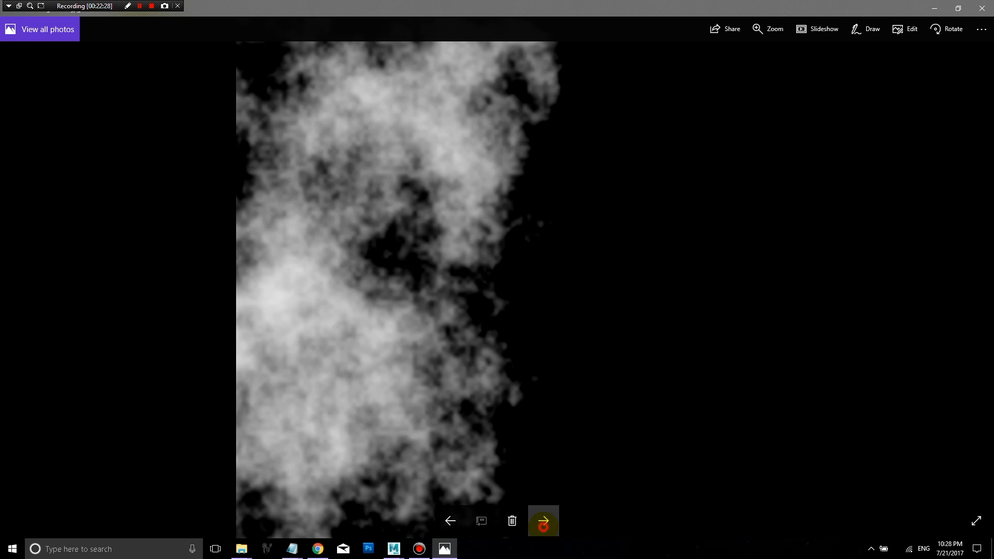
left_click(544, 526)
left_click(544, 526)
left_click(544, 525)
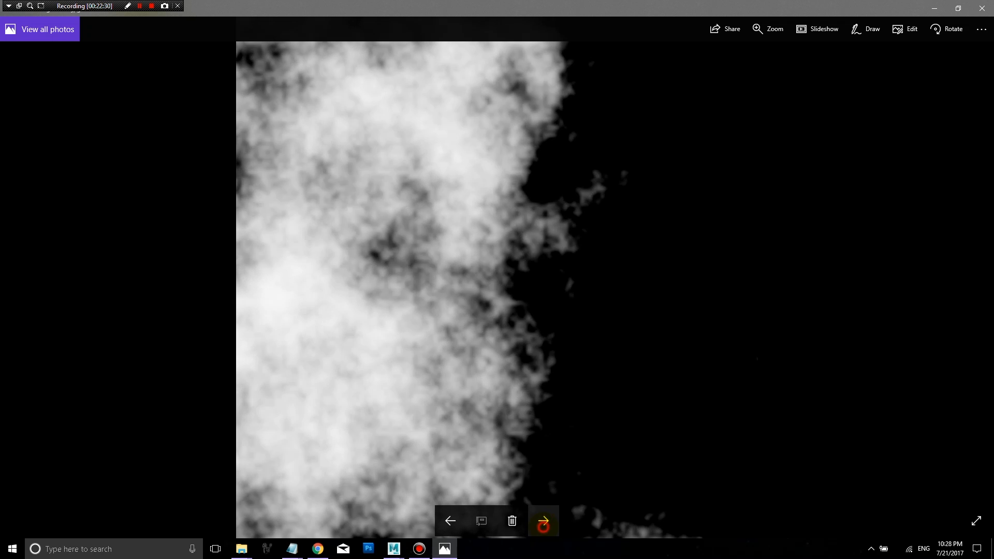
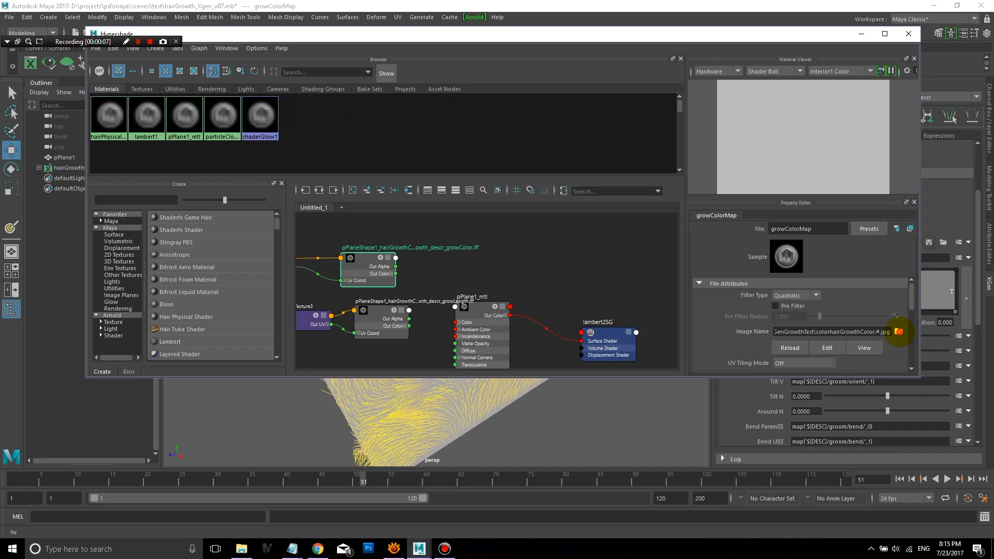
In Maya, load hairGrowthColor.0001.jpg from the xGenGrowthTest color folder as the growColorMap file texture's image.
left_click(899, 331)
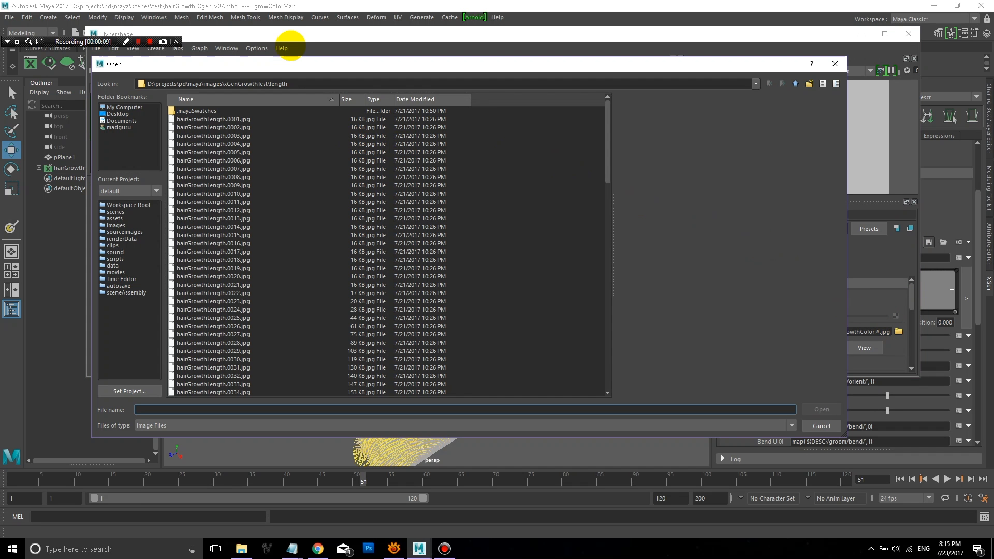
left_click(795, 83)
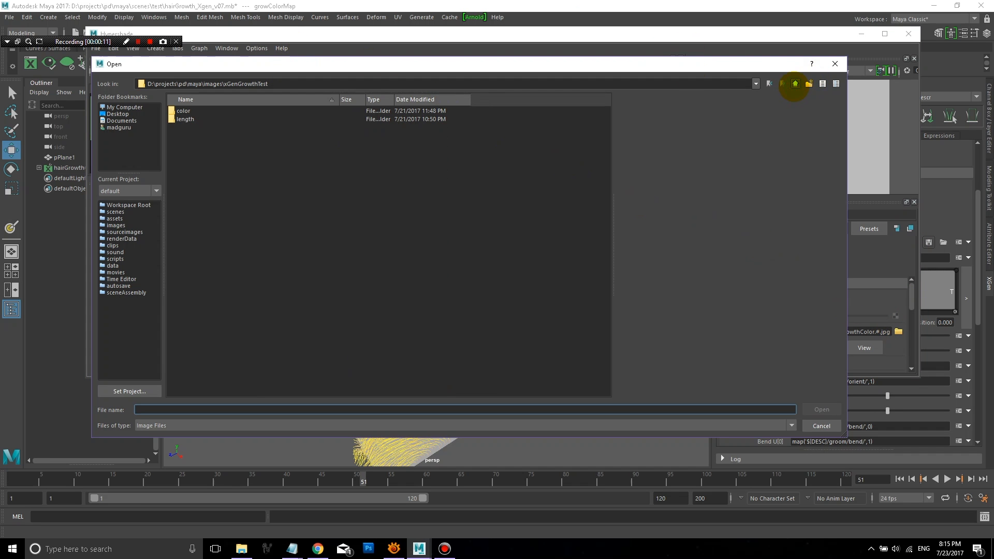
left_click(187, 110)
double_click(187, 111)
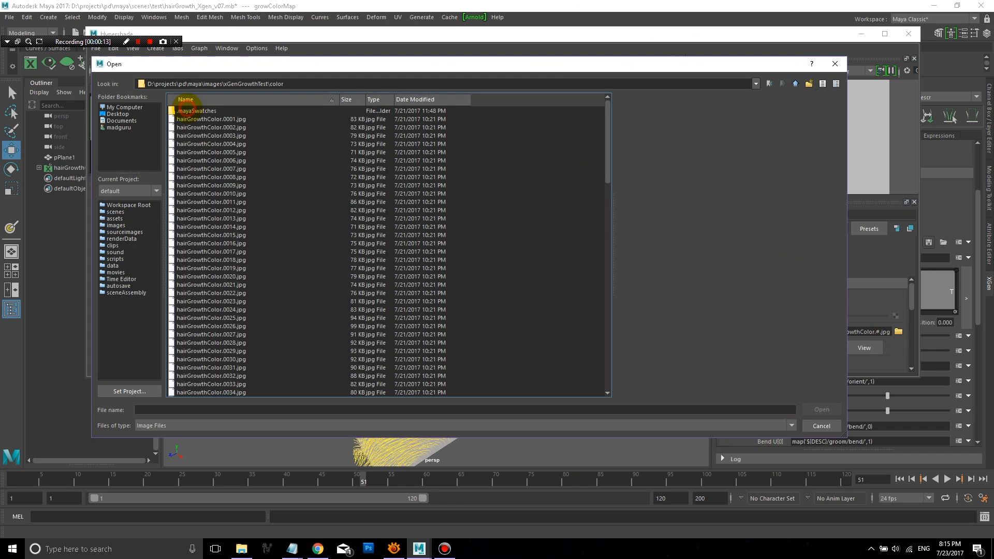
double_click(218, 111)
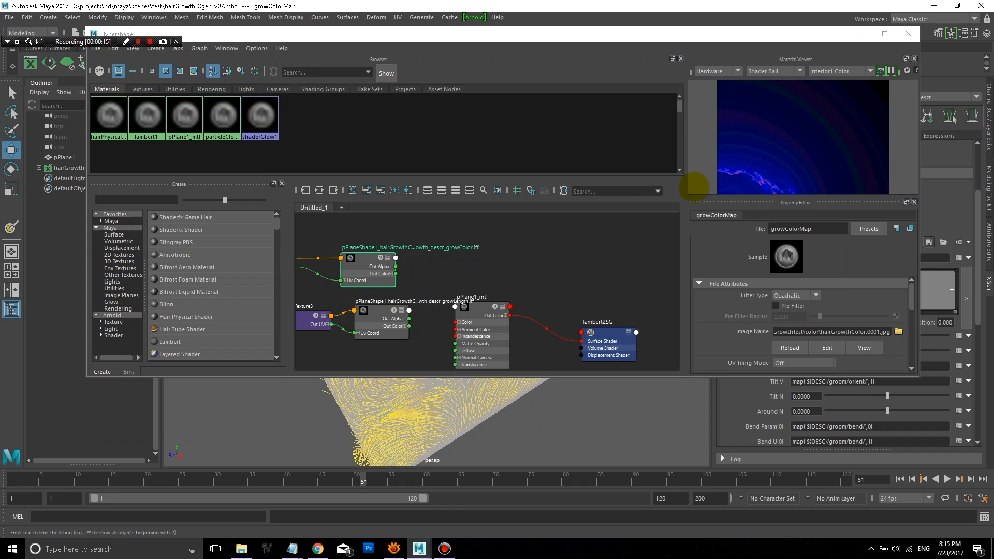
Enable the image sequence for growColorMap, check it across the timeline, and save the scene at frame 1.
left_click_drag(912, 291, 912, 308)
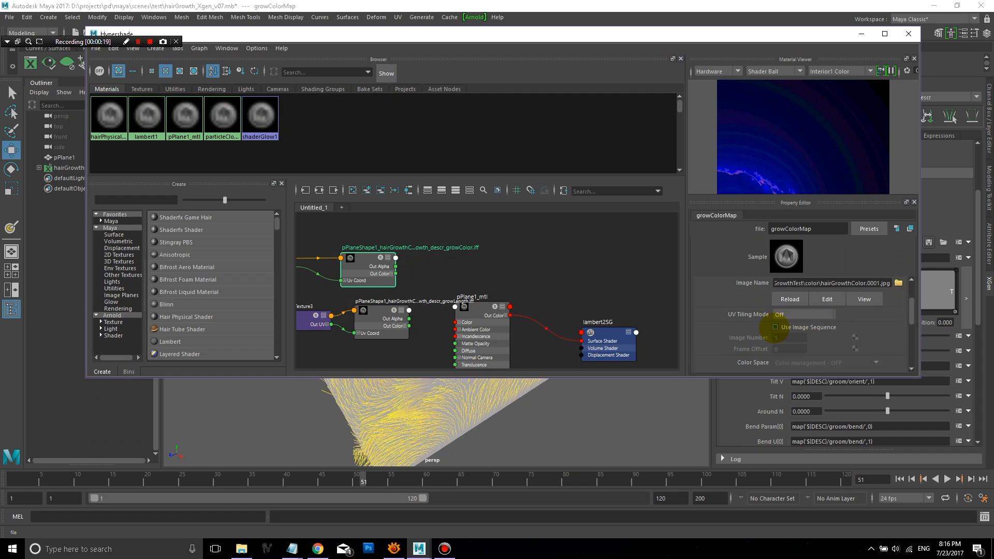
left_click(775, 327)
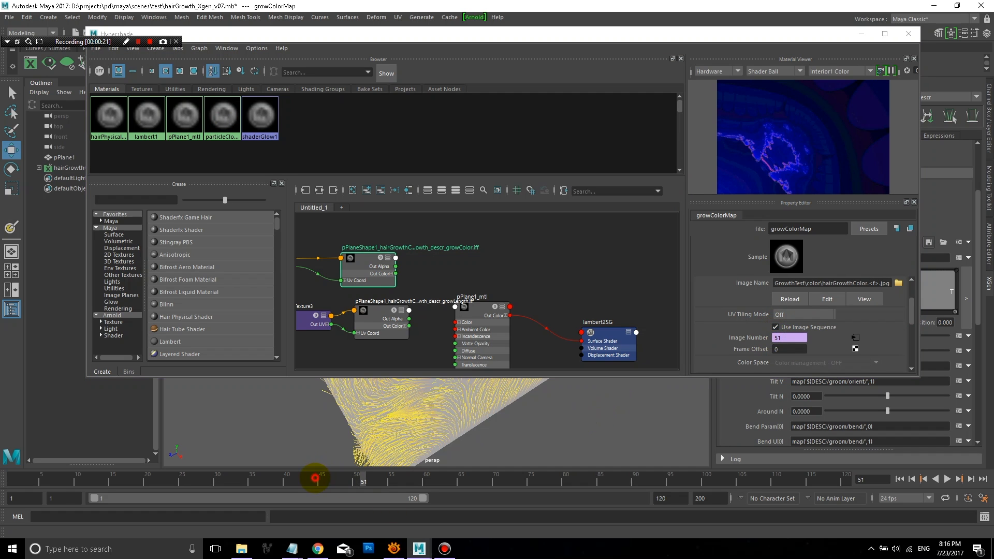
left_click_drag(315, 478, 176, 480)
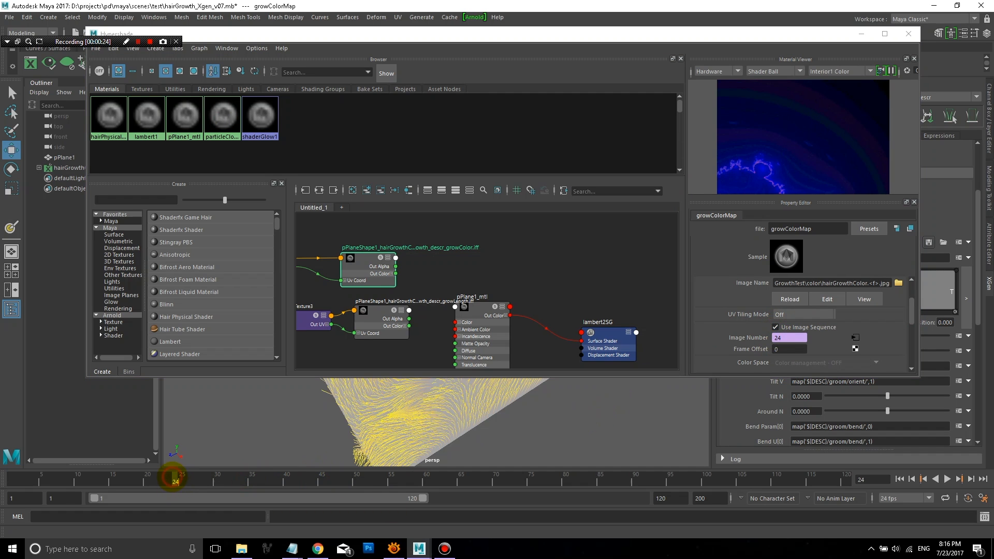
key("alt+shift+v")
key("ctrl+s")
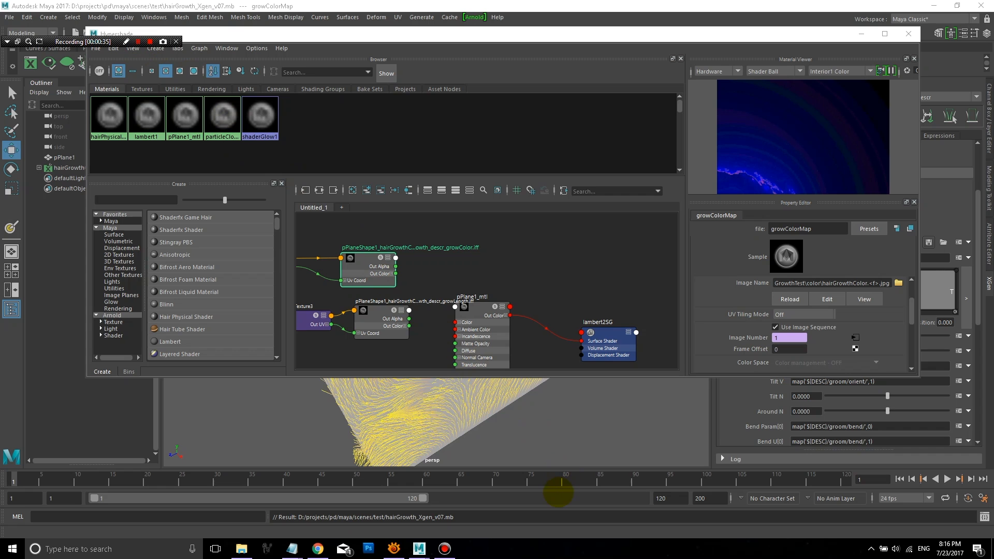
In the Script Editor's ptex conversion script, set startFrame to 1 and endFrame to 120.
left_click(985, 517)
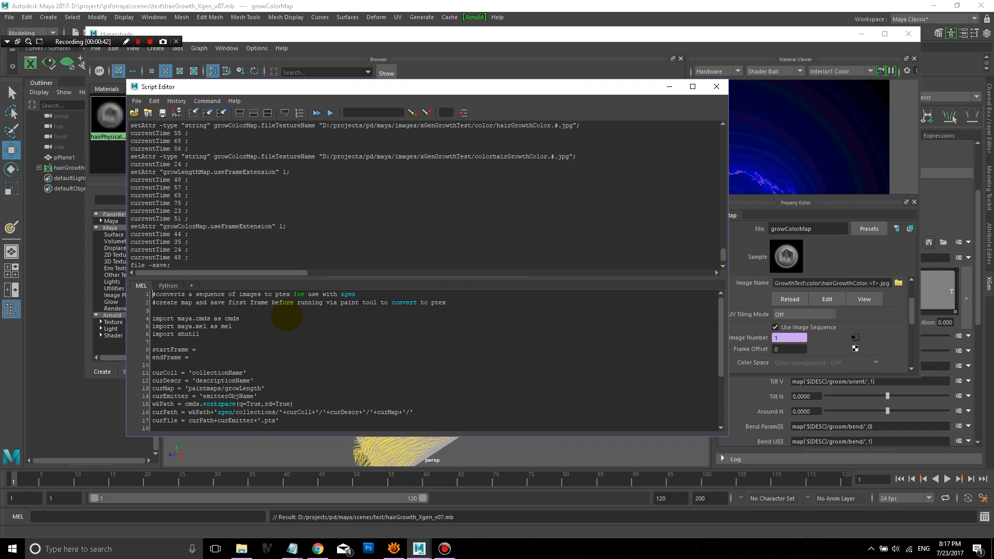
left_click(207, 352)
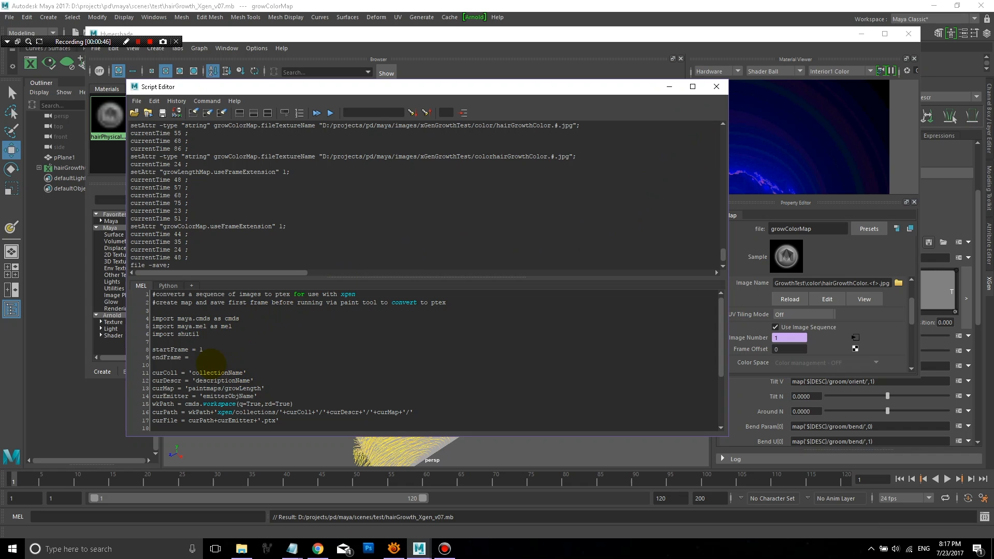
left_click(207, 357)
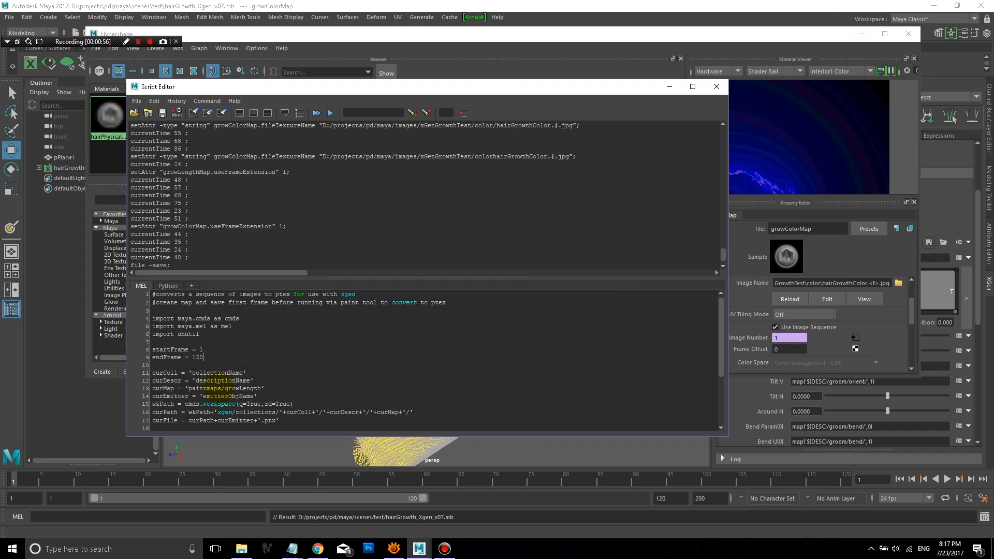
Set the script's curMap to 'paintmaps/growColorMap' and curEmitter to 'pPlane1', and minimize the Hypershade window.
left_click_drag(241, 388, 261, 388)
type("ColorMap")
left_click_drag(203, 396, 256, 396)
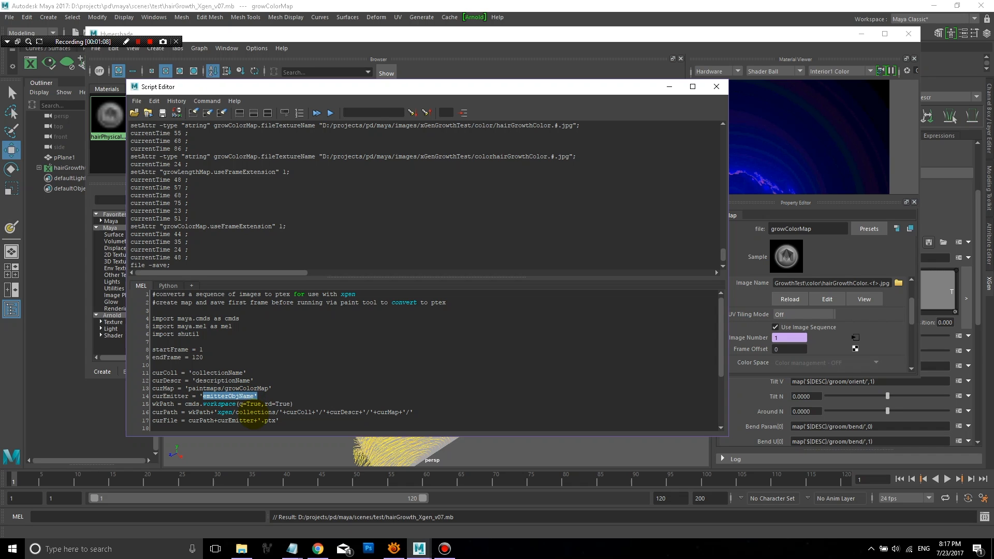
left_click(253, 417)
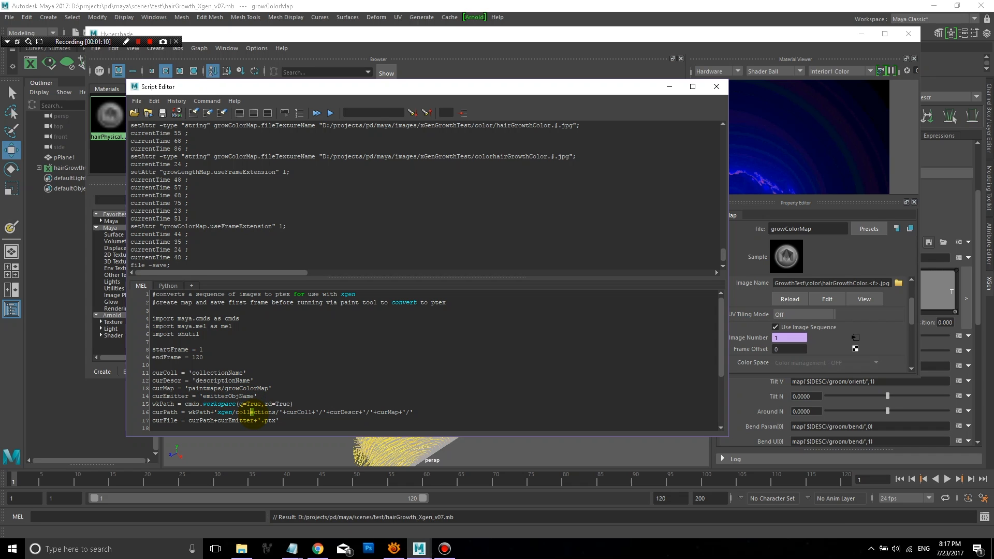
left_click(221, 396)
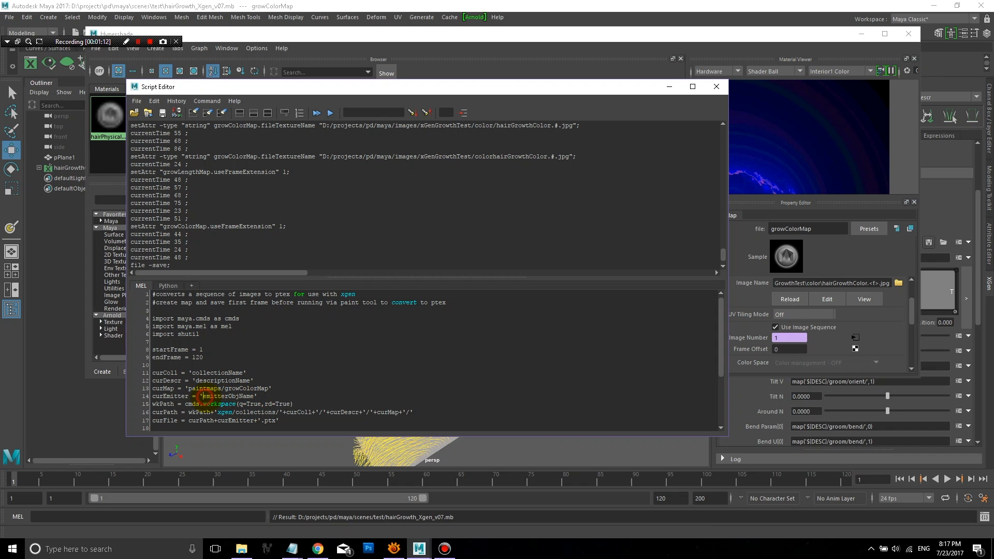
left_click_drag(202, 396, 252, 396)
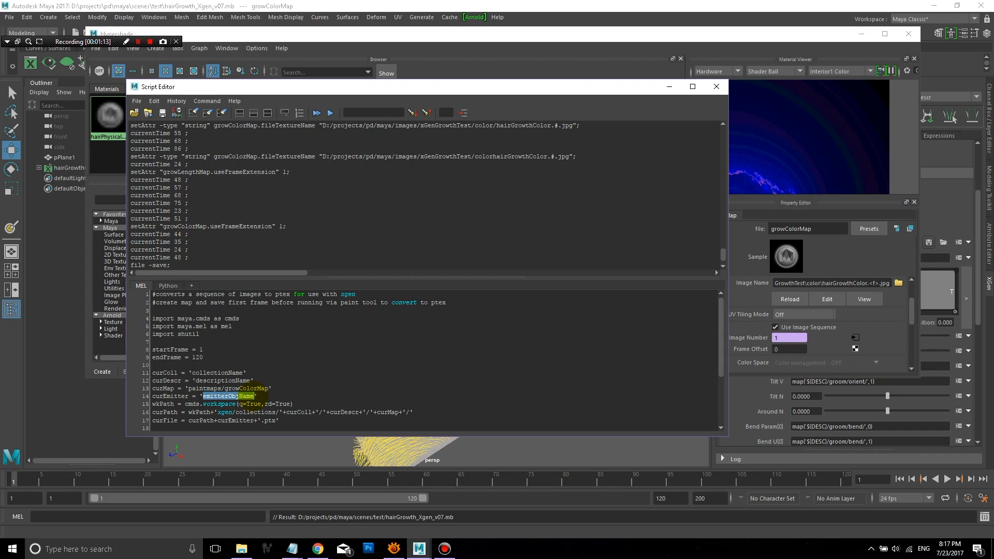
type("pPlane1")
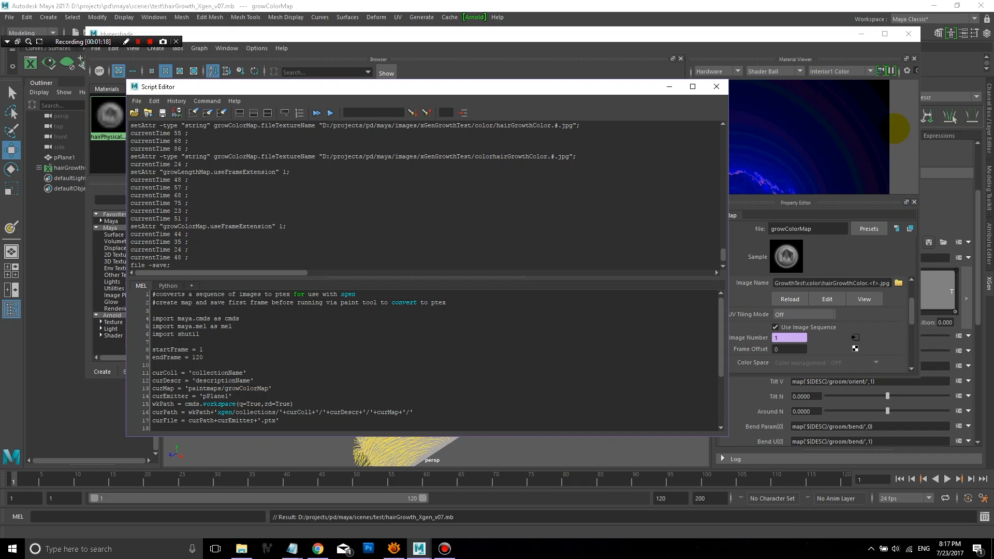
left_click(861, 33)
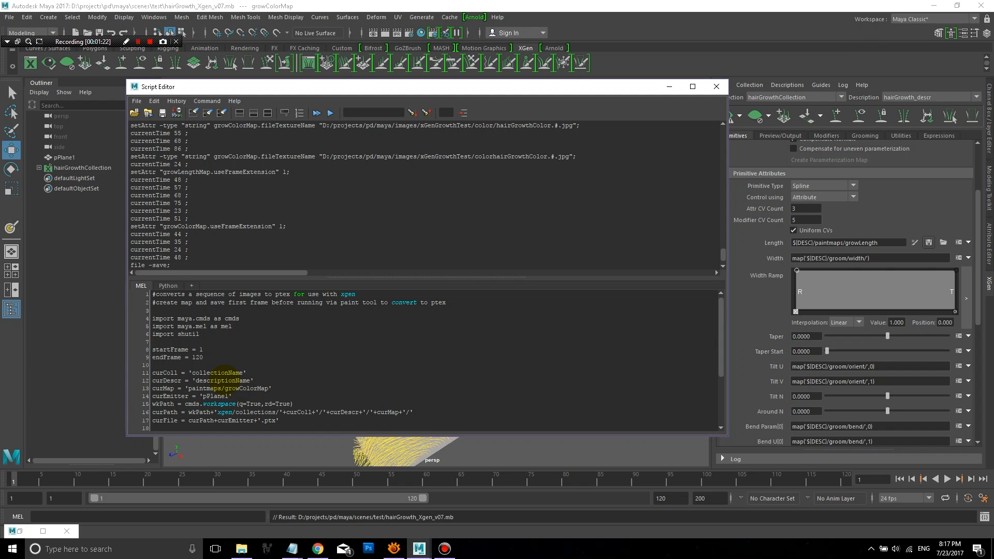
Set the conversion script's curColl to 'hairGrowthCollection' and curDescr to 'hairGrowth_descr'.
left_click_drag(192, 373, 239, 373)
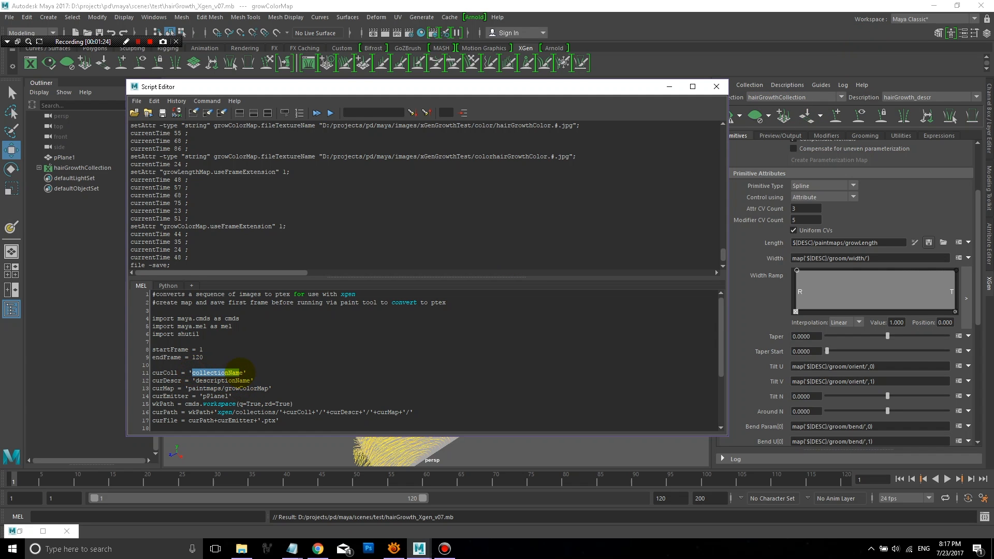
type("hairGrowthCollectio")
left_click_drag(195, 380, 246, 381)
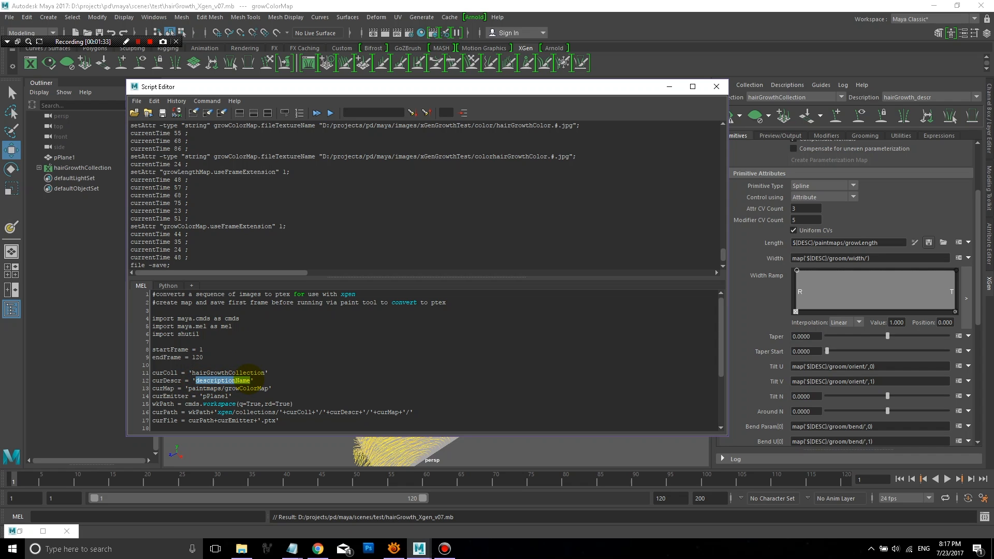
type("hairGrowth_descr")
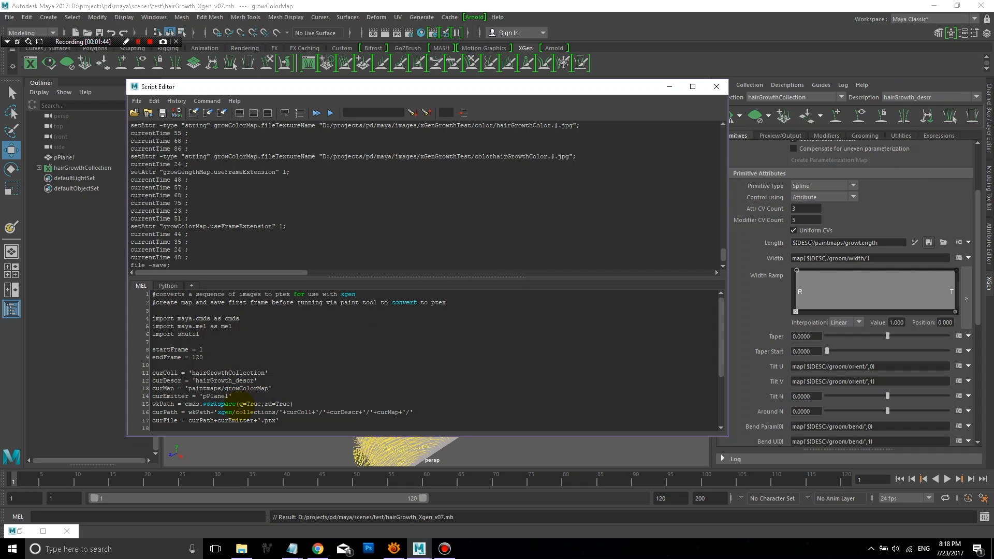
Check the root_color map path in XGen, then set the script's fileNode to 'growColorMap' and curMap to 'paintmaps/growColor'.
left_click(722, 343)
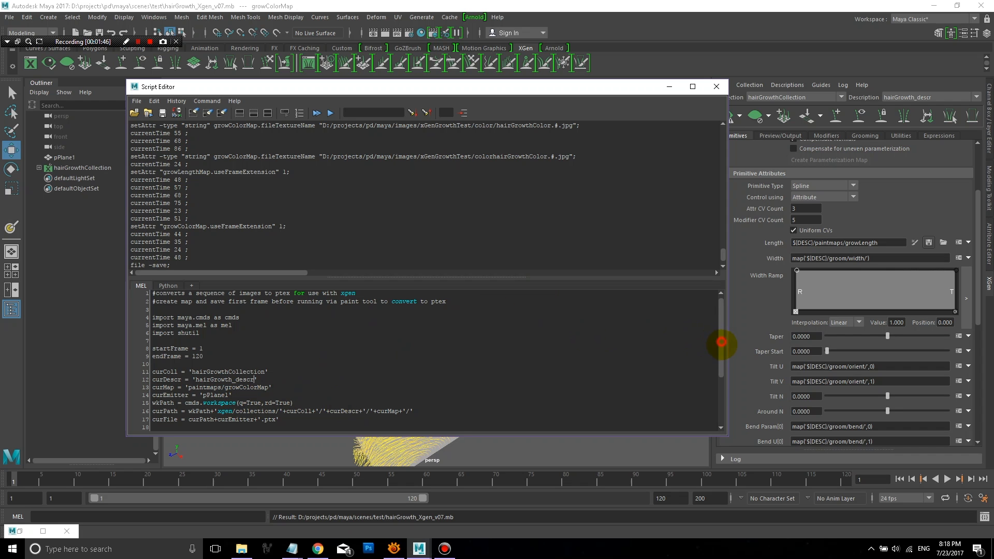
left_click_drag(722, 342, 721, 378)
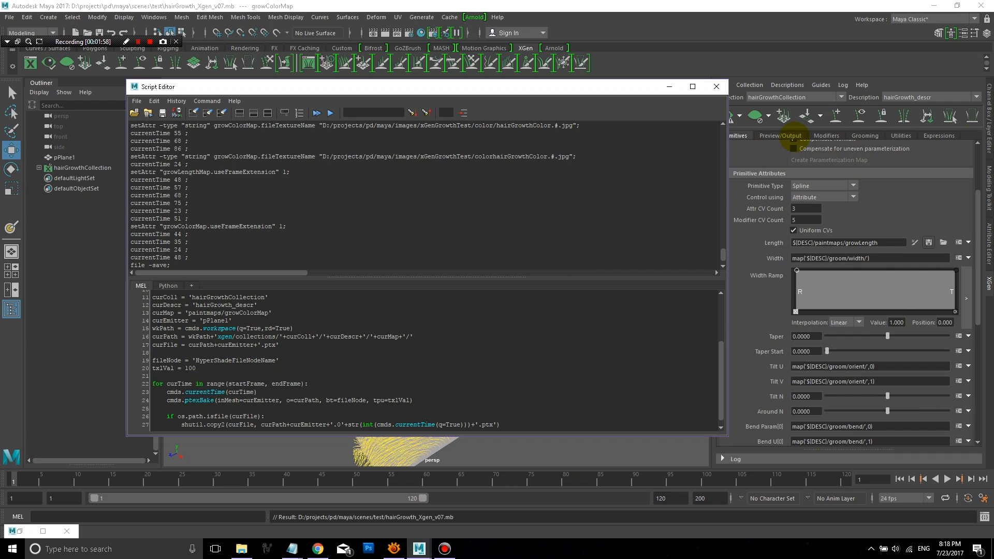
left_click(788, 136)
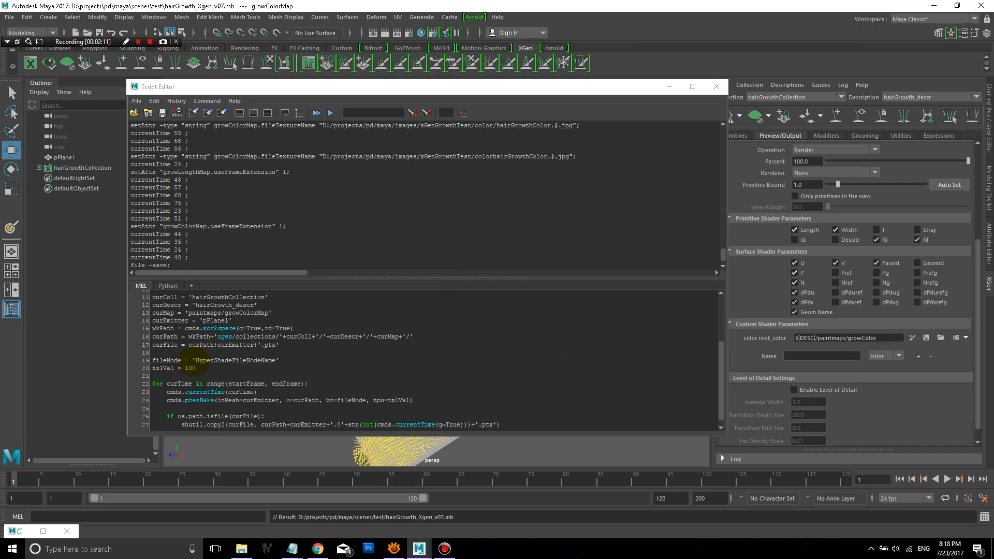
left_click_drag(196, 360, 276, 361)
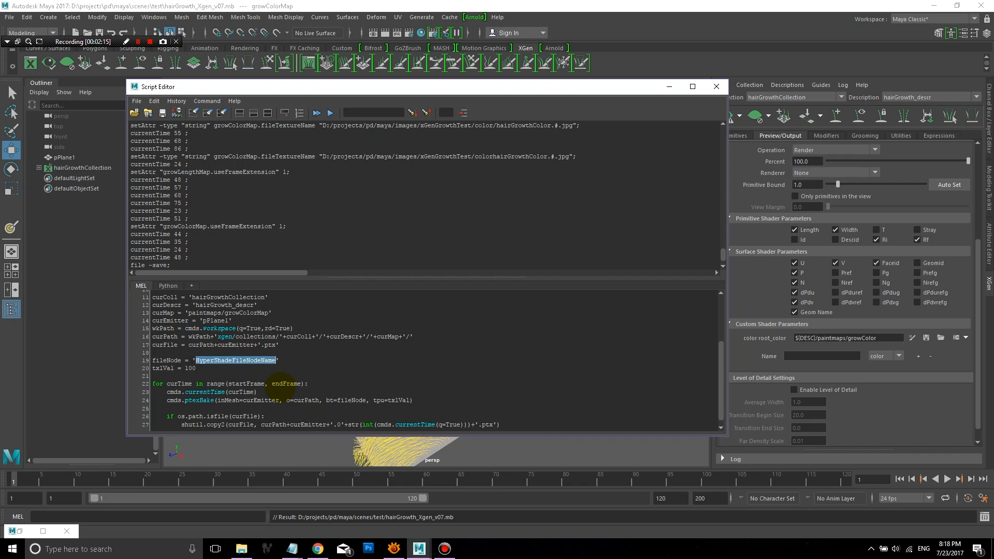
type("growColor")
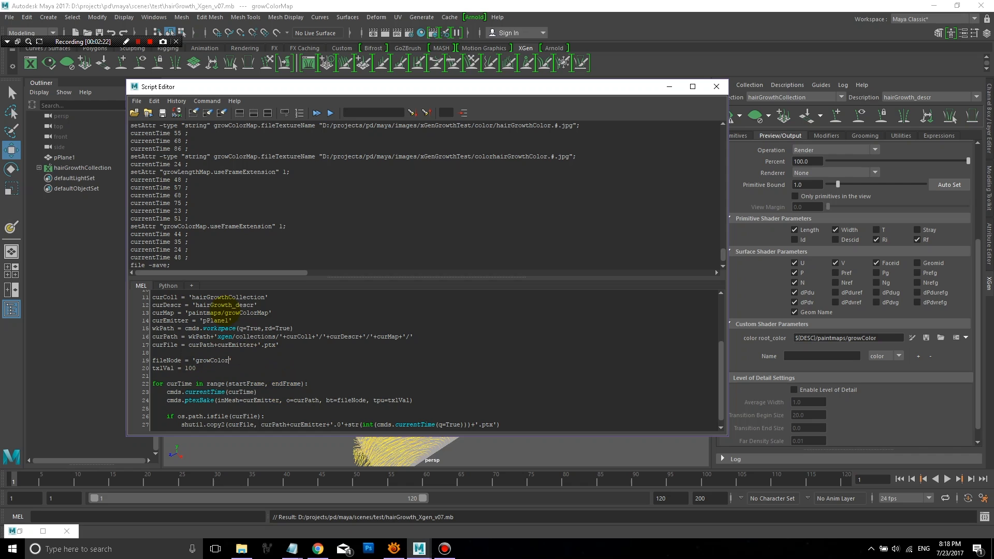
left_click_drag(258, 313, 267, 313)
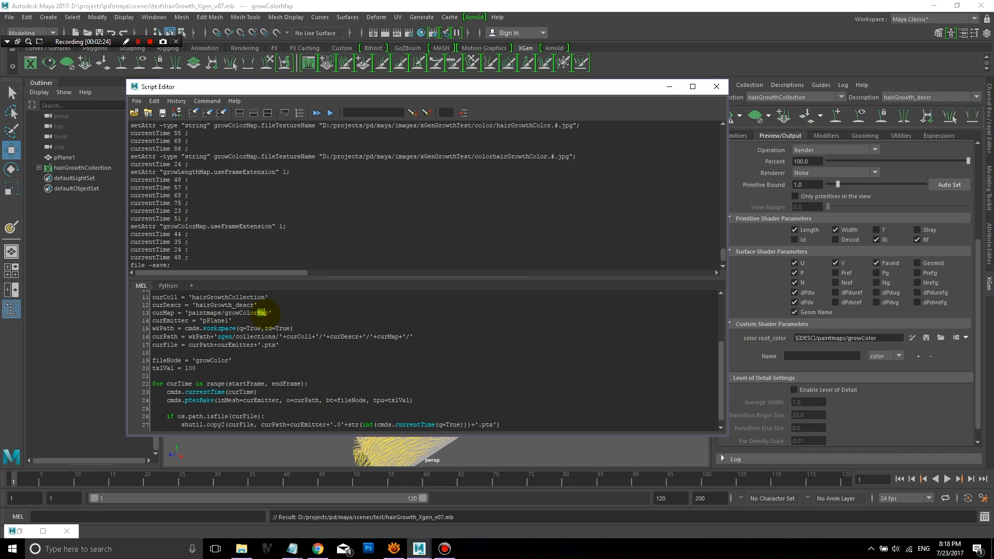
key("BackSpace")
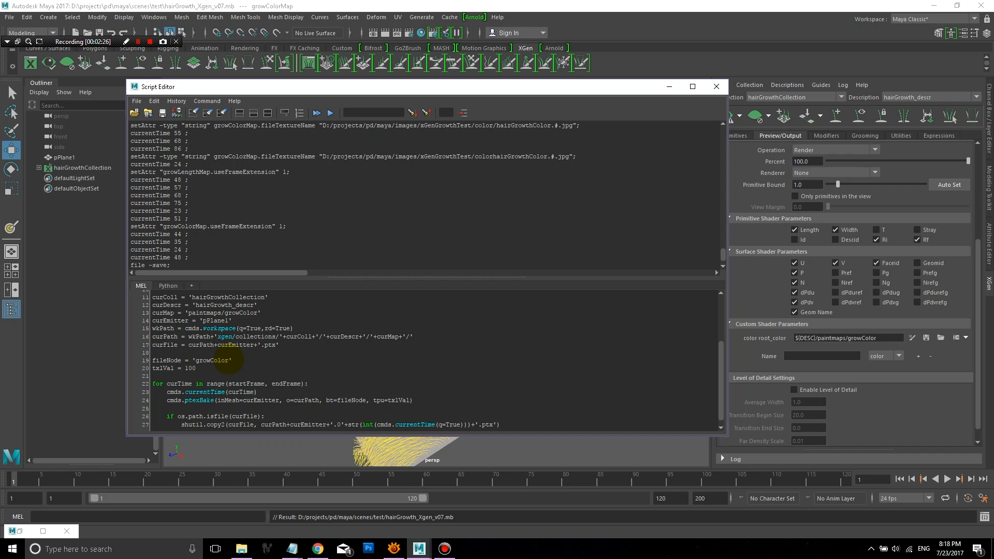
type("Map")
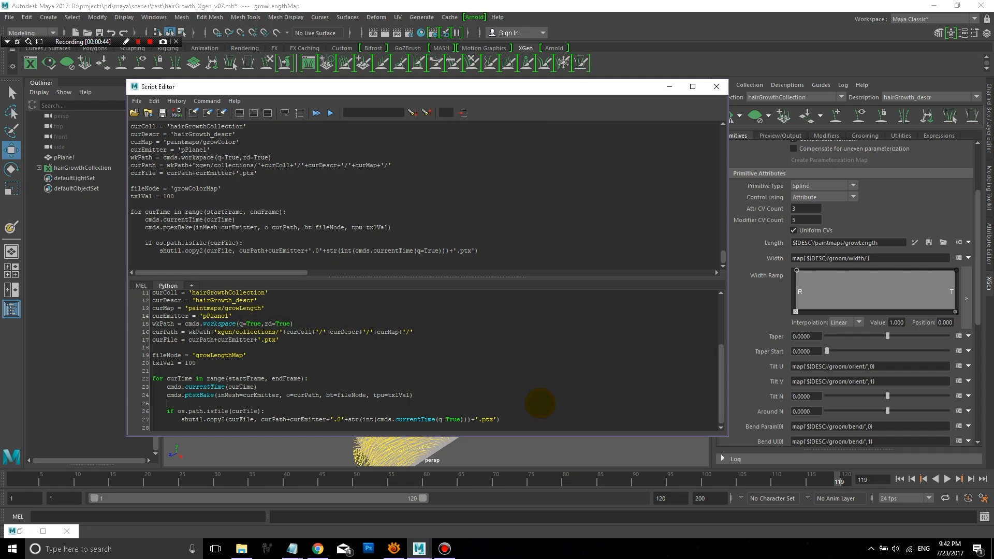
Run the entire ptex conversion script with fileNode 'growLengthMap' and curMap 'paintmaps/growLength'.
key("ctrl+a")
key("ctrl+Return")
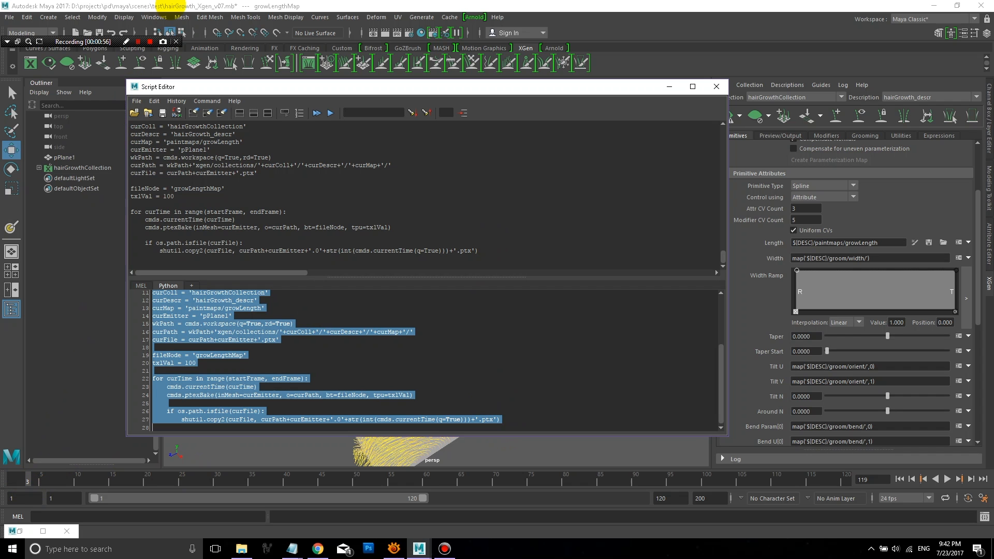
left_click(149, 42)
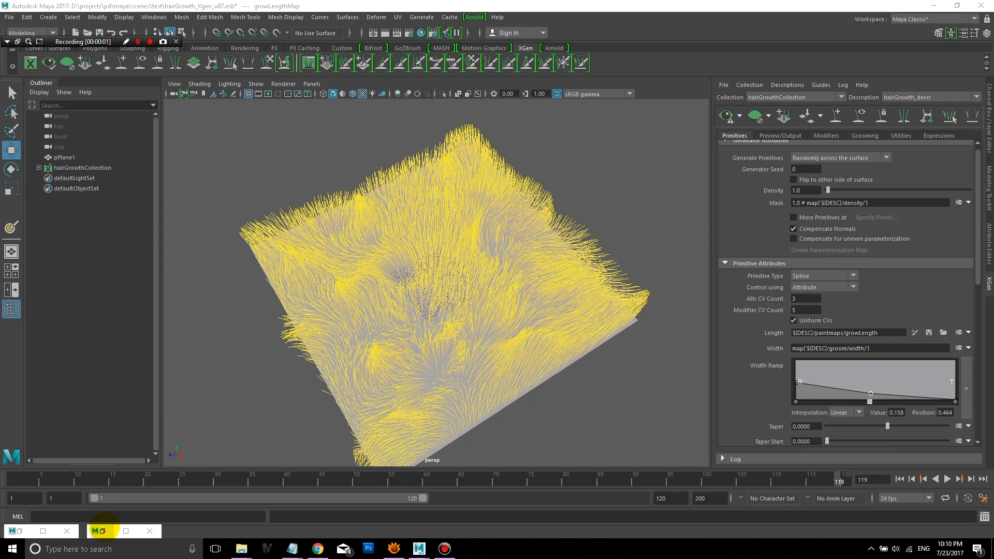
Restore the Script Editor, show the Python script that creates the per-frame XGen expression, and enlarge its code area.
left_click(101, 532)
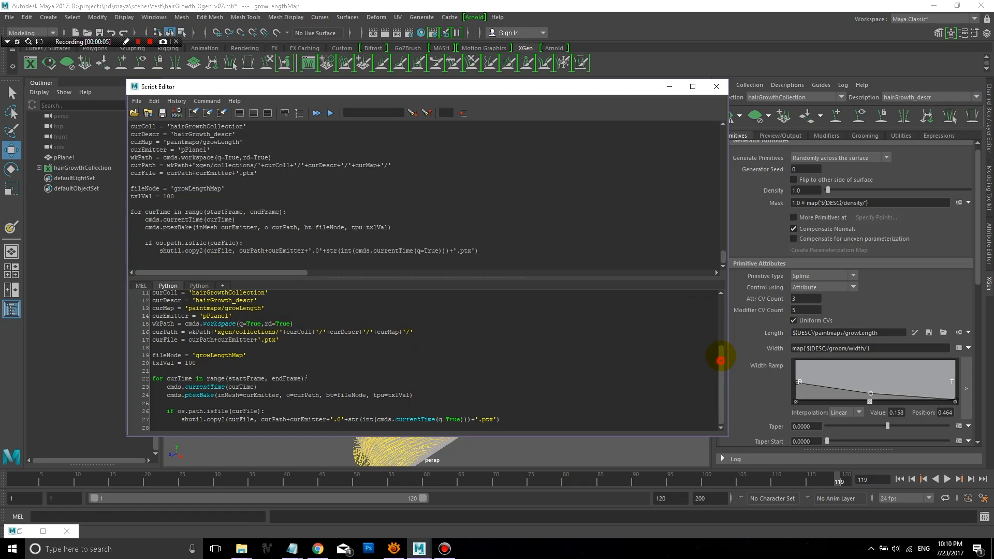
left_click_drag(721, 359, 678, 327)
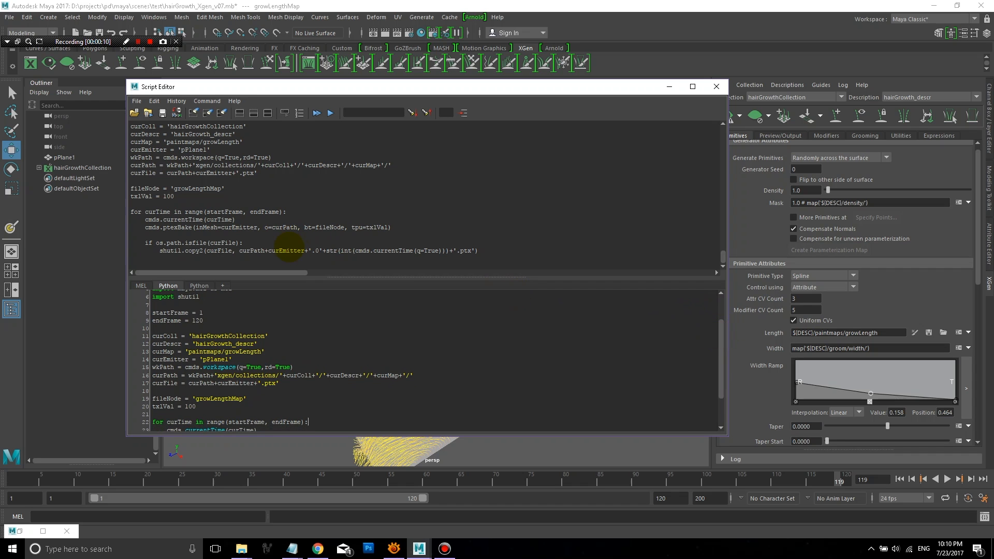
left_click(200, 285)
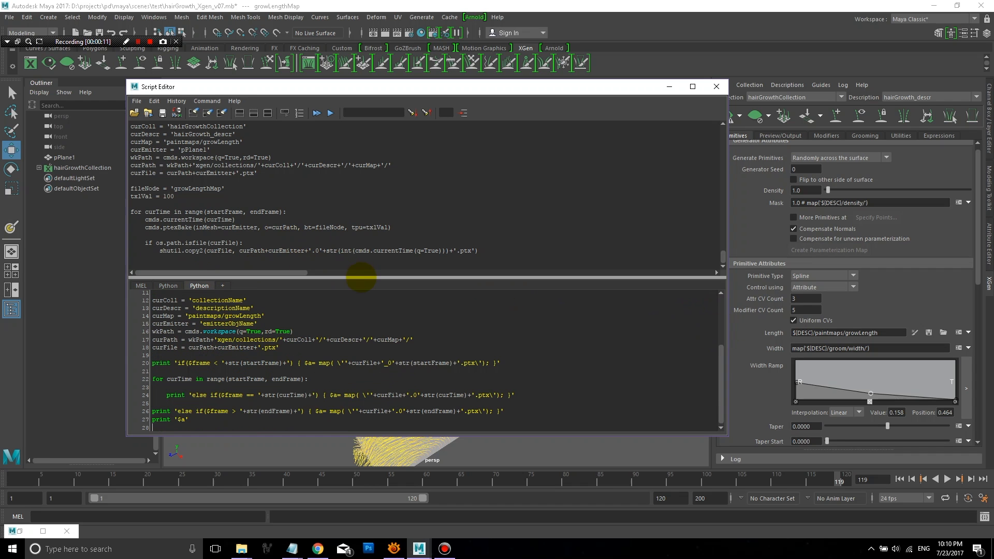
left_click_drag(361, 277, 378, 178)
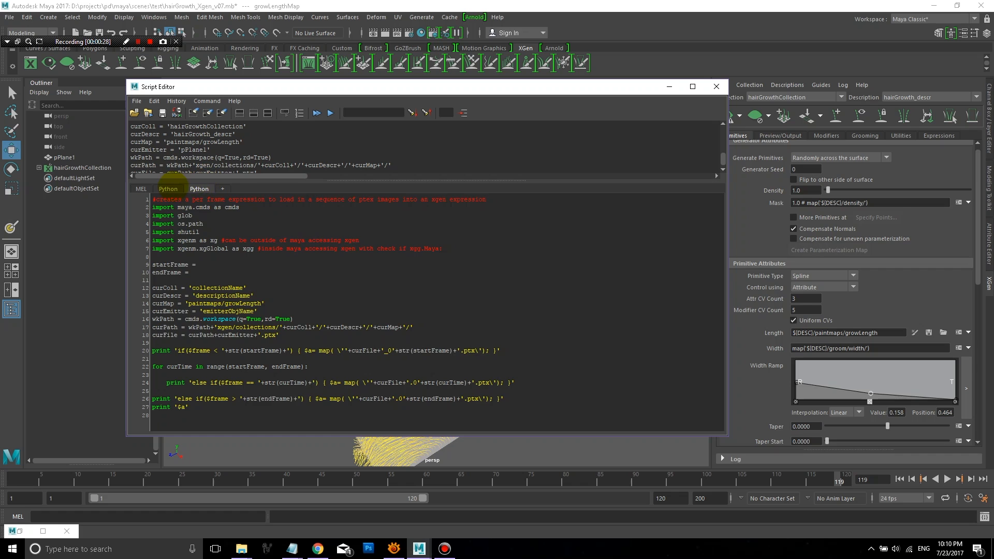
Copy the startFrame through curEmitter lines from the ptex conversion script over the matching lines in the per-frame expression script.
left_click(169, 189)
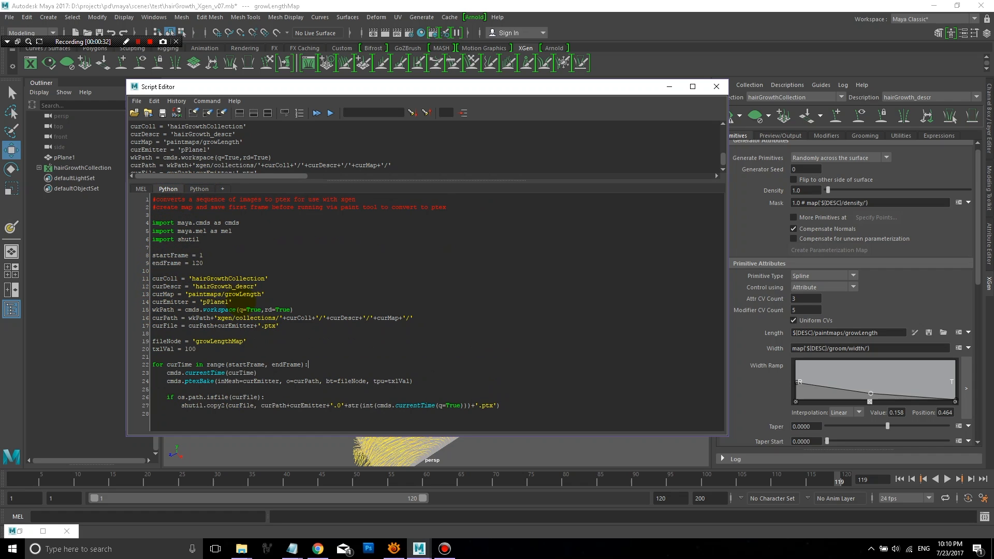
left_click_drag(232, 302, 142, 254)
key("ctrl+c")
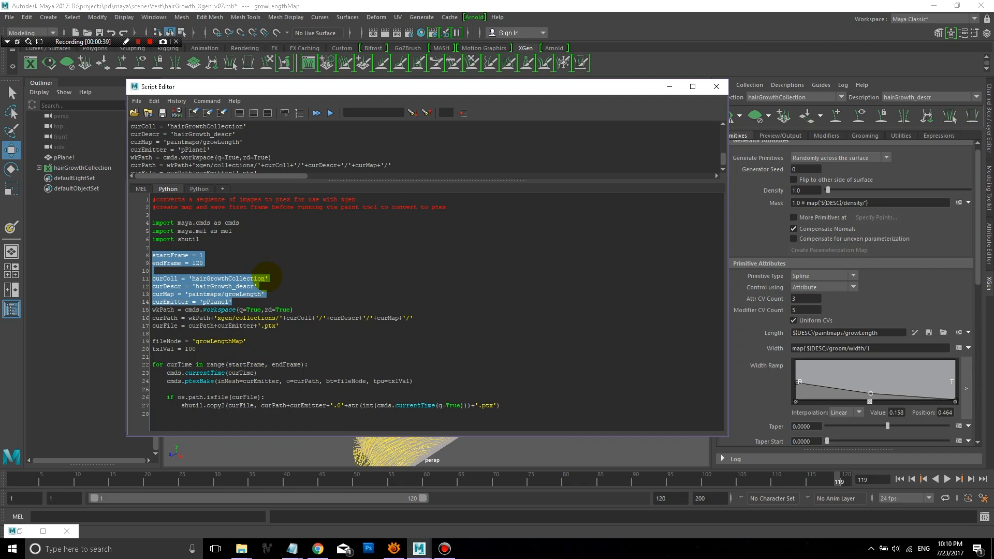
left_click(200, 189)
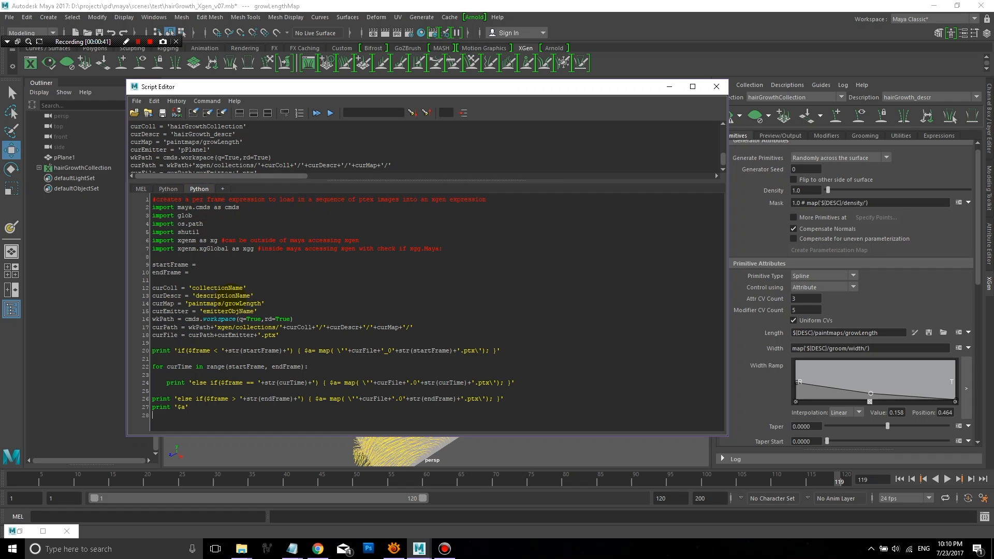
left_click_drag(258, 312, 149, 265)
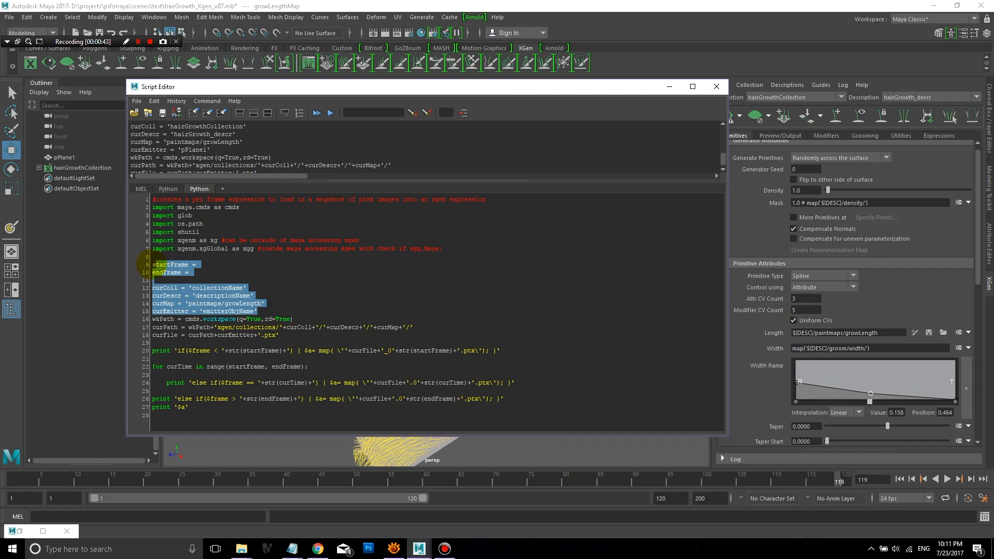
key("ctrl+v")
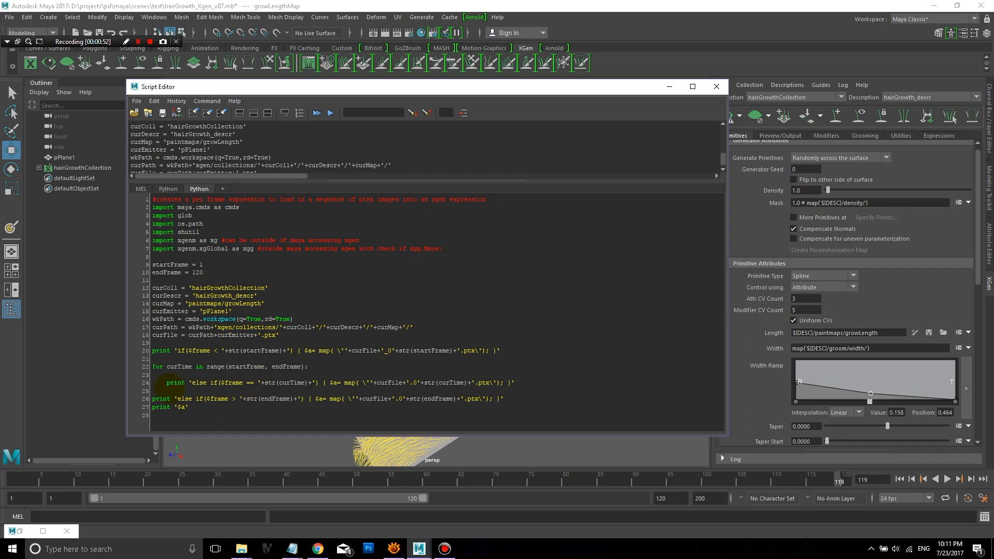
Run the entire per-frame expression script to print the growLength map expression for frames 1 to 120.
left_click(224, 408)
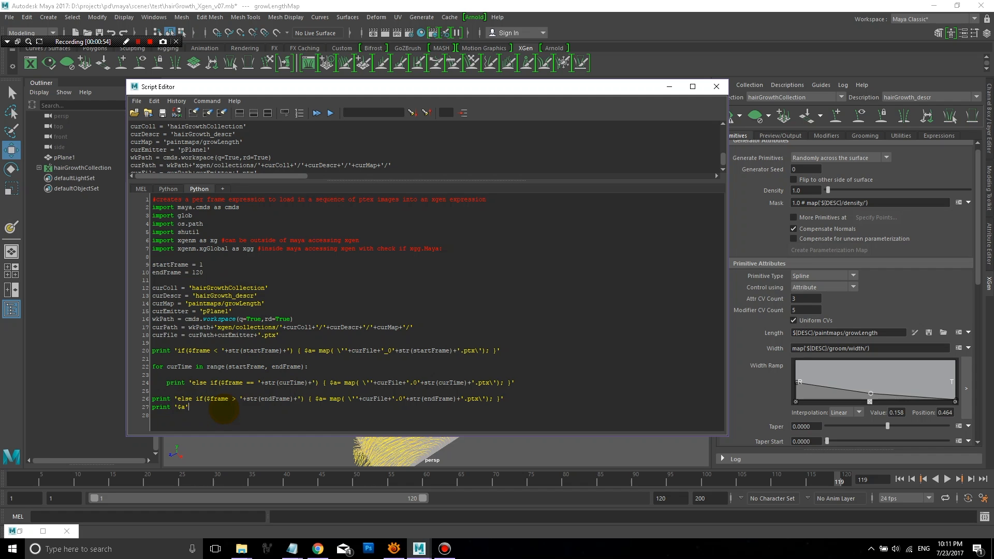
key("ctrl+a")
key("ctrl+Return")
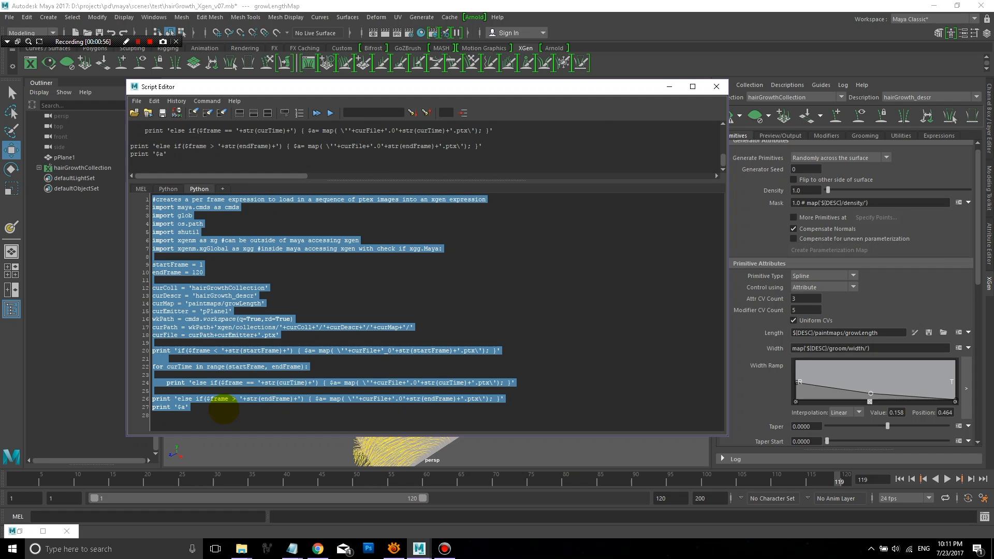
Enlarge the script output area and copy the printed expression from the 'if($frame < 1)' line through the final '$a'.
left_click_drag(455, 180, 469, 335)
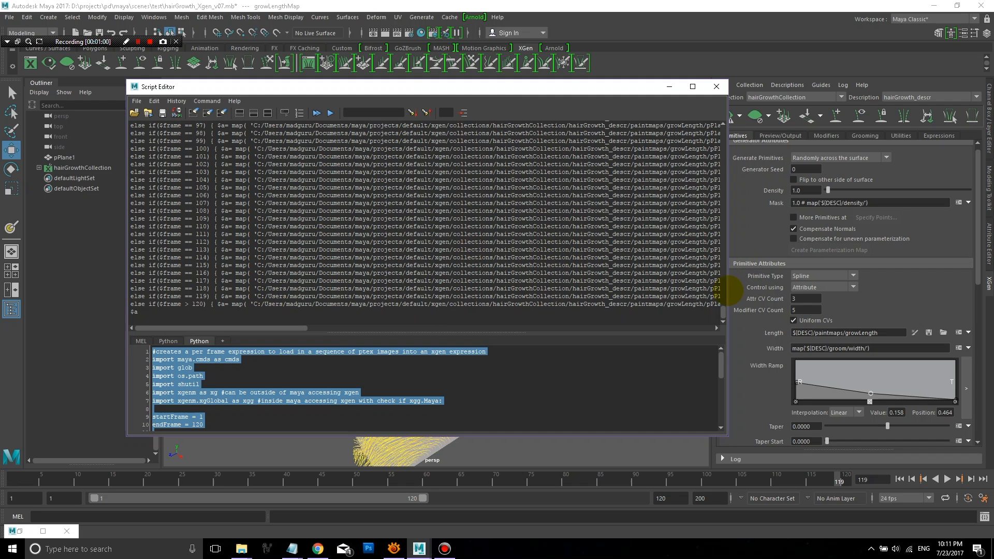
scroll(723, 306, "up", 20)
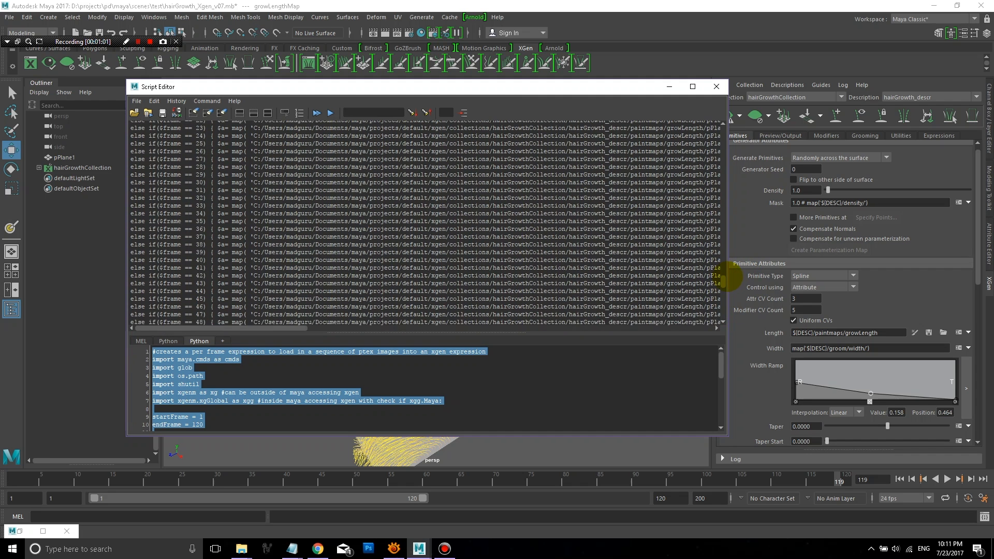
left_click_drag(728, 261, 730, 260)
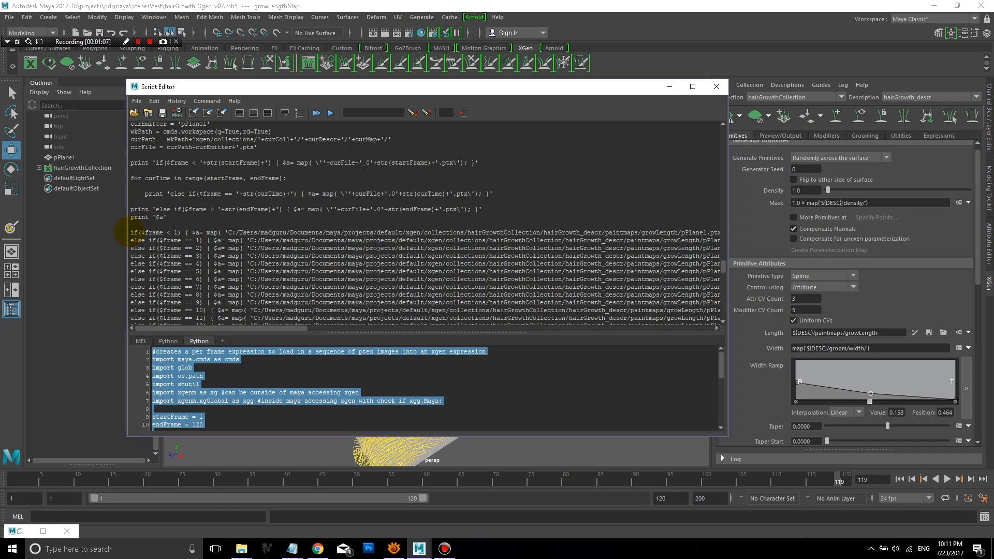
left_click_drag(133, 234, 200, 384)
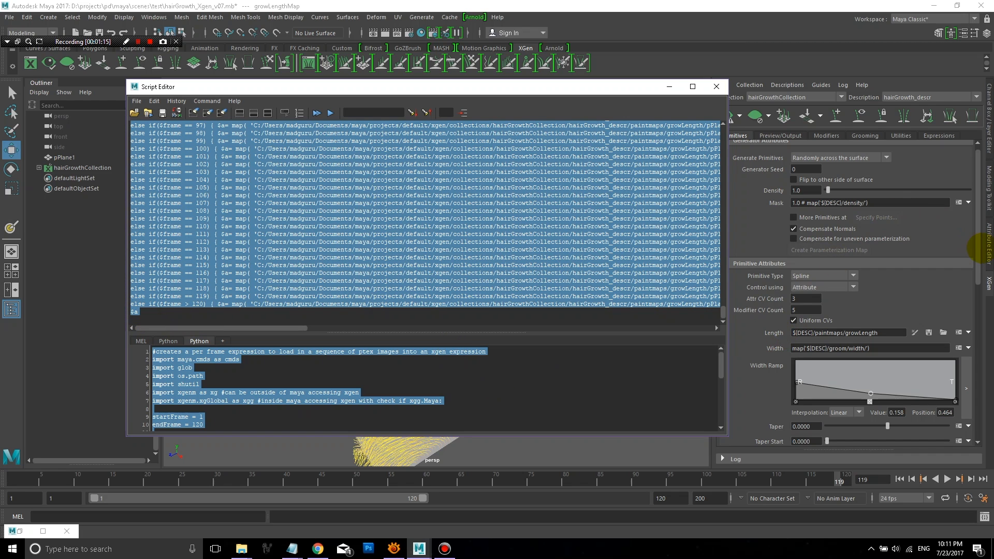
Replace the Length attribute's XGen expression with the copied per-frame growLength expression, check its ptex file names, and accept it.
left_click_drag(976, 246, 978, 288)
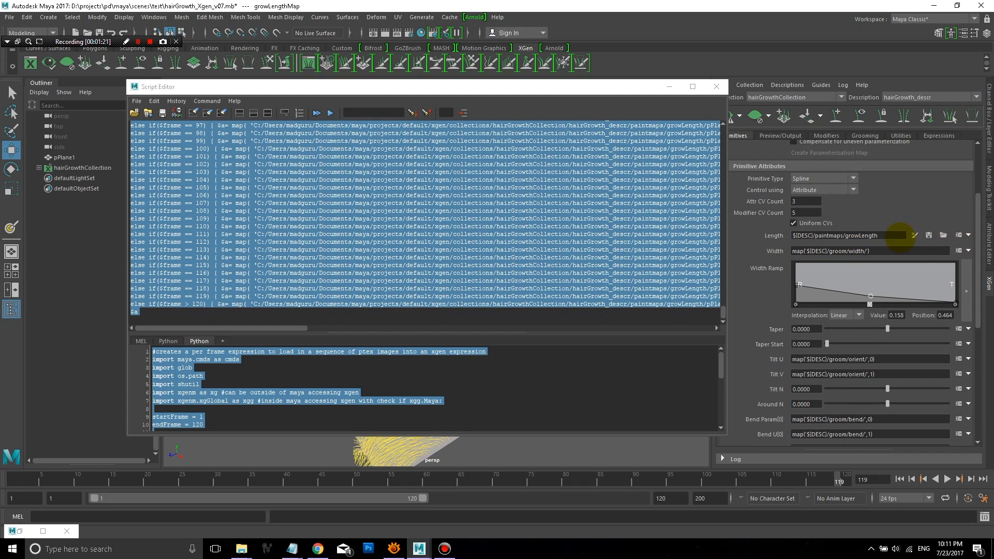
left_click(959, 235)
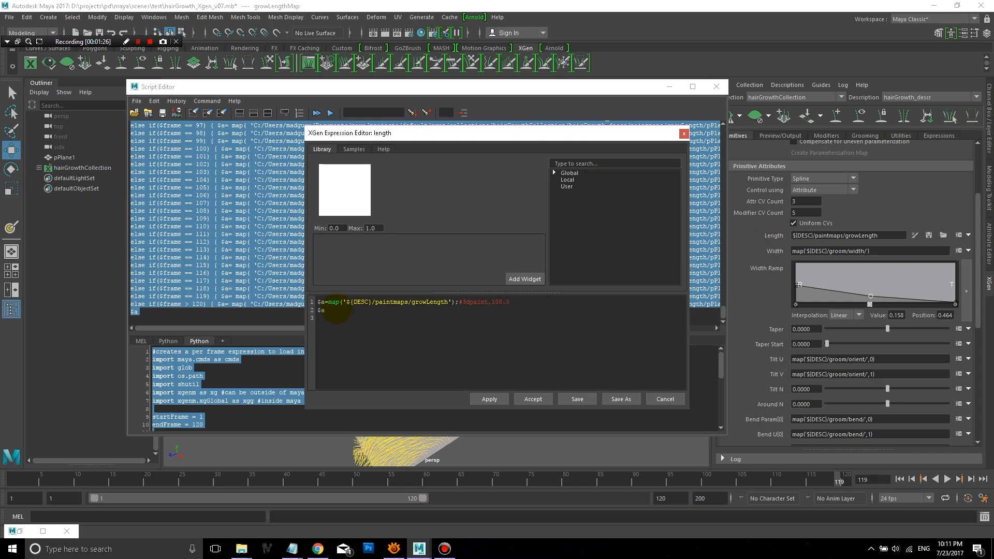
left_click_drag(341, 318, 309, 296)
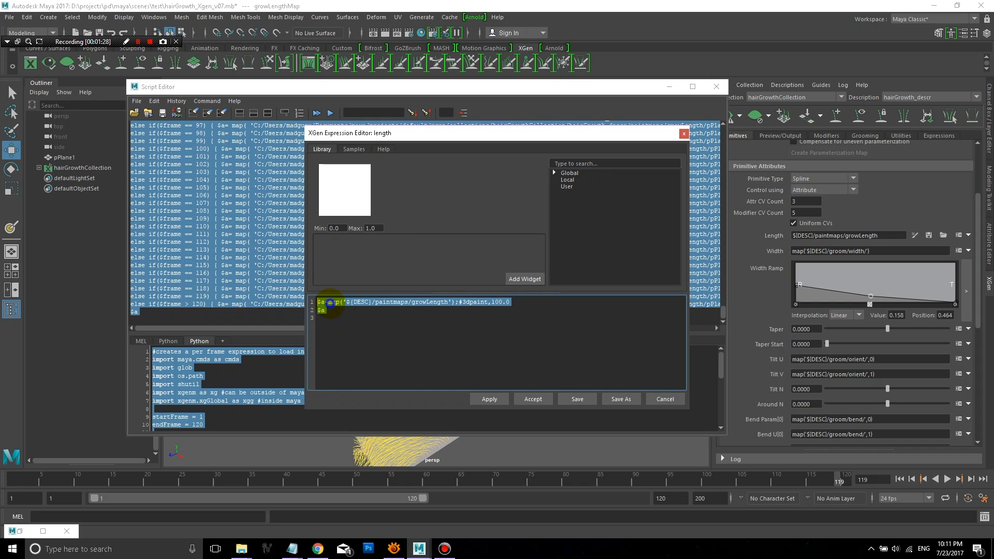
right_click(328, 302)
left_click(352, 366)
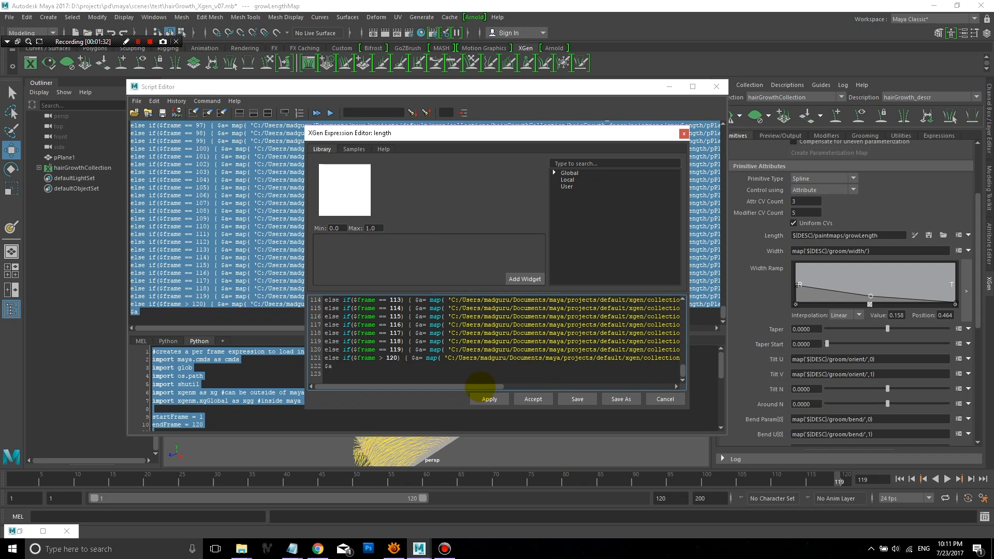
left_click_drag(482, 386, 655, 400)
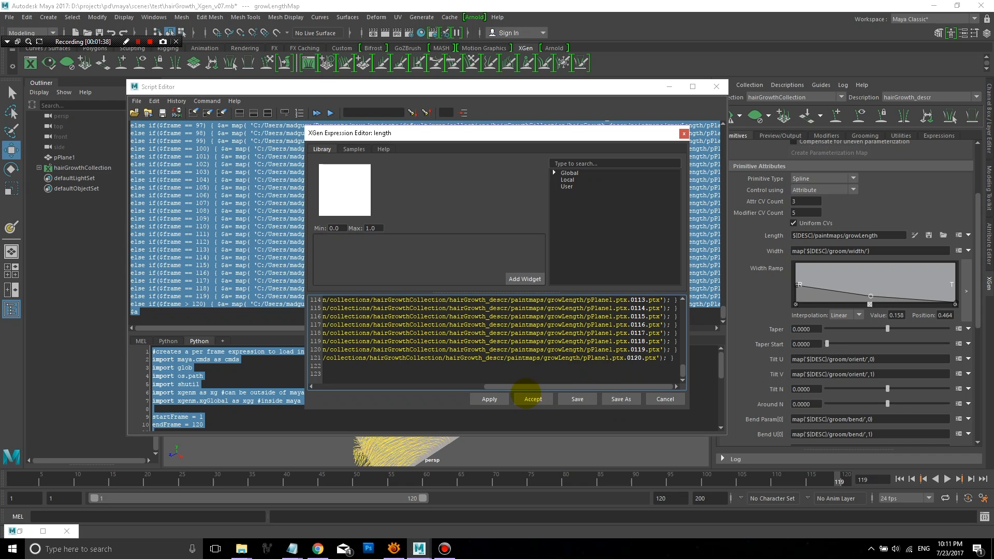
left_click(528, 399)
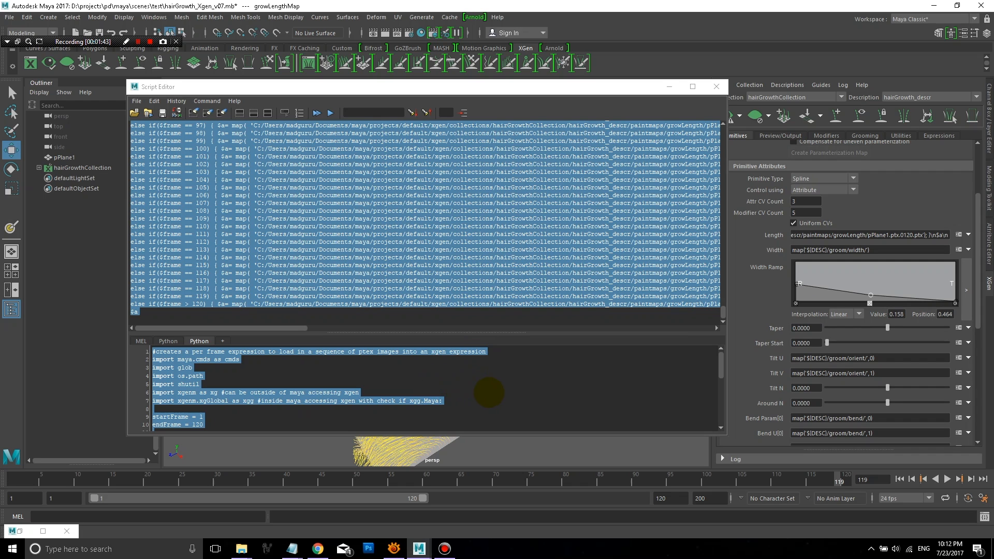
left_click(489, 392)
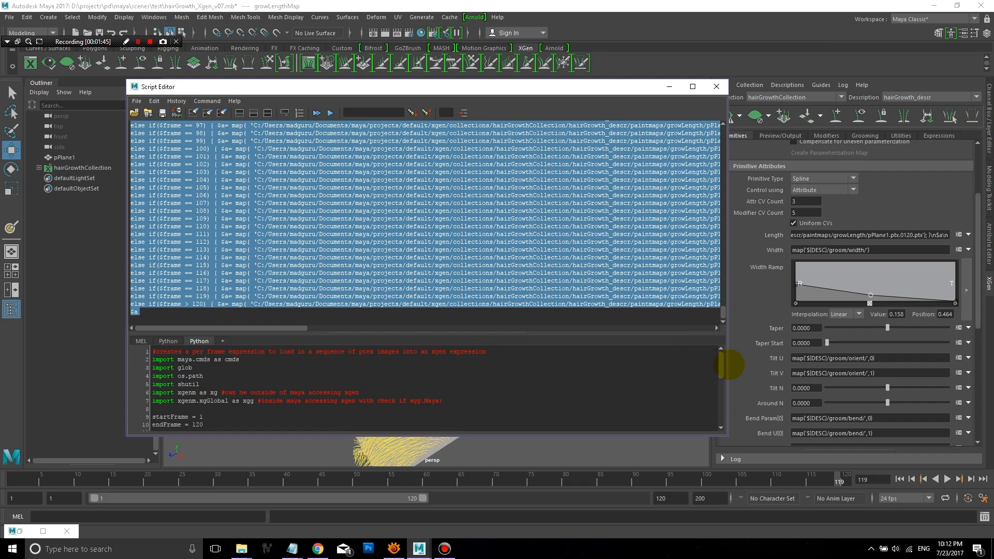
Change curMap in the per-frame expression script to 'paintmaps/growColor' and run the entire script.
scroll(723, 366, "down", 4)
scroll(721, 373, "down", 5)
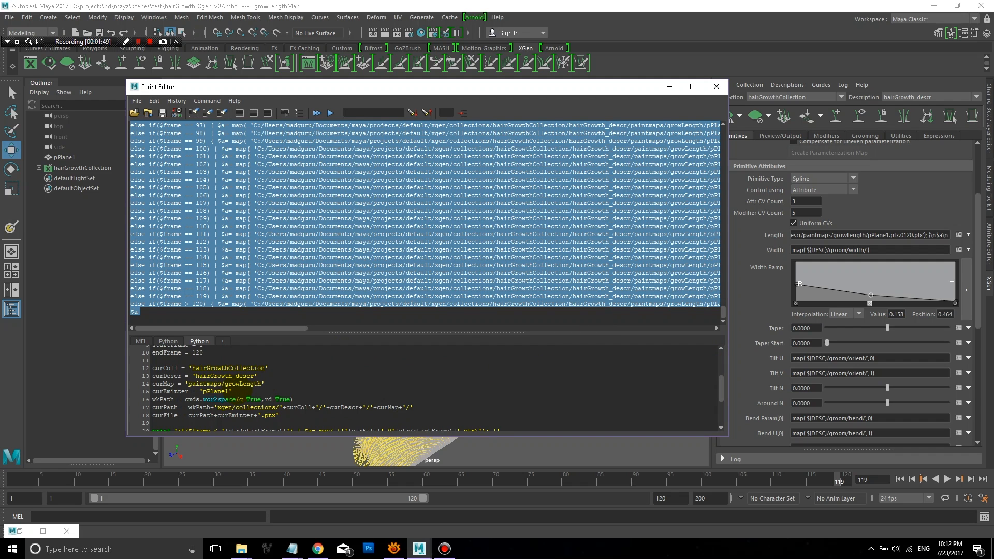
left_click_drag(240, 385, 261, 385)
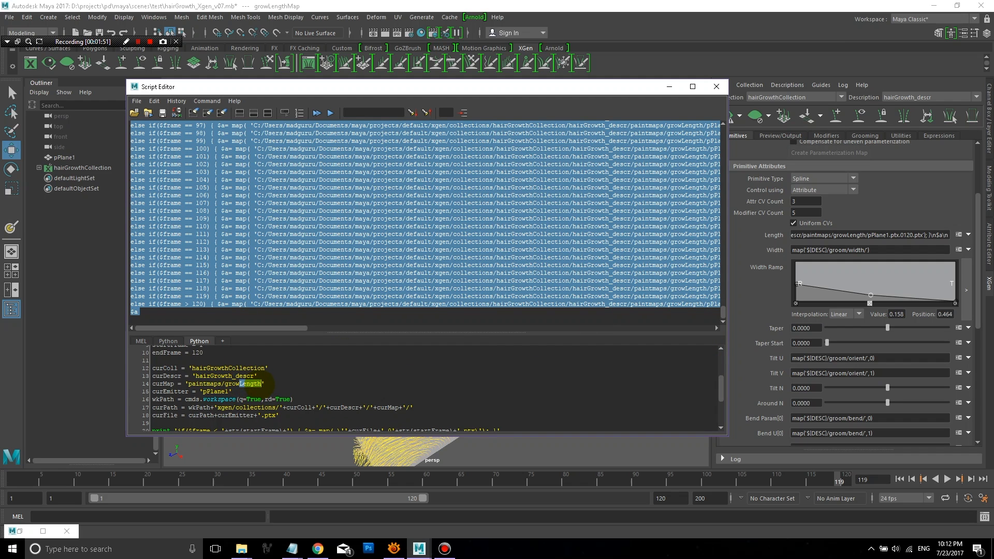
left_click(781, 136)
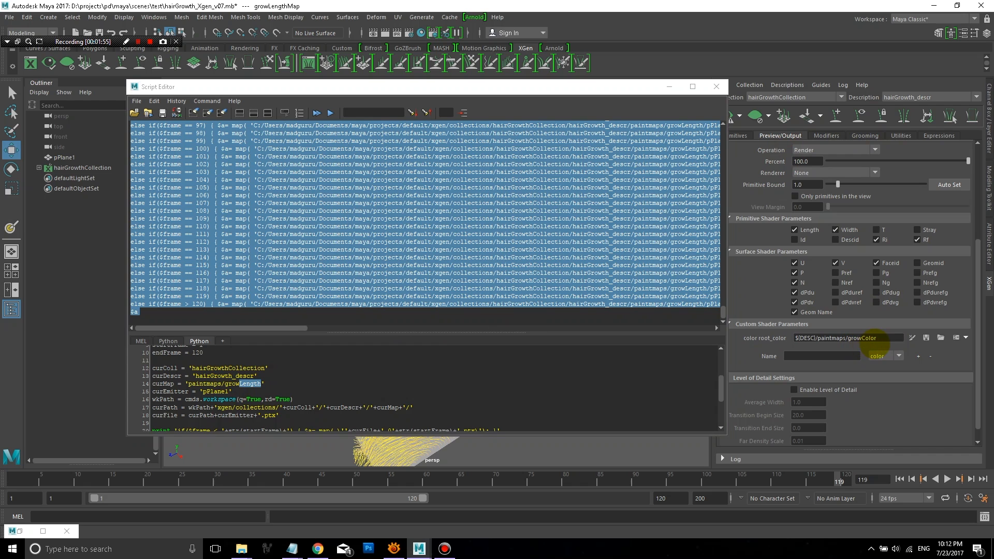
left_click(240, 384)
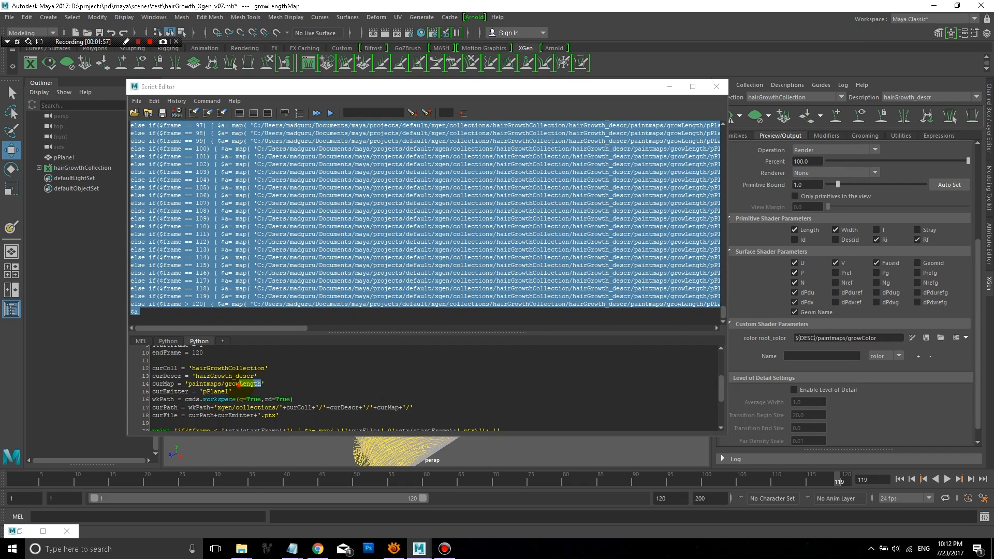
left_click_drag(240, 384, 261, 384)
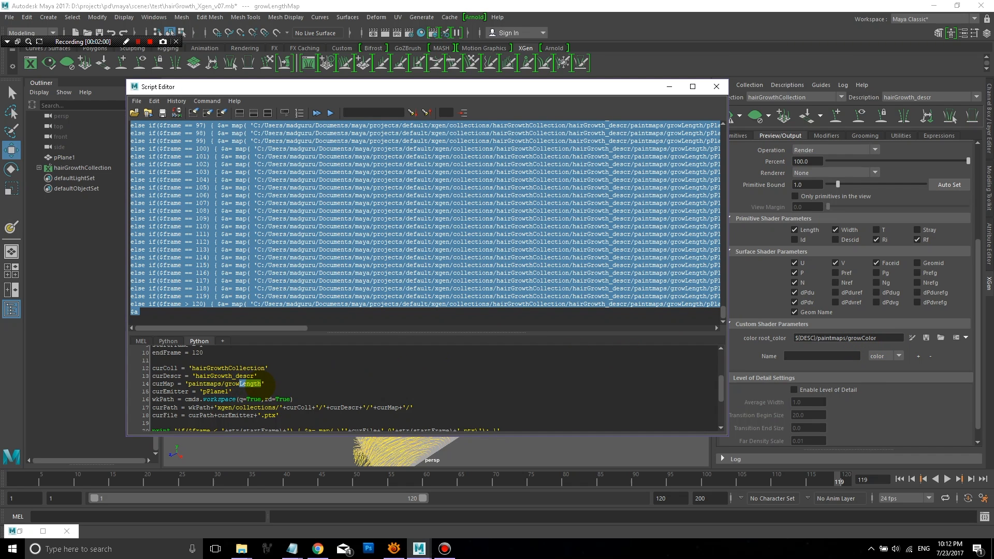
type("Color")
key("ctrl+a")
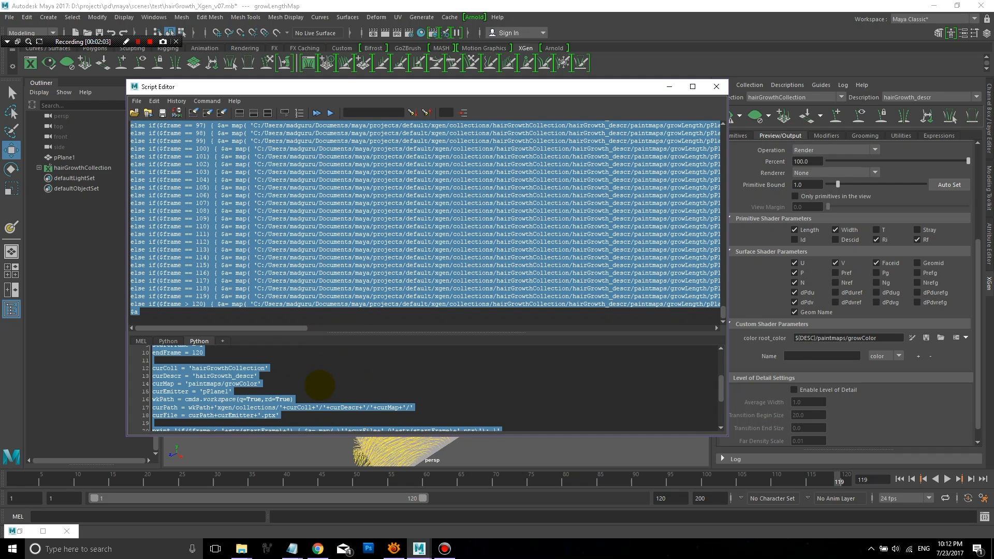
key("ctrl+Return")
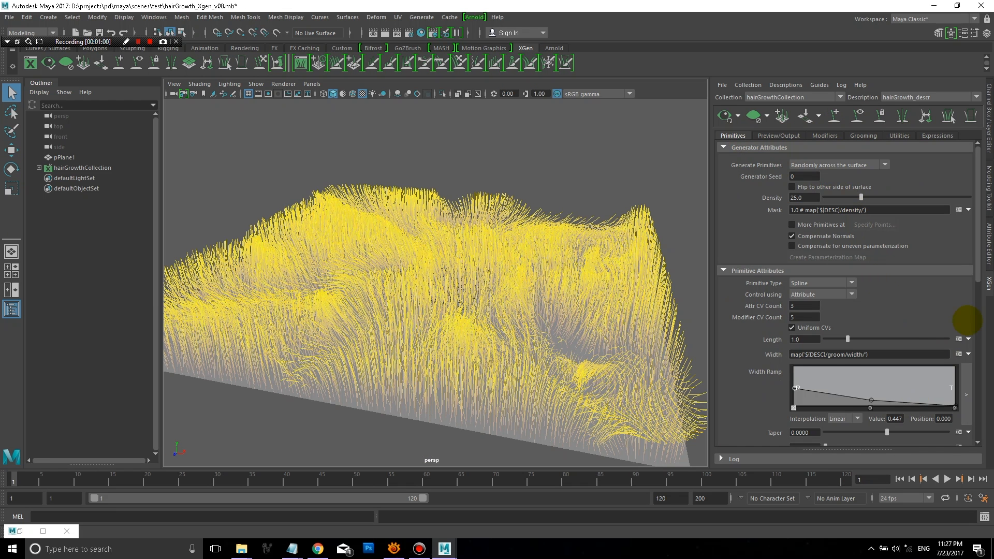
Add a Cut modifier to the hairGrowth_descr description.
left_click_drag(978, 262, 978, 330)
scroll(978, 329, "down", 3)
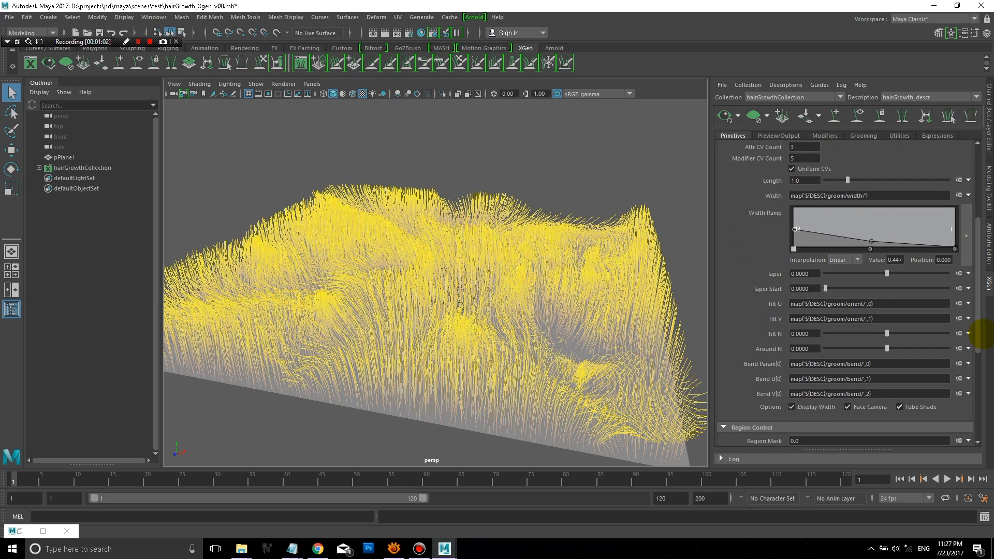
scroll(978, 327, "up", 1)
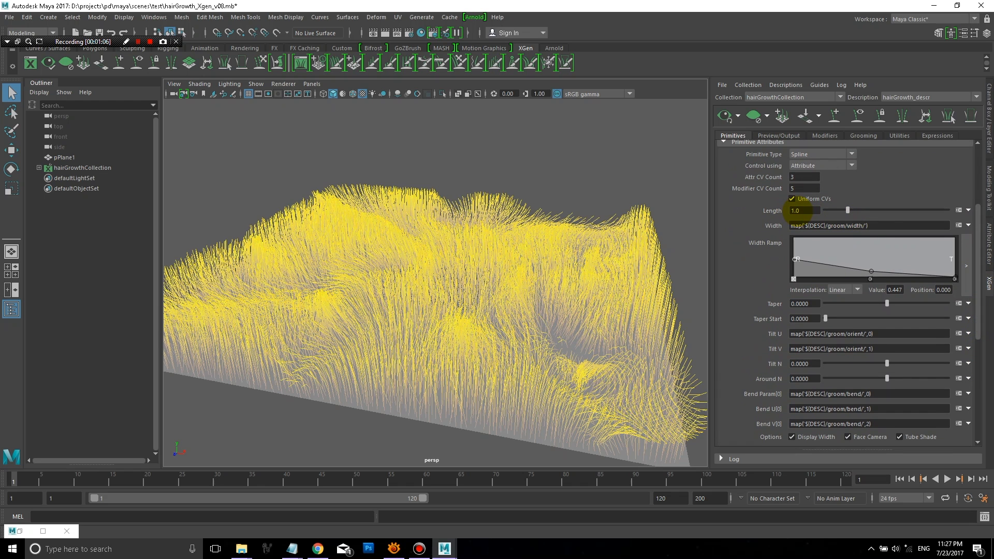
left_click(825, 135)
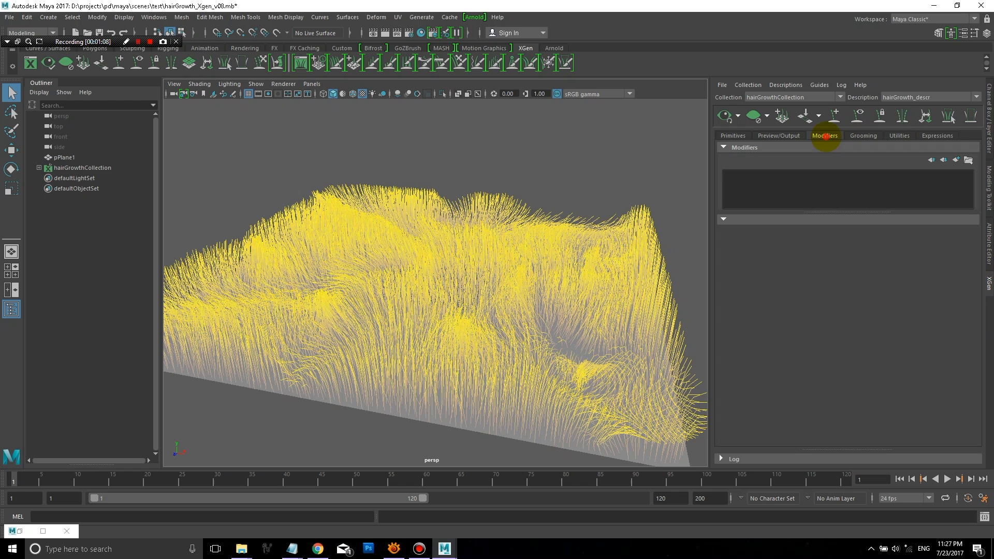
left_click(957, 159)
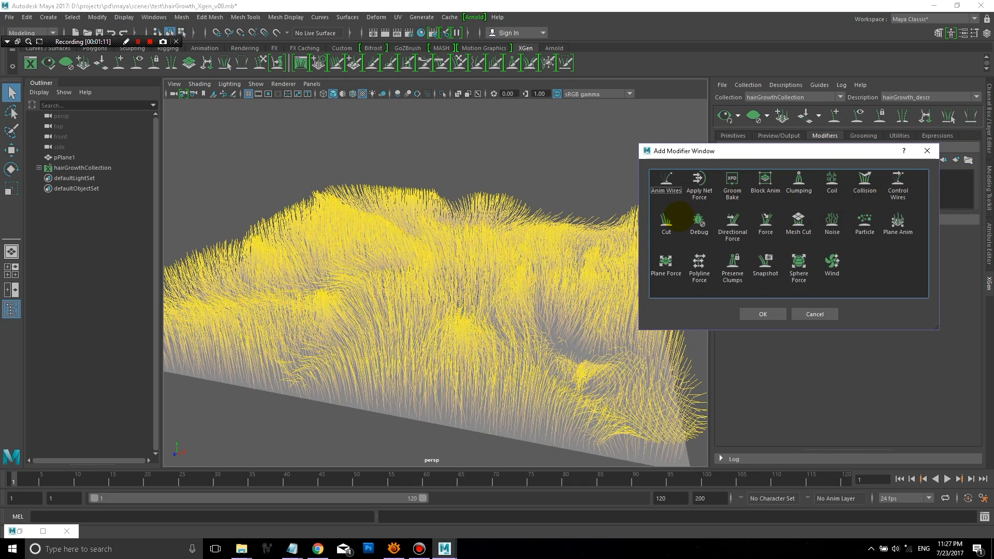
left_click(664, 222)
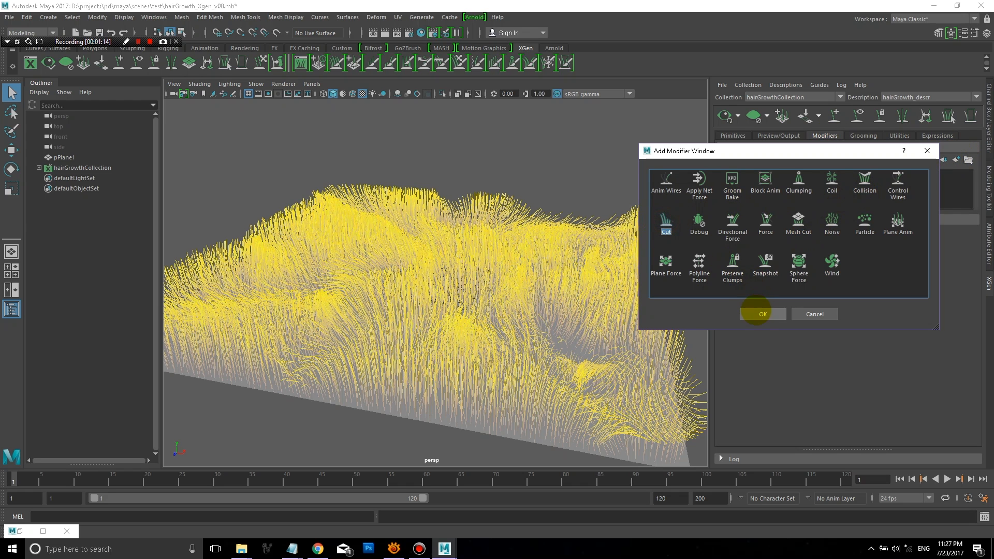
left_click(762, 313)
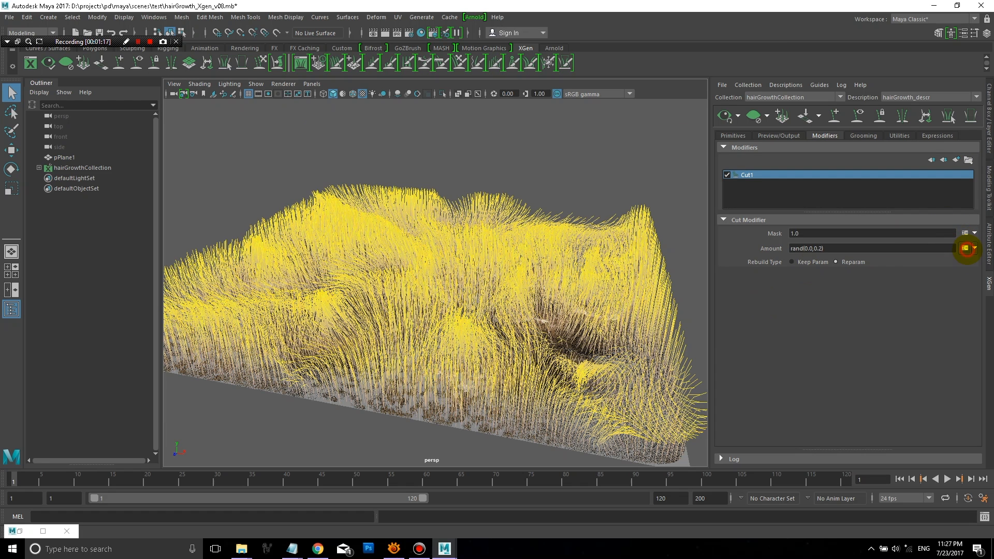
Replace the Cut modifier's Amount expression rand(0.0,0.2) with the copied per-frame growLength map expression and accept it.
left_click(966, 248)
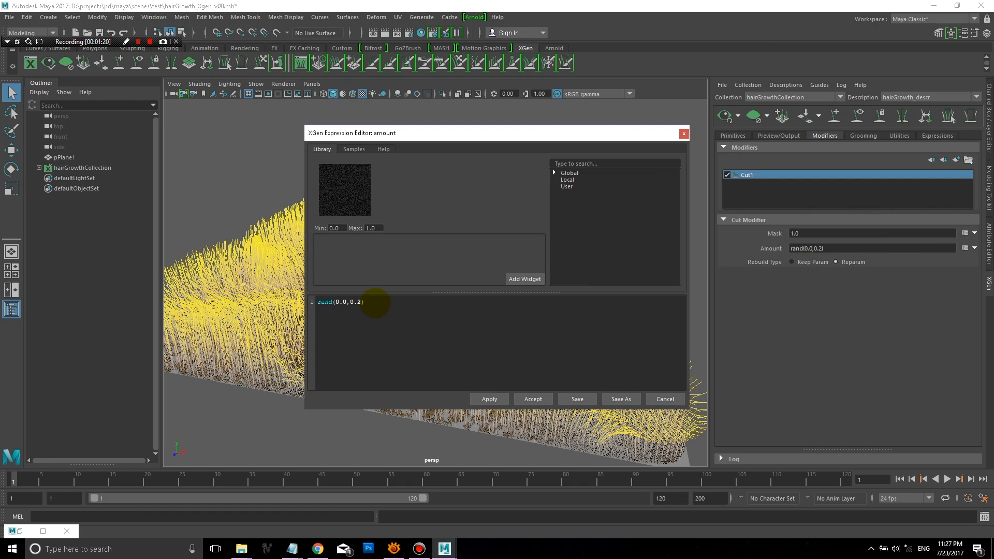
left_click_drag(366, 302, 317, 303)
right_click(322, 306)
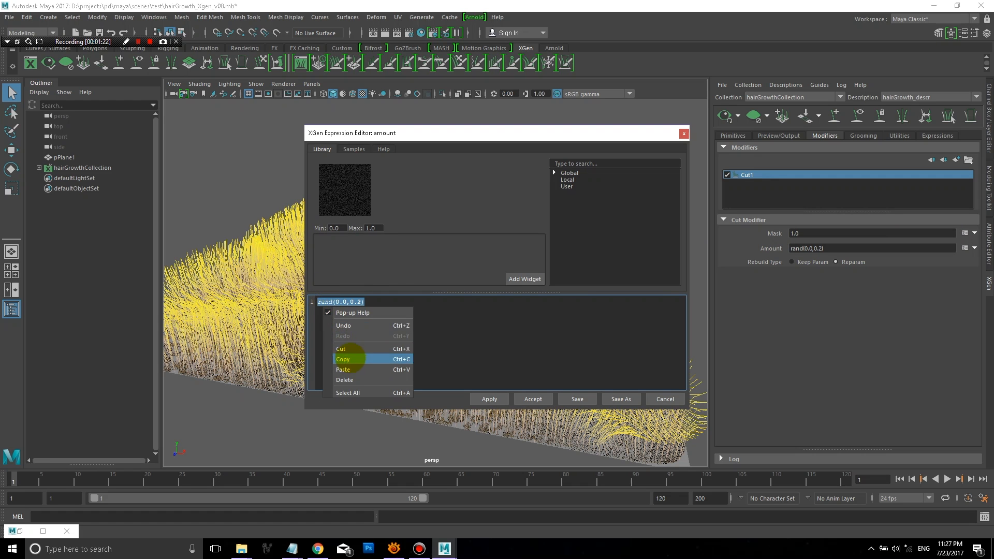
left_click(344, 369)
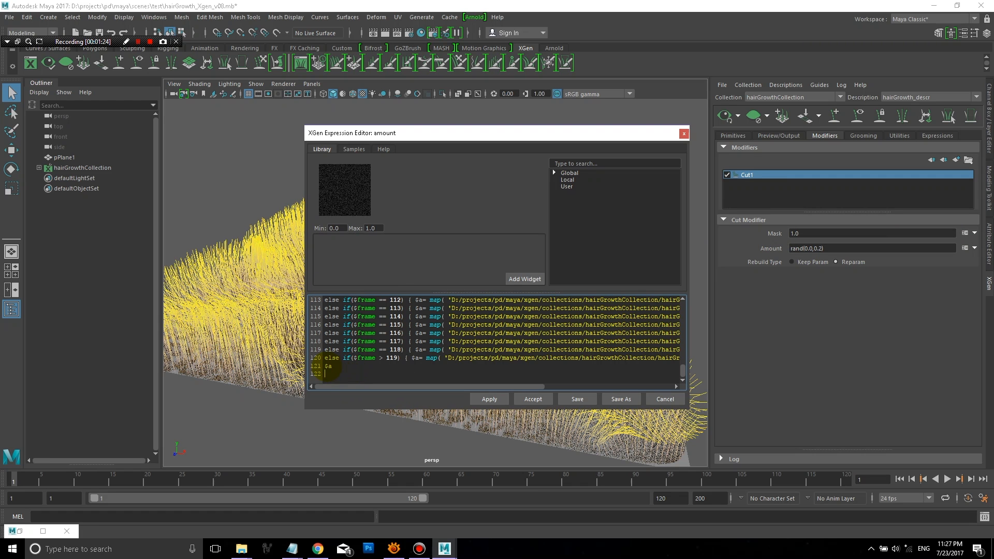
left_click(324, 366)
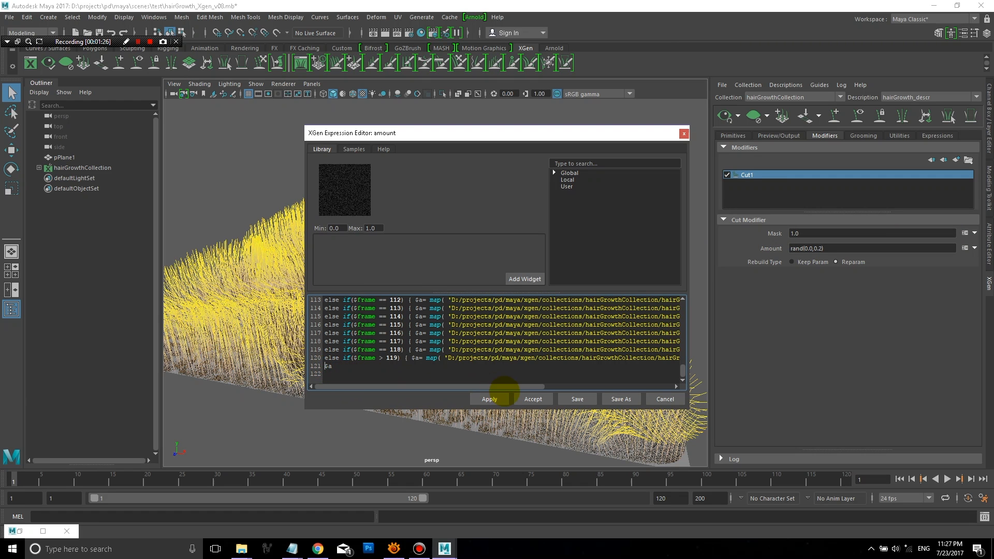
left_click(523, 398)
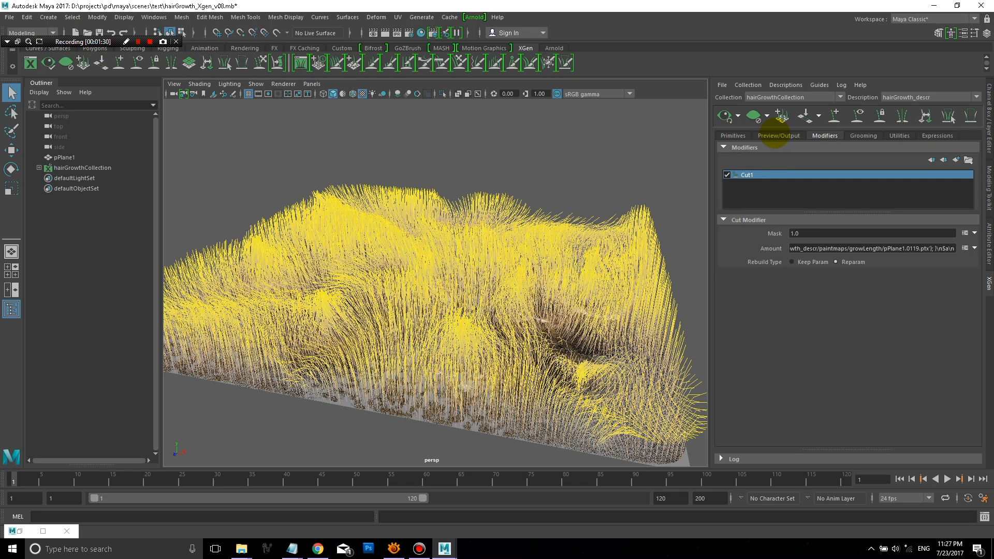
Turn off the visibility of the grooming guides so only the generated hair is displayed.
left_click(779, 136)
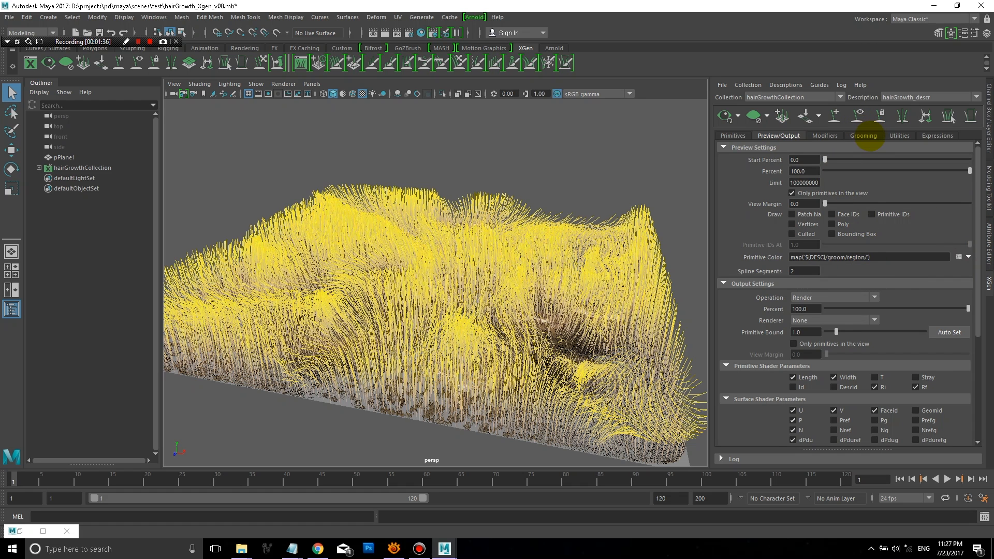
left_click(864, 136)
left_click(792, 318)
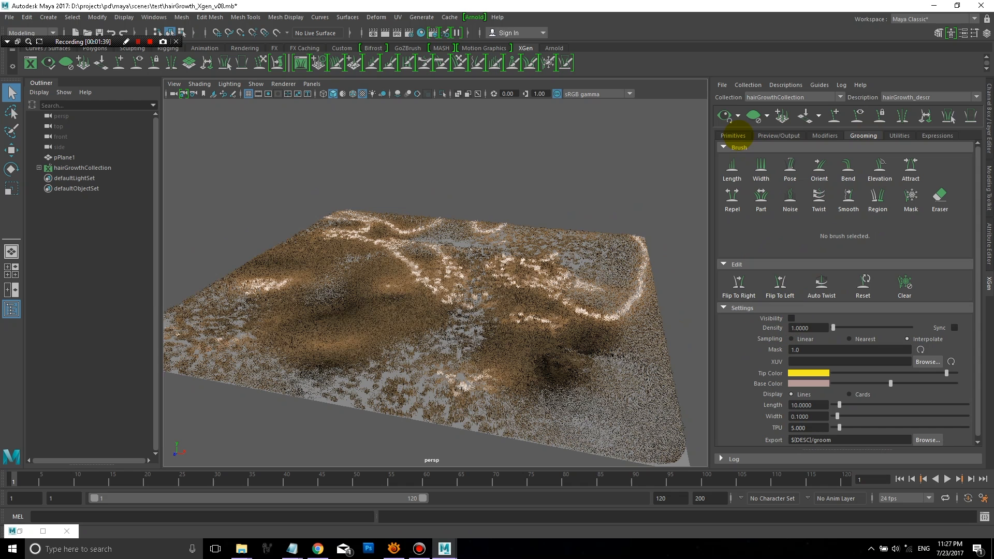
Compare the hair on the plane at the last frame, 120, and the first frame from several angles.
left_click_drag(589, 299, 593, 300, "alt")
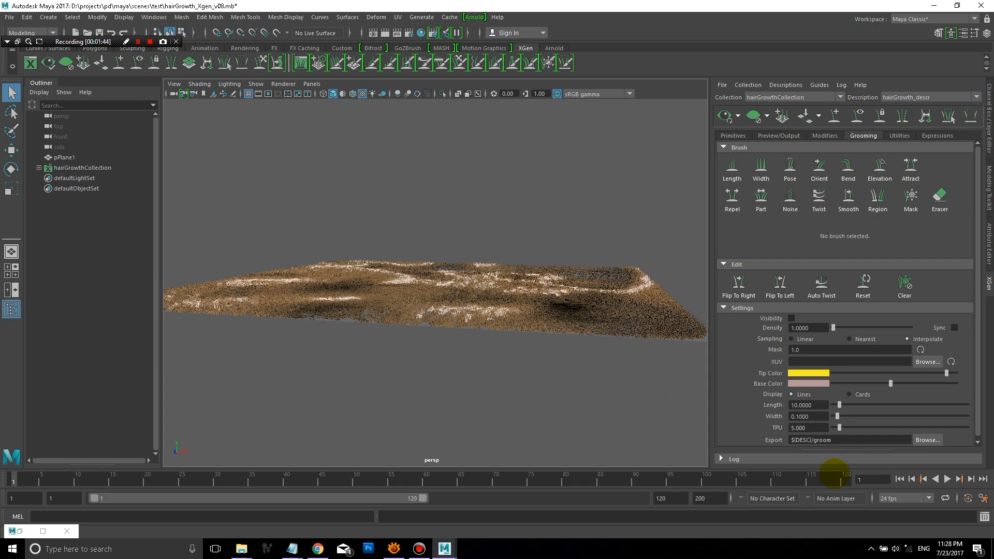
left_click(982, 478)
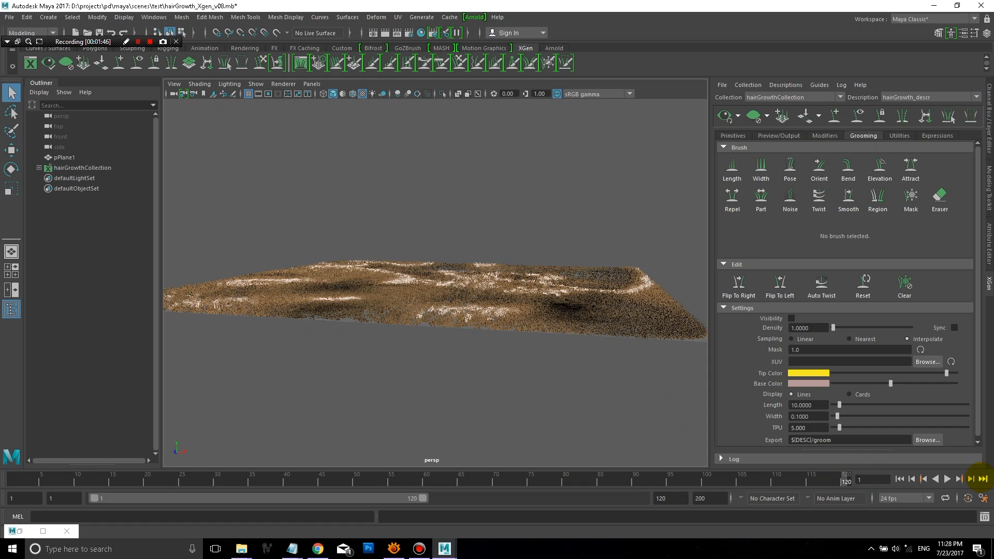
left_click_drag(620, 300, 624, 321, "alt")
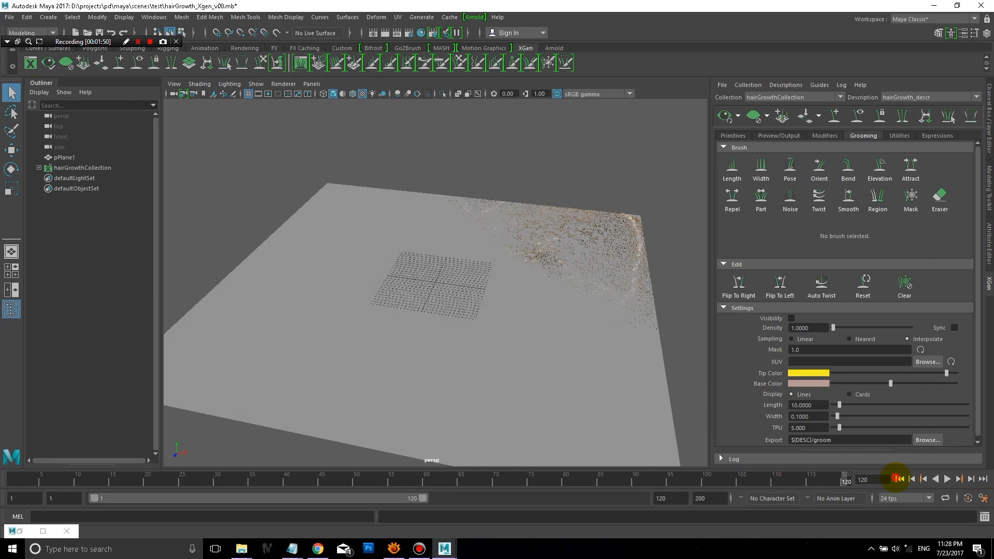
left_click(900, 479)
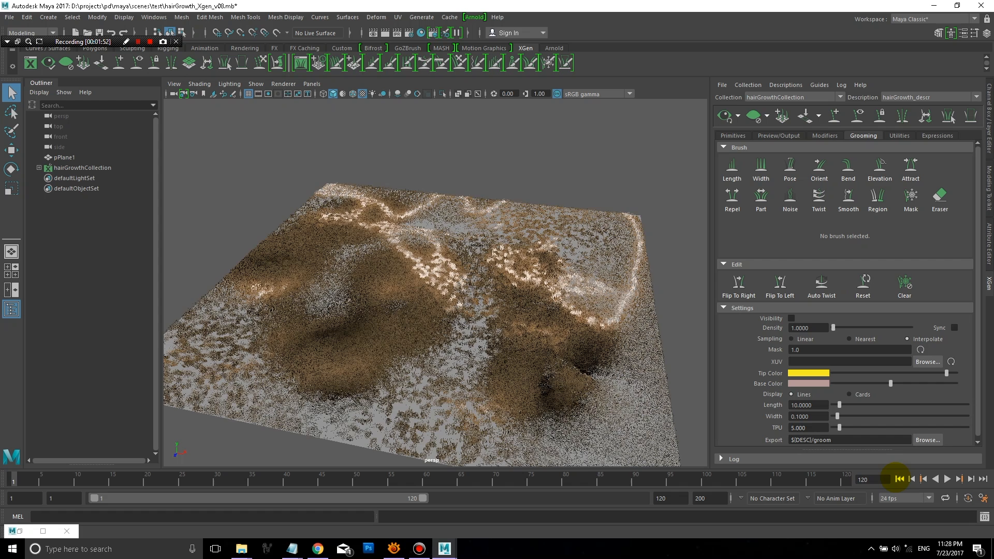
left_click_drag(595, 326, 598, 339, "alt")
Set the spline primitives' Length to 5 and inspect the hair.
left_click(734, 136)
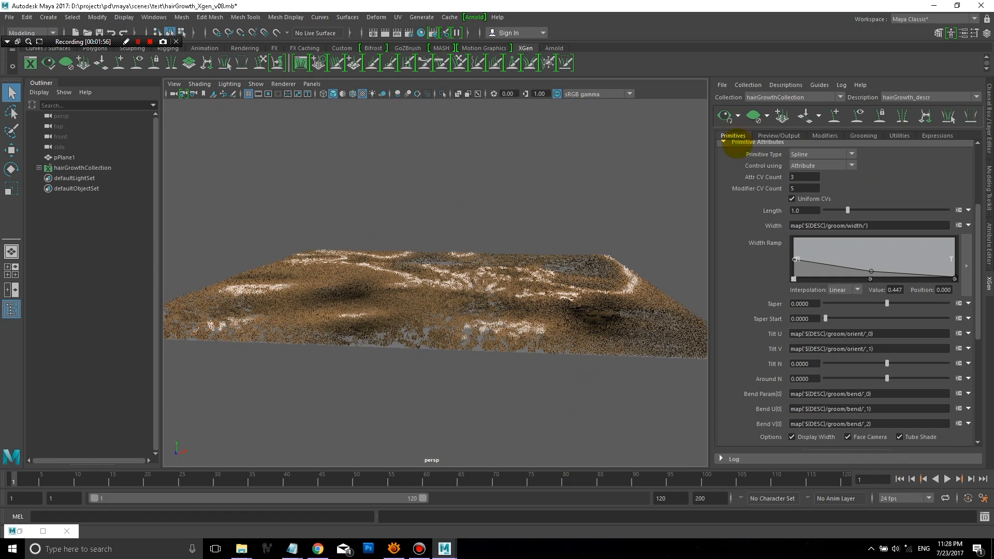
double_click(804, 210)
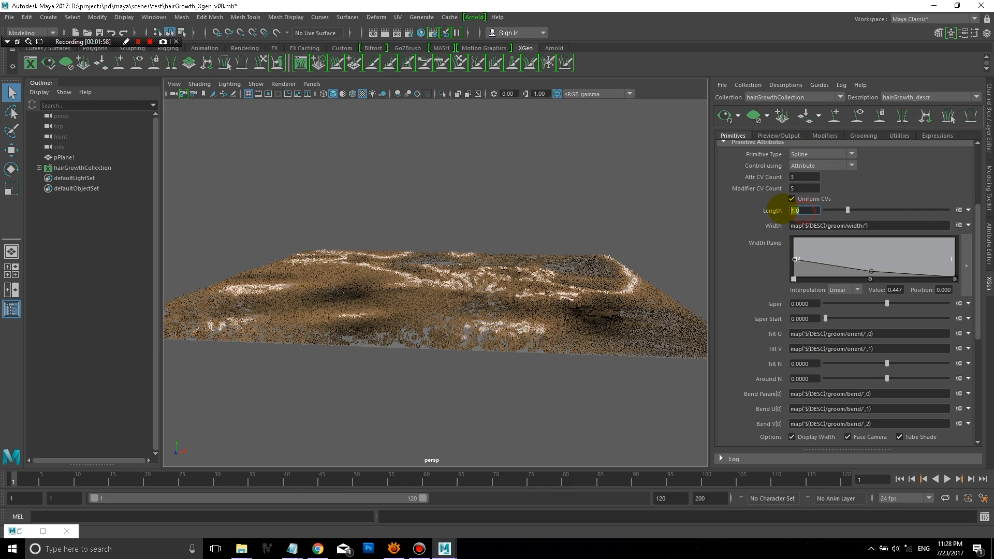
type("5")
key("Return")
left_click_drag(668, 247, 646, 177, "alt")
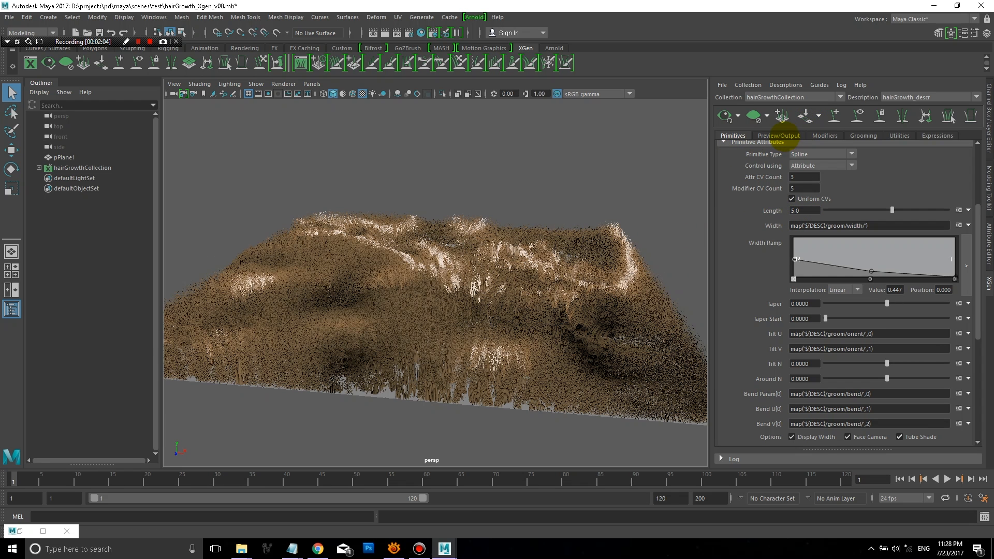
Show the grooming guides again and compare their height with the hair from the side.
left_click(780, 134)
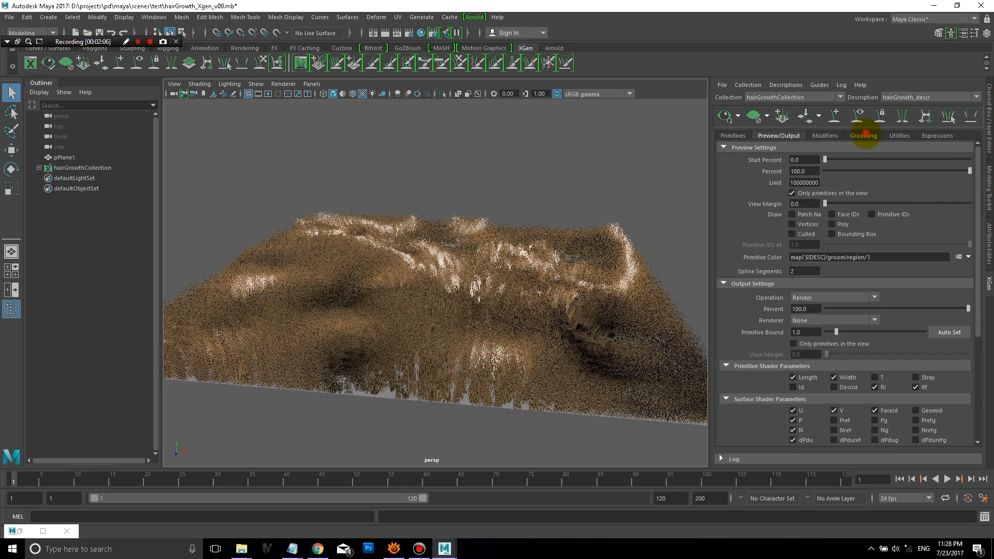
left_click(863, 136)
left_click(791, 318)
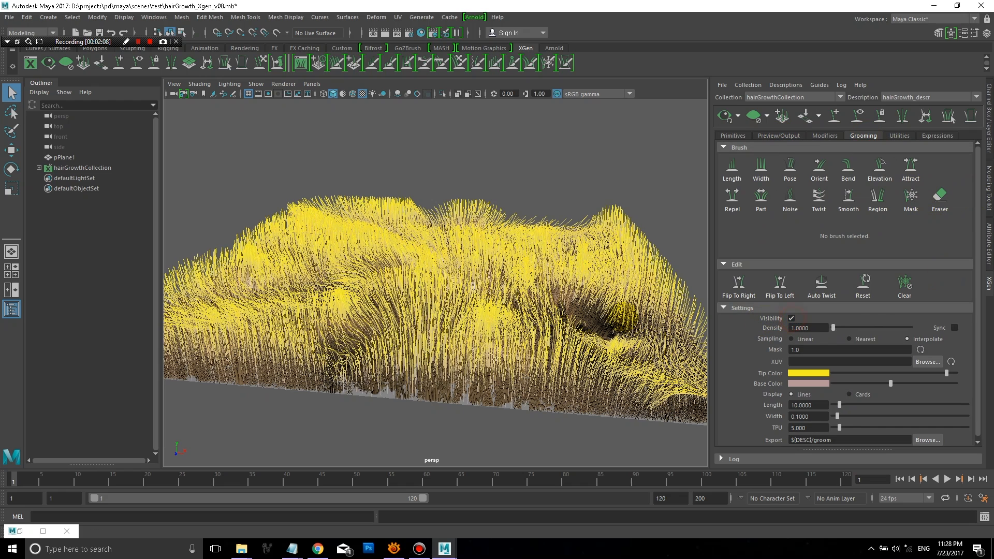
mouse_move(558, 284)
left_mouse_down("alt")
mouse_move(543, 289)
mouse_move(539, 266)
mouse_move(554, 279)
left_mouse_up("alt")
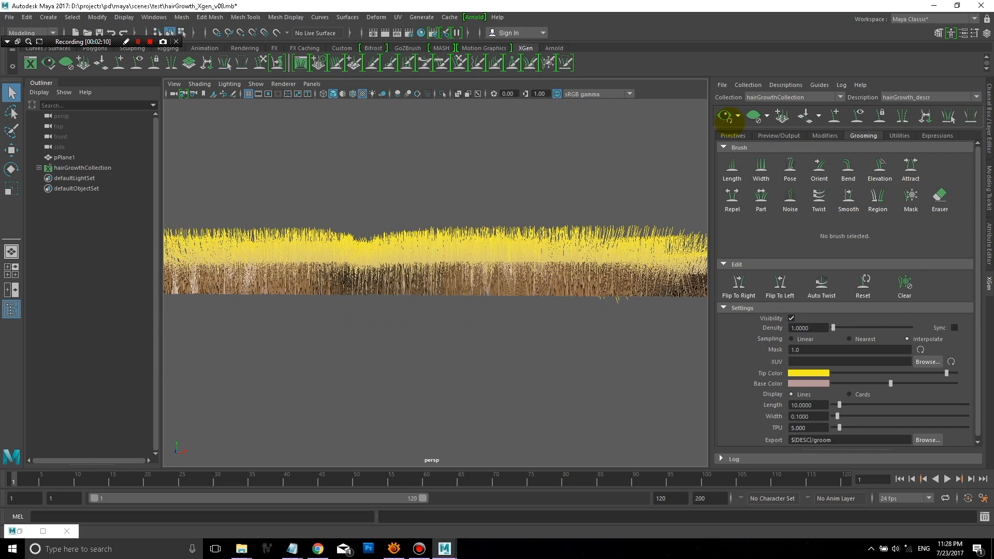
Set the spline primitives' Length to 10 and check the hair against the guides.
left_click(732, 135)
left_click(815, 210)
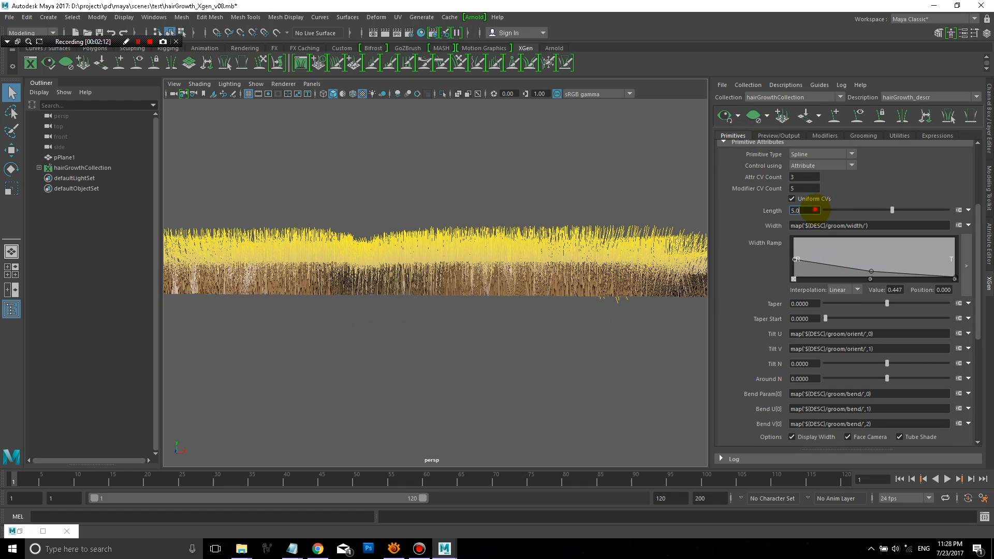
left_click_drag(815, 209, 764, 205)
type("10")
key("Return")
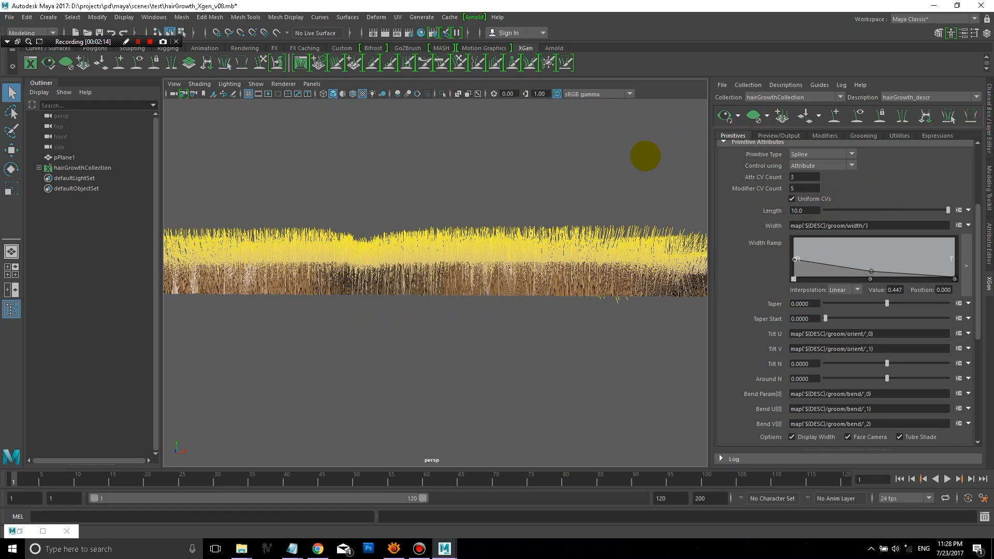
left_click_drag(561, 197, 661, 179, "alt")
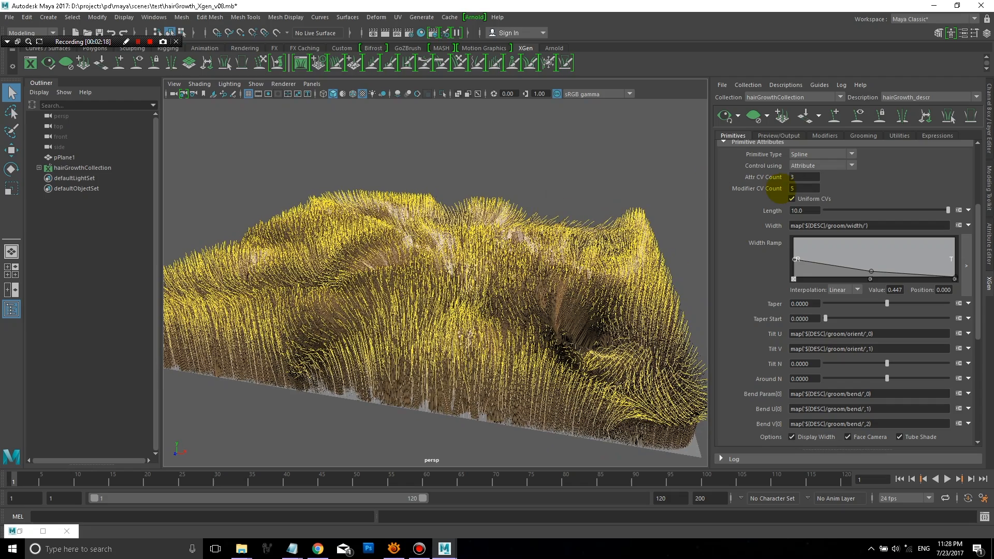
Hide the grooming guides and inspect the hair on the plane.
left_click(864, 137)
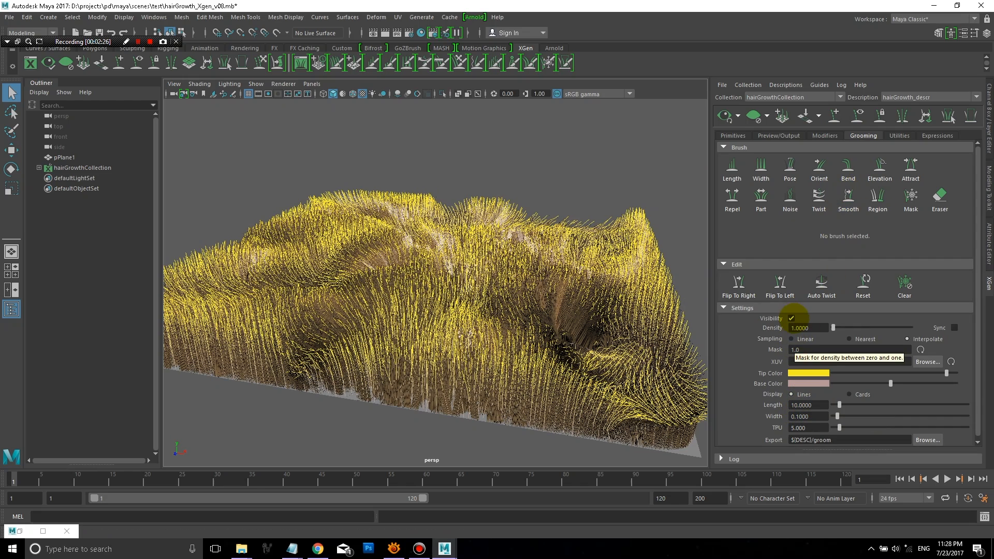
left_click(791, 318)
left_click_drag(598, 322, 576, 331, "alt")
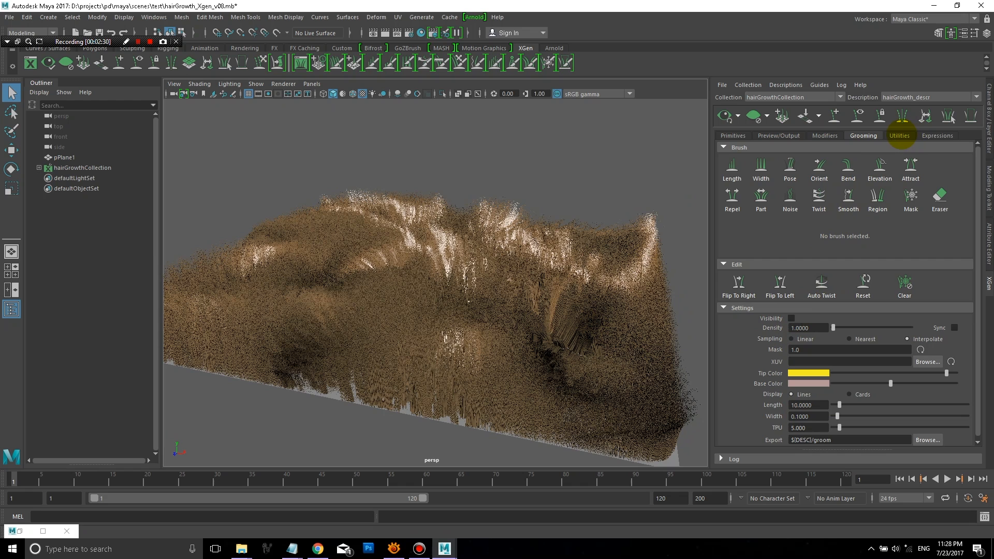
Return to the Cut modifier's settings, go to frame 120 and refresh the preview to inspect the hair.
left_click(901, 135)
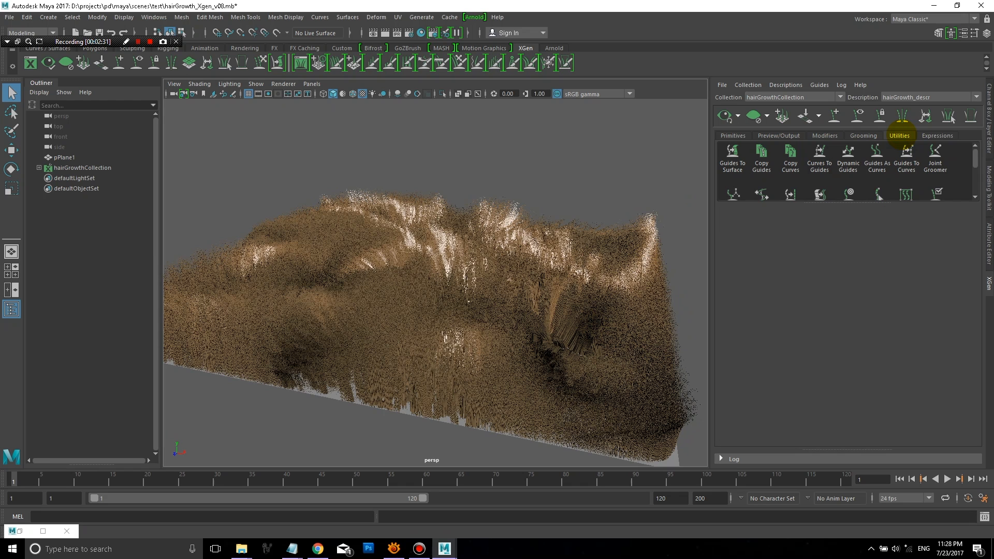
left_click(837, 137)
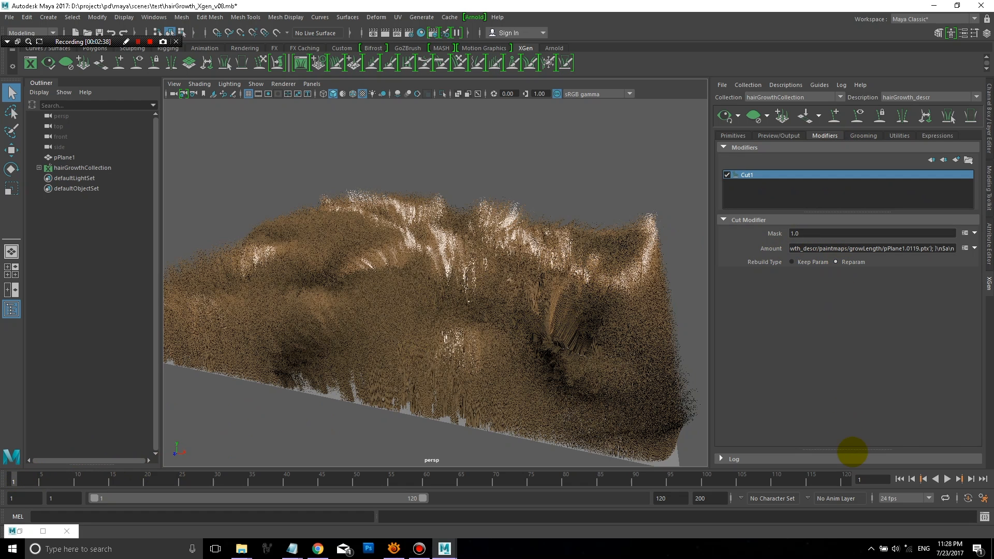
left_click(983, 479)
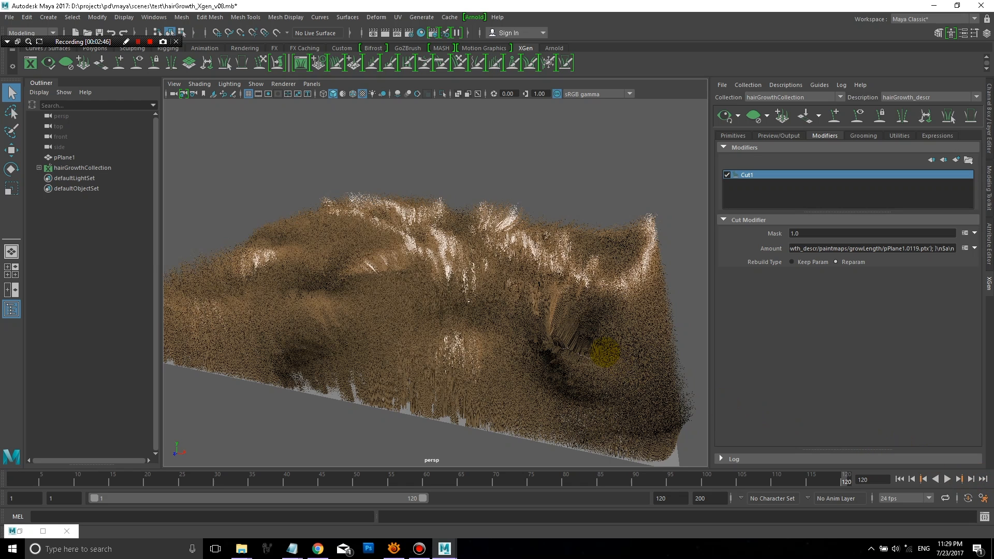
mouse_move(537, 294)
left_mouse_down("alt")
mouse_move(503, 285)
mouse_move(531, 289)
left_mouse_up("alt")
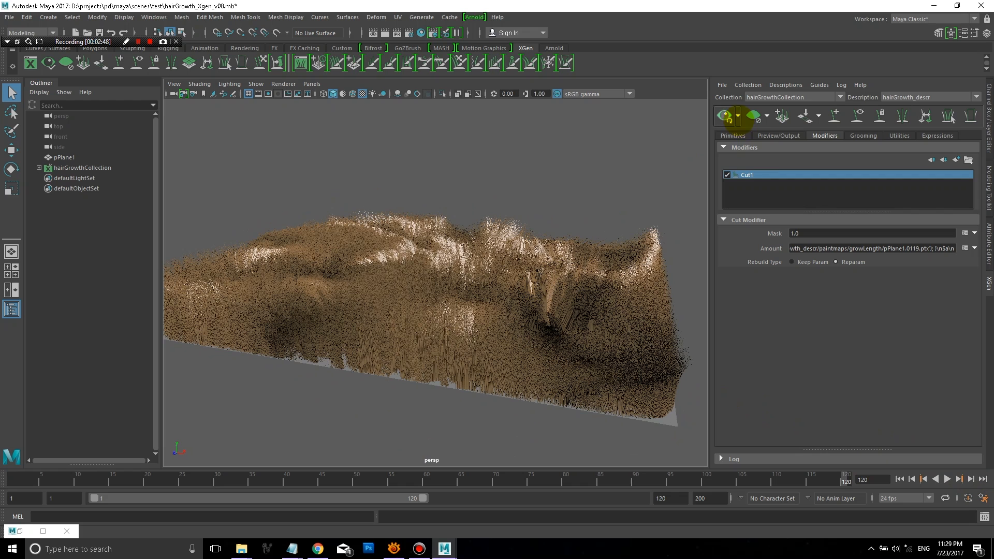
left_click(738, 116)
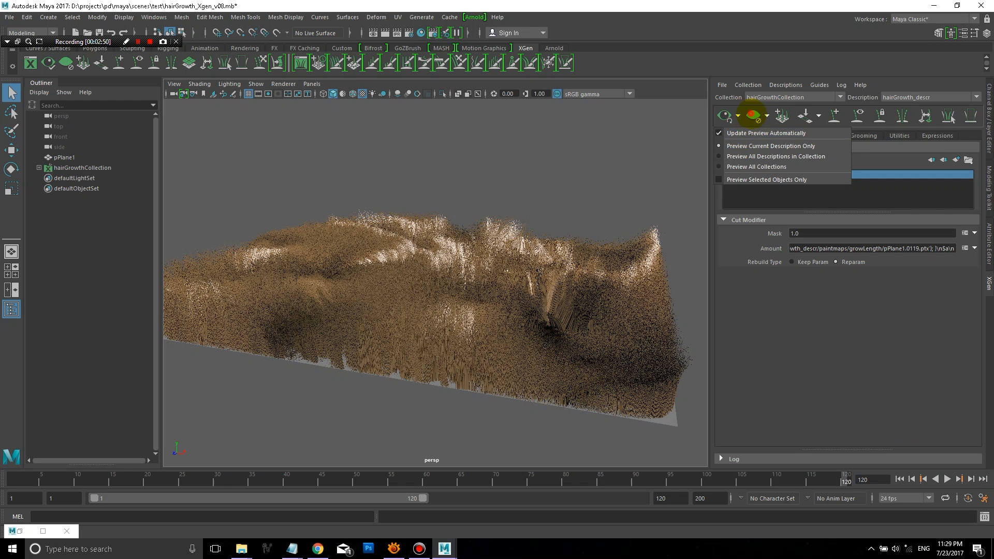
left_click(725, 116)
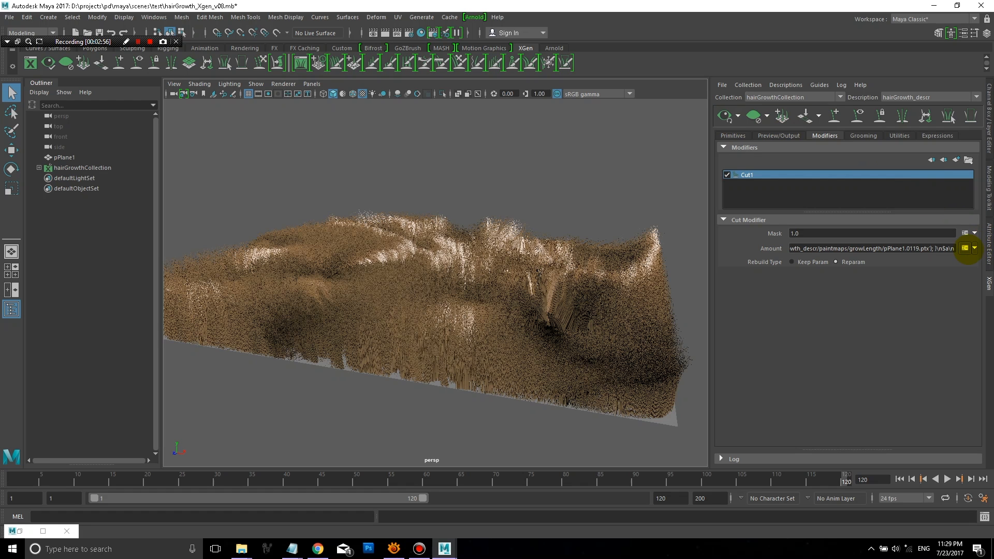
Change the last line of the Cut modifier's Amount expression to invert($a), apply it and check the hair at frame 1.
left_click(965, 248)
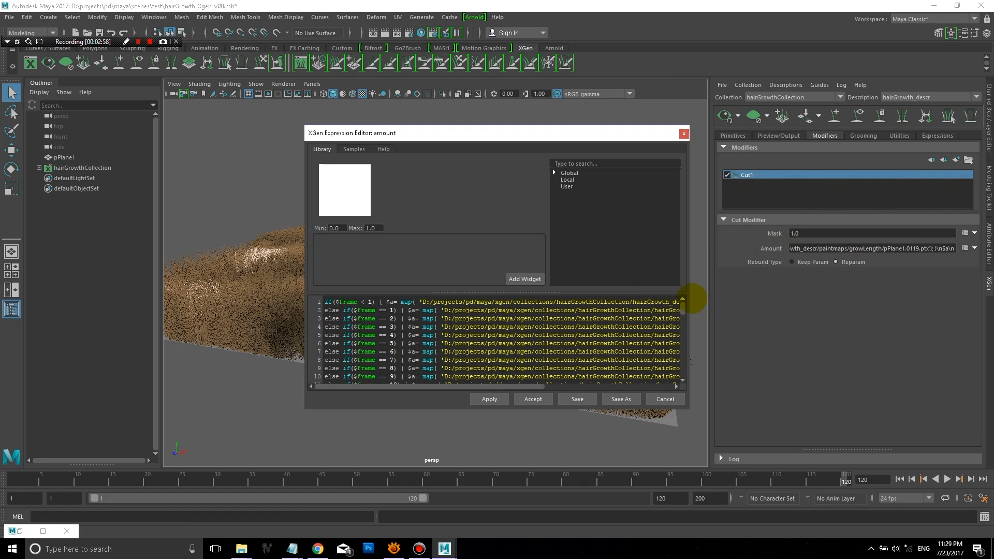
left_click(683, 307)
left_click_drag(684, 307, 683, 372)
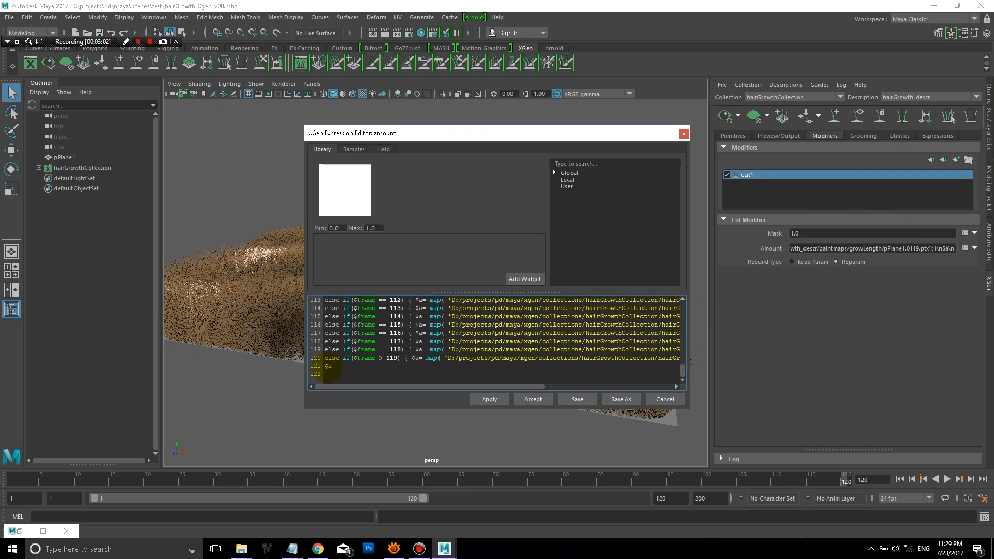
left_click(328, 368)
type("invert(")
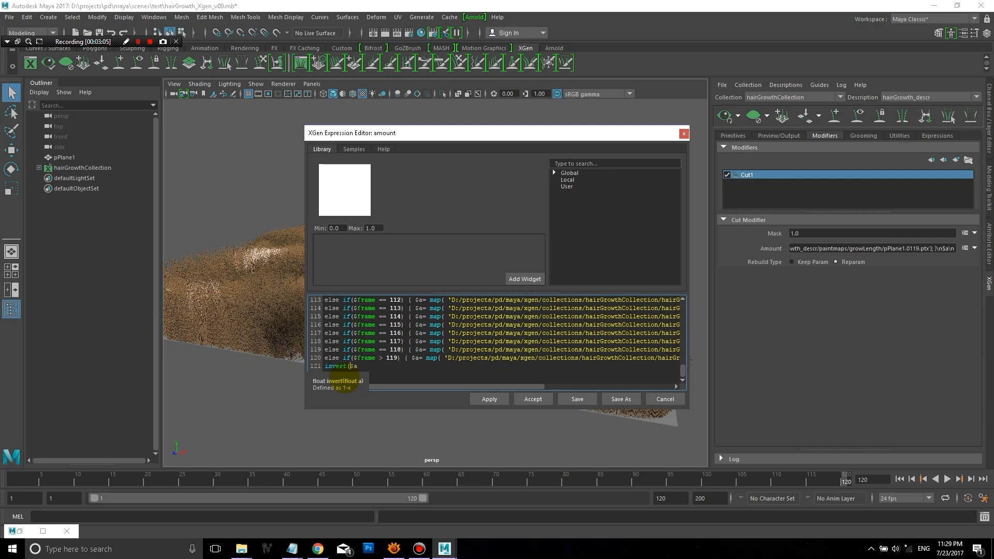
key("End")
type(")")
key("Return")
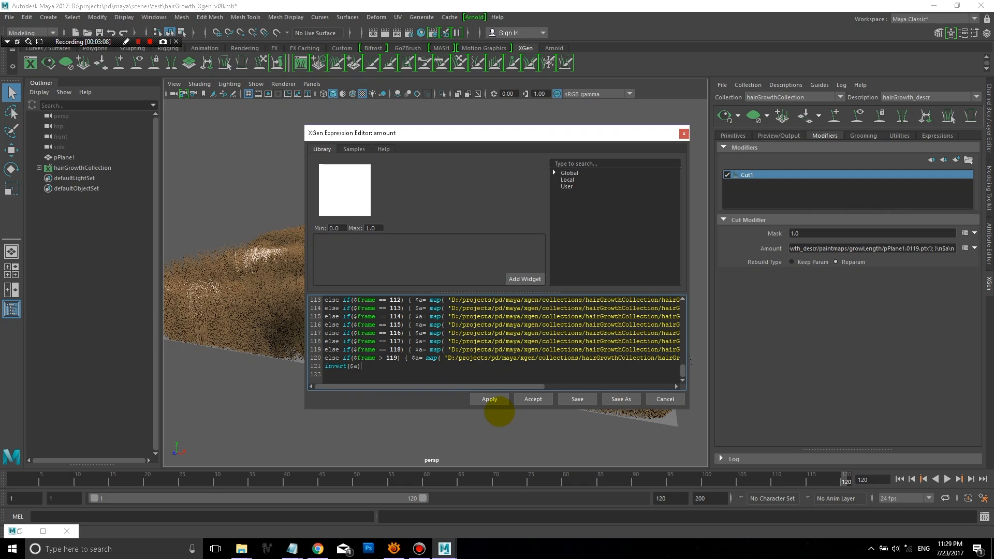
left_click(491, 400)
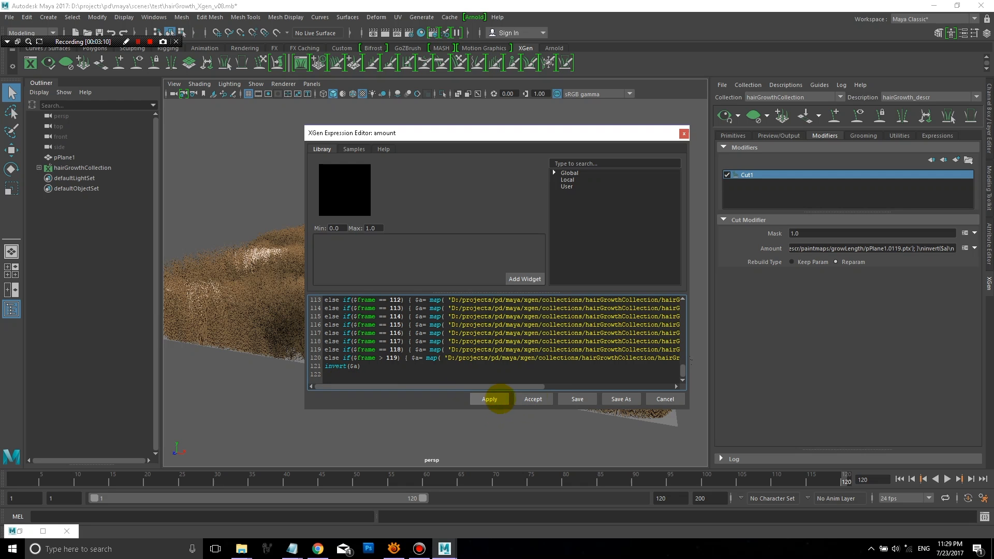
left_click(539, 400)
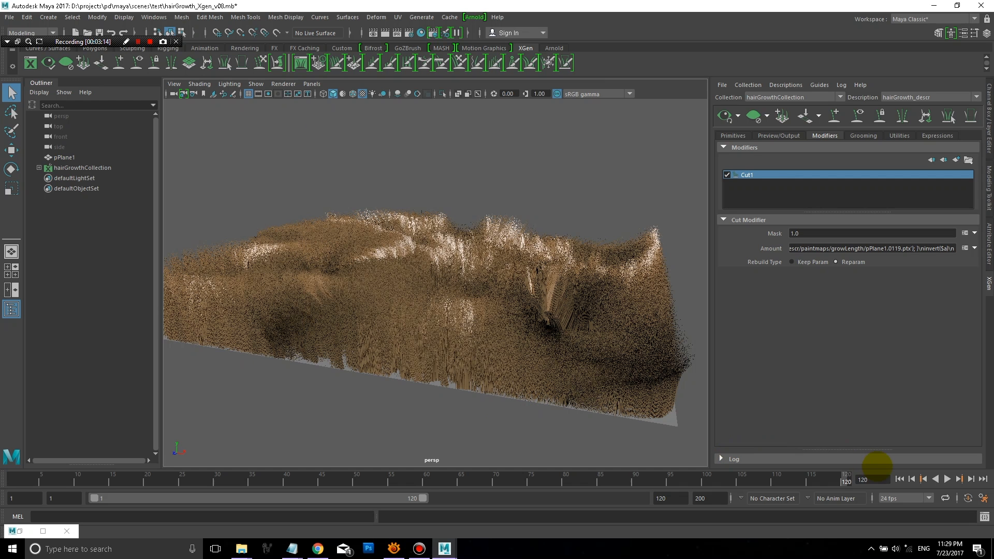
left_click(900, 479)
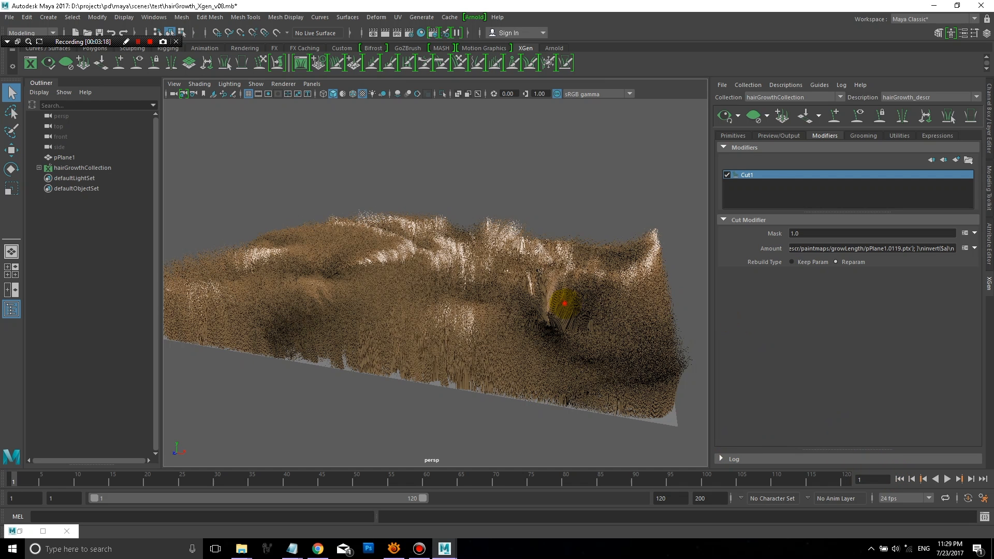
left_click_drag(564, 296, 567, 294, "alt")
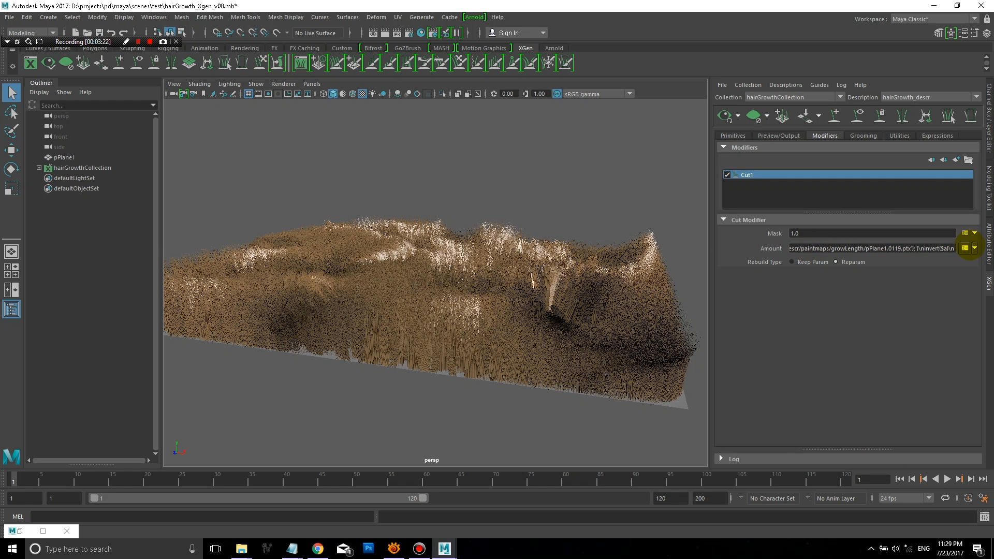
Change the last line of the Cut modifier's Amount expression to invert($a)*10, apply it and play the animation.
left_click(965, 248)
left_click_drag(683, 309, 684, 371)
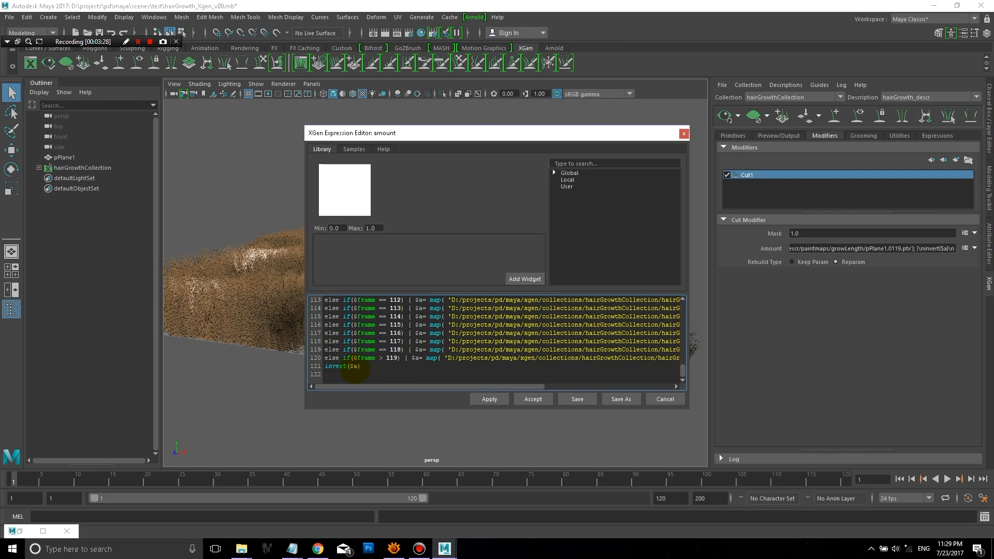
left_click(363, 372)
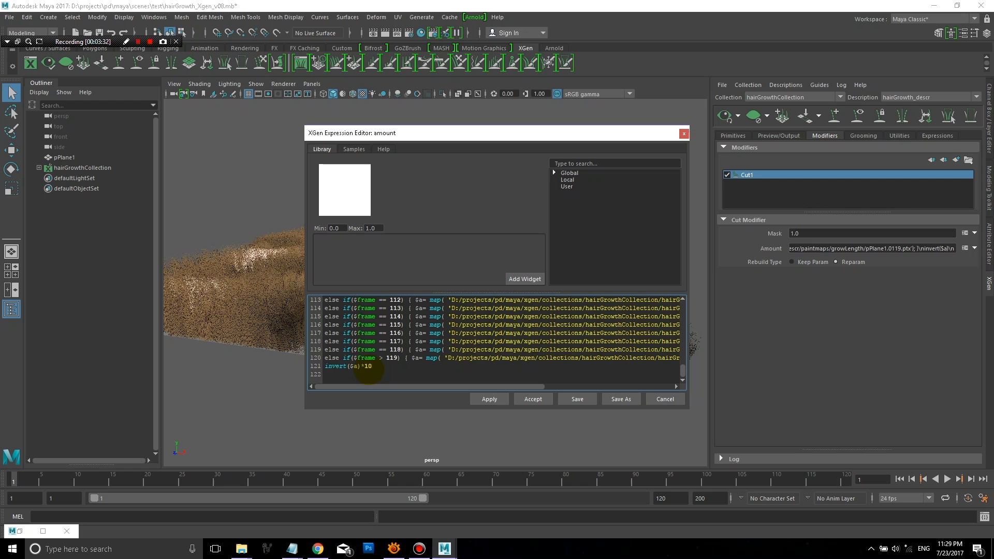
left_click(483, 399)
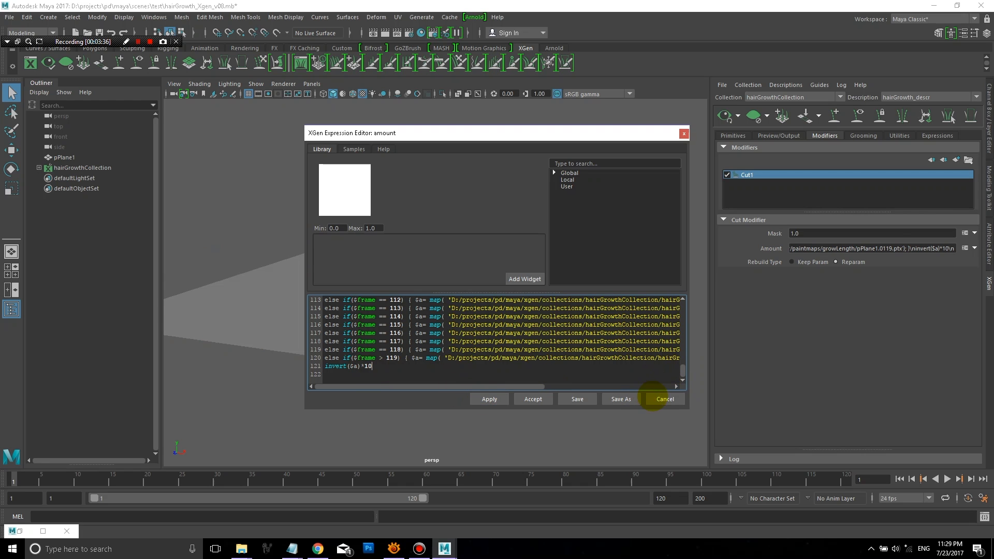
left_click(537, 399)
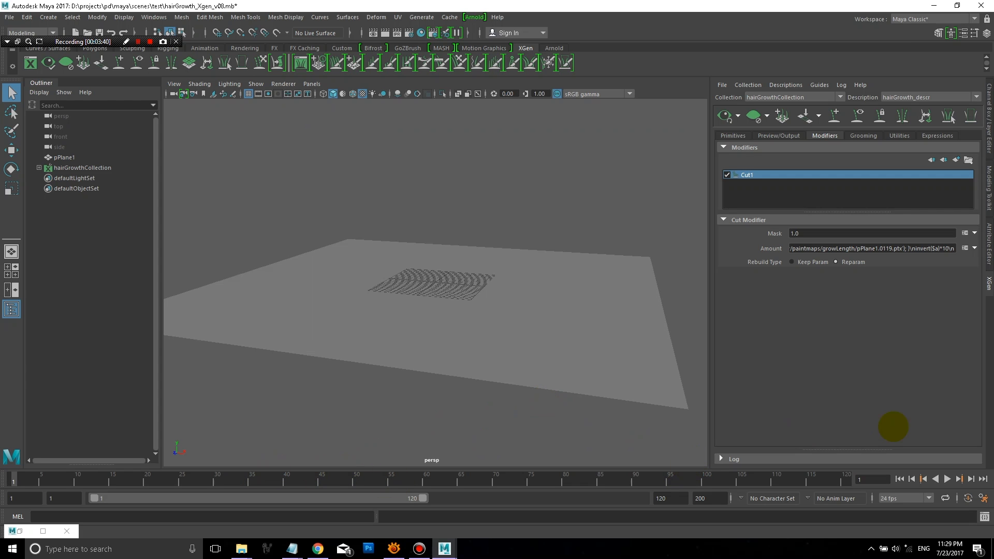
left_click(947, 479)
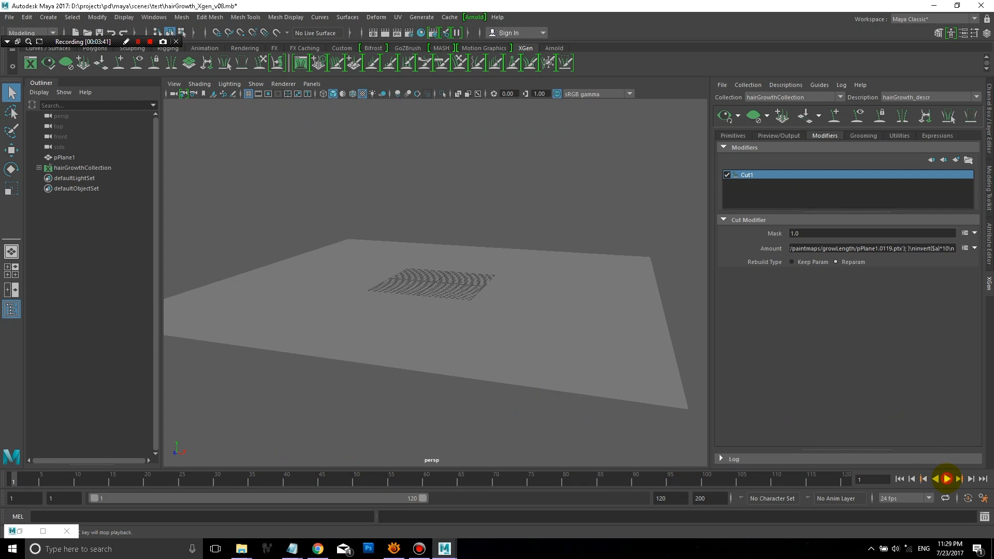